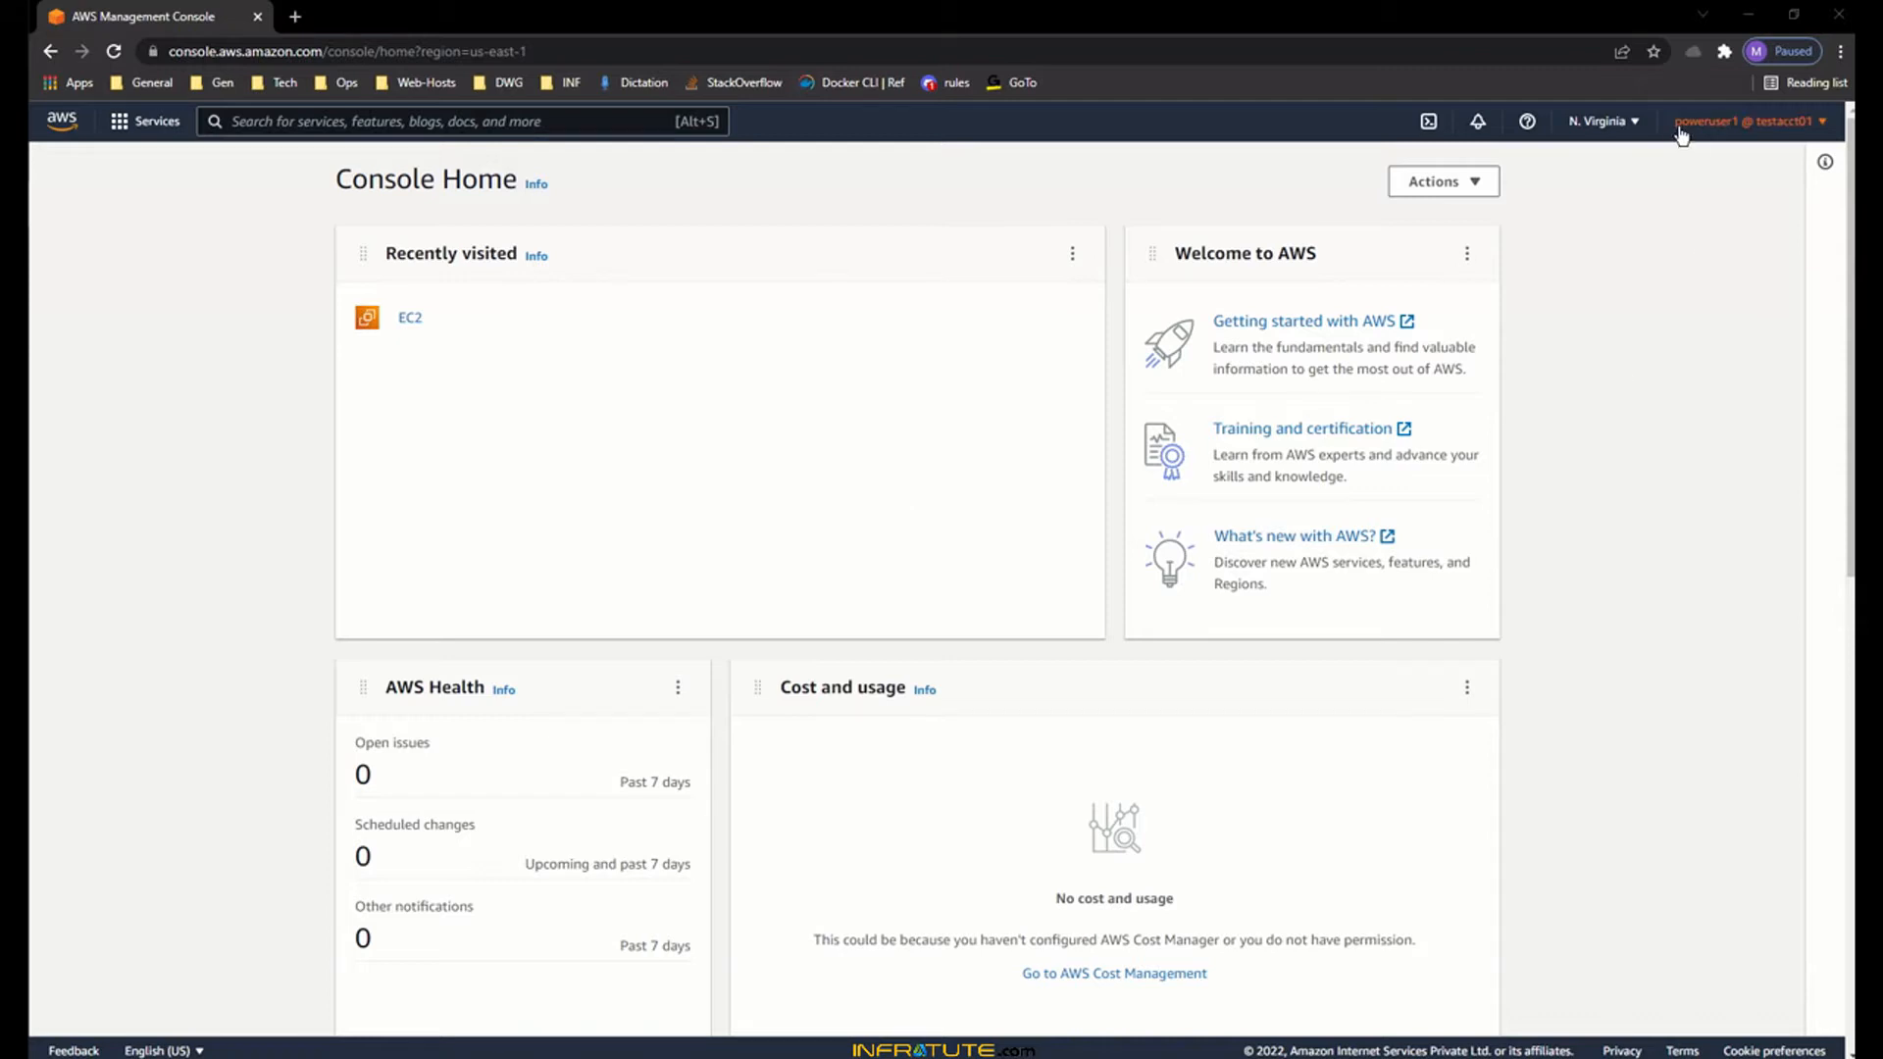
- Check the signed-in account's details and look over the list of available AWS regions
click(1711, 121)
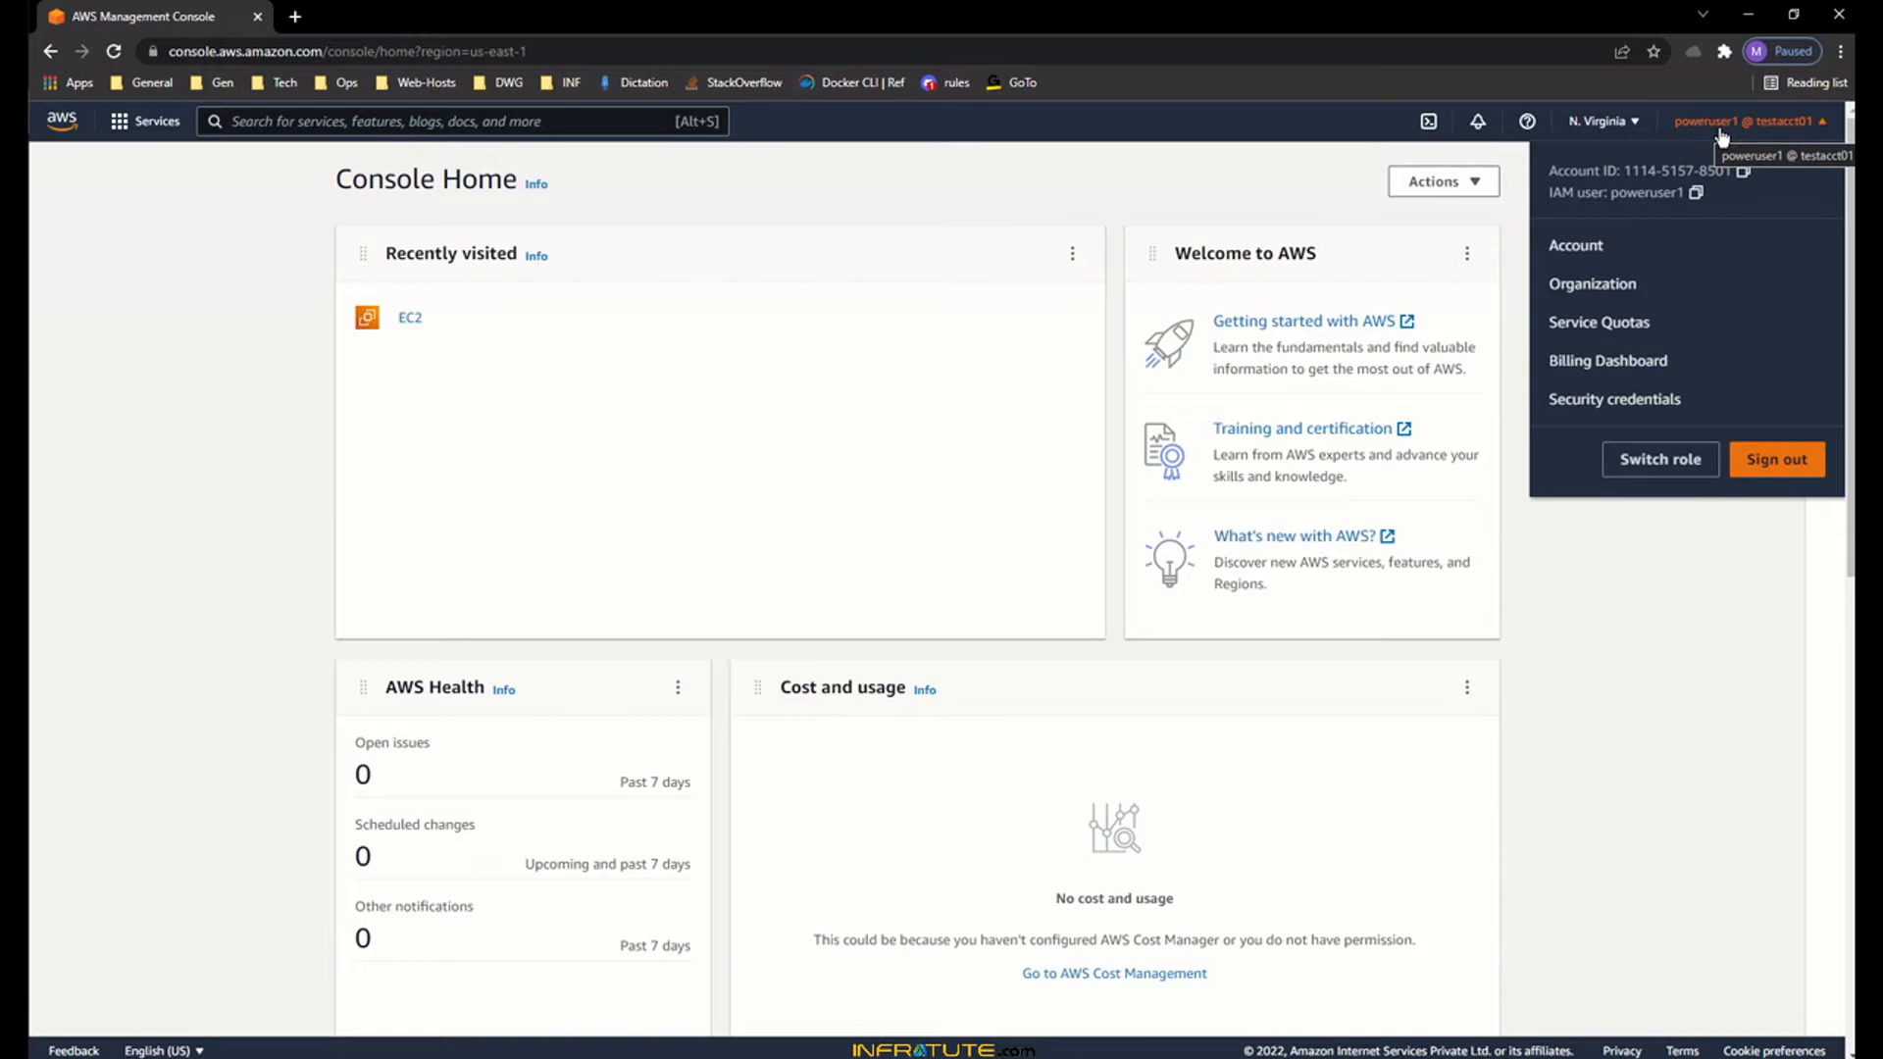
click(1637, 128)
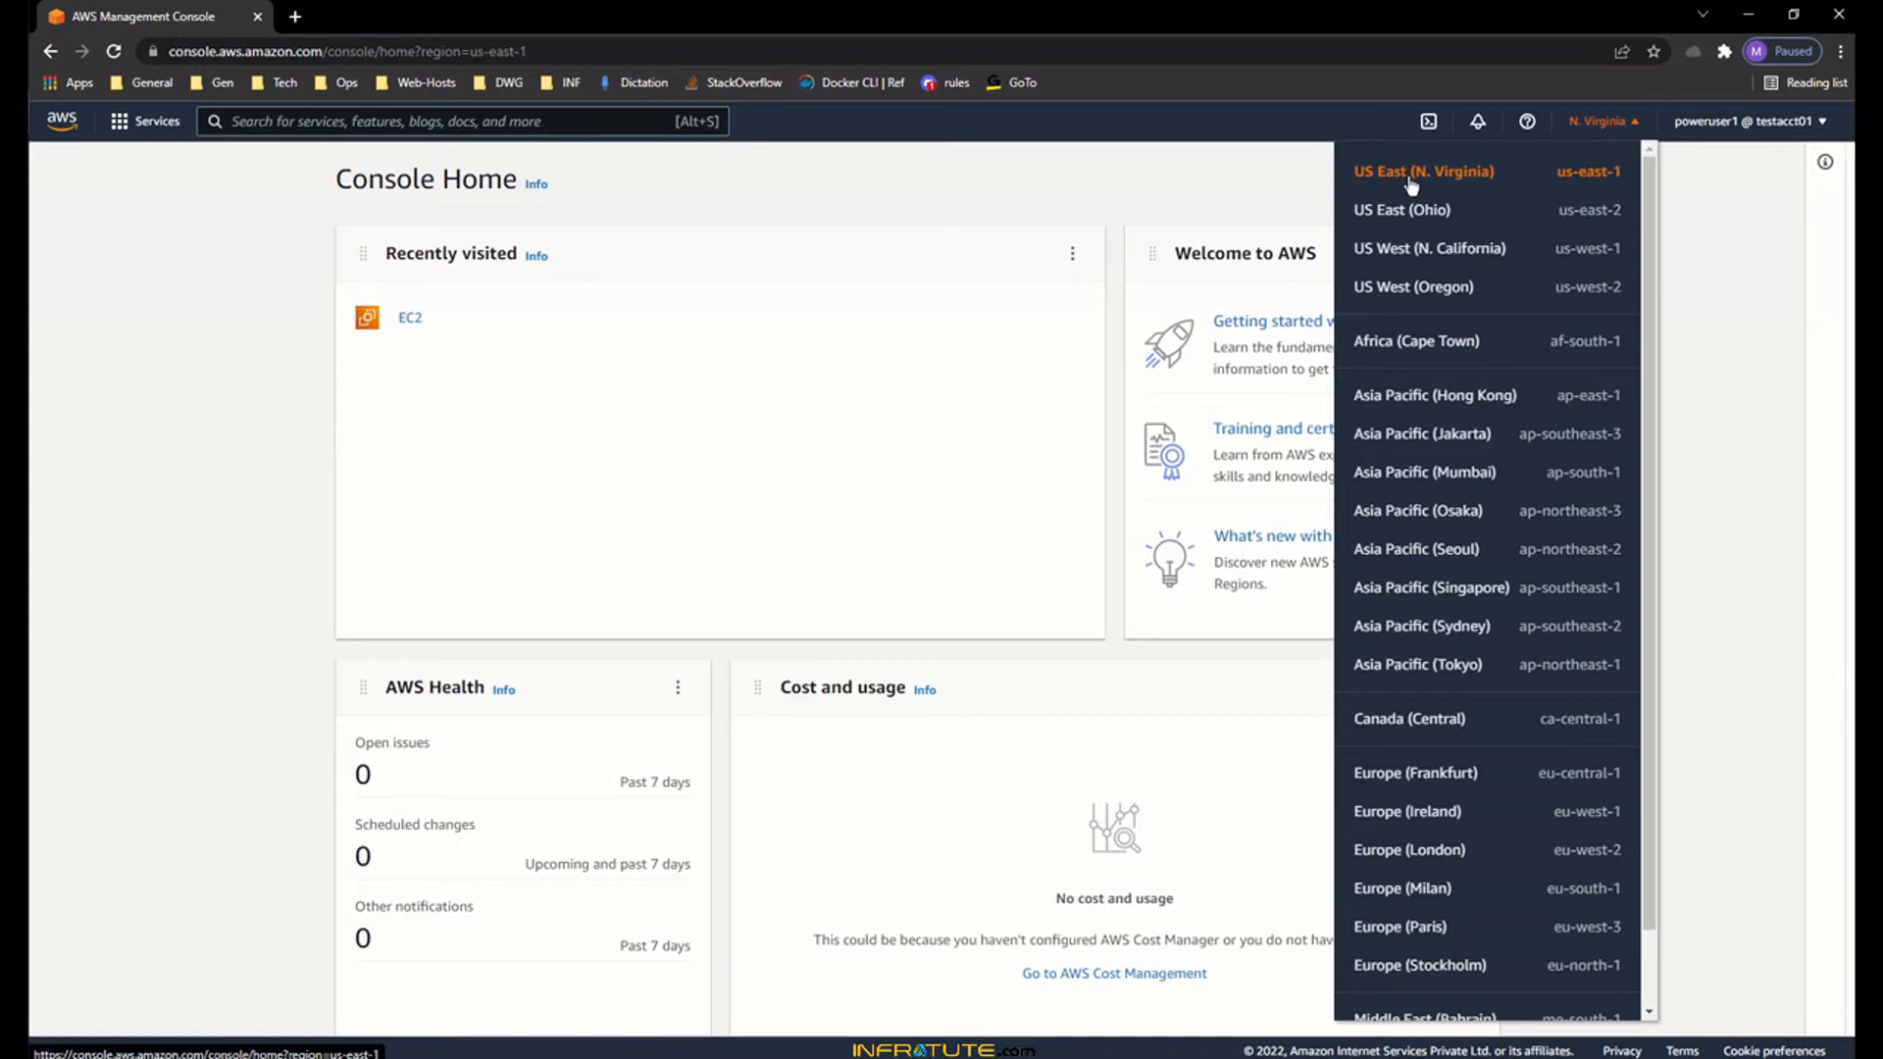
click(1716, 294)
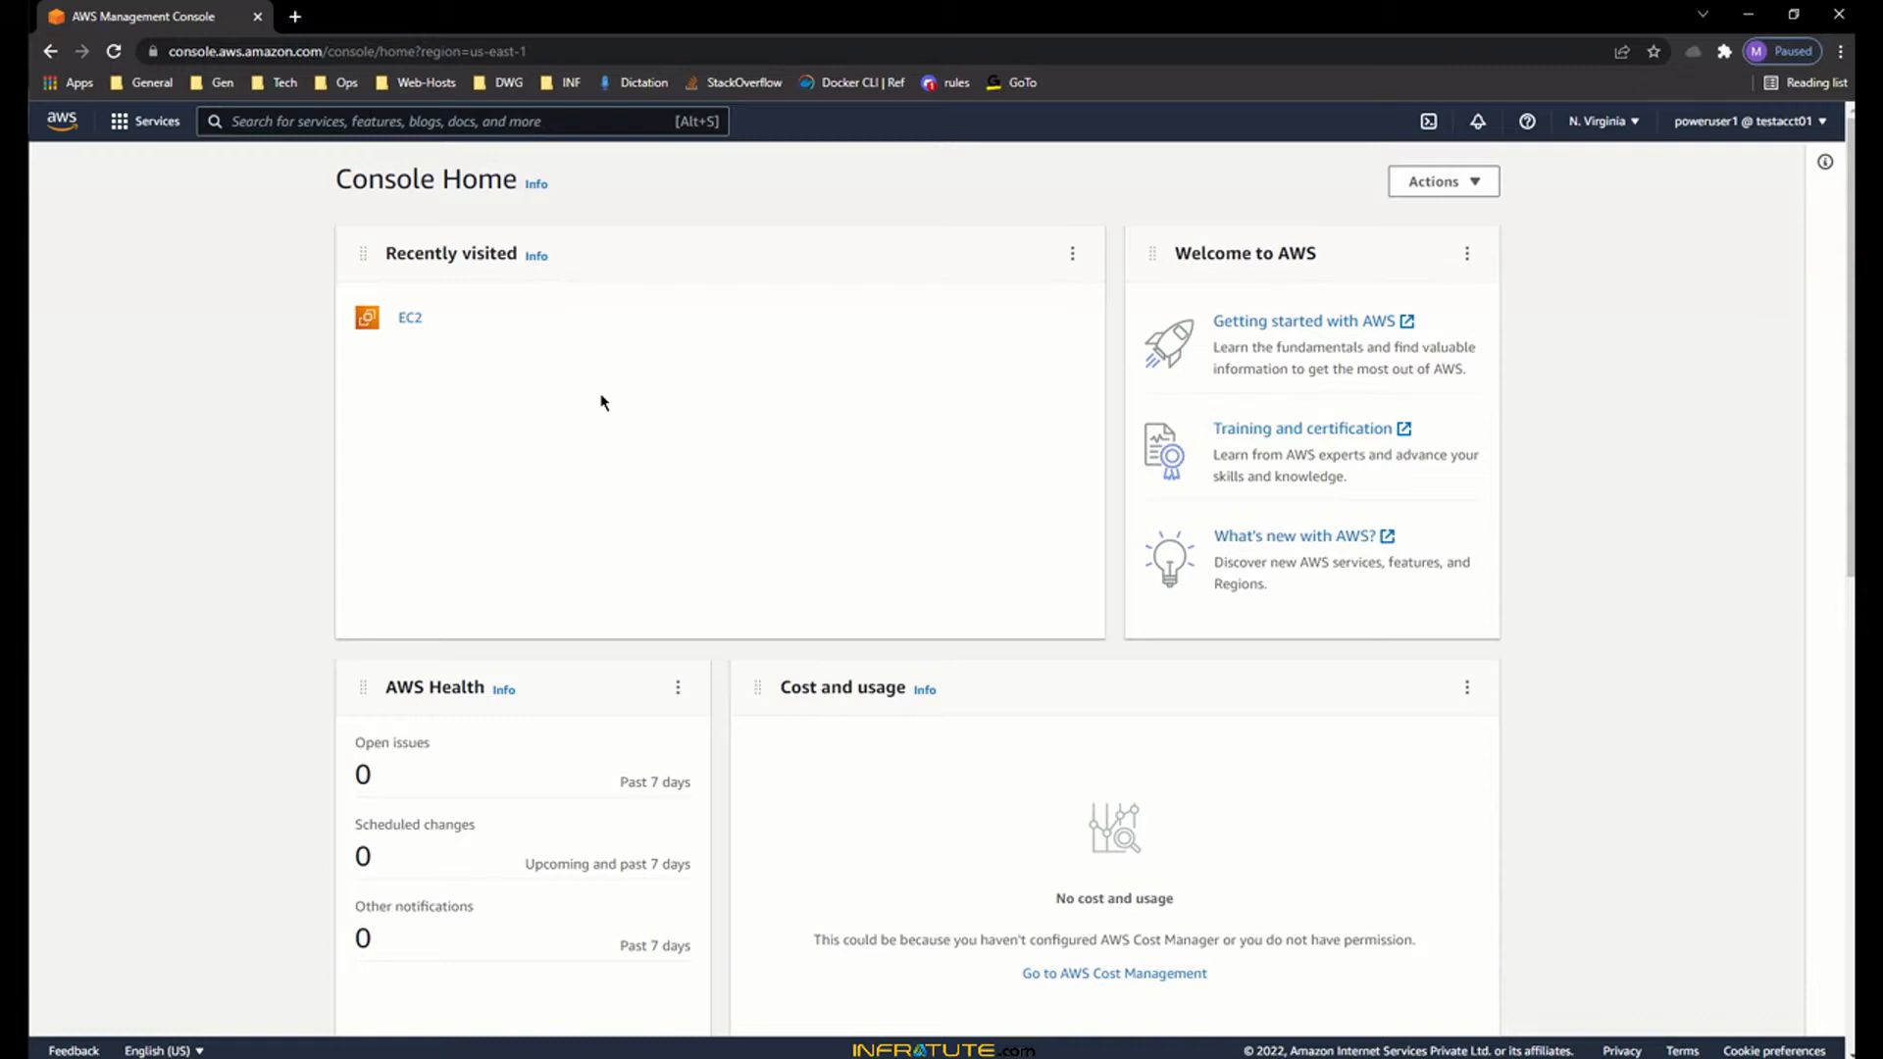
- Open the EC2 dashboard, also browsing the full service list and reaching EC2 through the Compute category
click(411, 329)
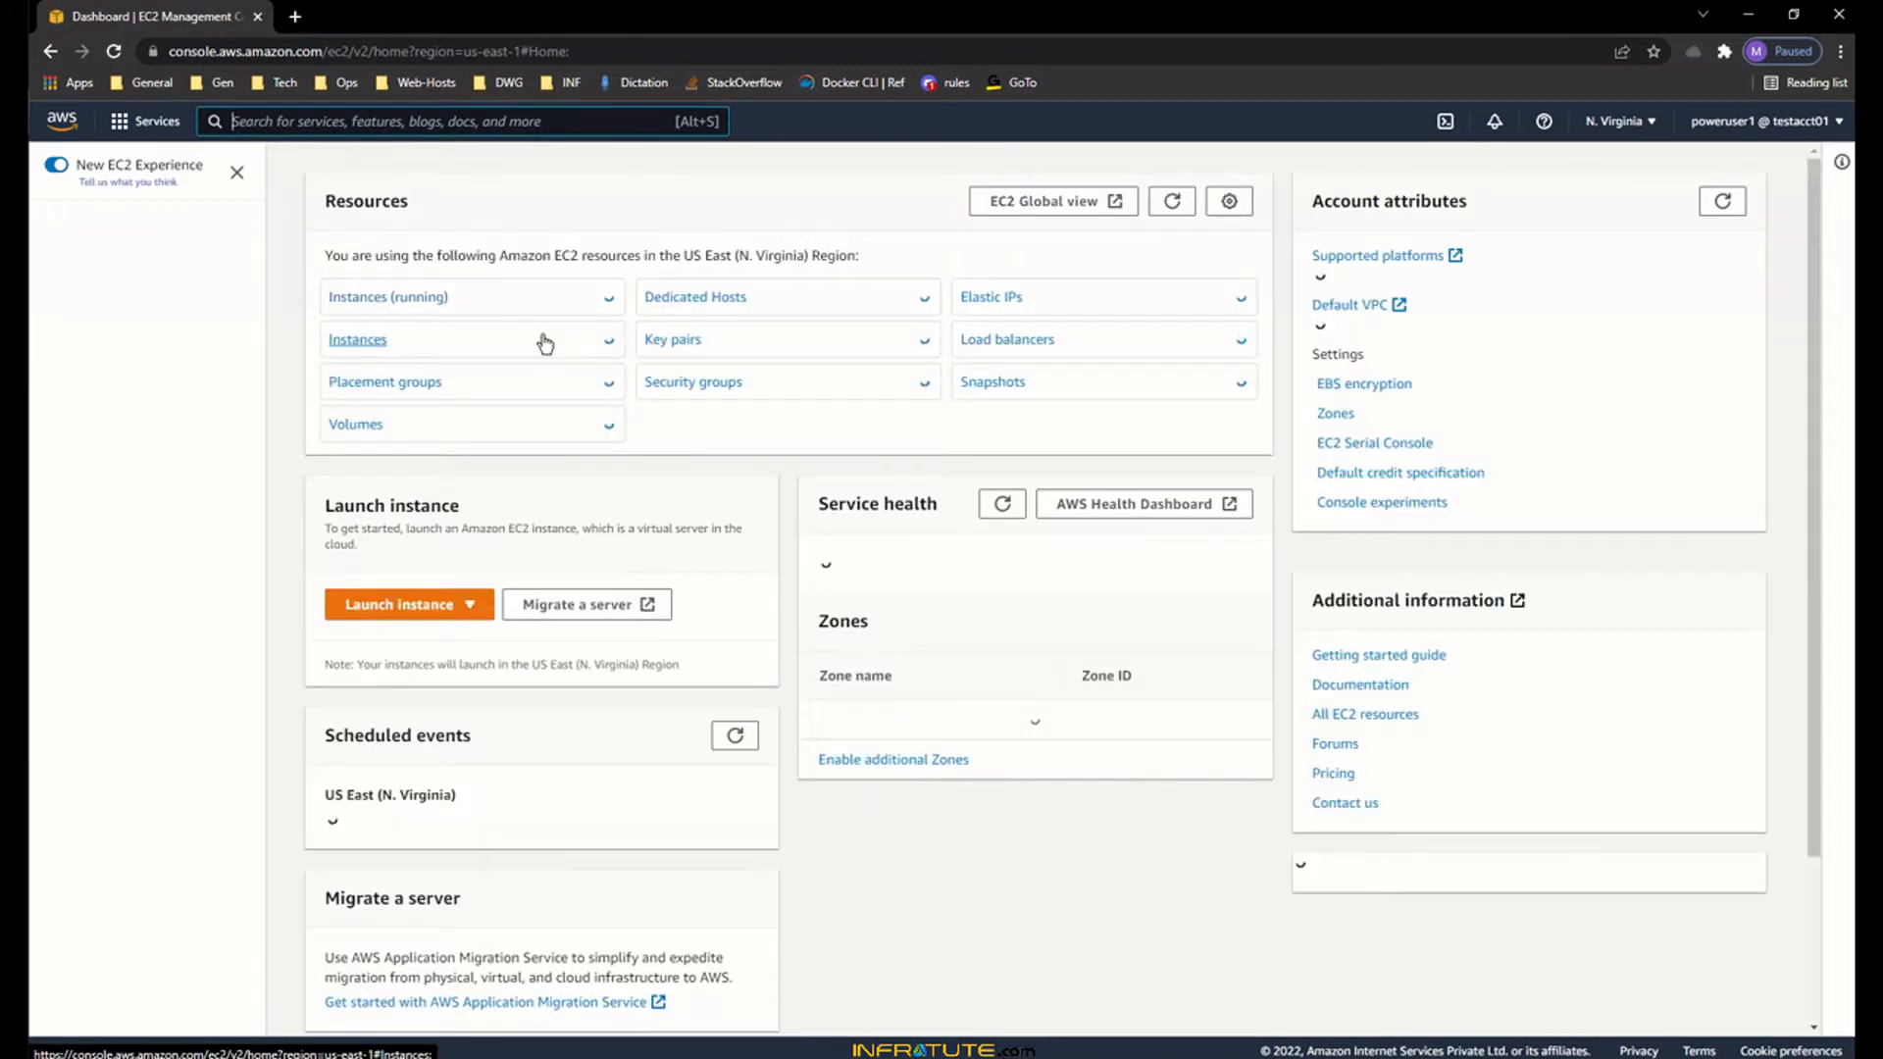
click(151, 133)
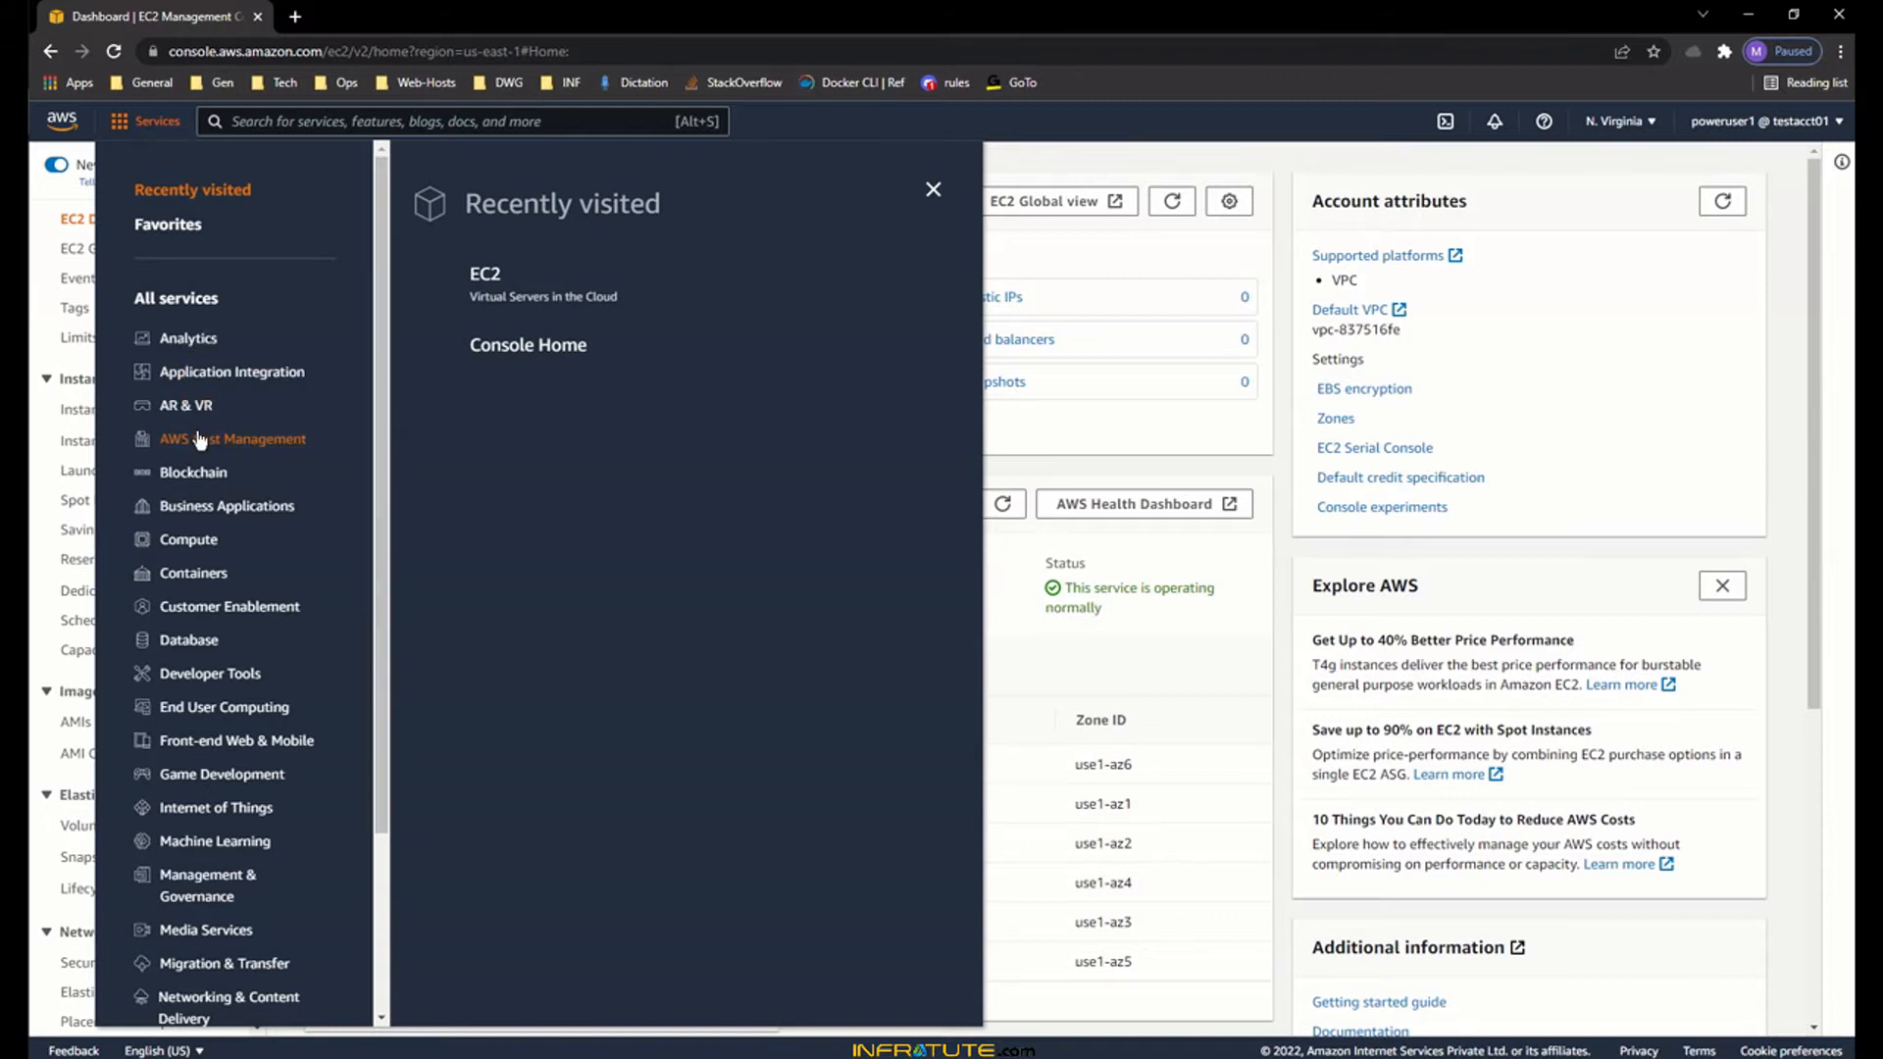
scroll(209, 822, down, 2)
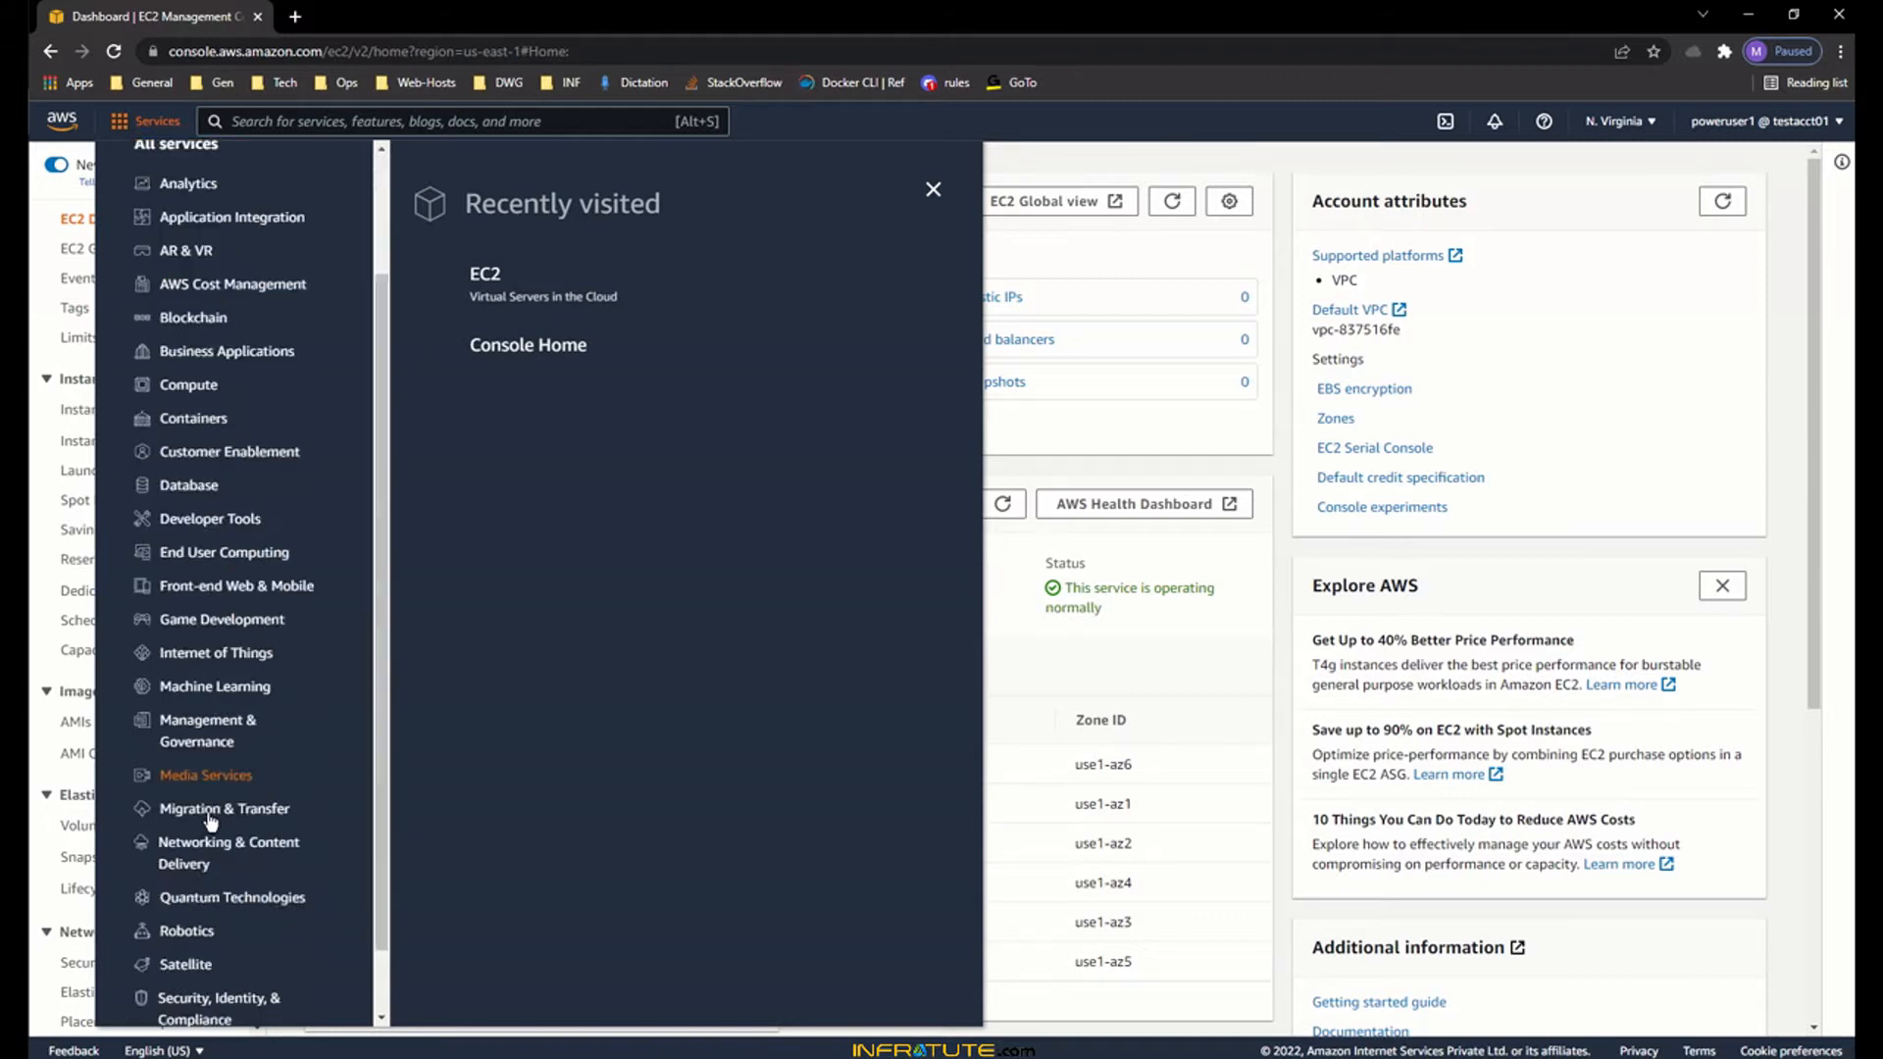
scroll(210, 824, down, 1)
scroll(212, 836, up, 1)
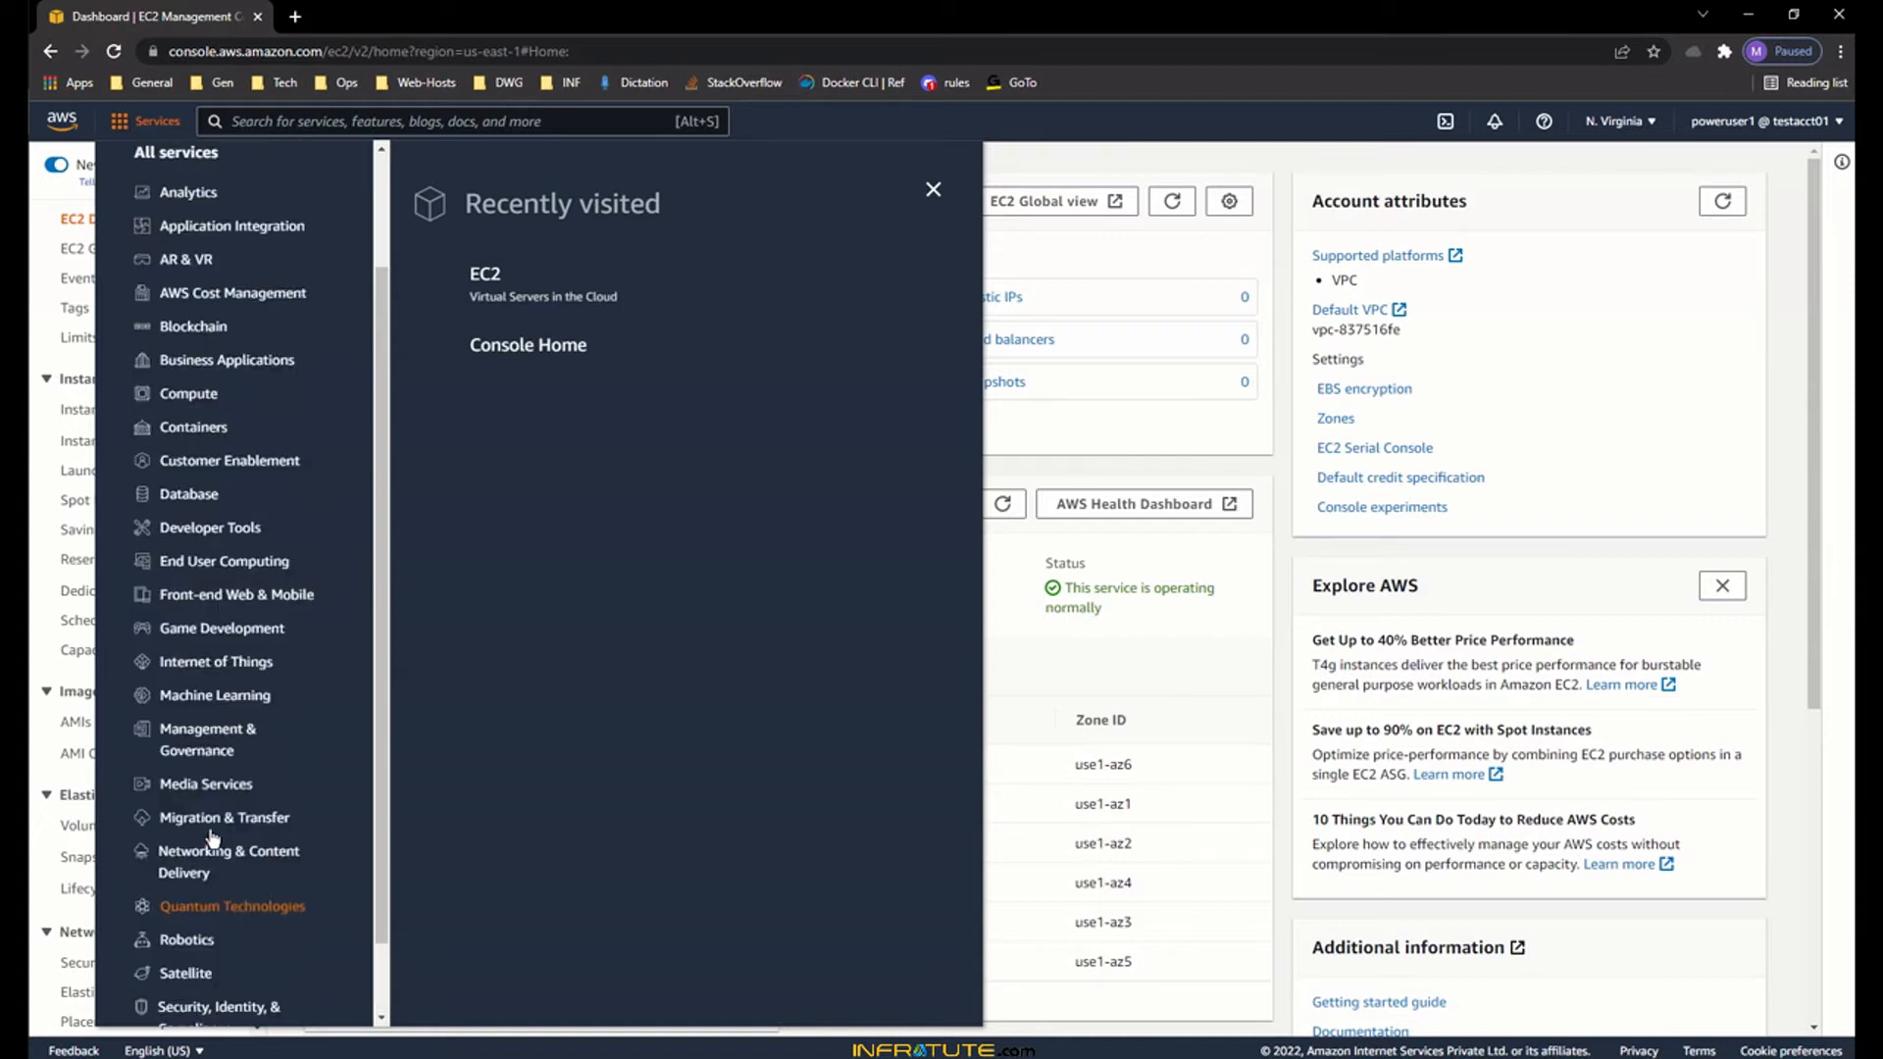
scroll(211, 836, up, 2)
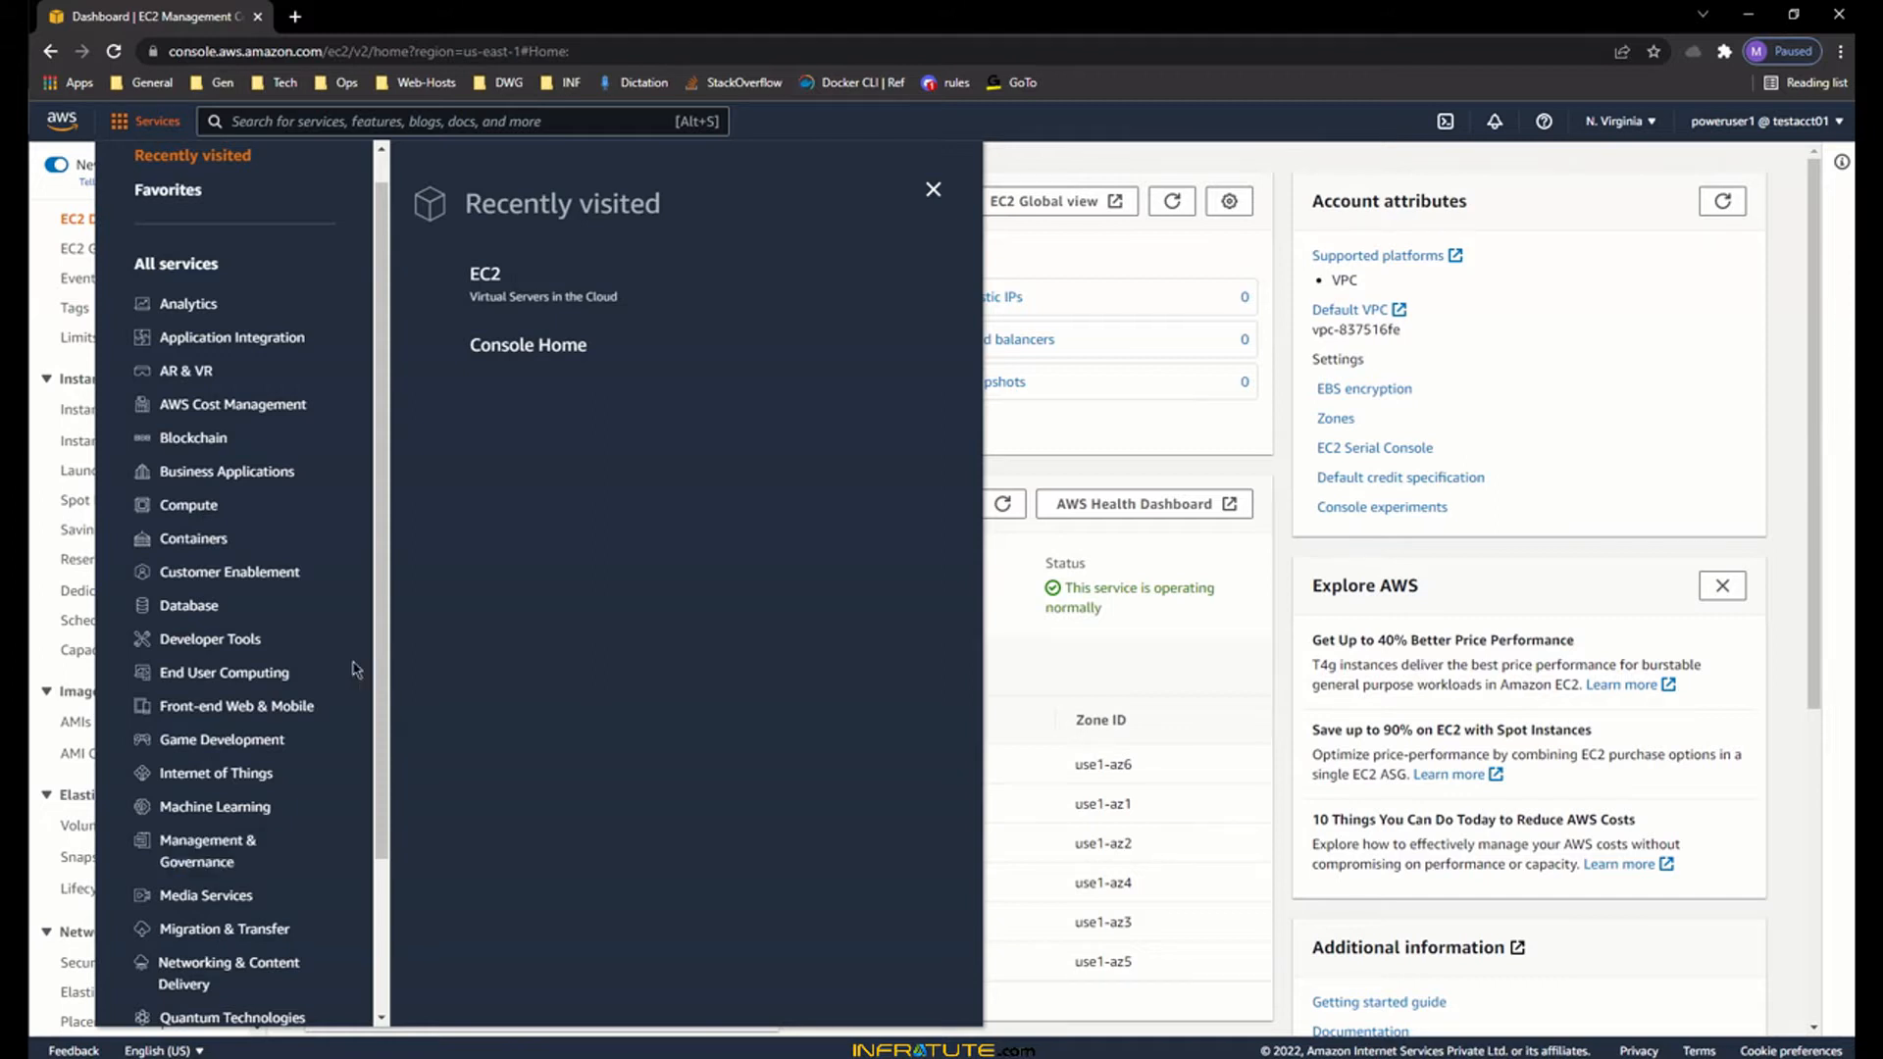
click(201, 511)
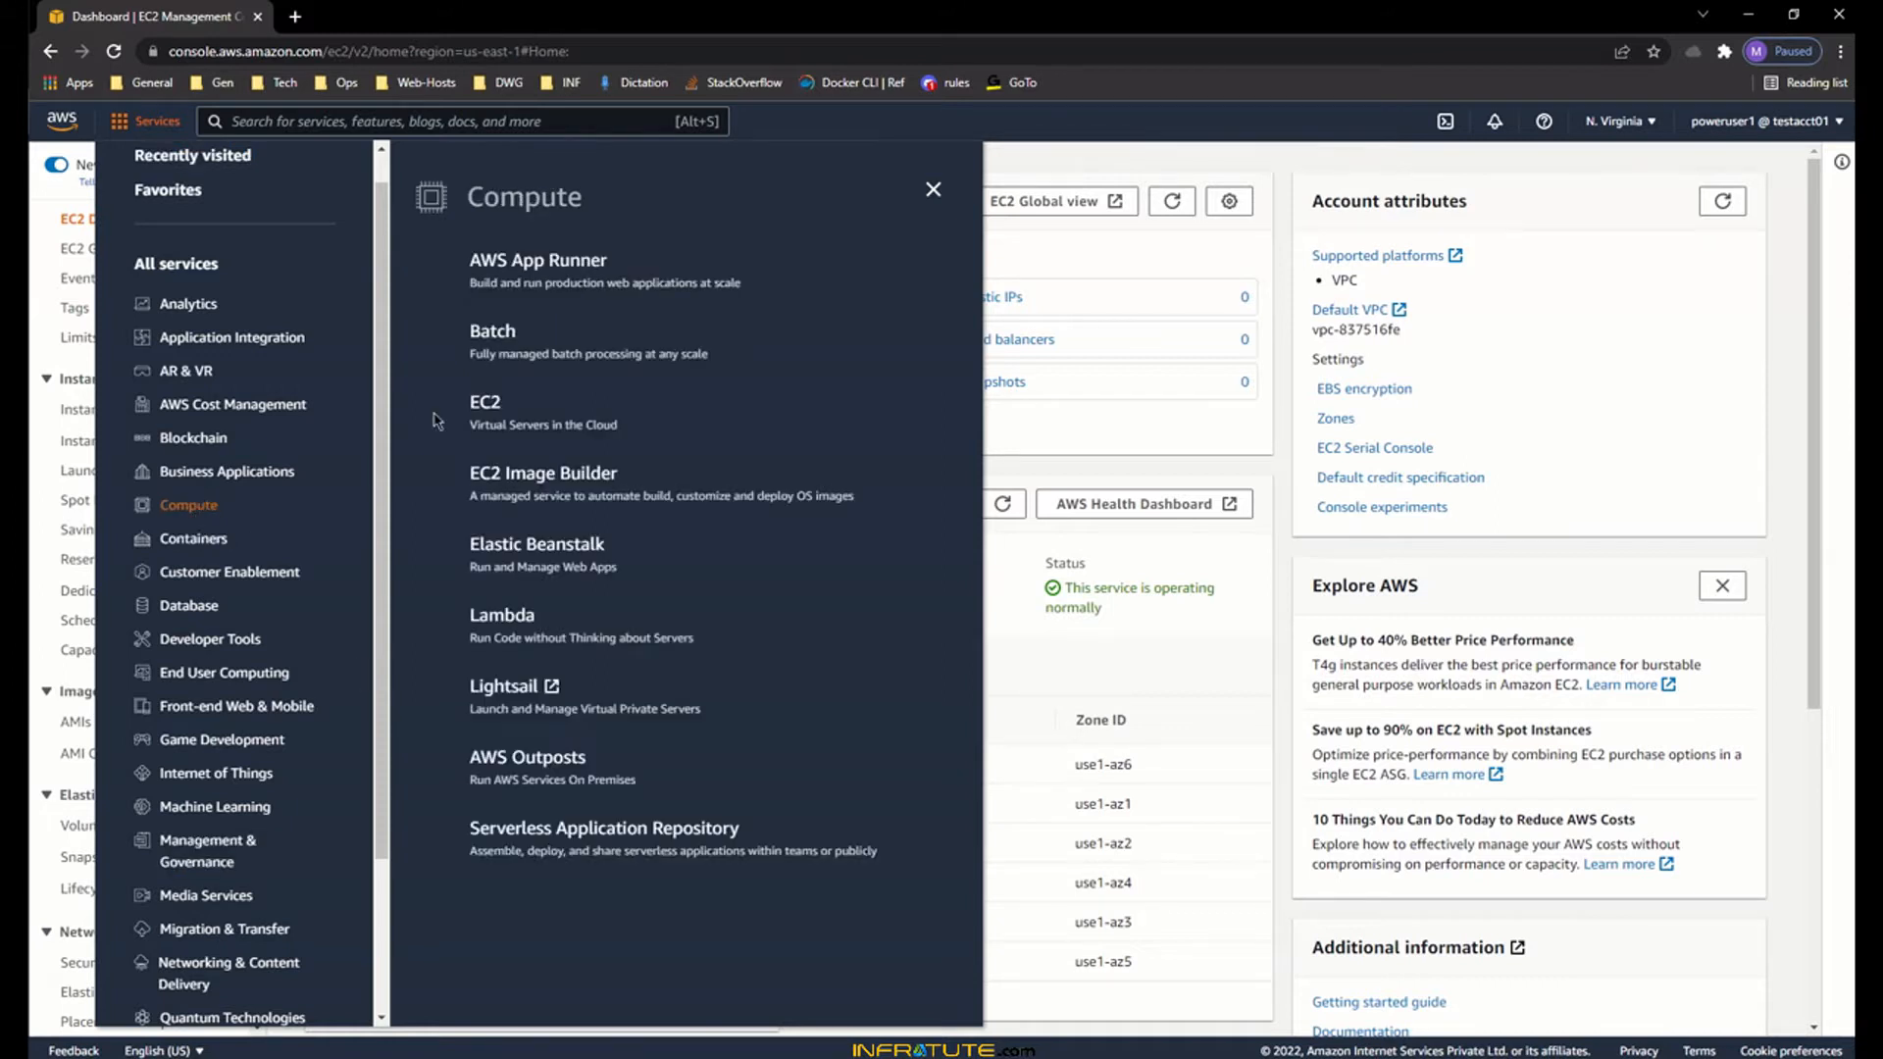
click(484, 403)
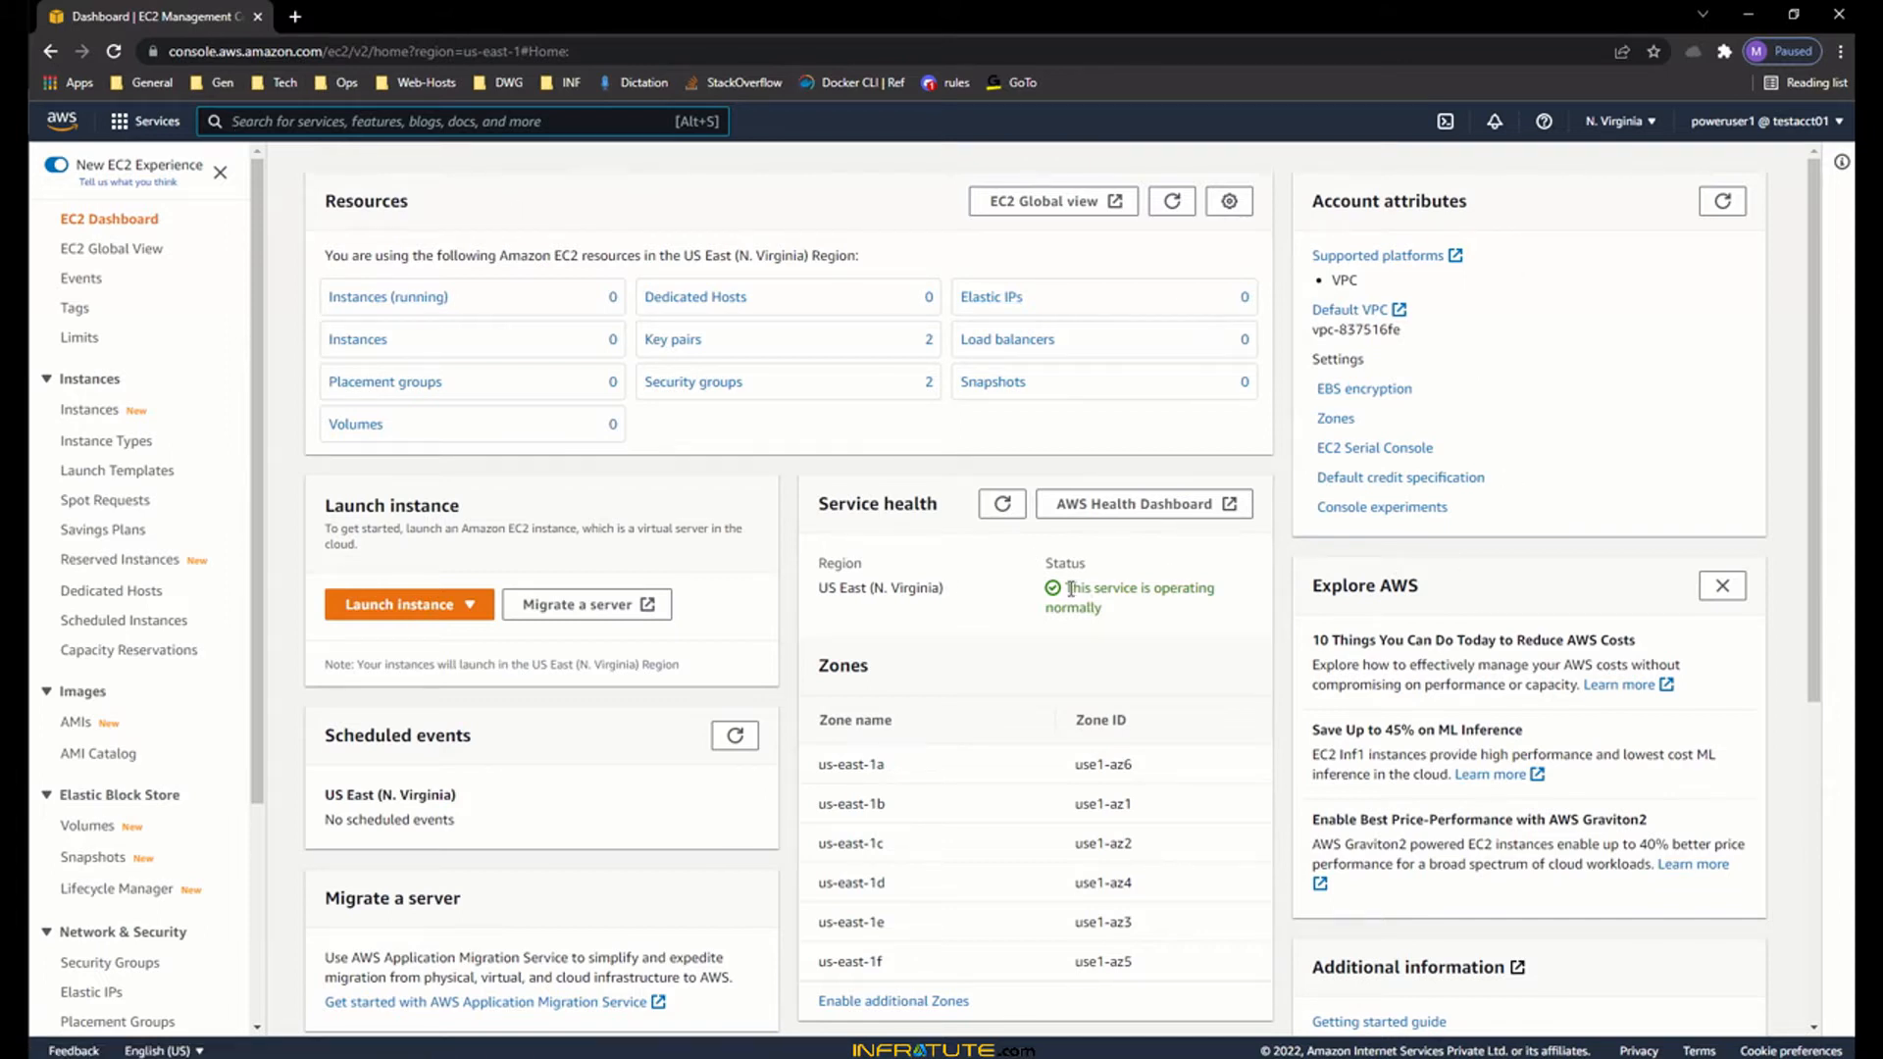
- Examine the EC2 dashboard's service status, the region's availability zones and the list of EC2 feature sections
drag(1067, 586, 1124, 620)
click(1124, 620)
drag(822, 764, 1148, 961)
click(1147, 962)
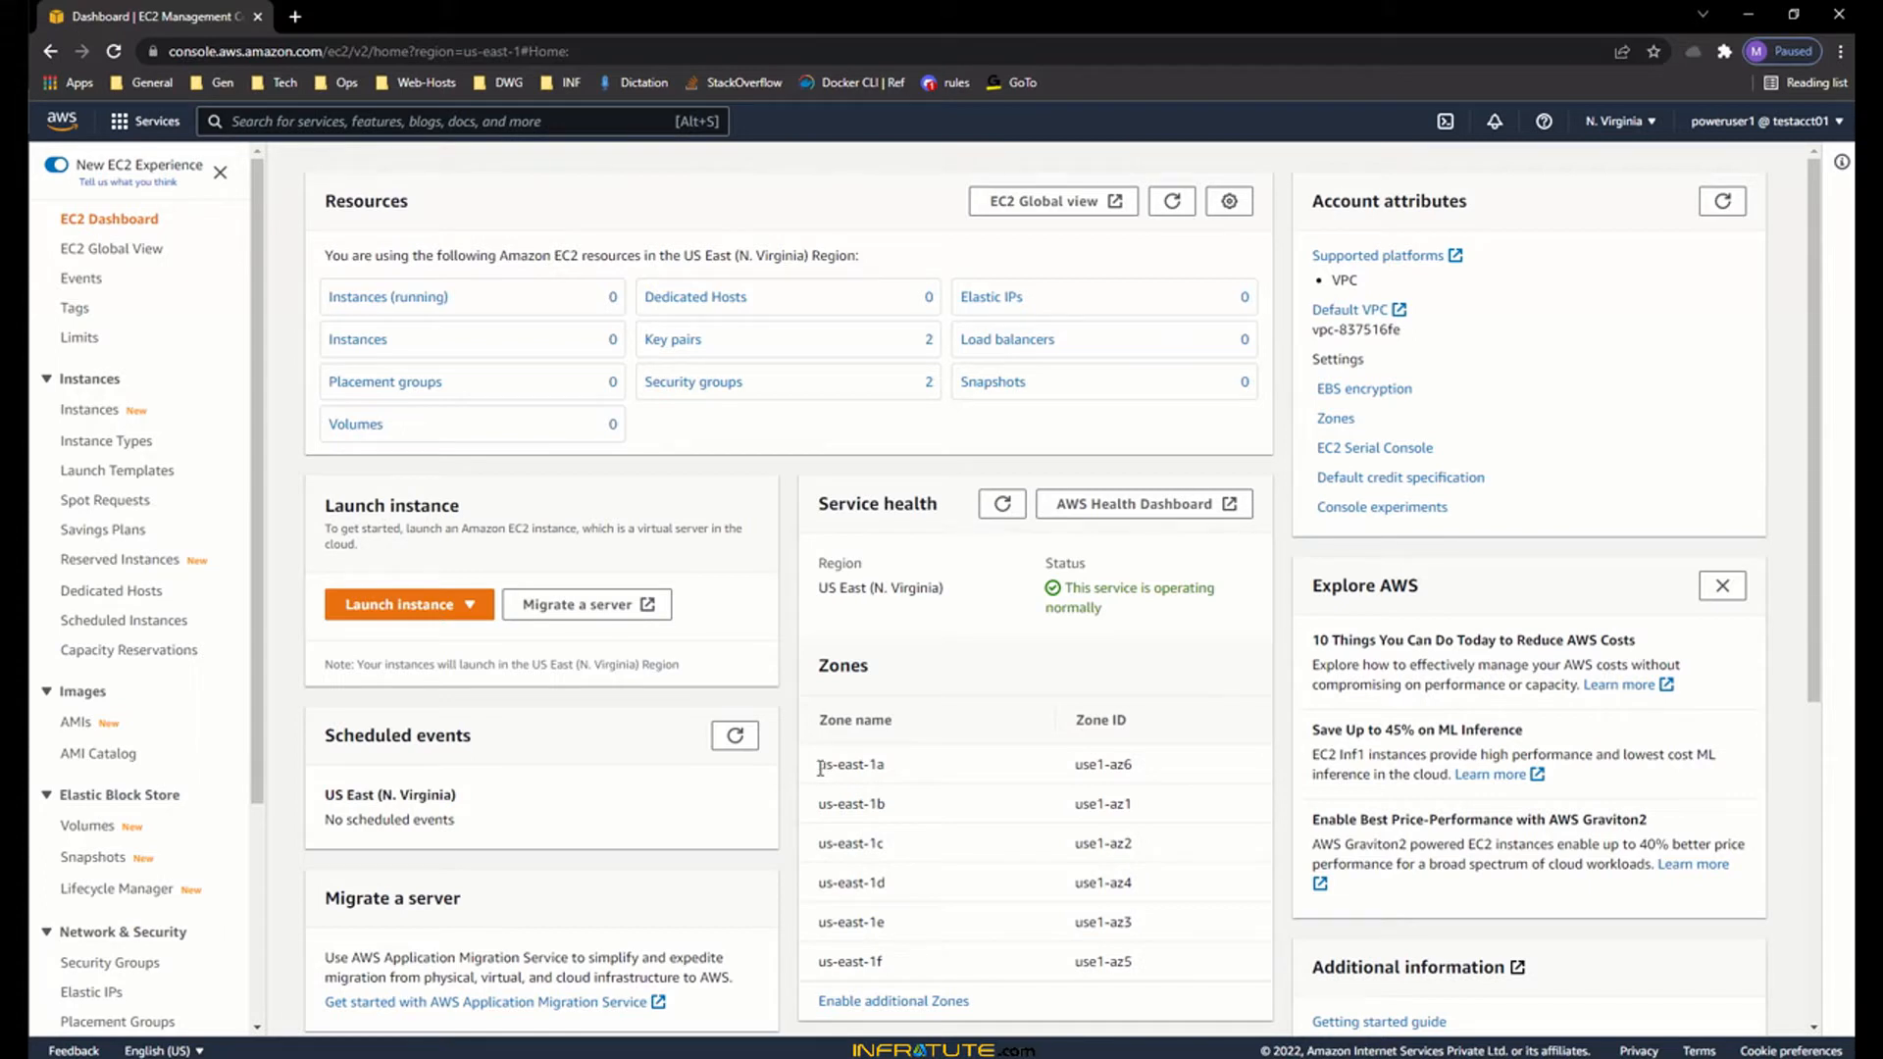
drag(830, 768, 910, 961)
click(948, 743)
scroll(117, 578, down, 1)
scroll(122, 585, down, 2)
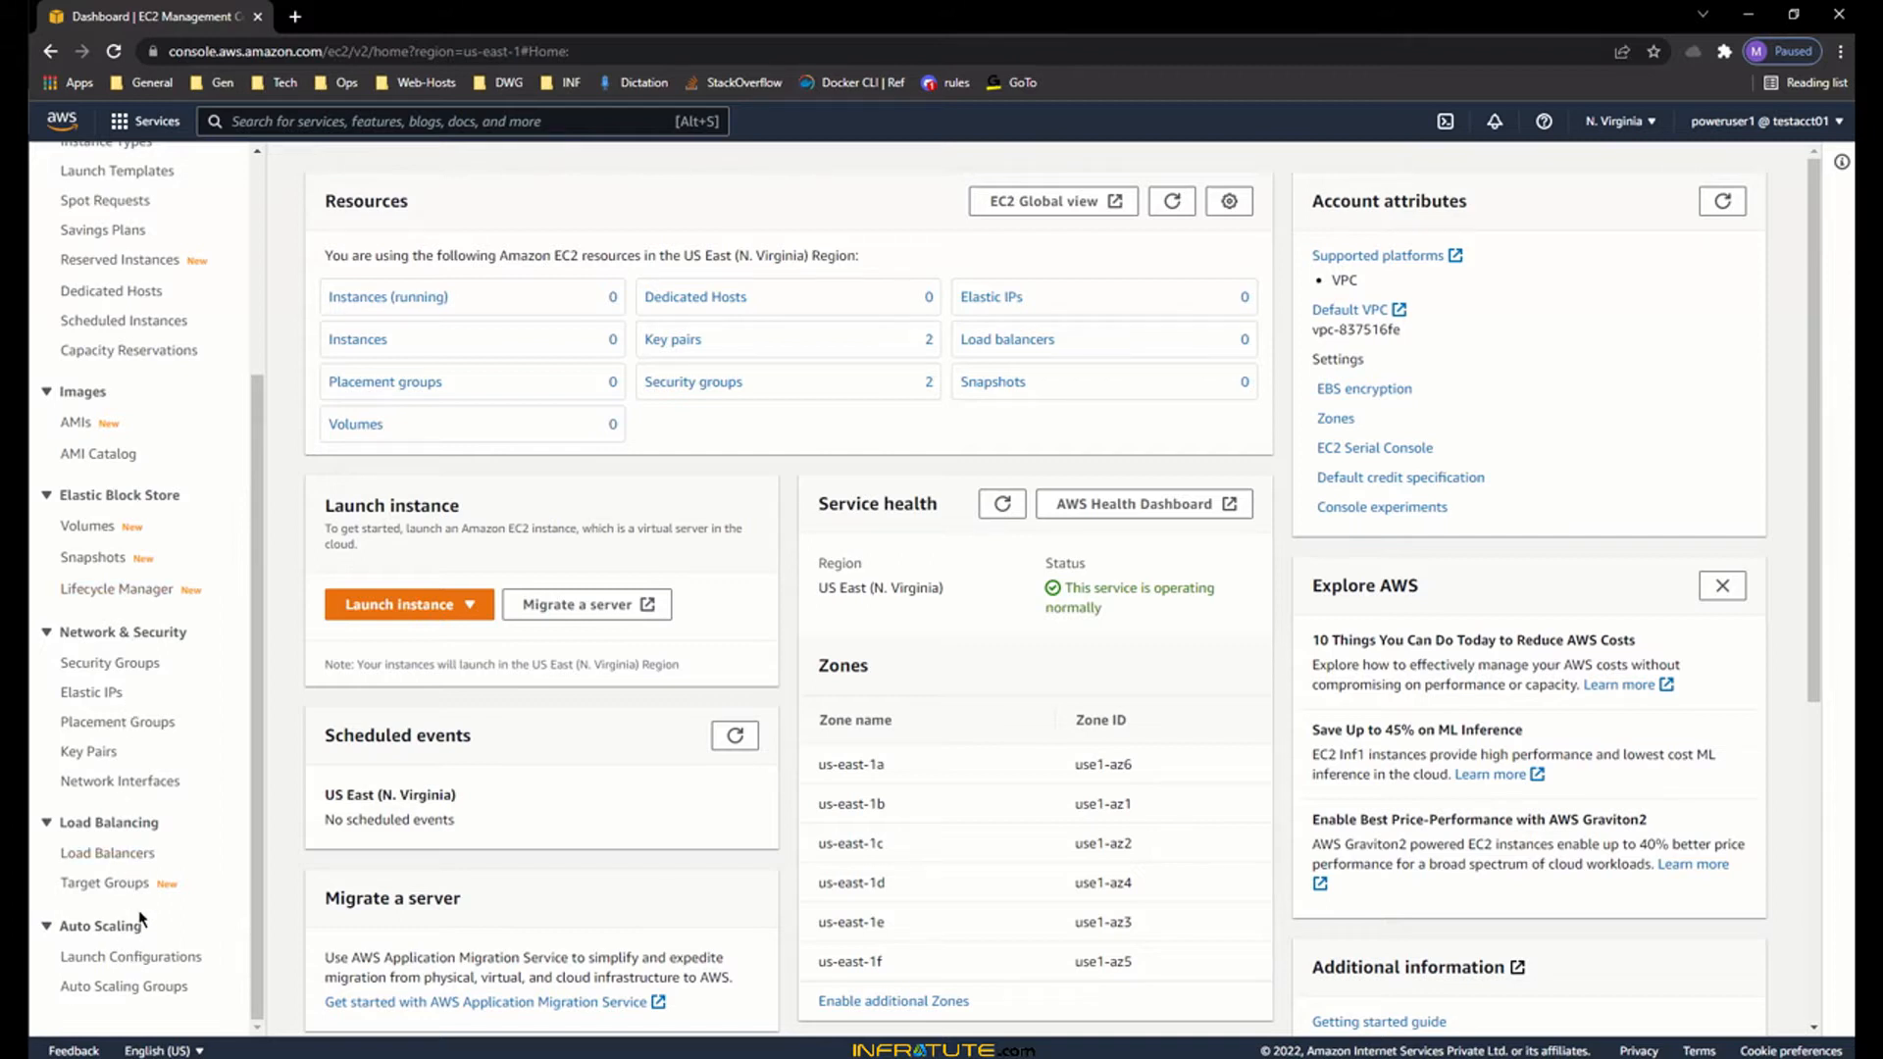
scroll(117, 858, up, 3)
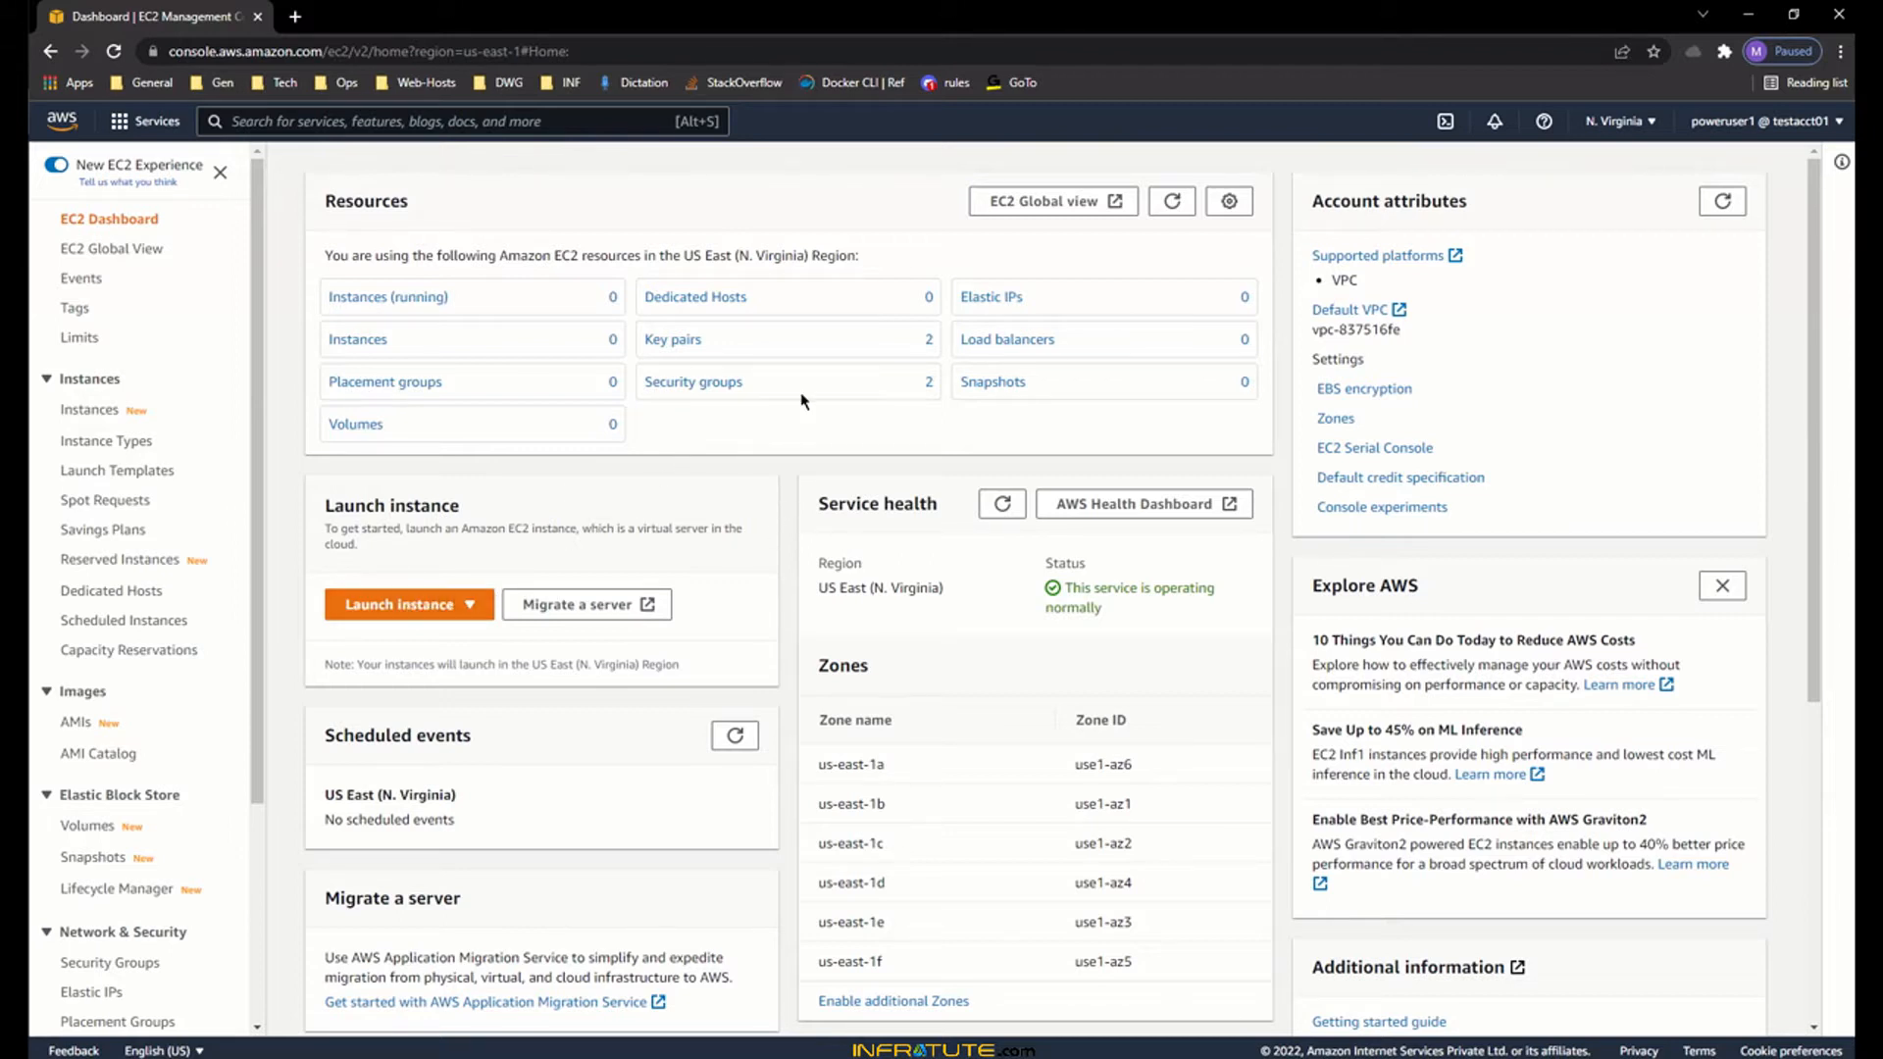
- View the running instances list in a separate browser tab and remove its instance state filter
click(471, 606)
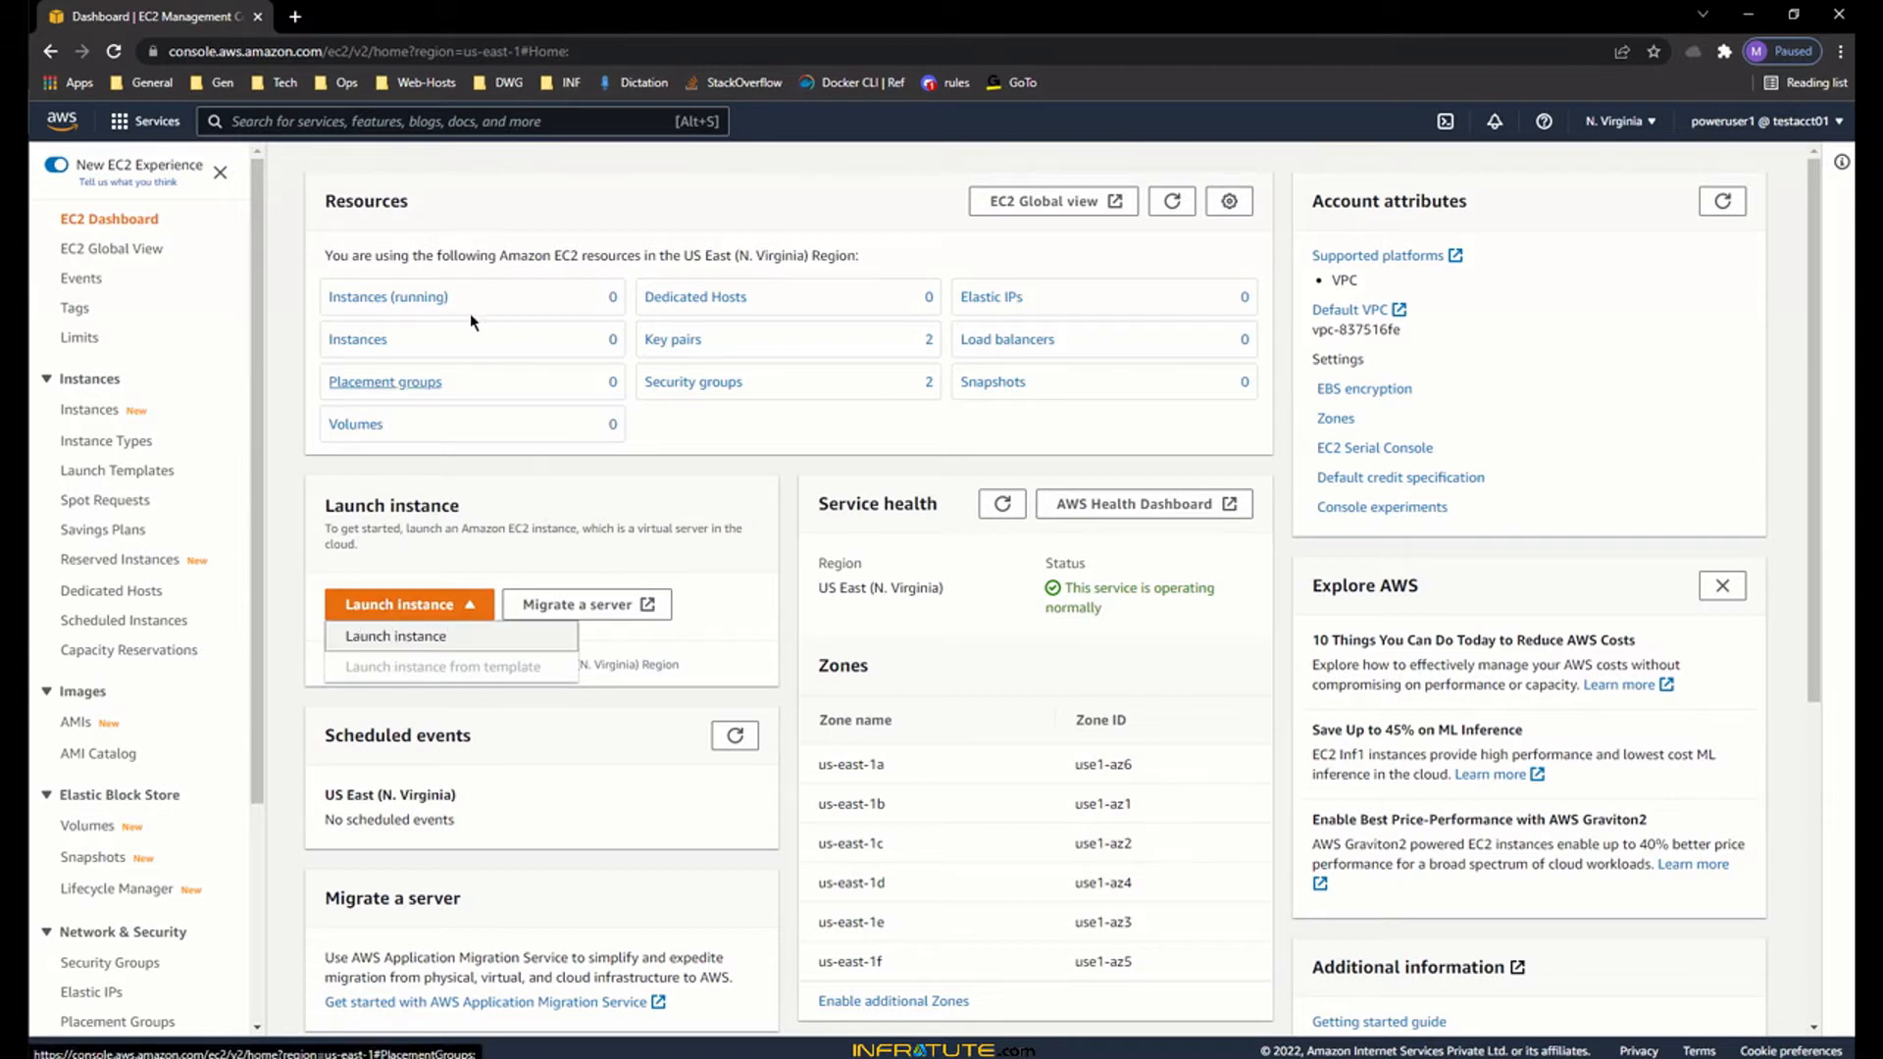
right_click(430, 310)
click(461, 316)
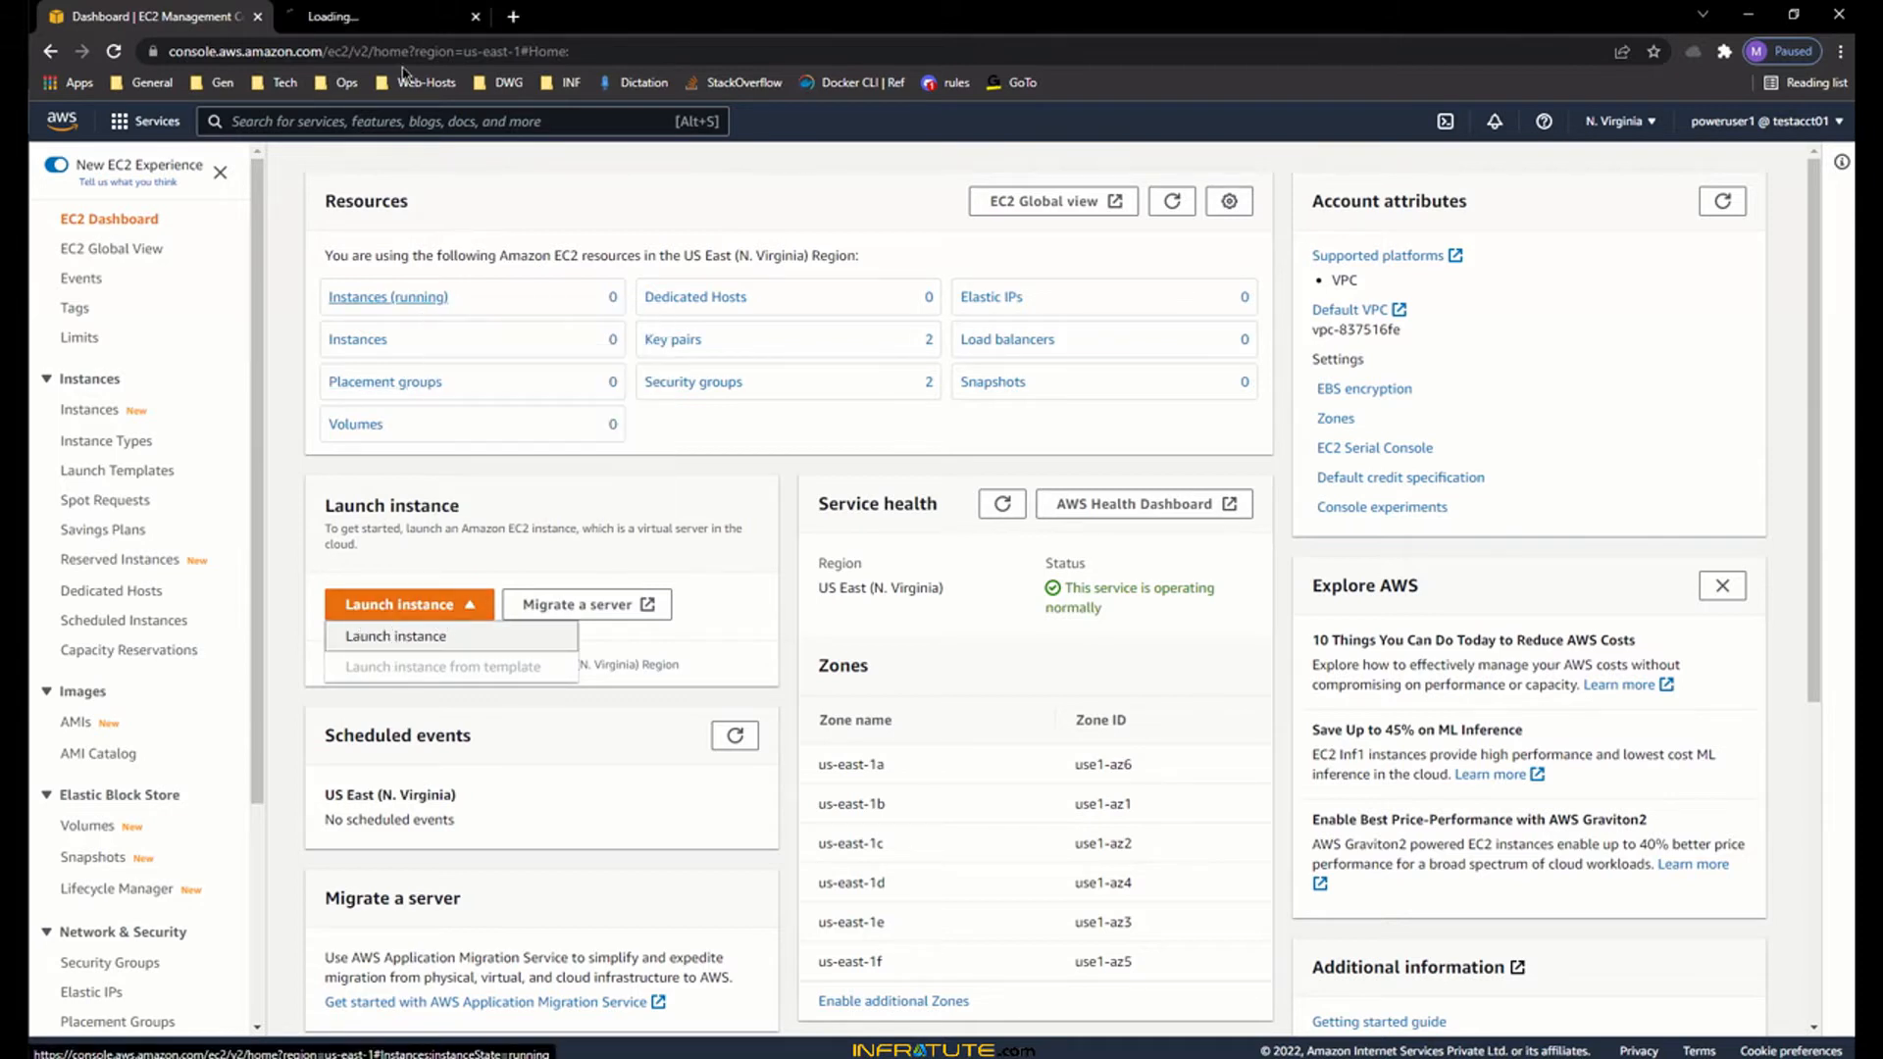
click(384, 24)
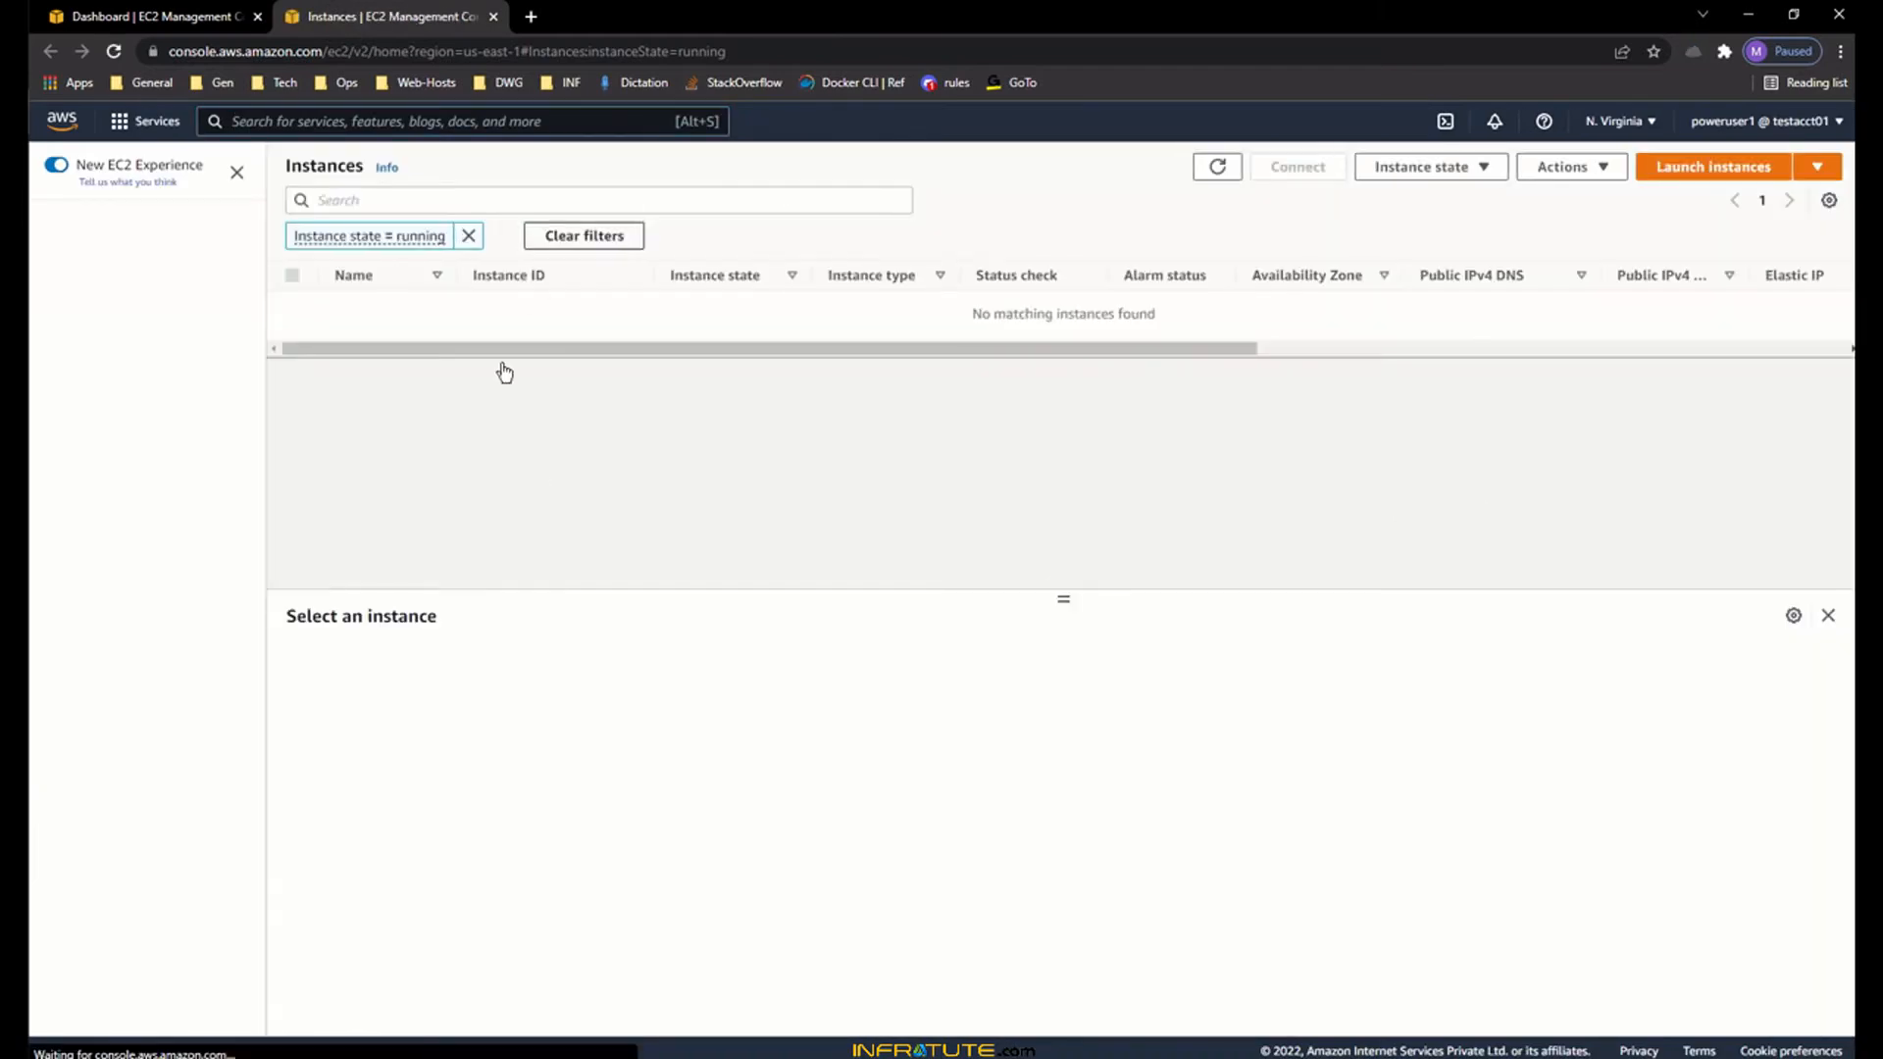
click(468, 235)
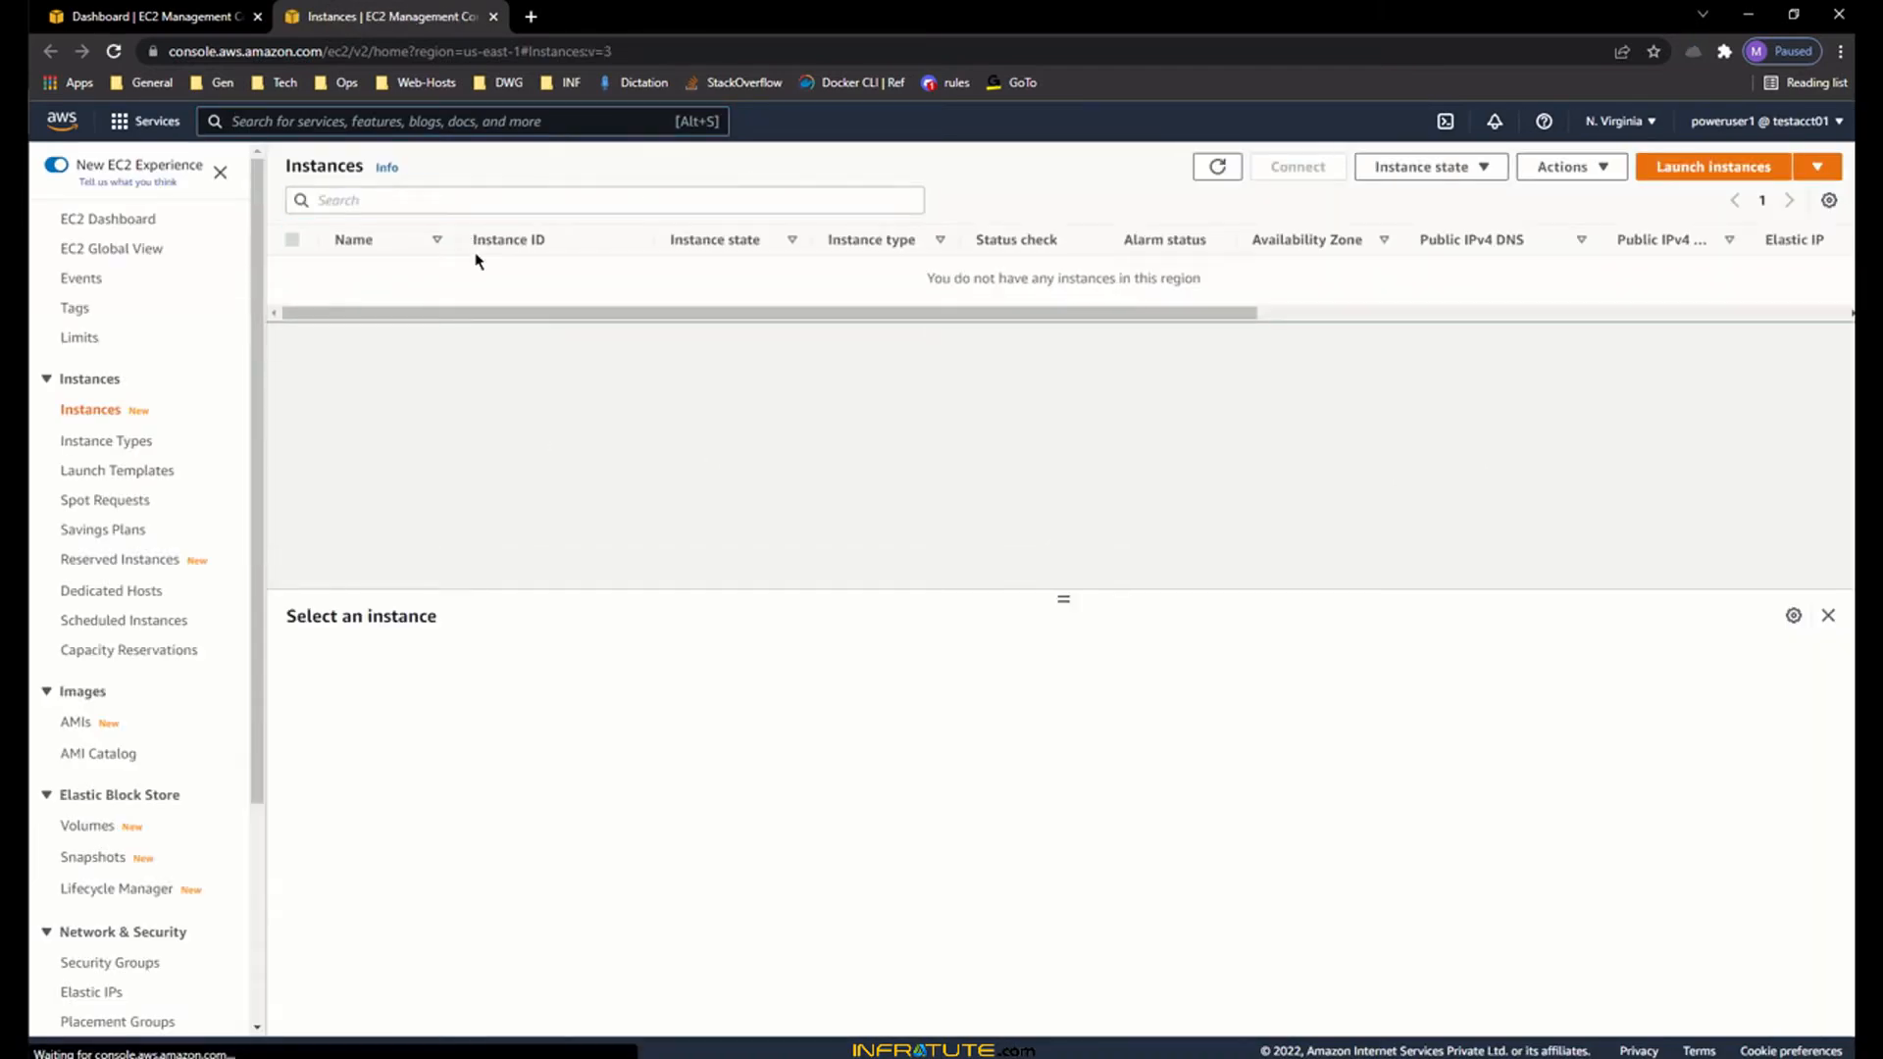
click(1680, 172)
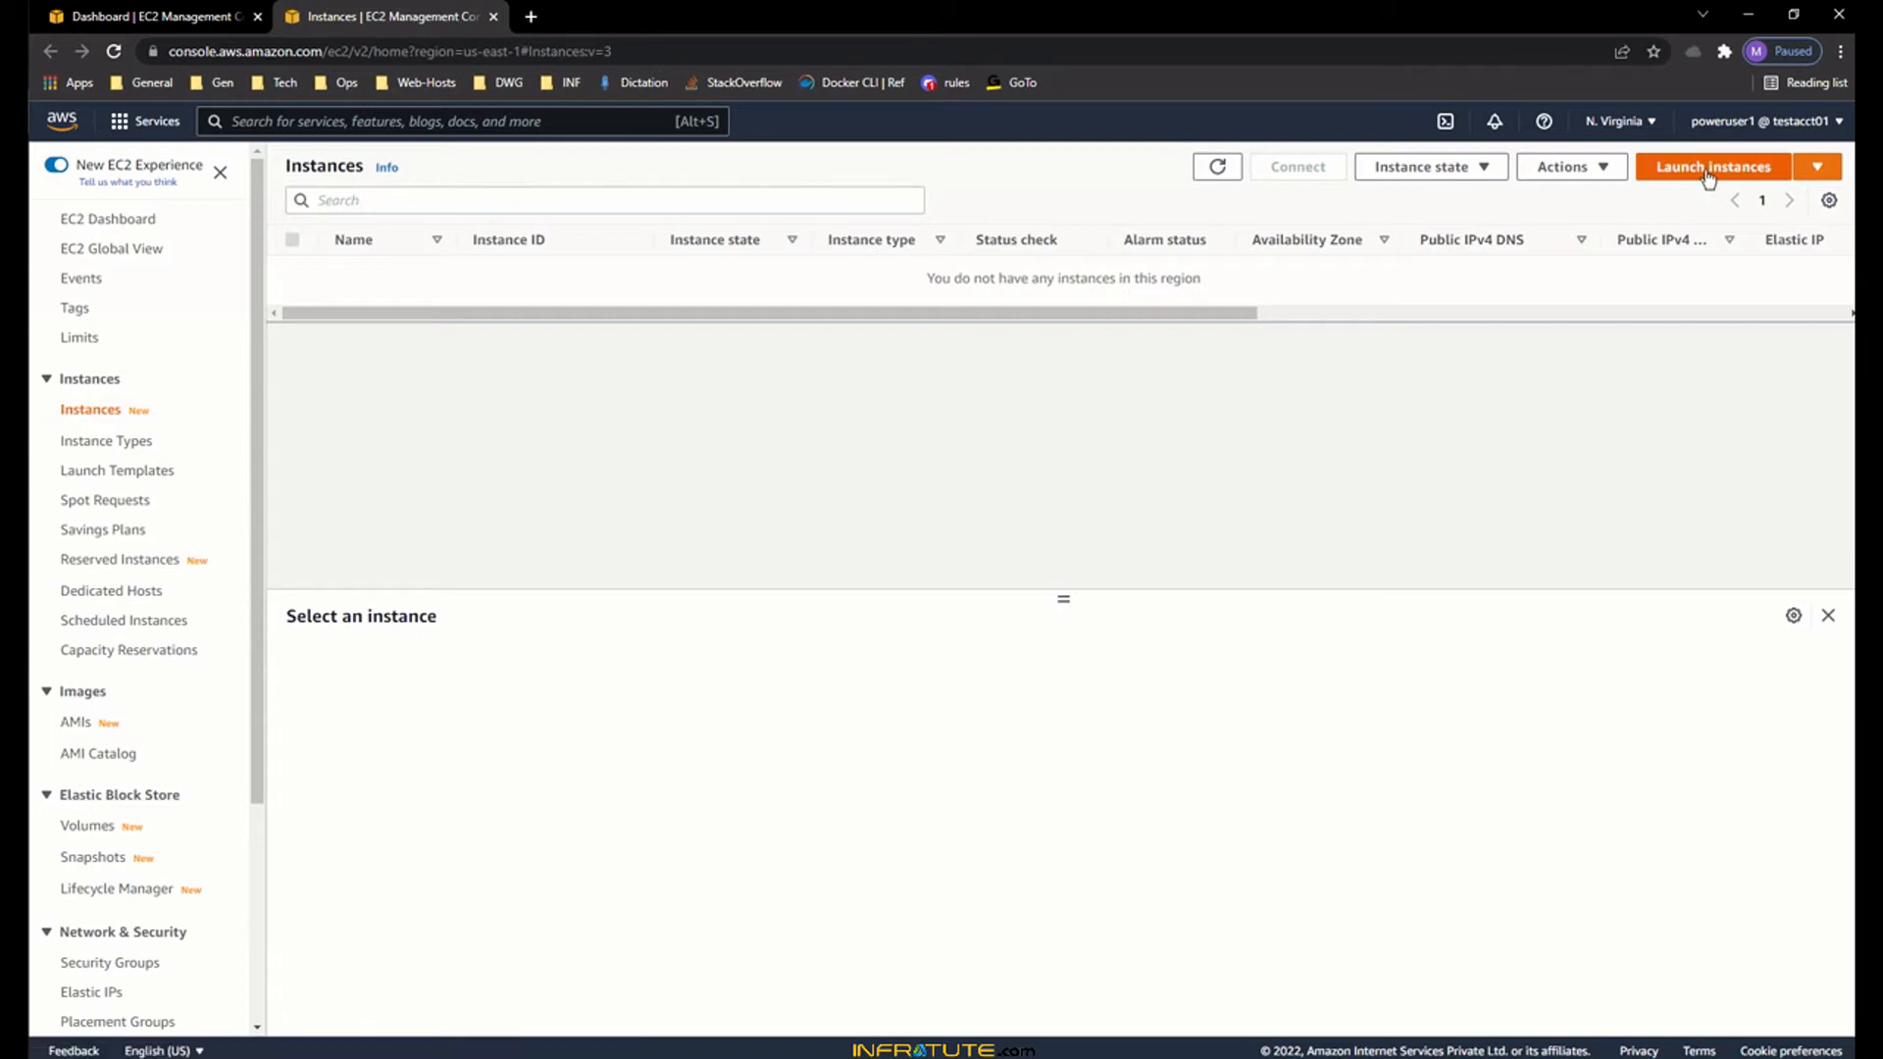
- Return to the EC2 dashboard tab and start the launch instance wizard at the AMI selection stage
click(217, 12)
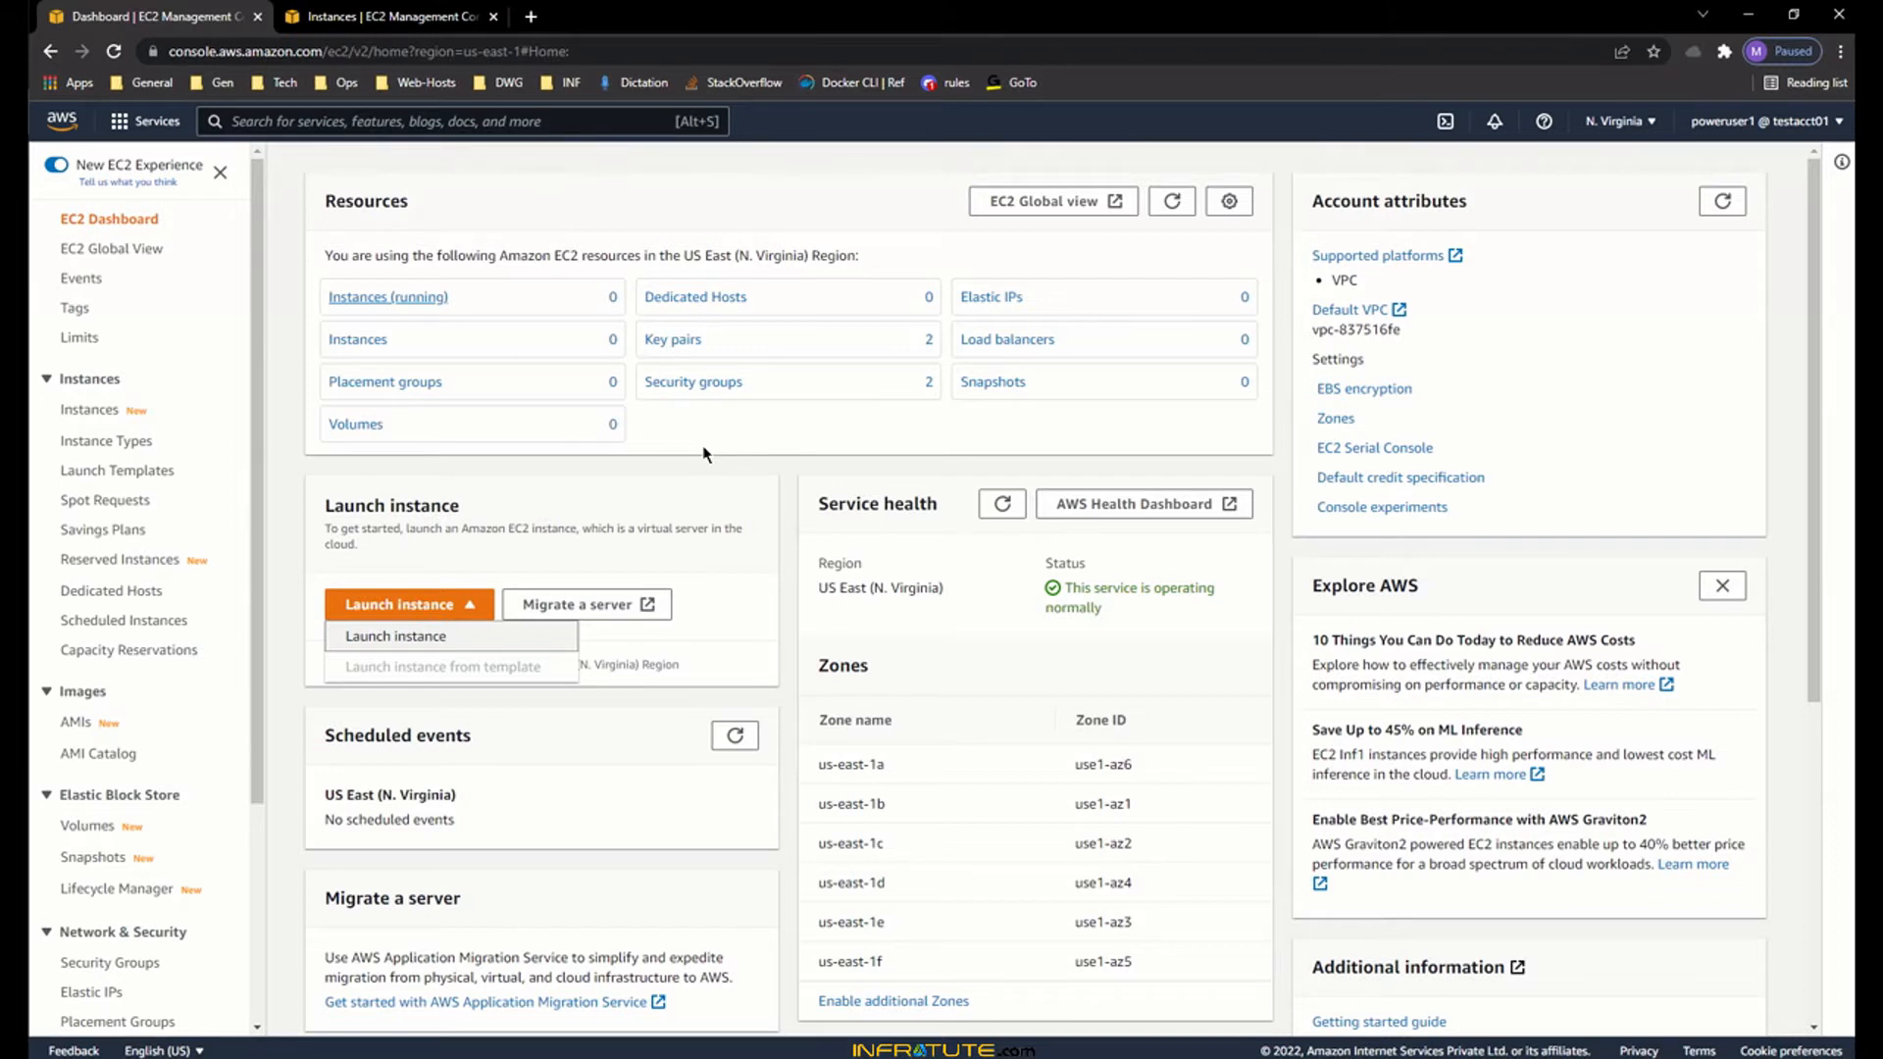
click(382, 637)
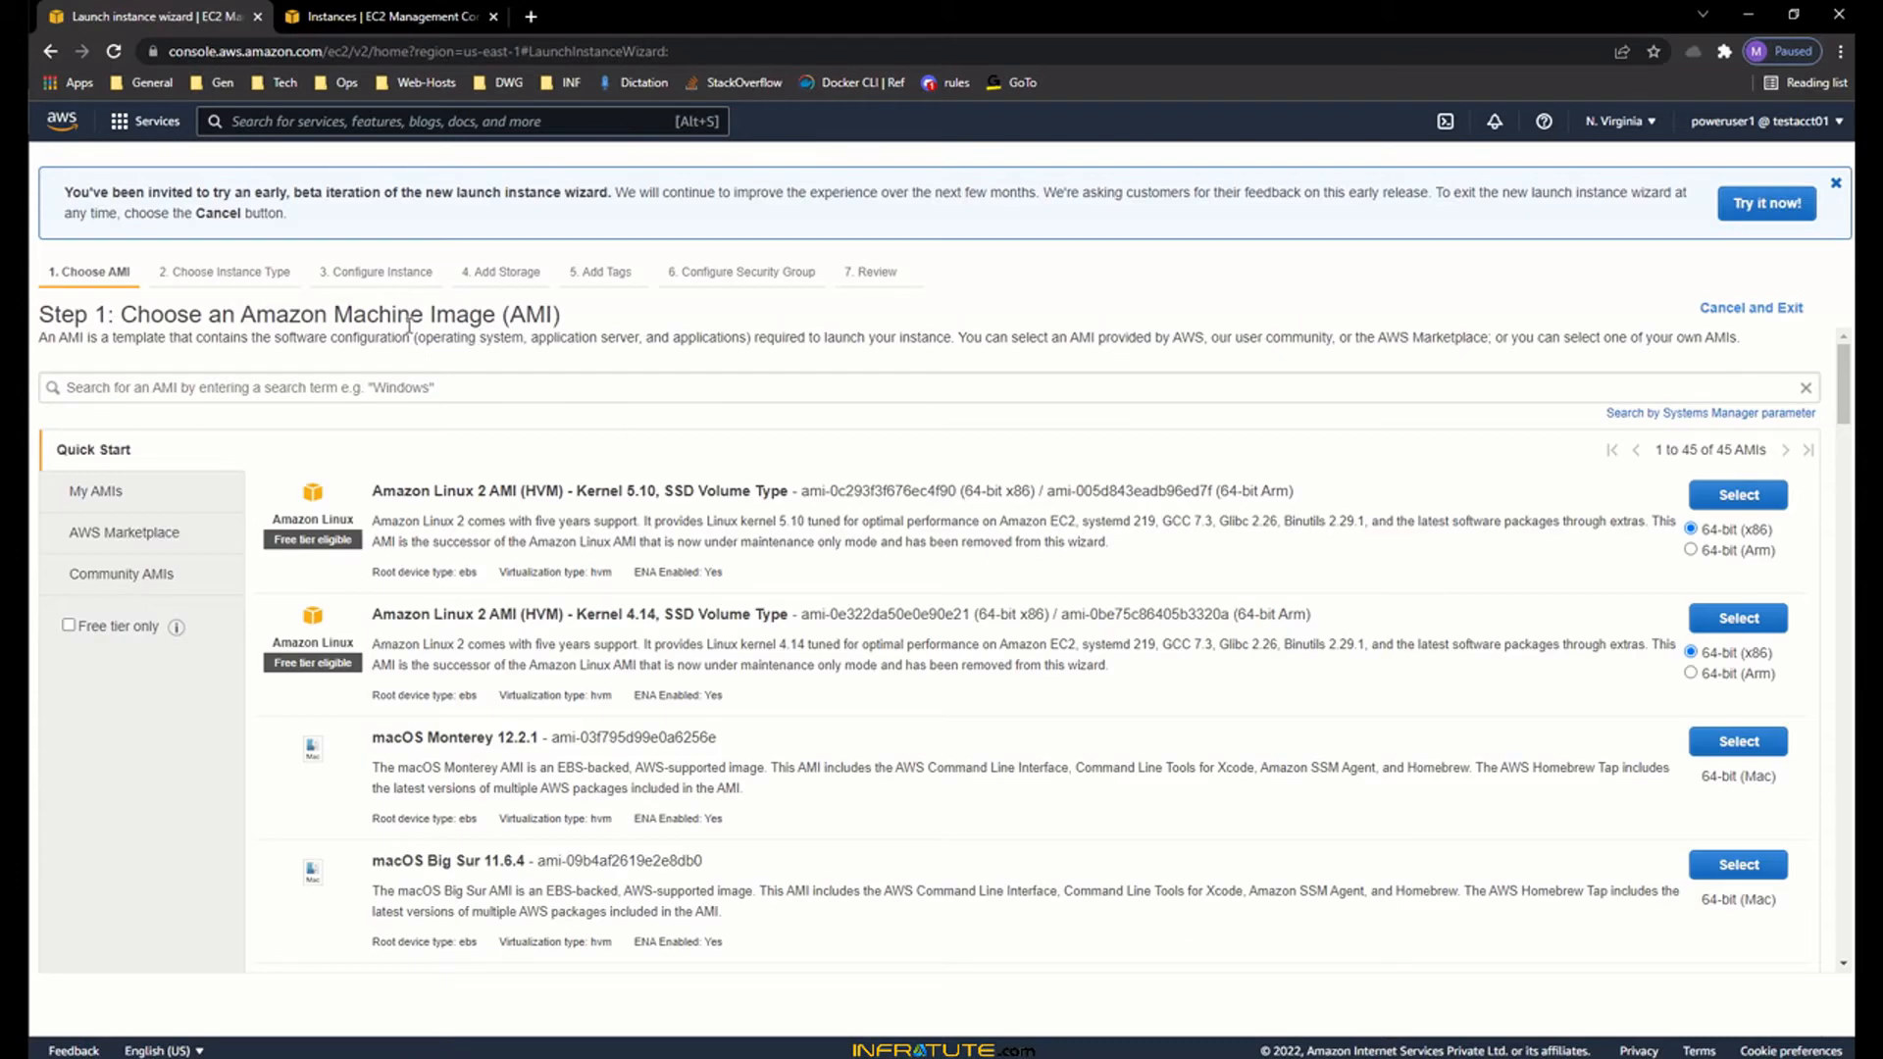
drag(123, 316, 579, 324)
click(579, 324)
- Look through the Quick Start AMIs, covering Amazon Linux, macOS, other Linux distributions and Windows Server images
drag(430, 491, 532, 491)
click(481, 493)
click(532, 490)
scroll(454, 769, down, 2)
drag(424, 542, 526, 547)
click(516, 662)
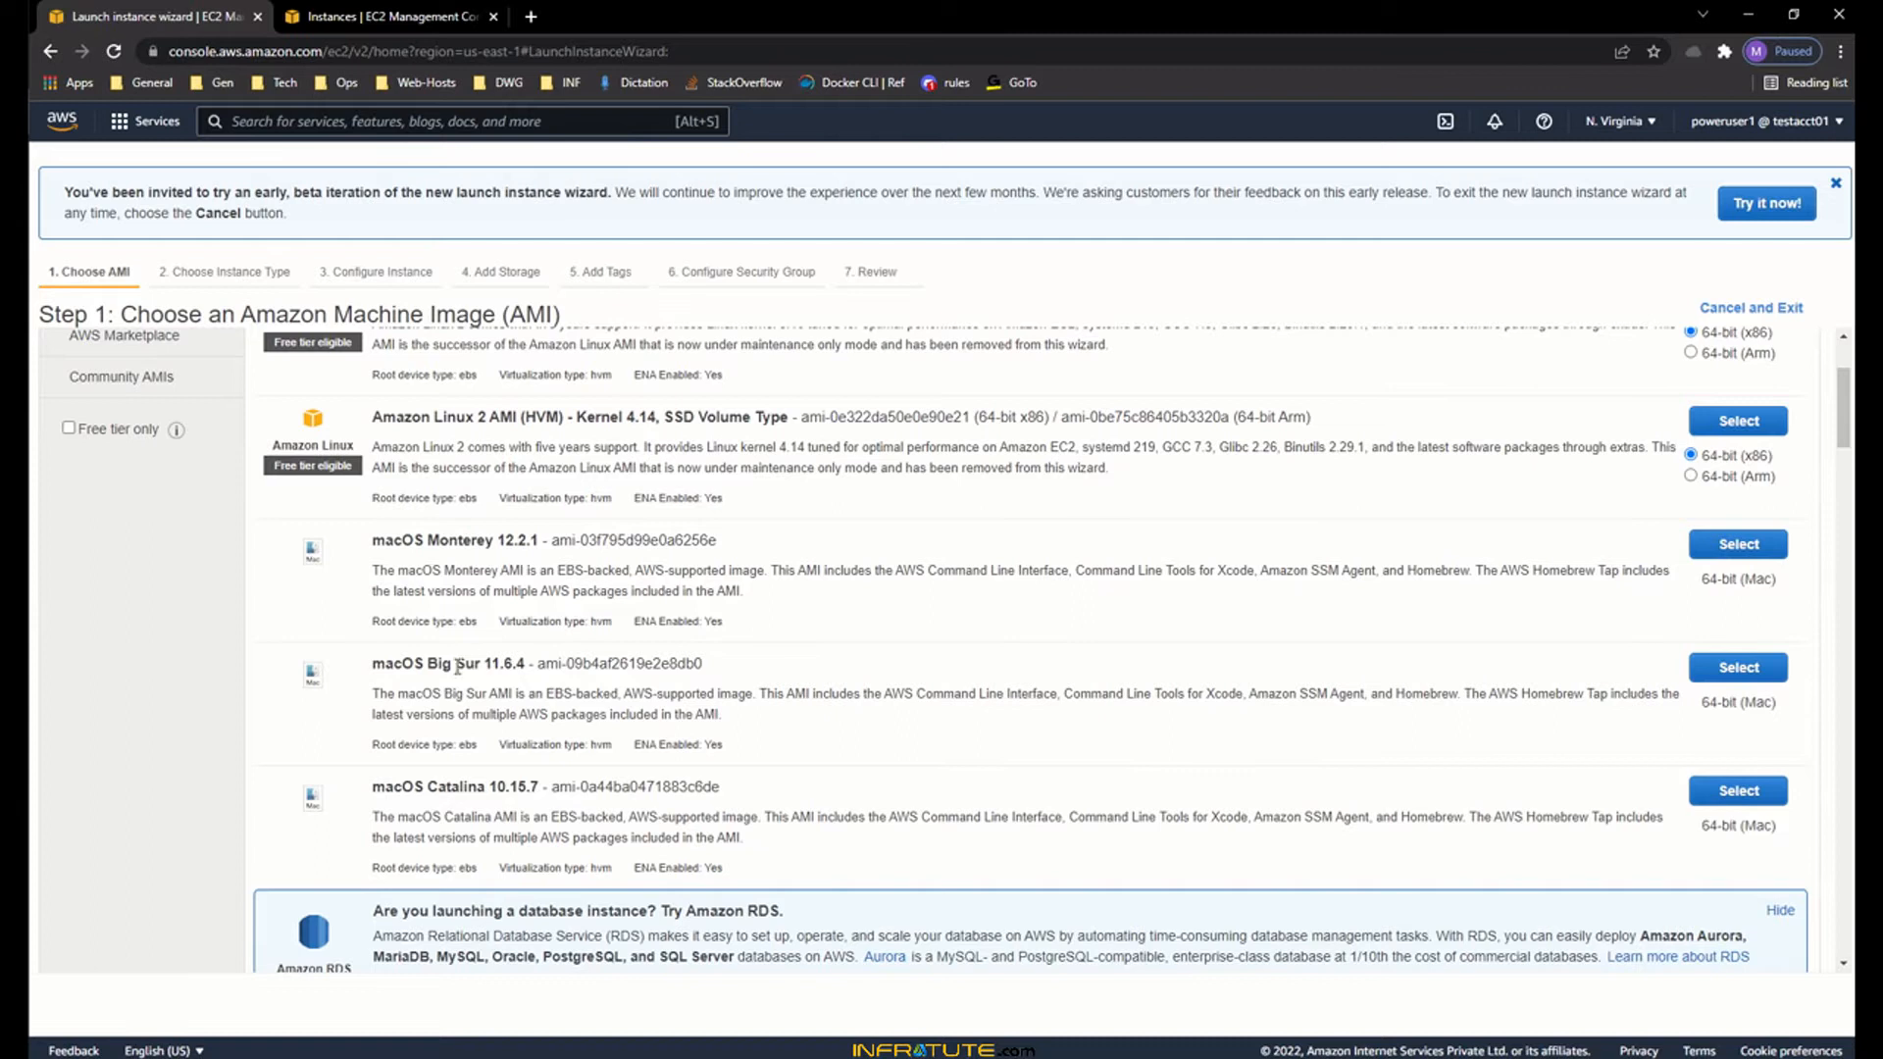
scroll(461, 692, down, 4)
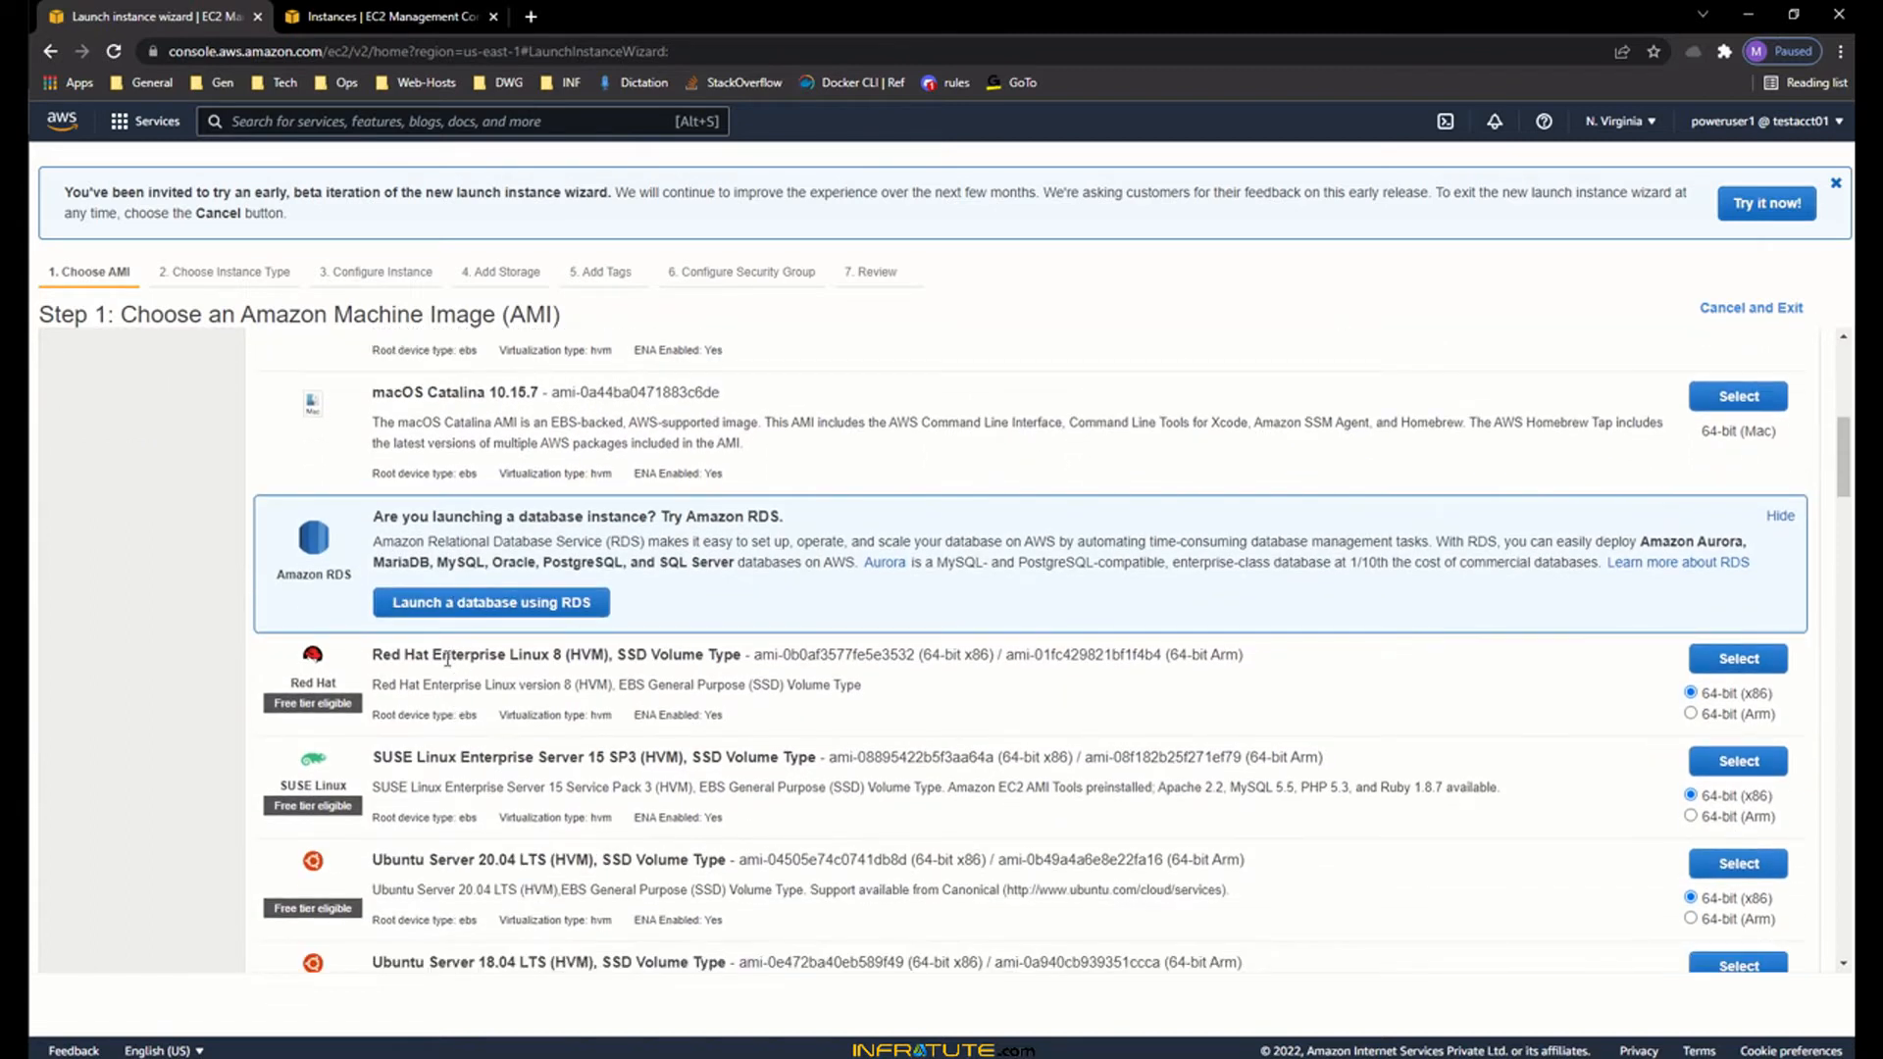
scroll(461, 691, down, 3)
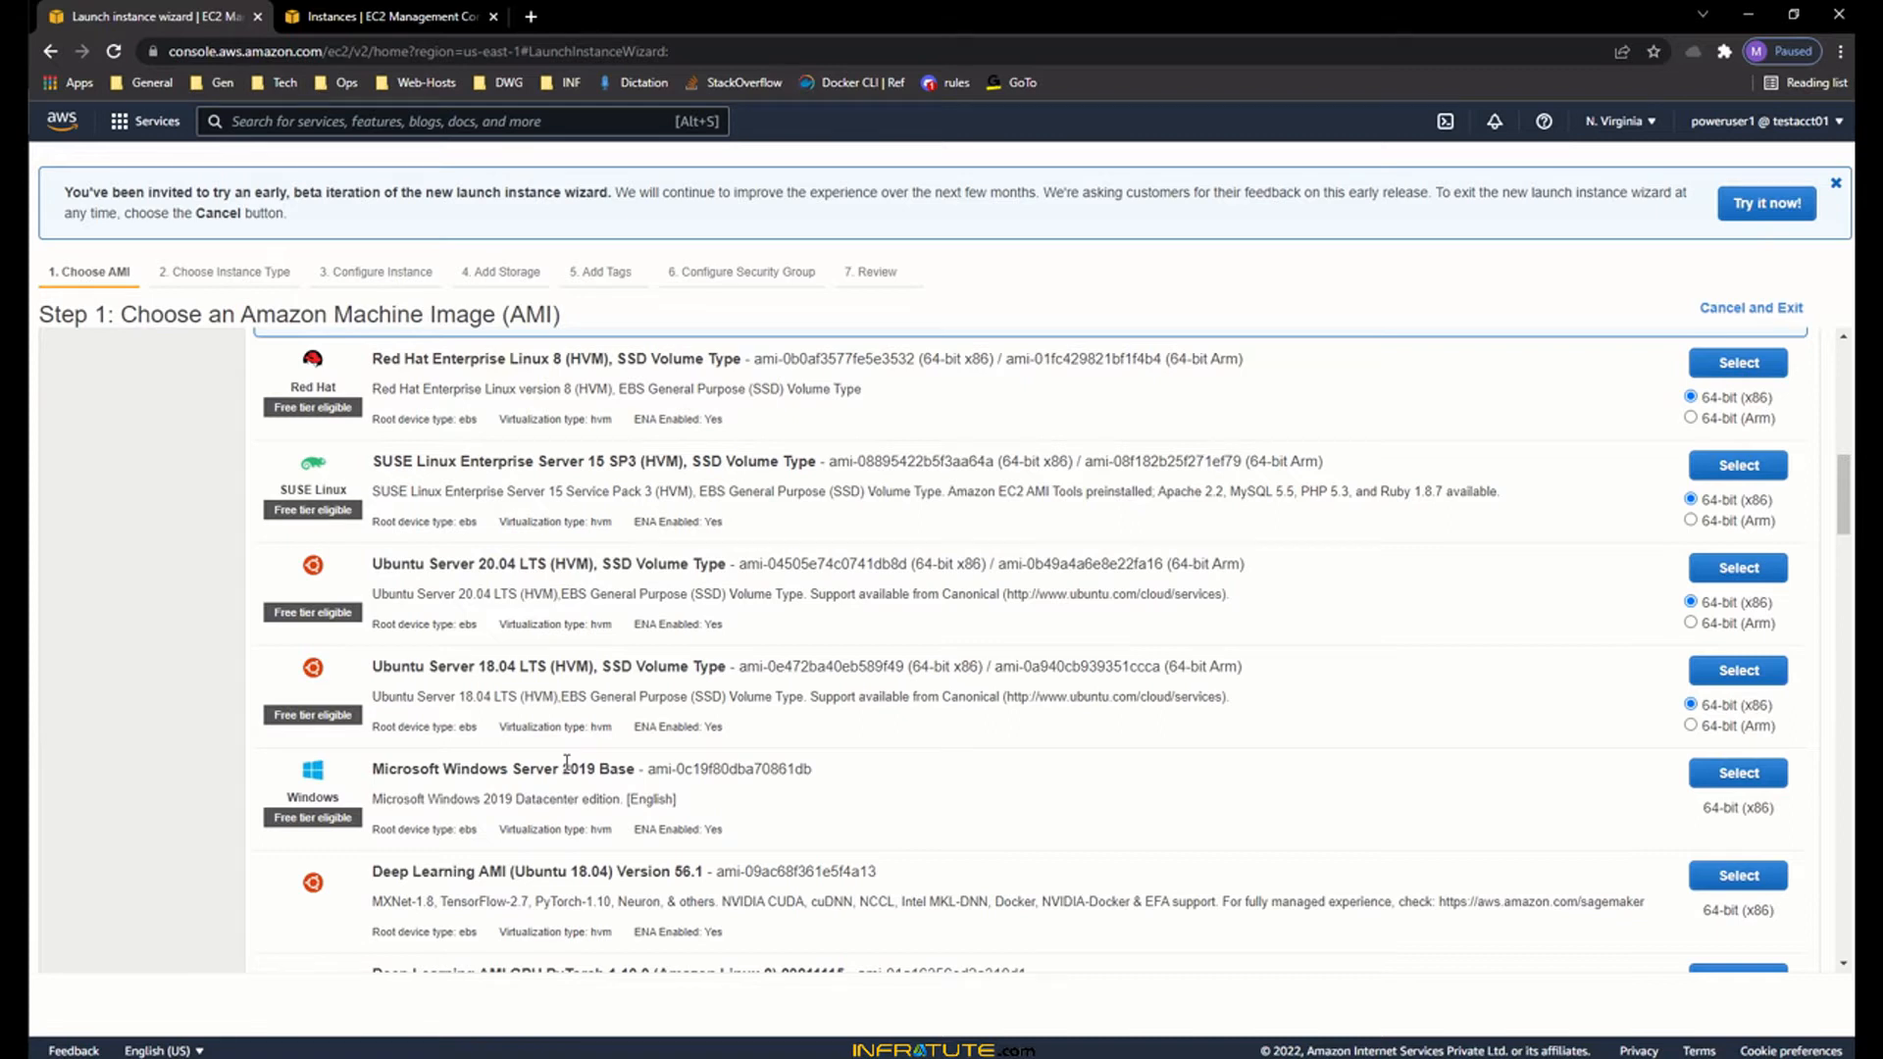
scroll(567, 763, down, 3)
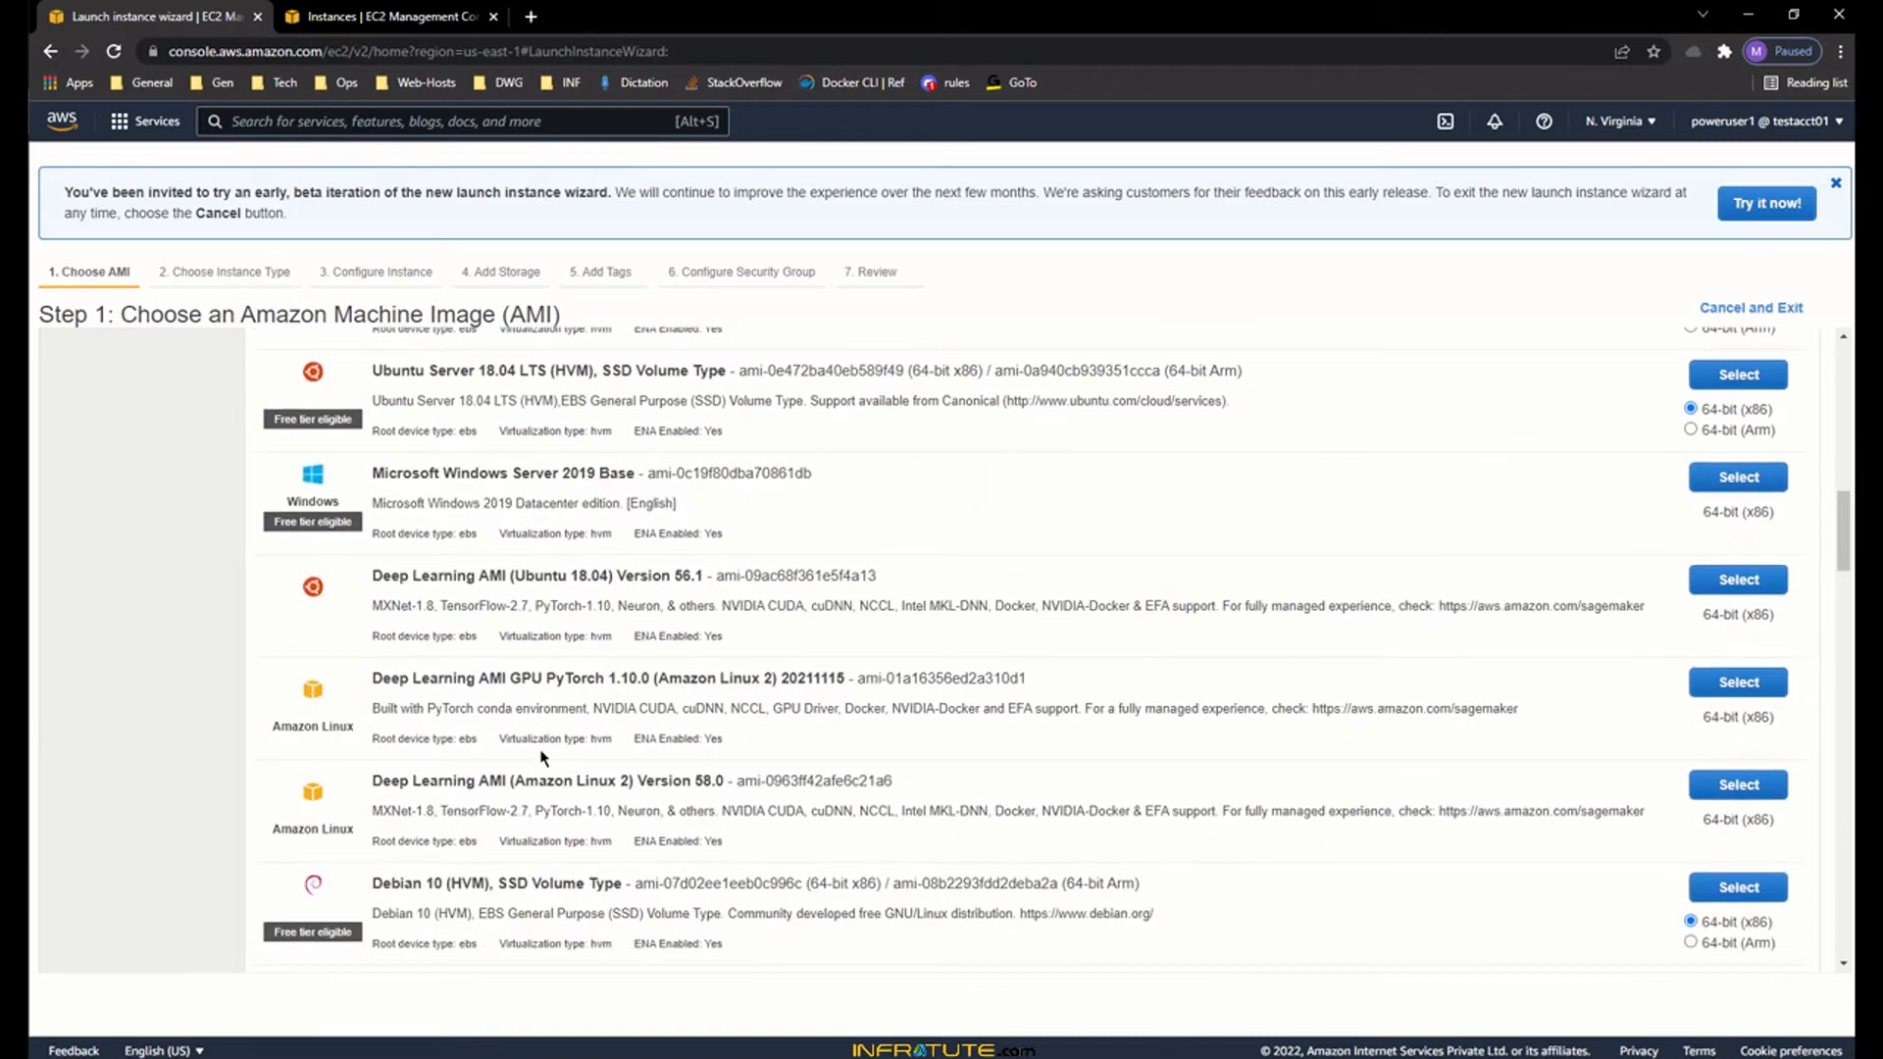
scroll(542, 757, down, 3)
scroll(583, 819, down, 3)
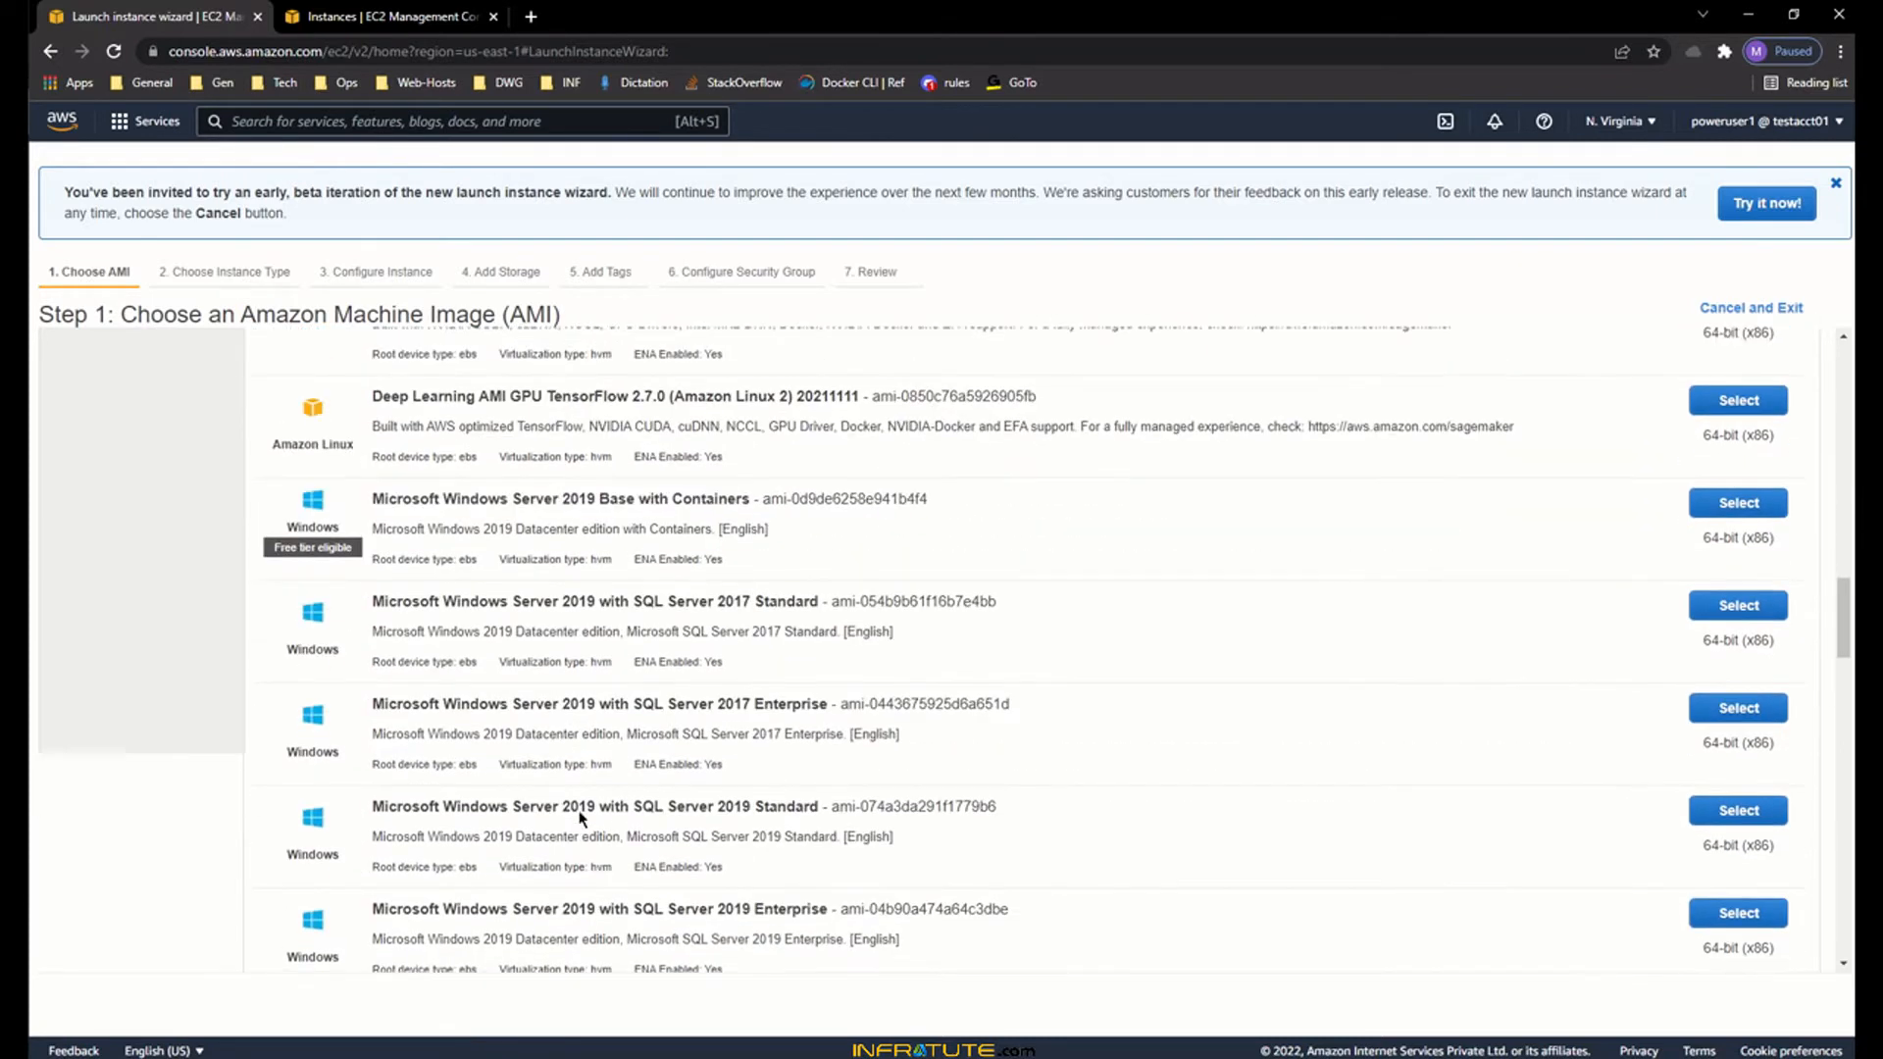
scroll(579, 817, down, 2)
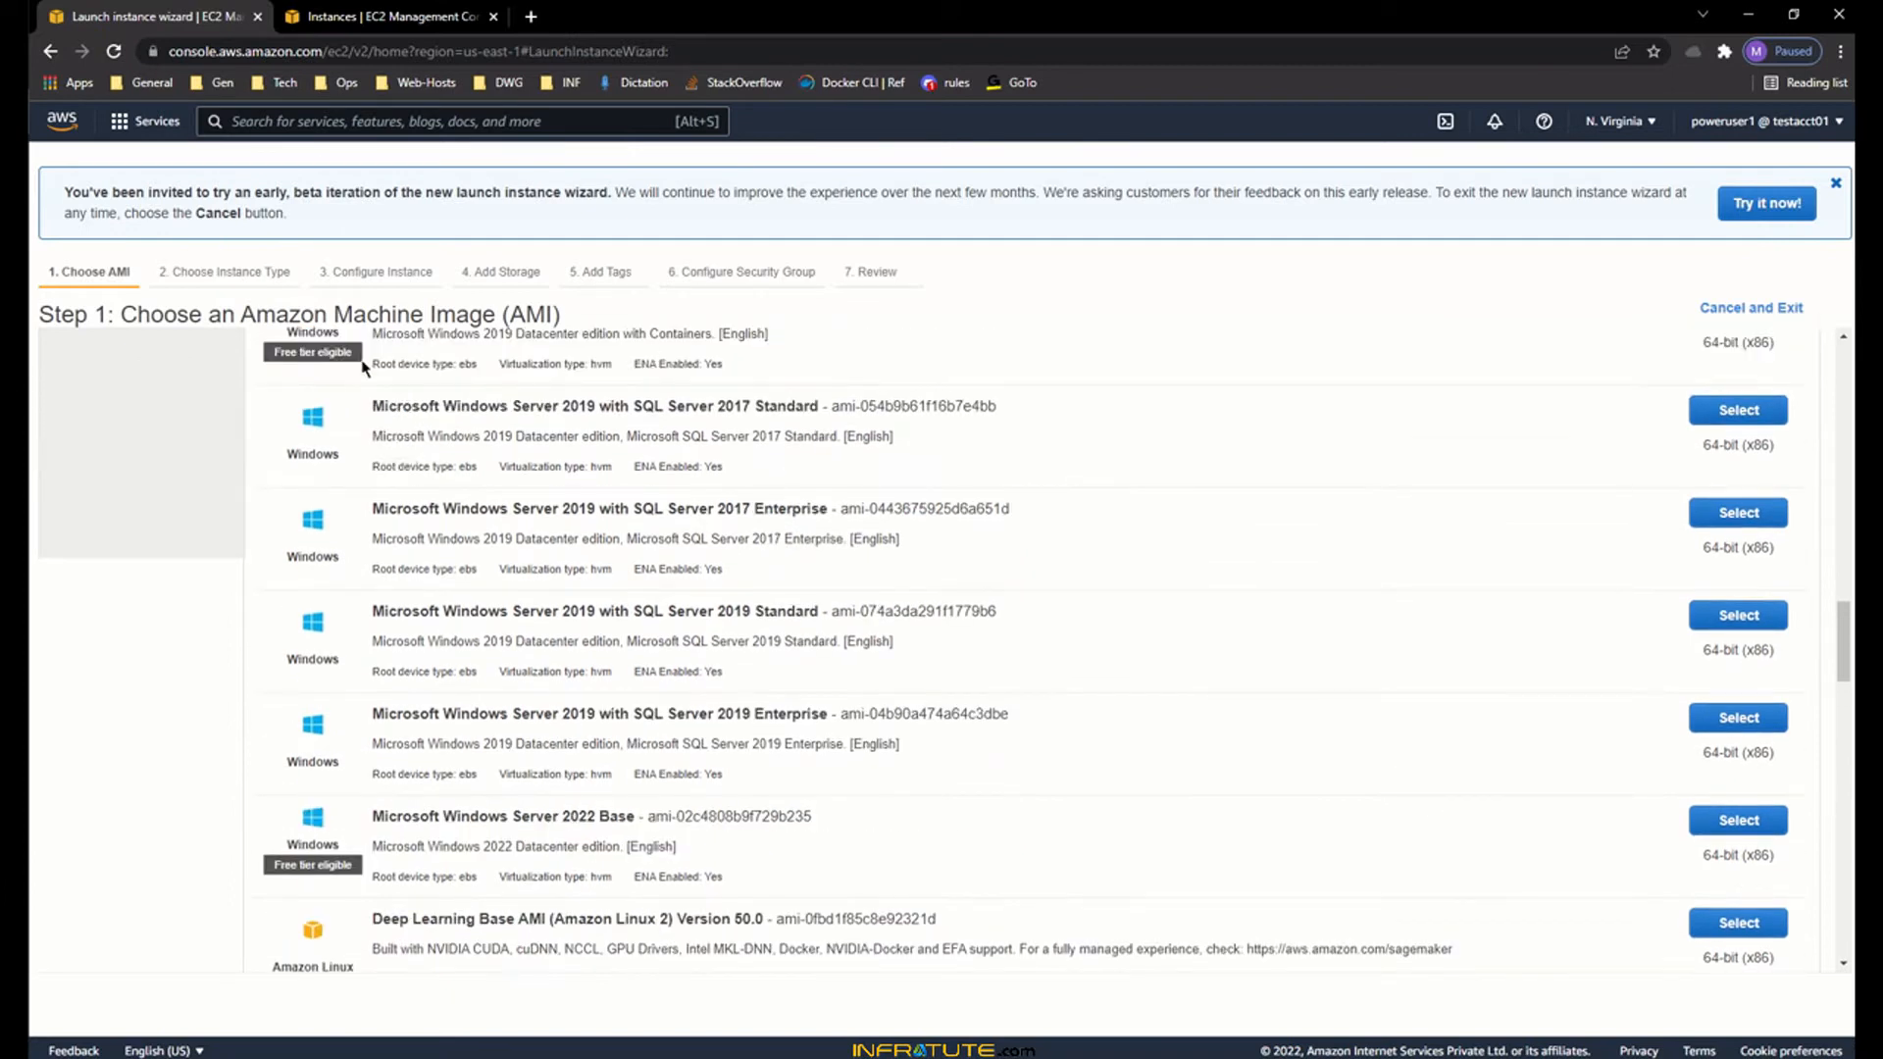
- Examine the Windows Server images bundled with SQL Server, the remaining Quick Start AMIs and the total number offered
drag(444, 406, 782, 403)
click(610, 408)
click(782, 403)
scroll(652, 641, down, 7)
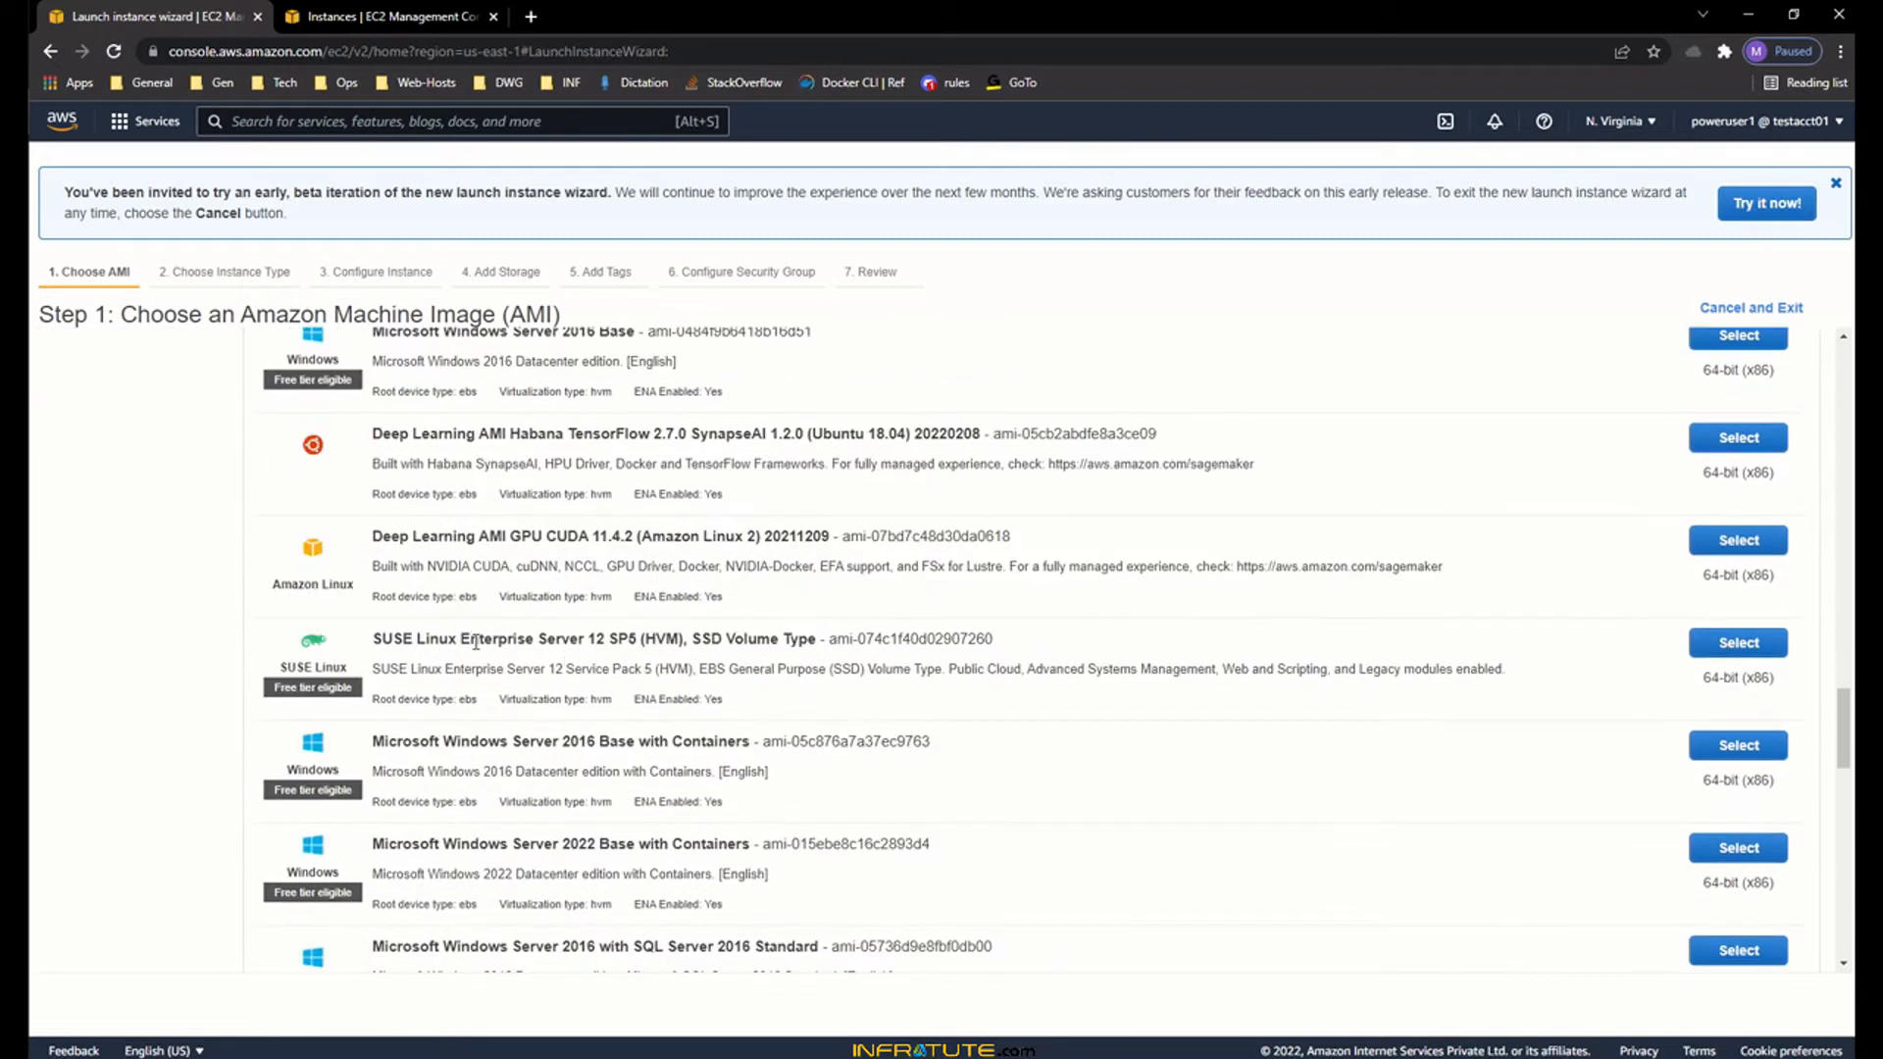
scroll(480, 652, down, 4)
scroll(483, 652, down, 8)
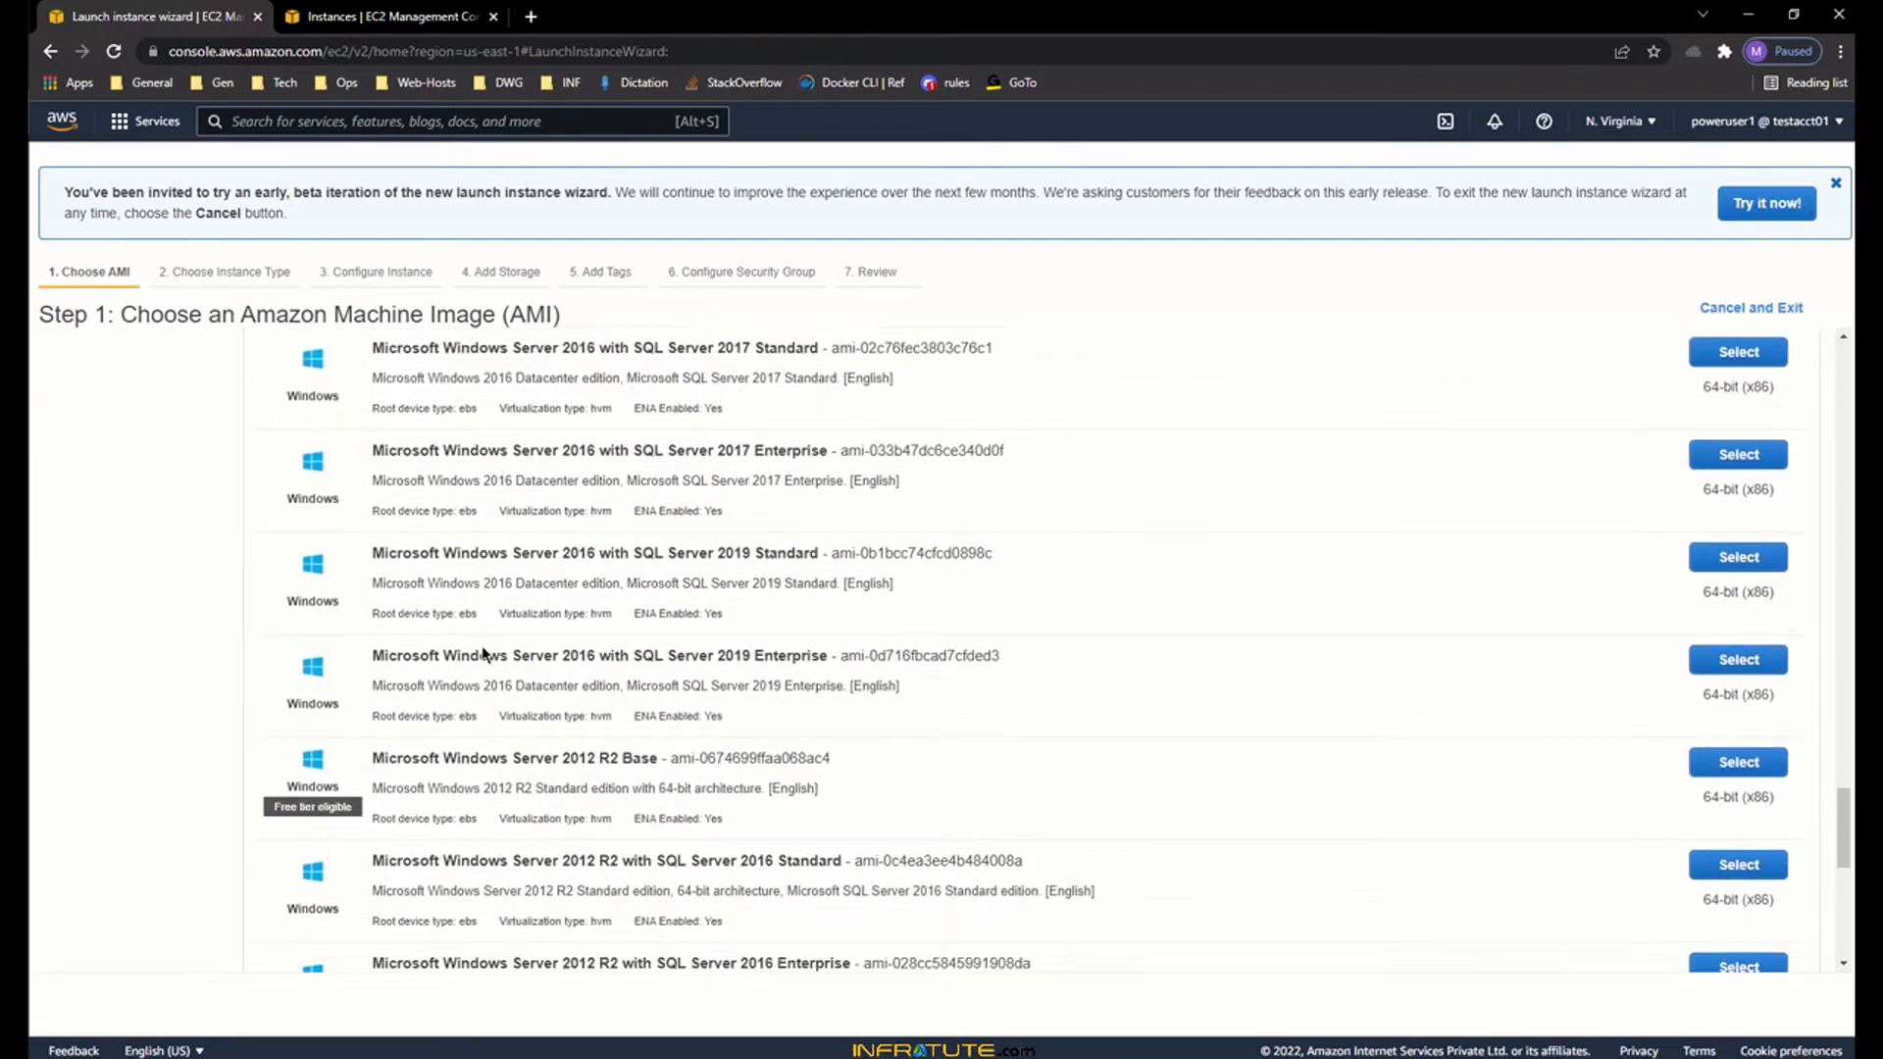
scroll(487, 659, down, 1)
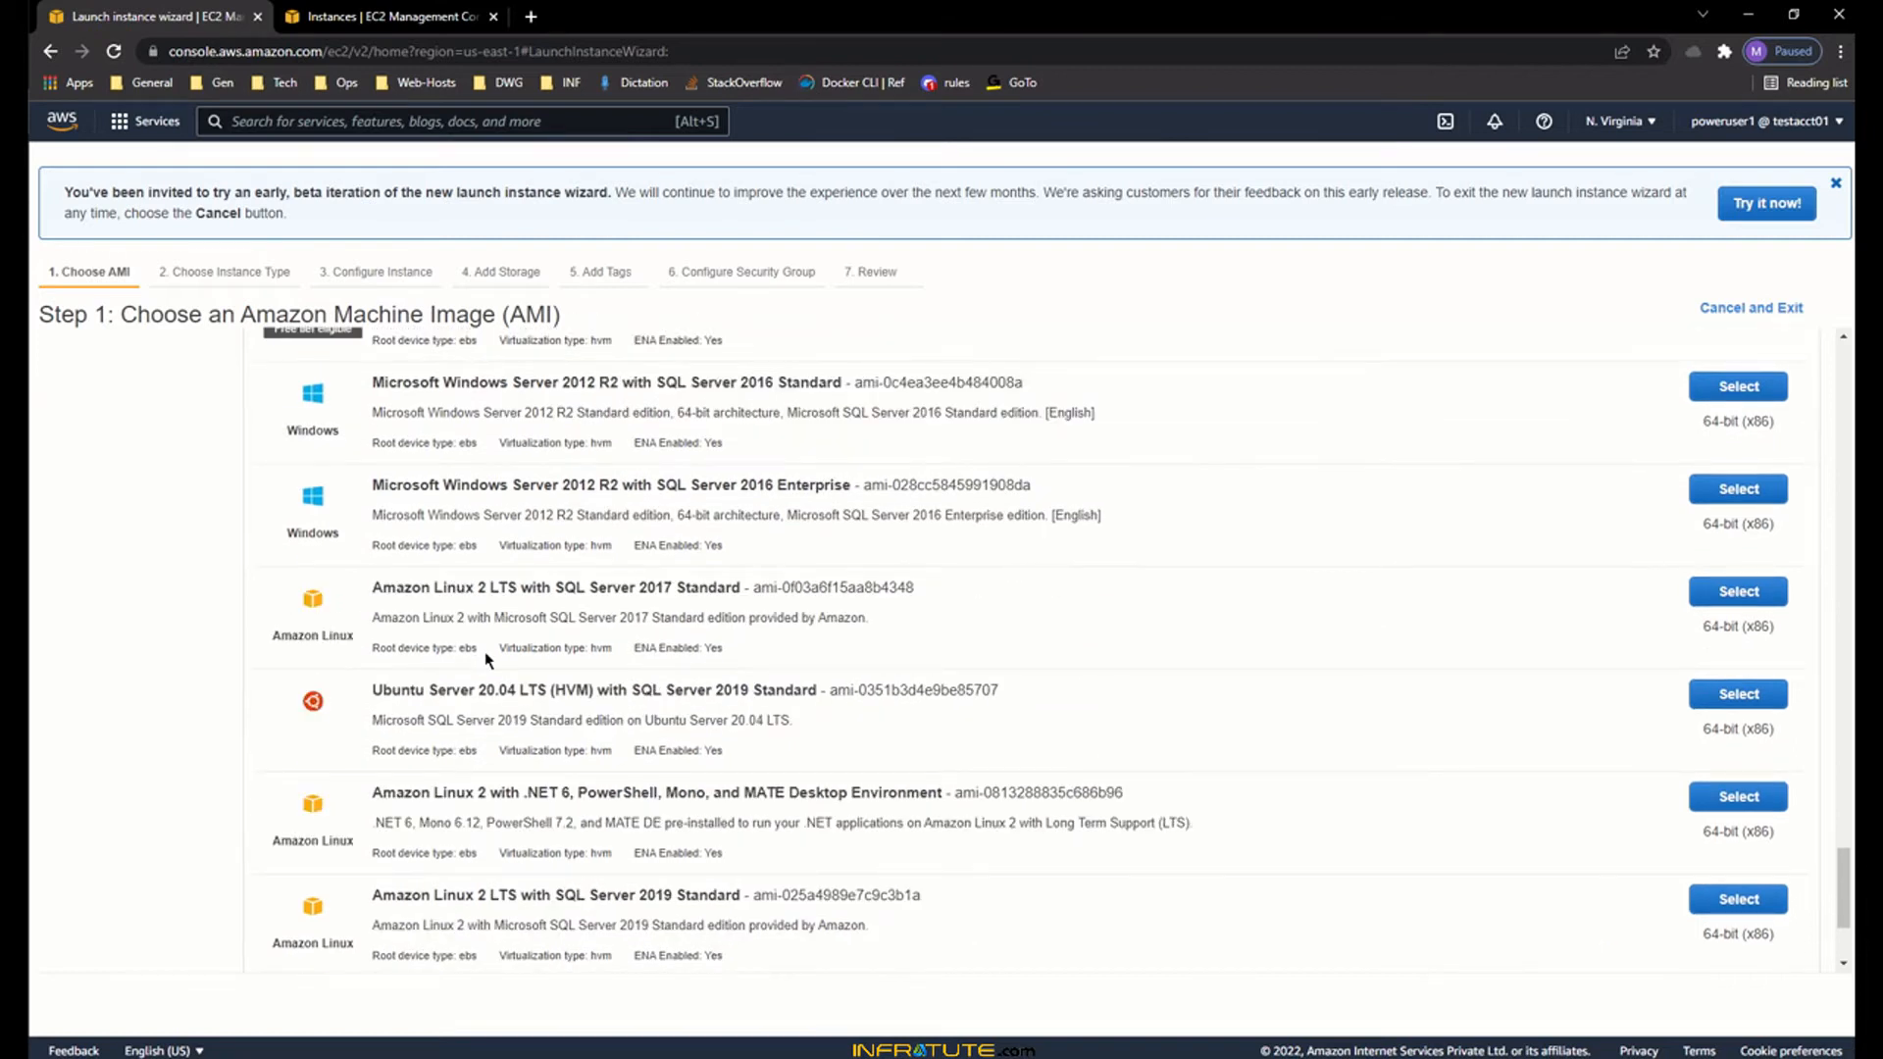
scroll(484, 652, up, 15)
scroll(484, 657, up, 15)
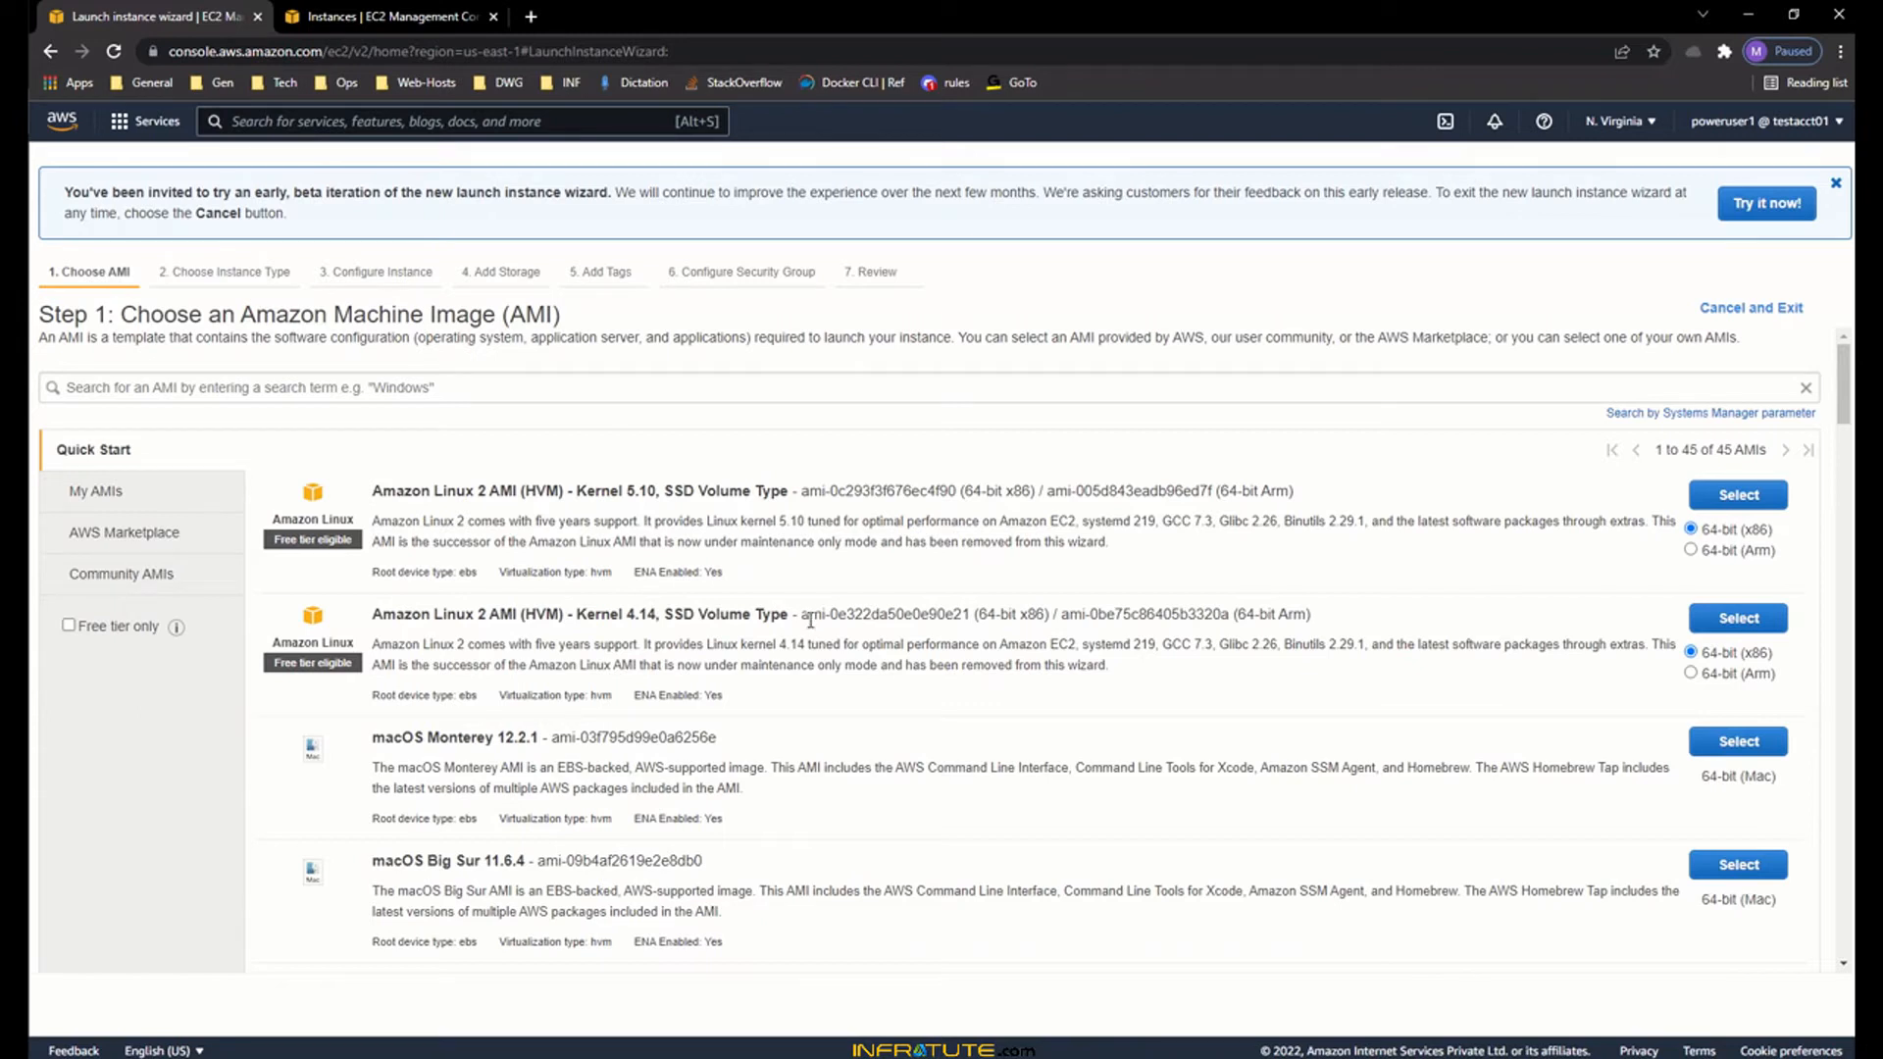
drag(1670, 449, 1738, 451)
click(1736, 450)
- Browse the Community AMIs and the AWS Marketplace offerings, and return to the Quick Start images
click(128, 582)
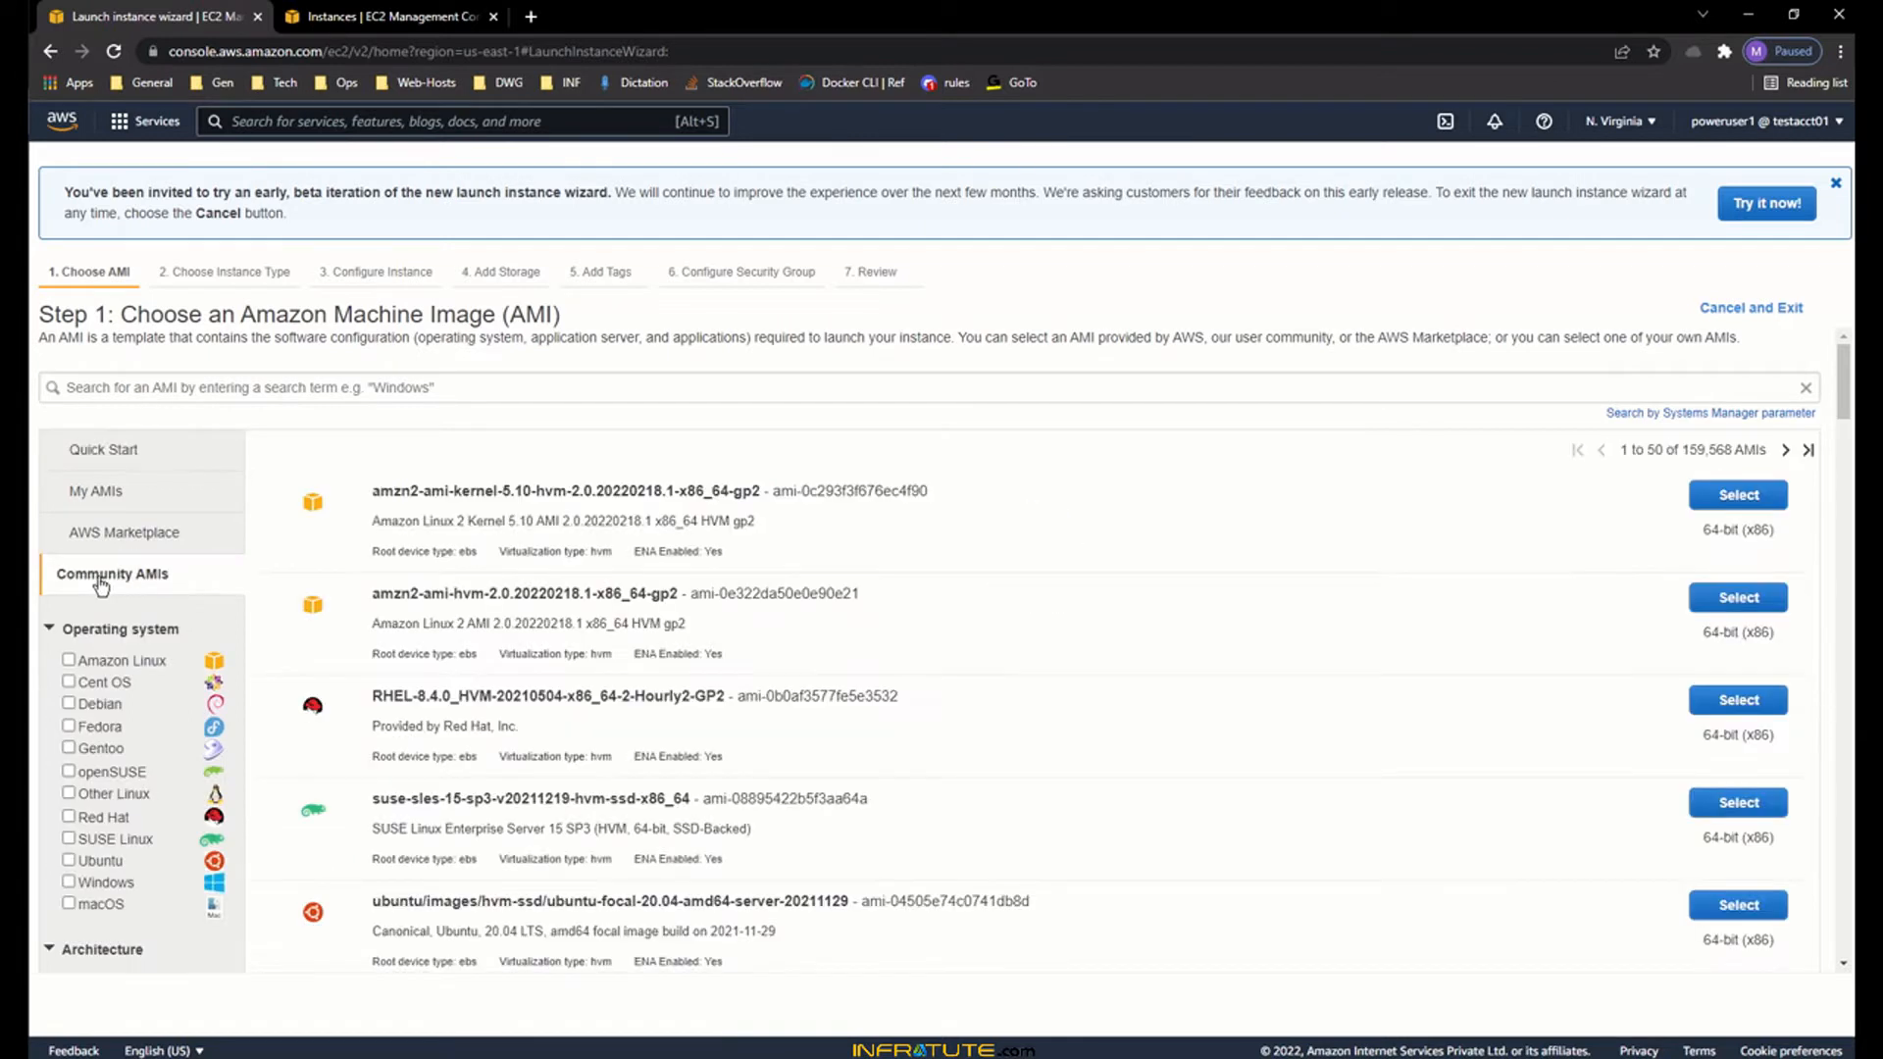
click(142, 544)
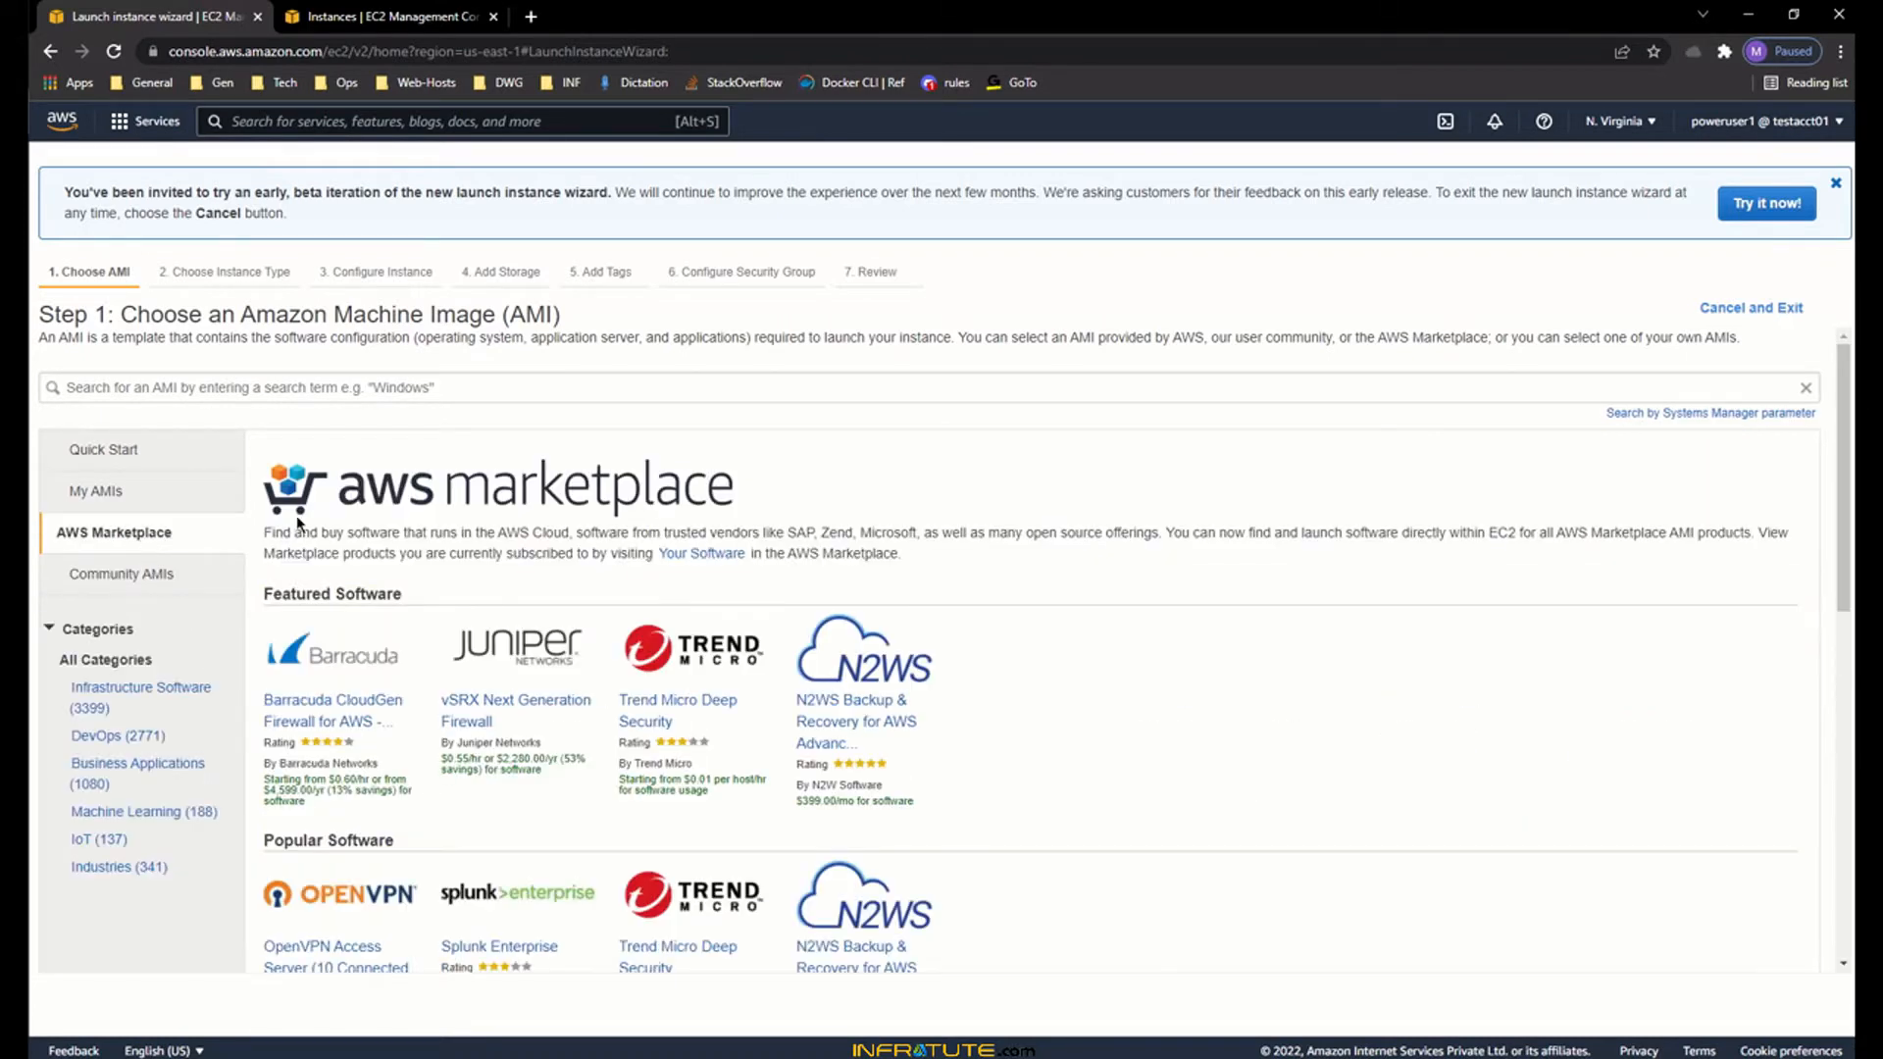
click(149, 457)
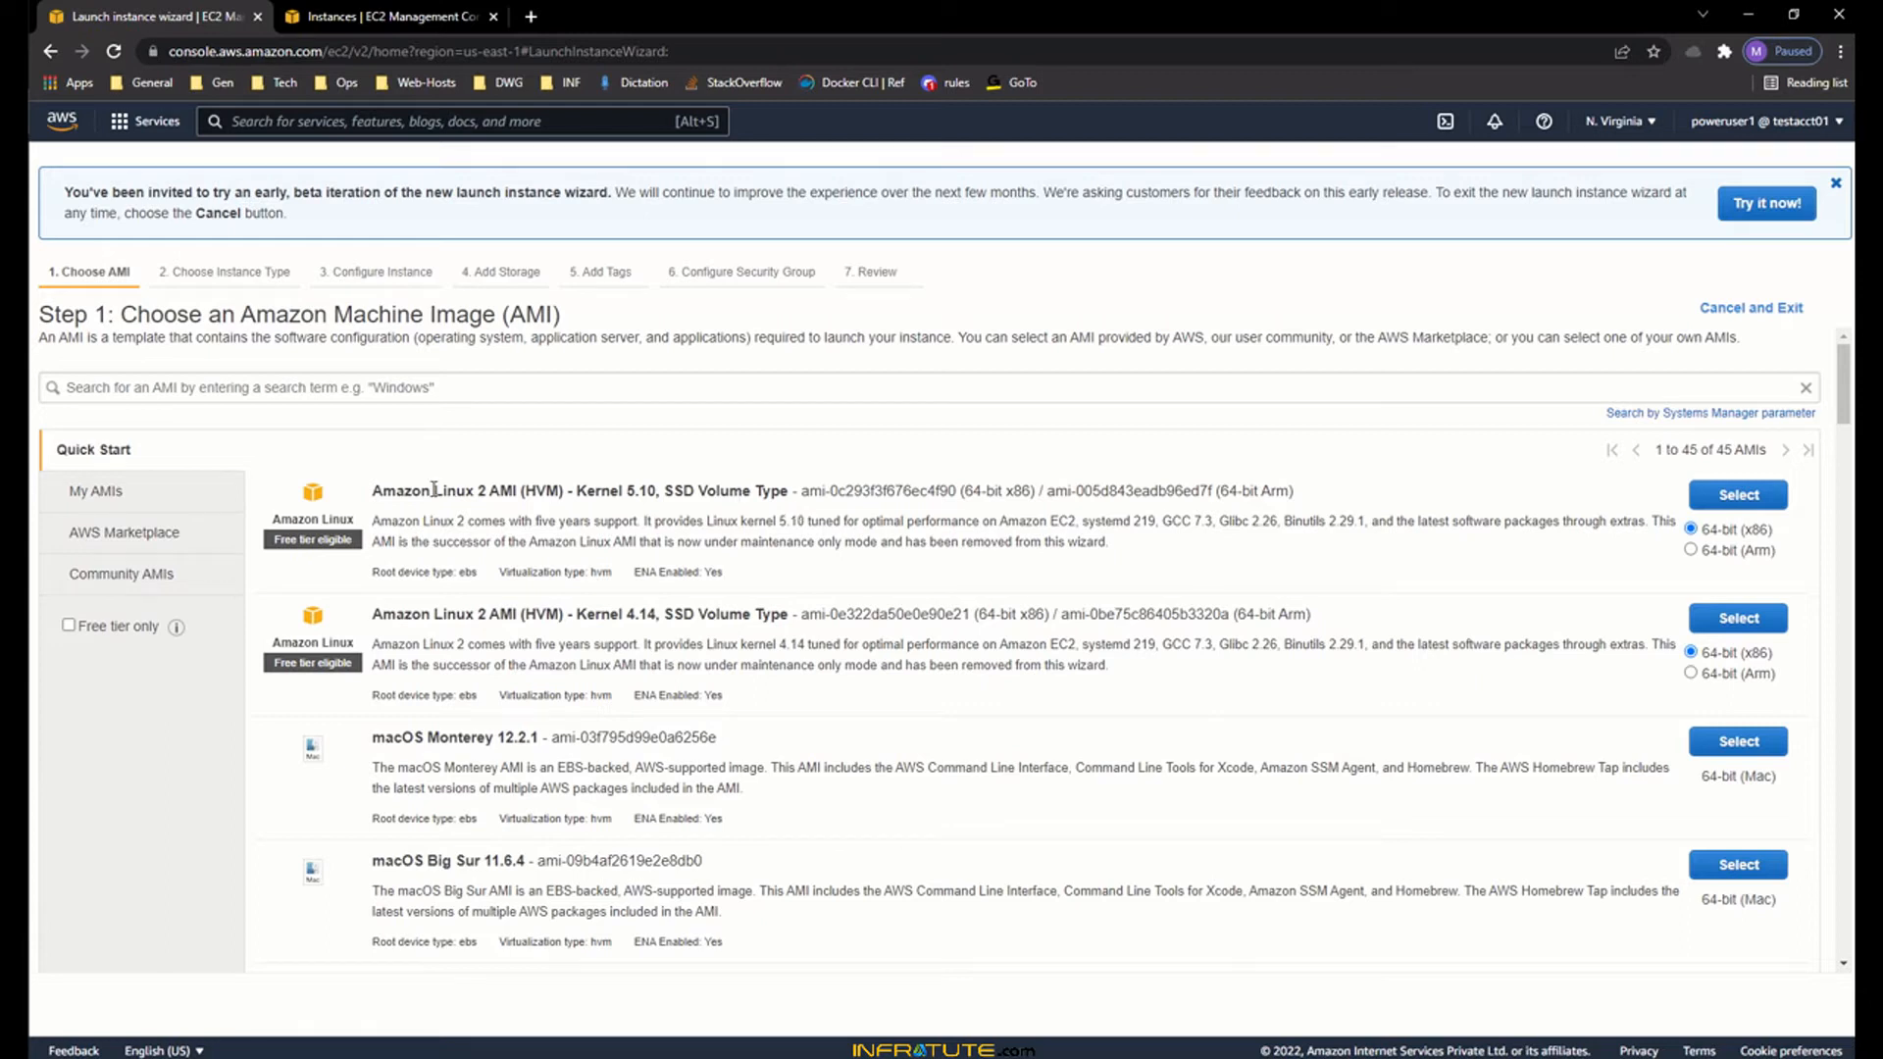
- Review the details of Amazon Linux 2 AMI (HVM) - Kernel 5.10, SSD Volume Type, and select it in the 64-bit (x86) architecture
drag(434, 489, 481, 490)
click(482, 490)
drag(1703, 530, 1777, 542)
click(1777, 542)
drag(374, 491, 522, 491)
click(554, 564)
drag(373, 572, 609, 572)
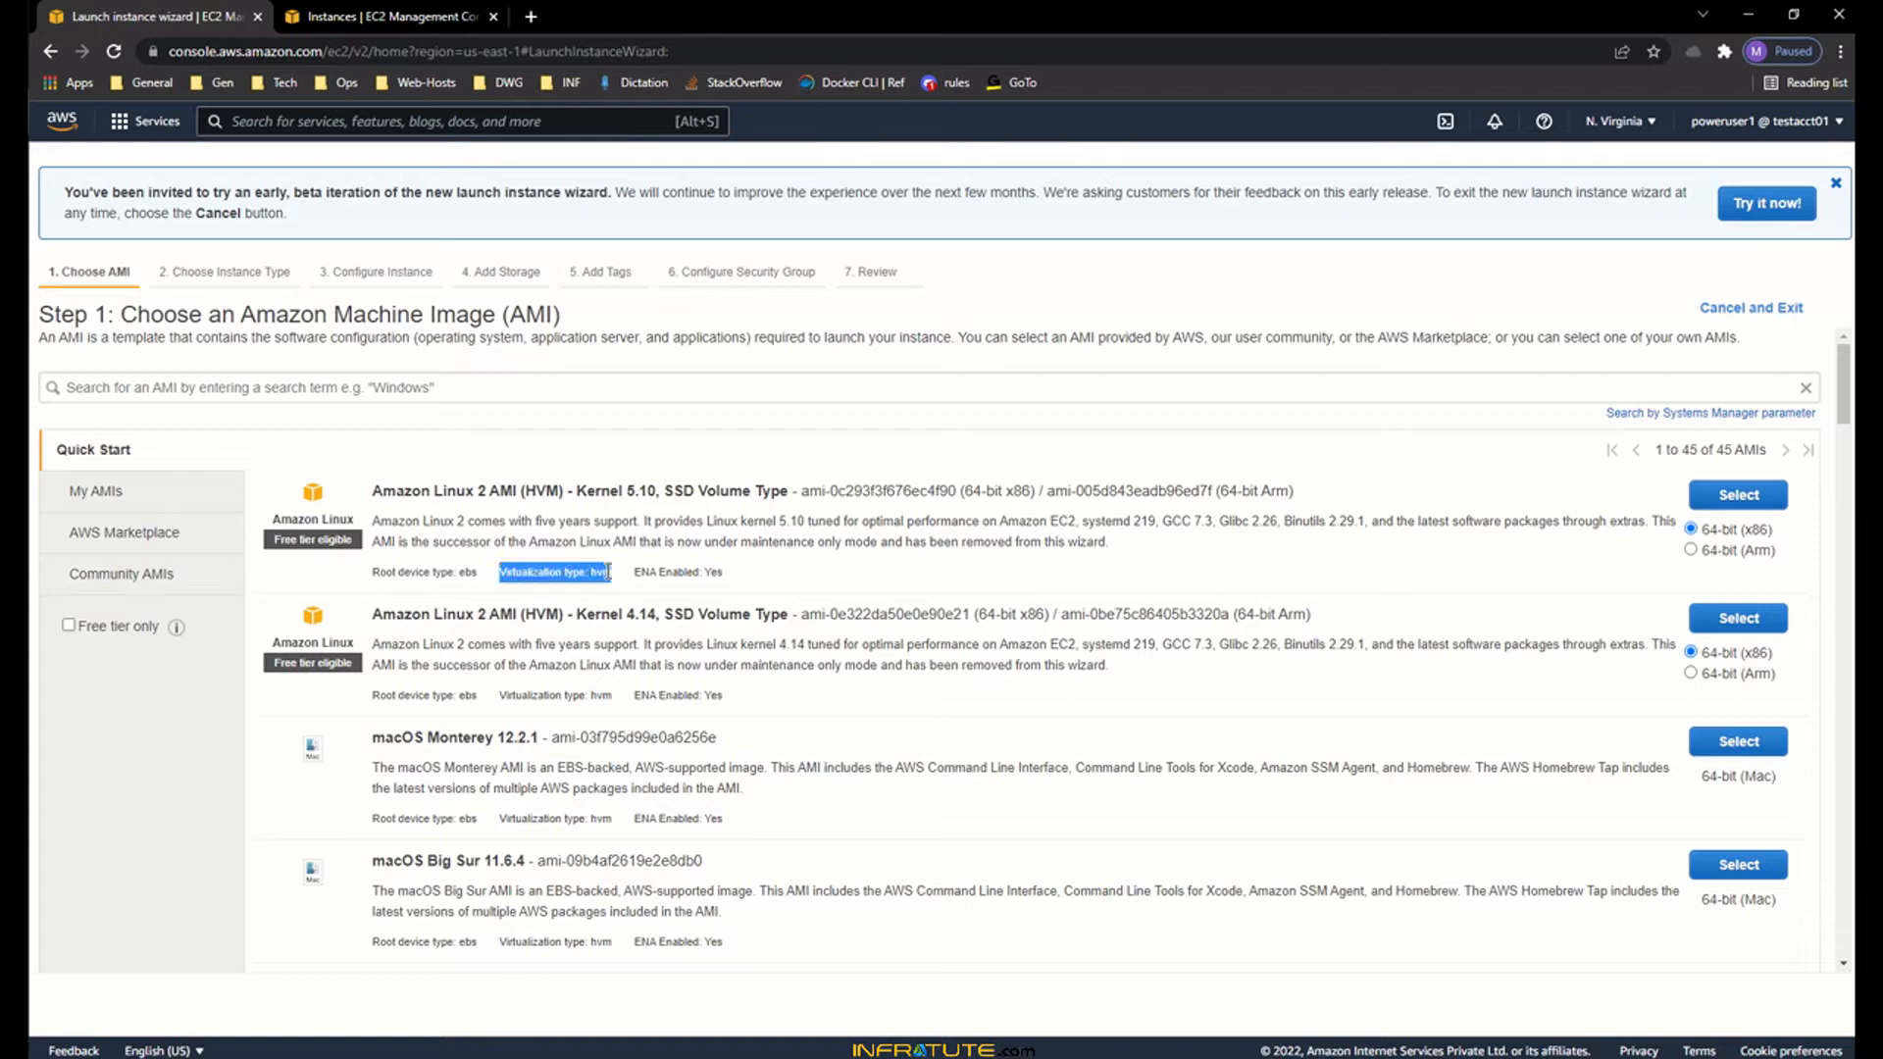
click(1746, 500)
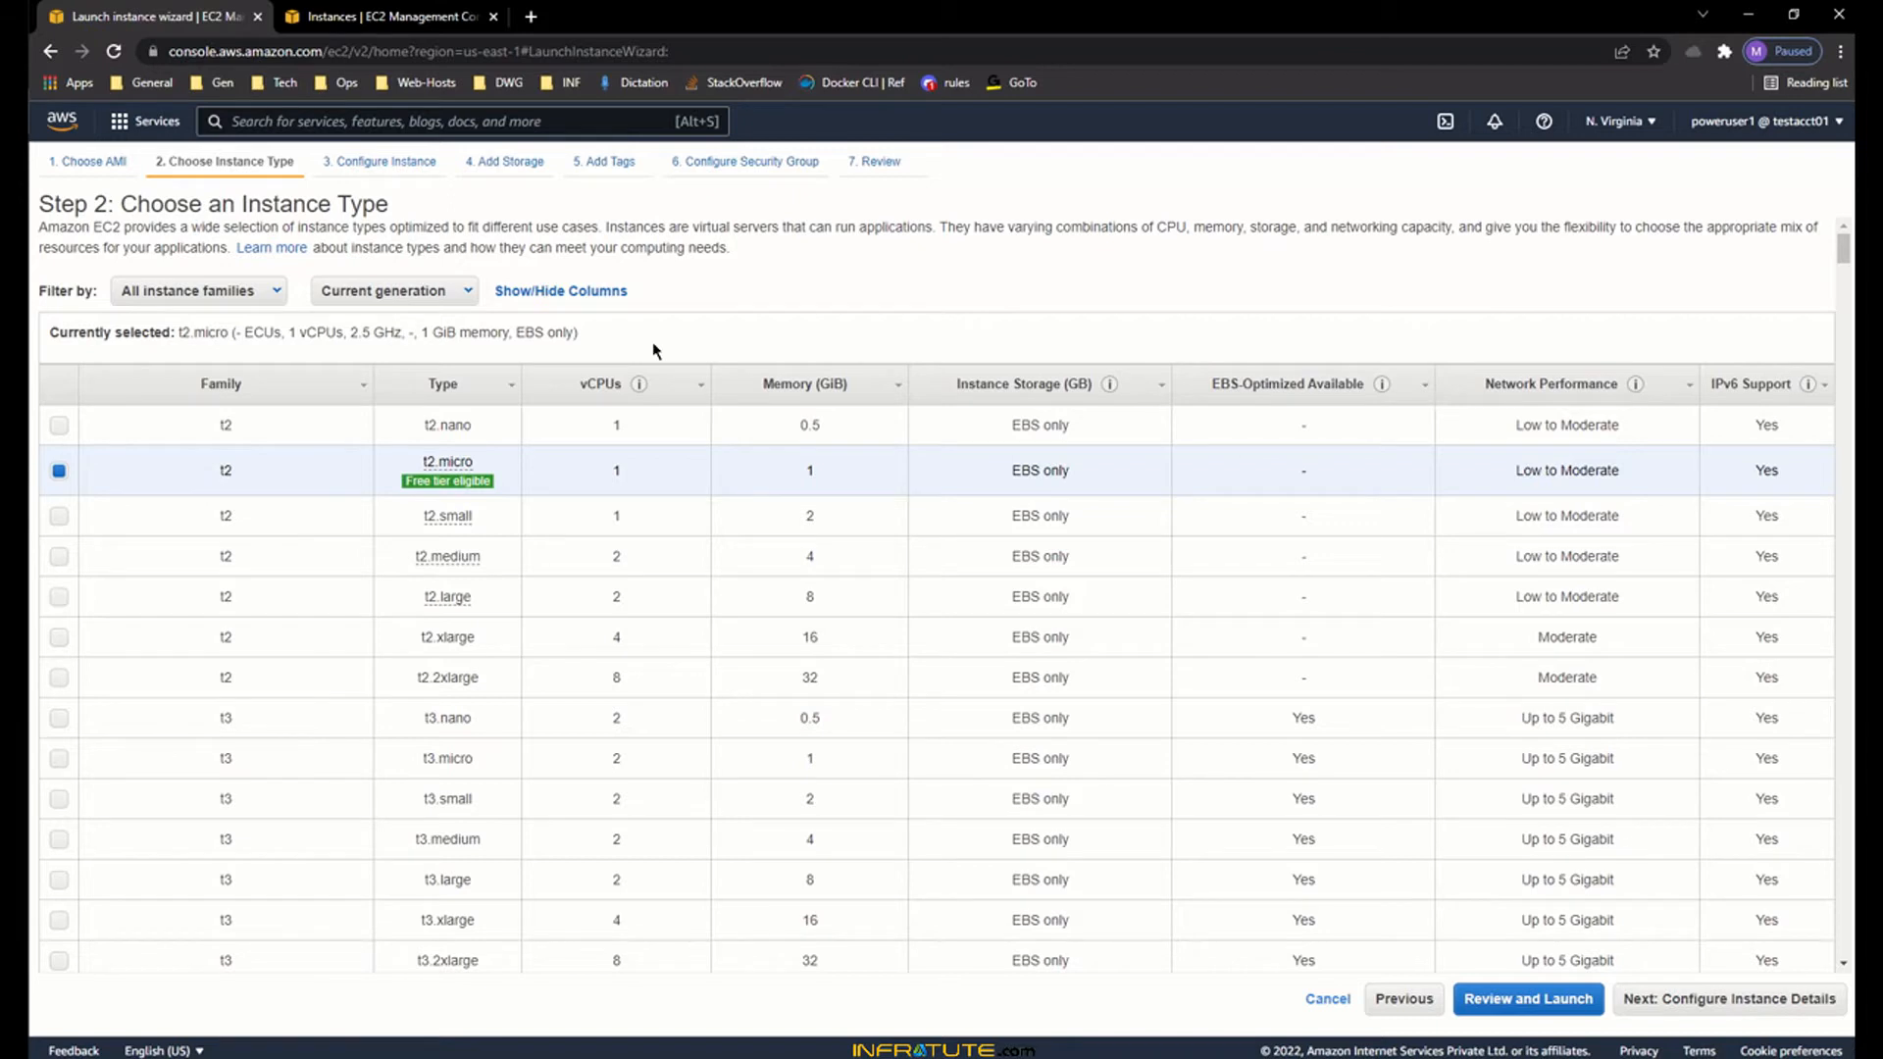
- Keep the free-tier t2.micro instance type, check its network performance and IPv6 support, and continue to the instance details
mouse_move(474, 483)
drag(1506, 475, 1632, 469)
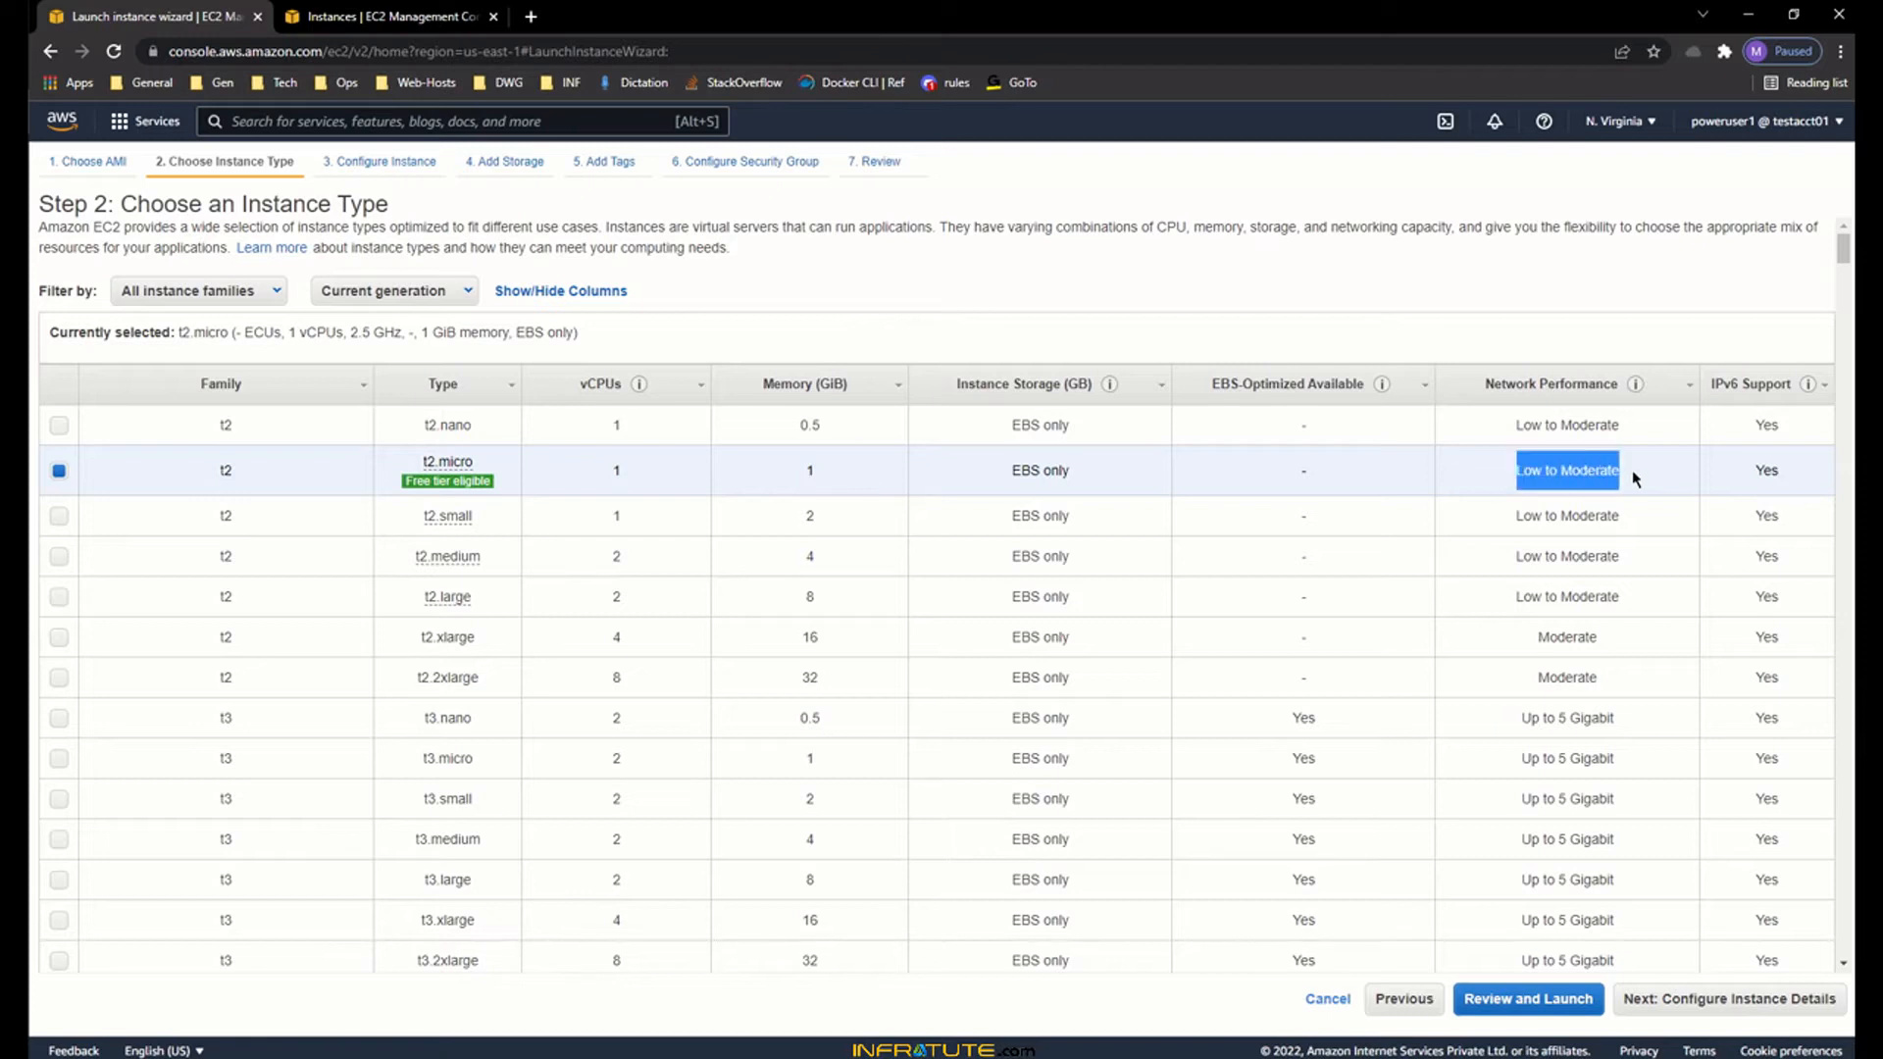
click(1632, 469)
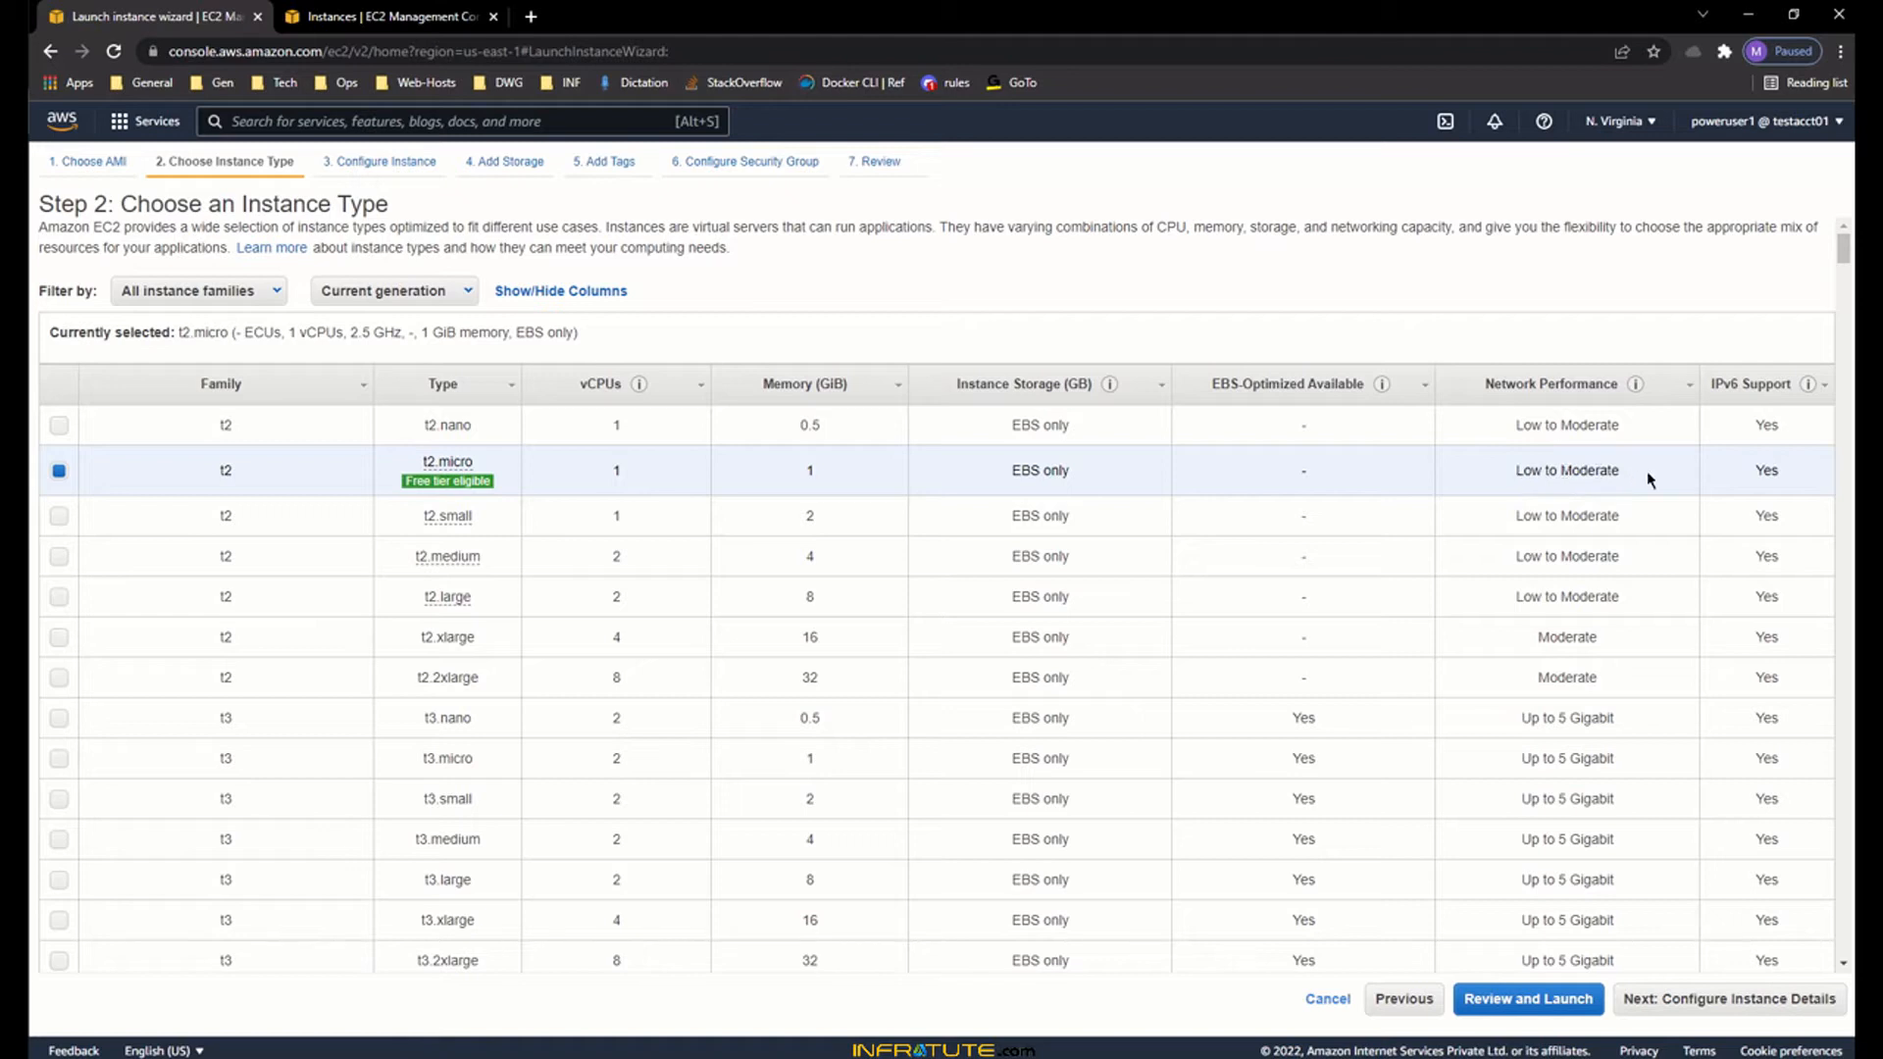
drag(1757, 472, 1784, 479)
click(1657, 1010)
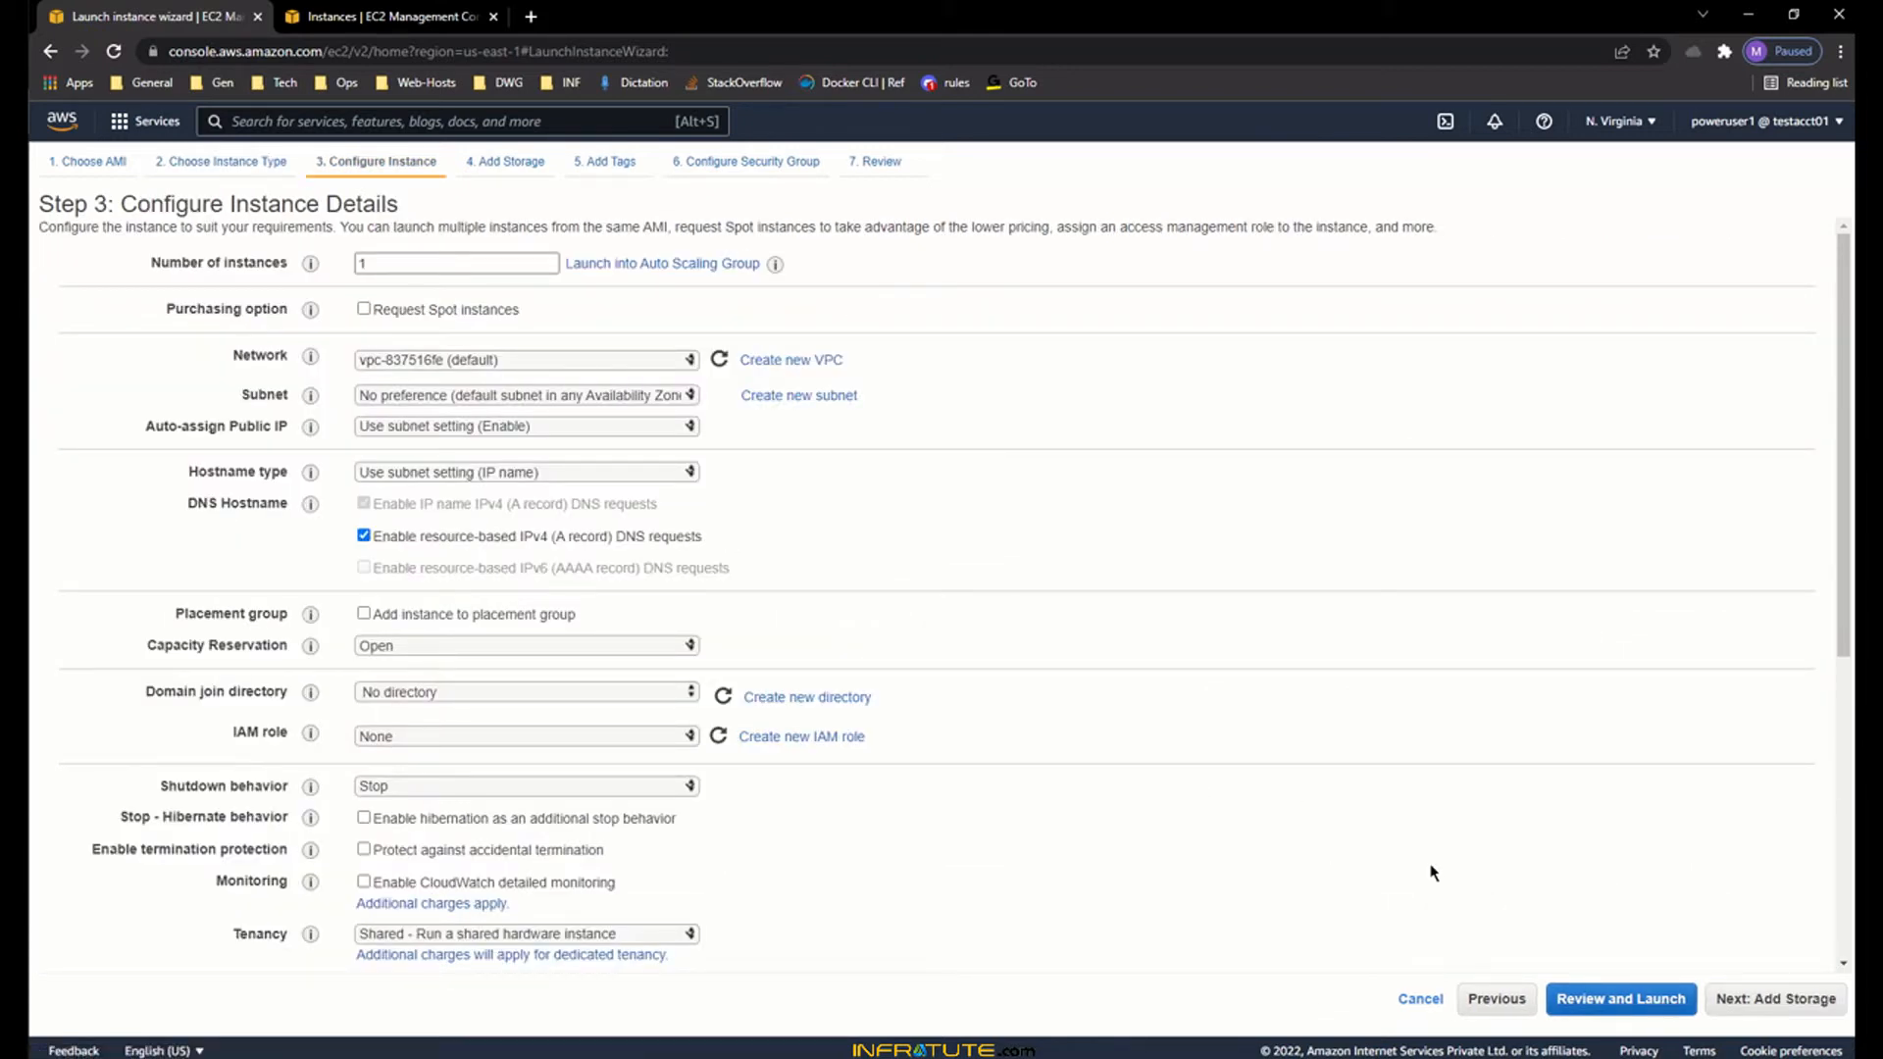
- Keep the number of instances at 1, the default VPC as network and No preference as subnet
double_click(396, 265)
click(396, 264)
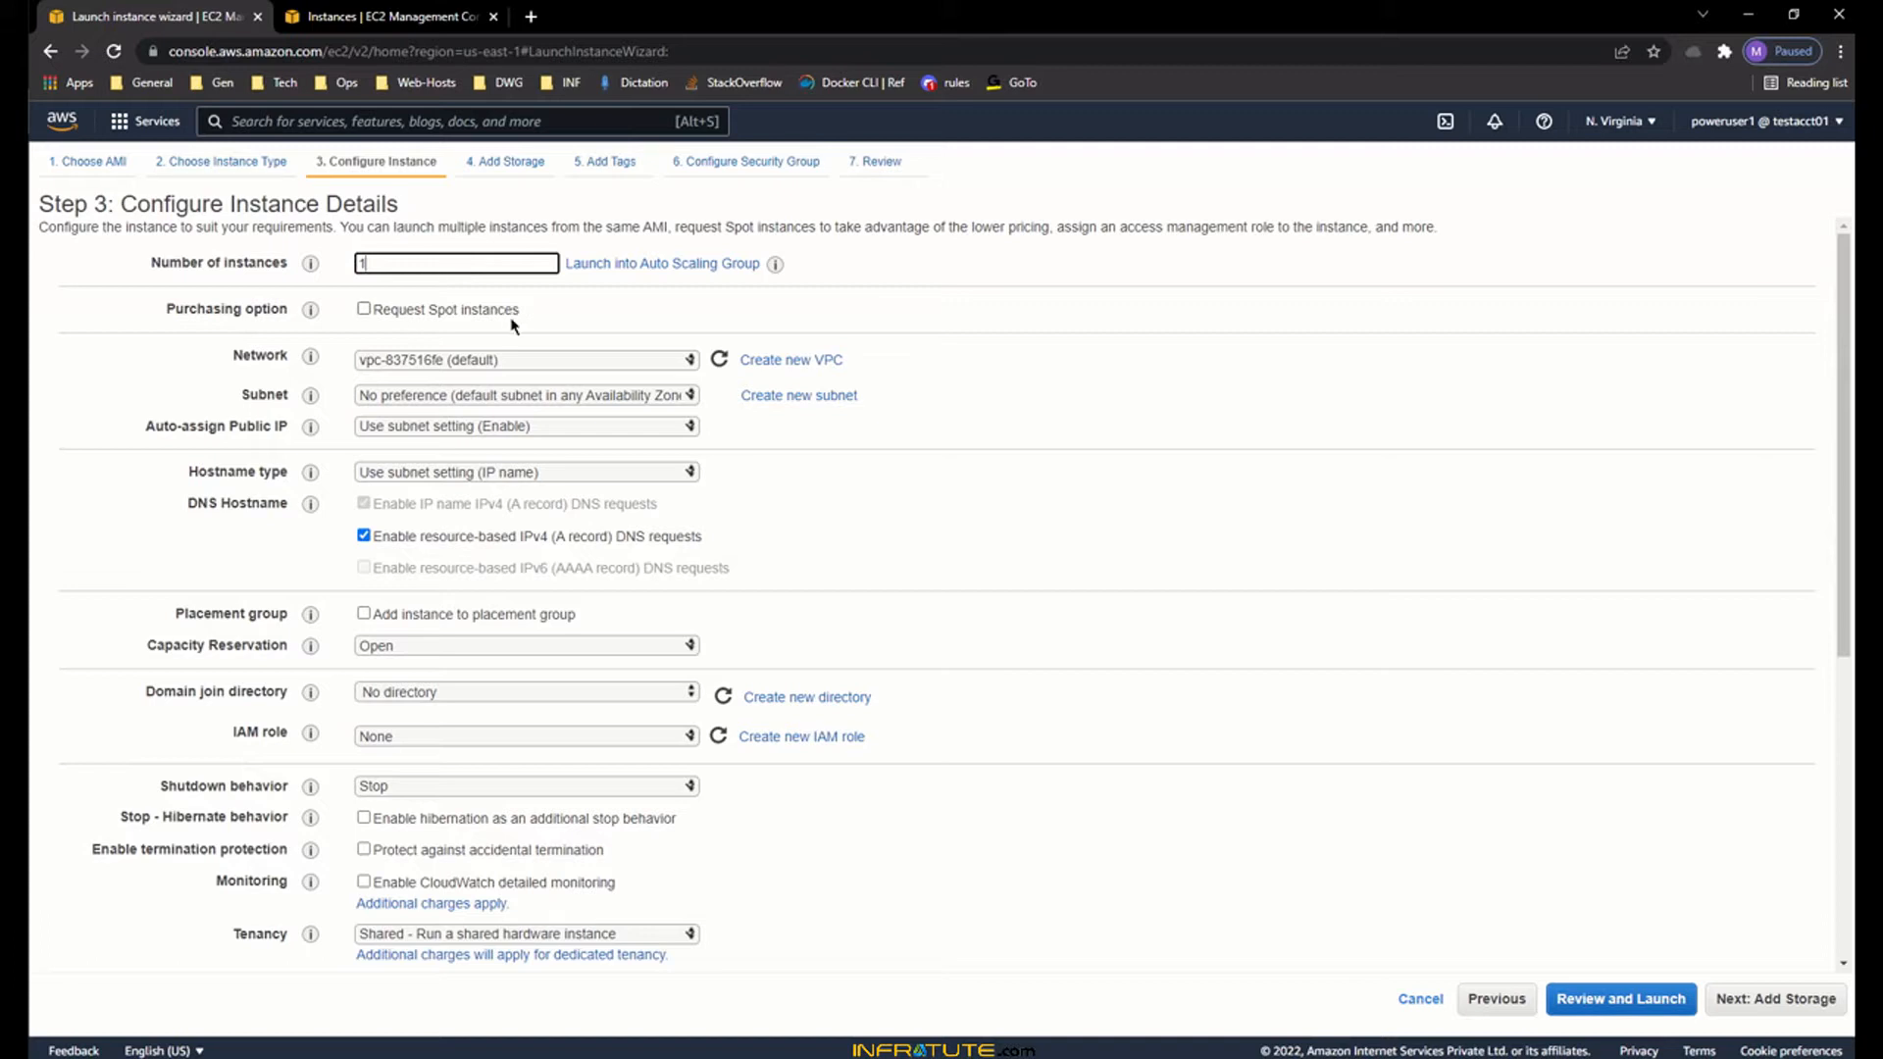
click(471, 361)
click(471, 361)
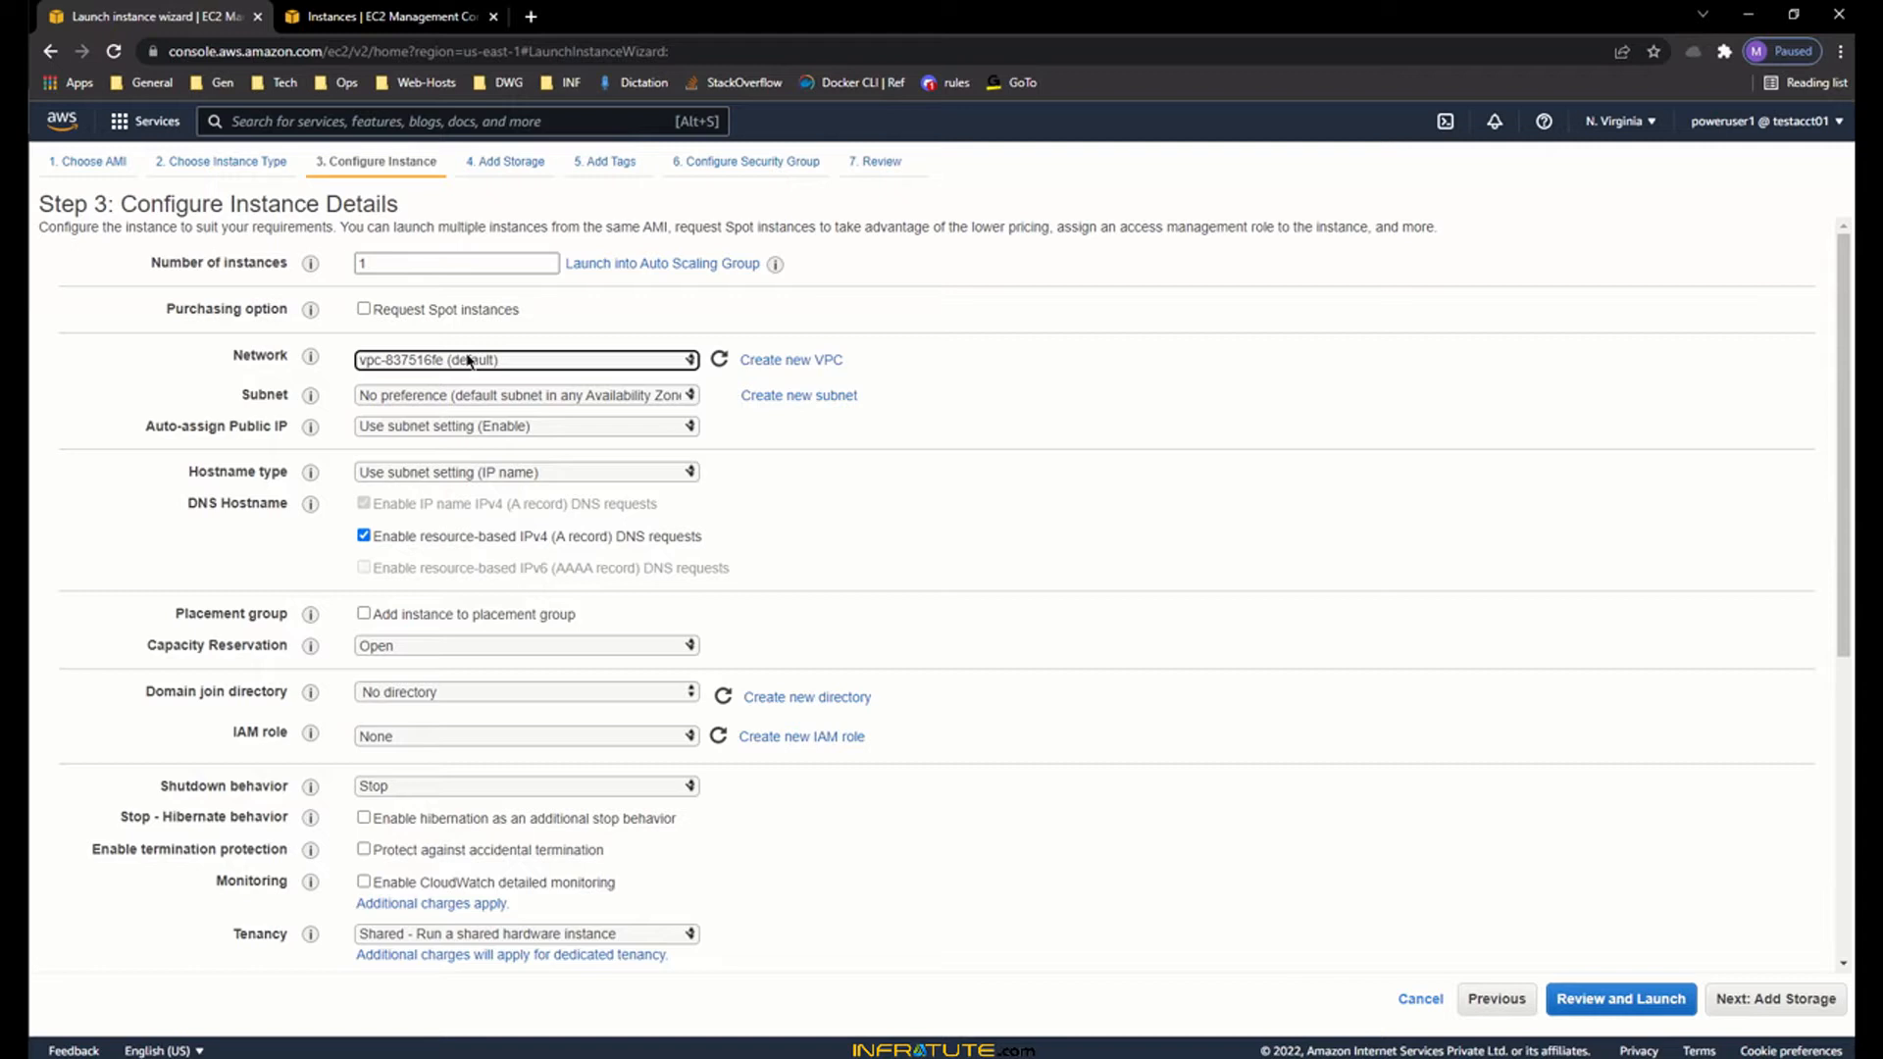
click(466, 395)
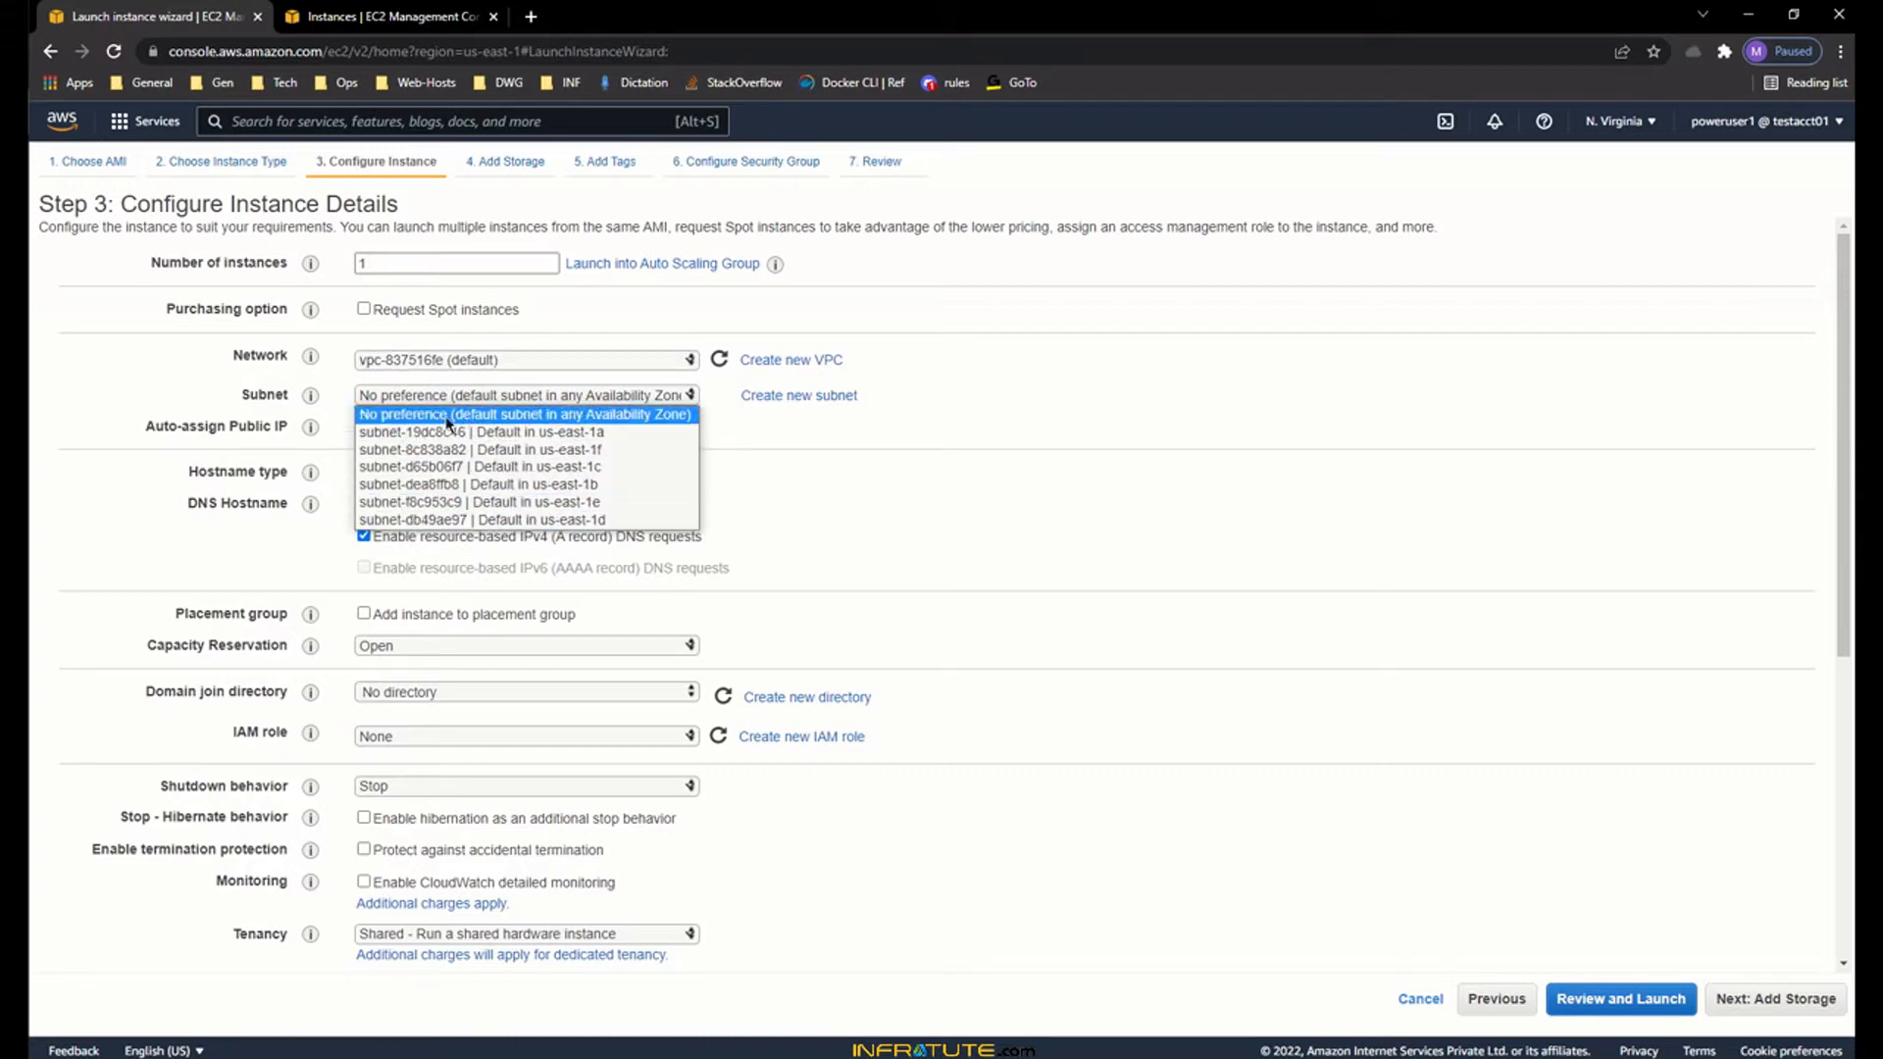
click(439, 415)
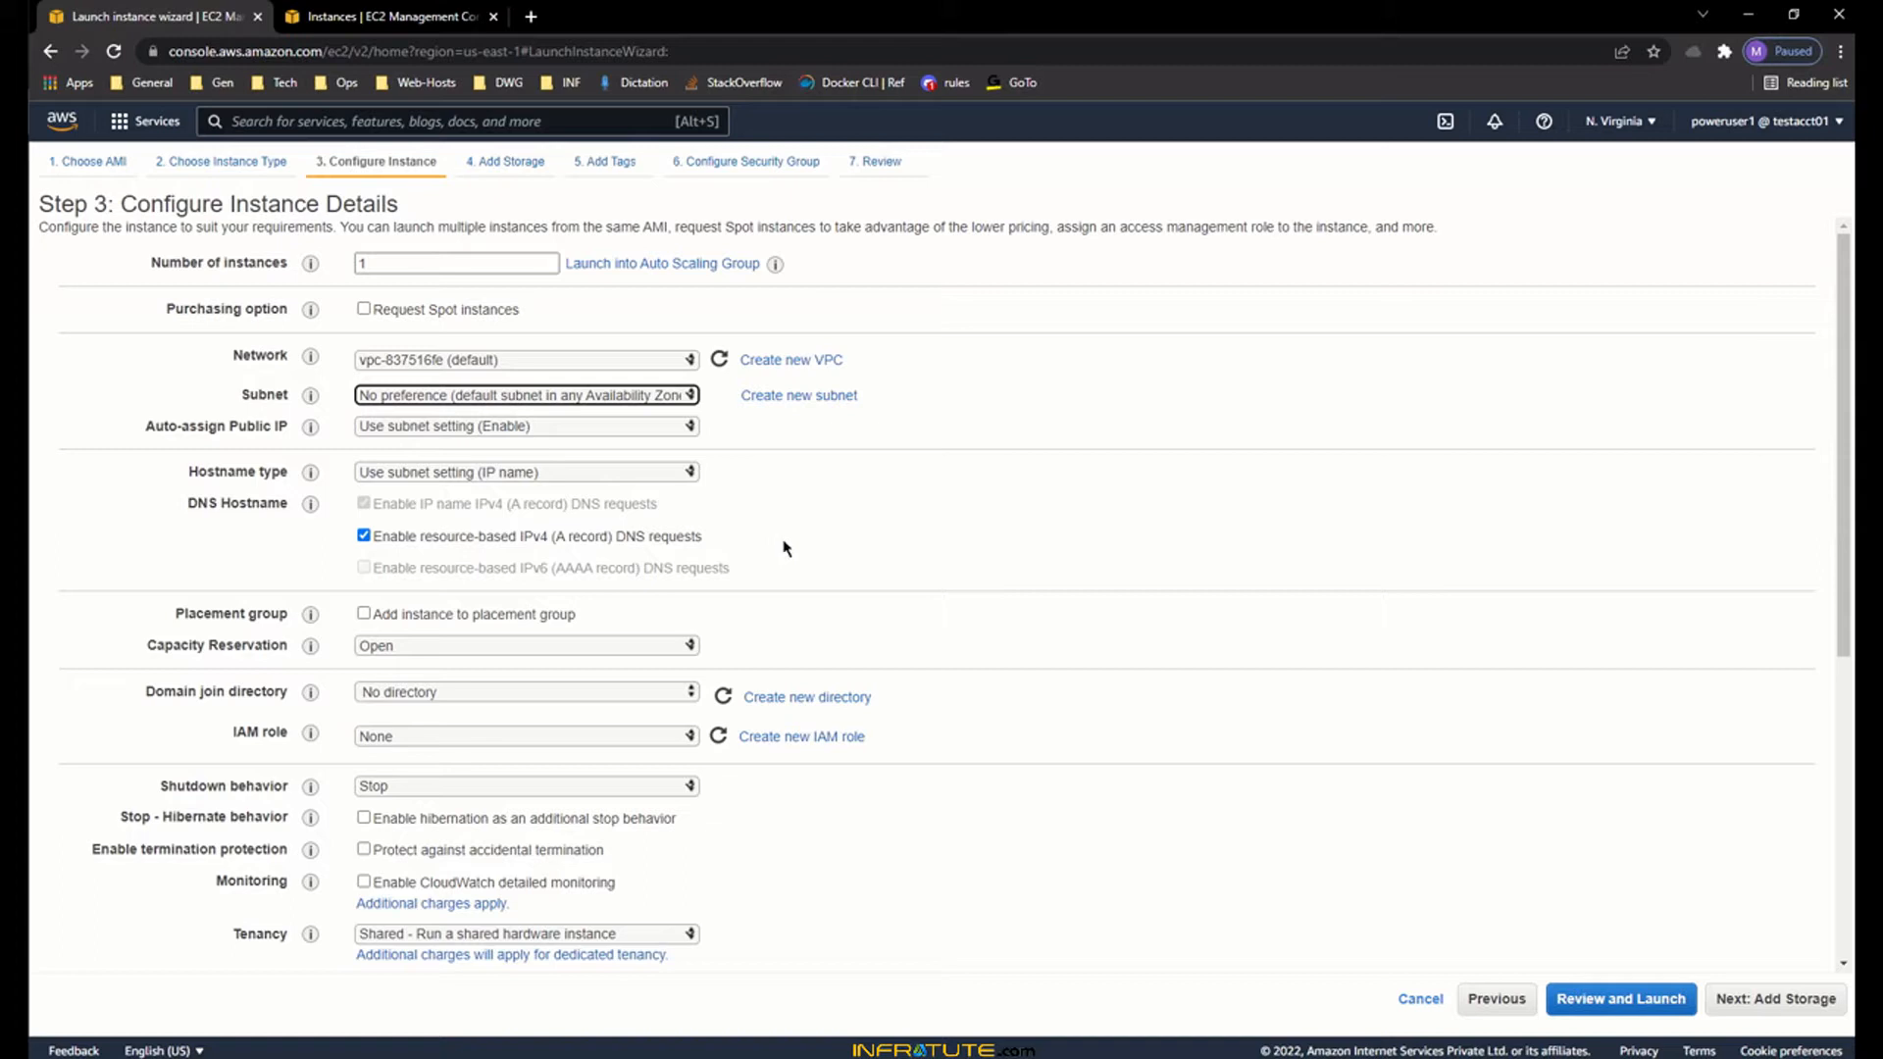
- Check the shutdown behavior options and leave the instance's shutdown behavior set to Stop
scroll(903, 579, down, 4)
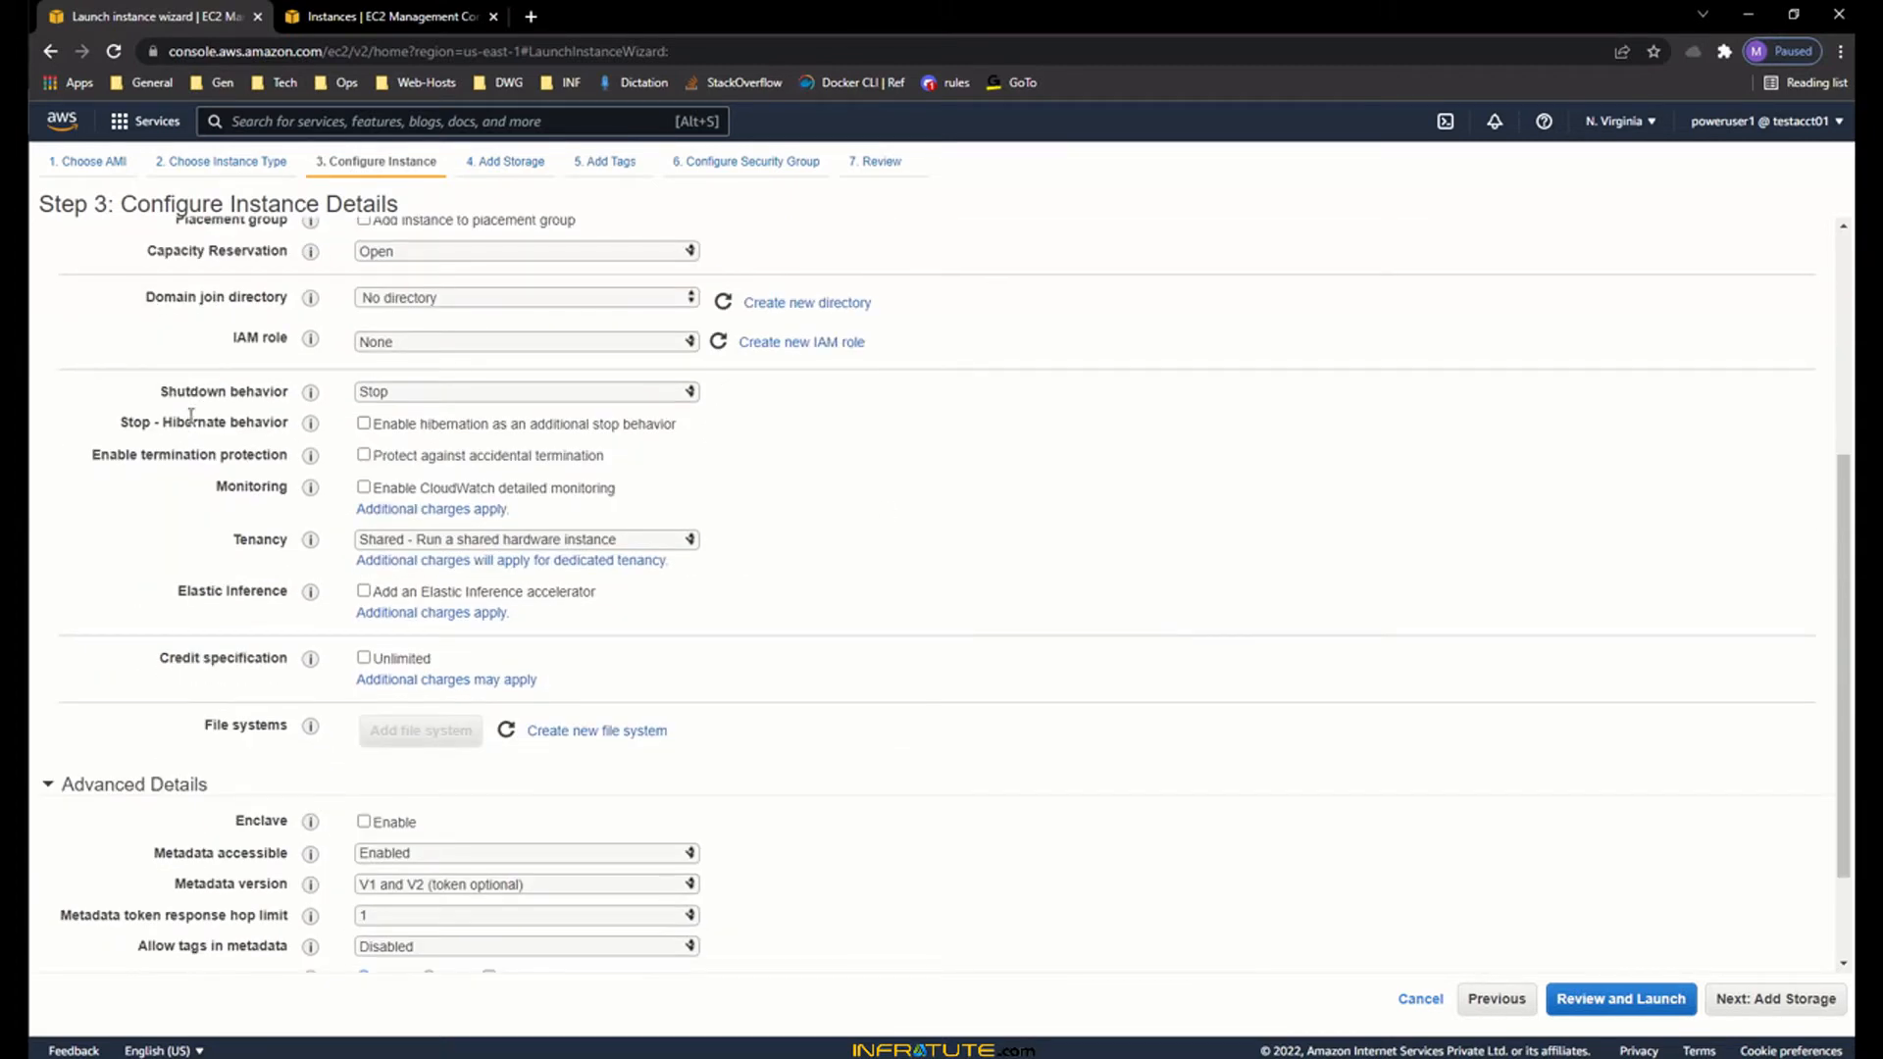
drag(161, 391, 285, 392)
click(407, 398)
click(407, 400)
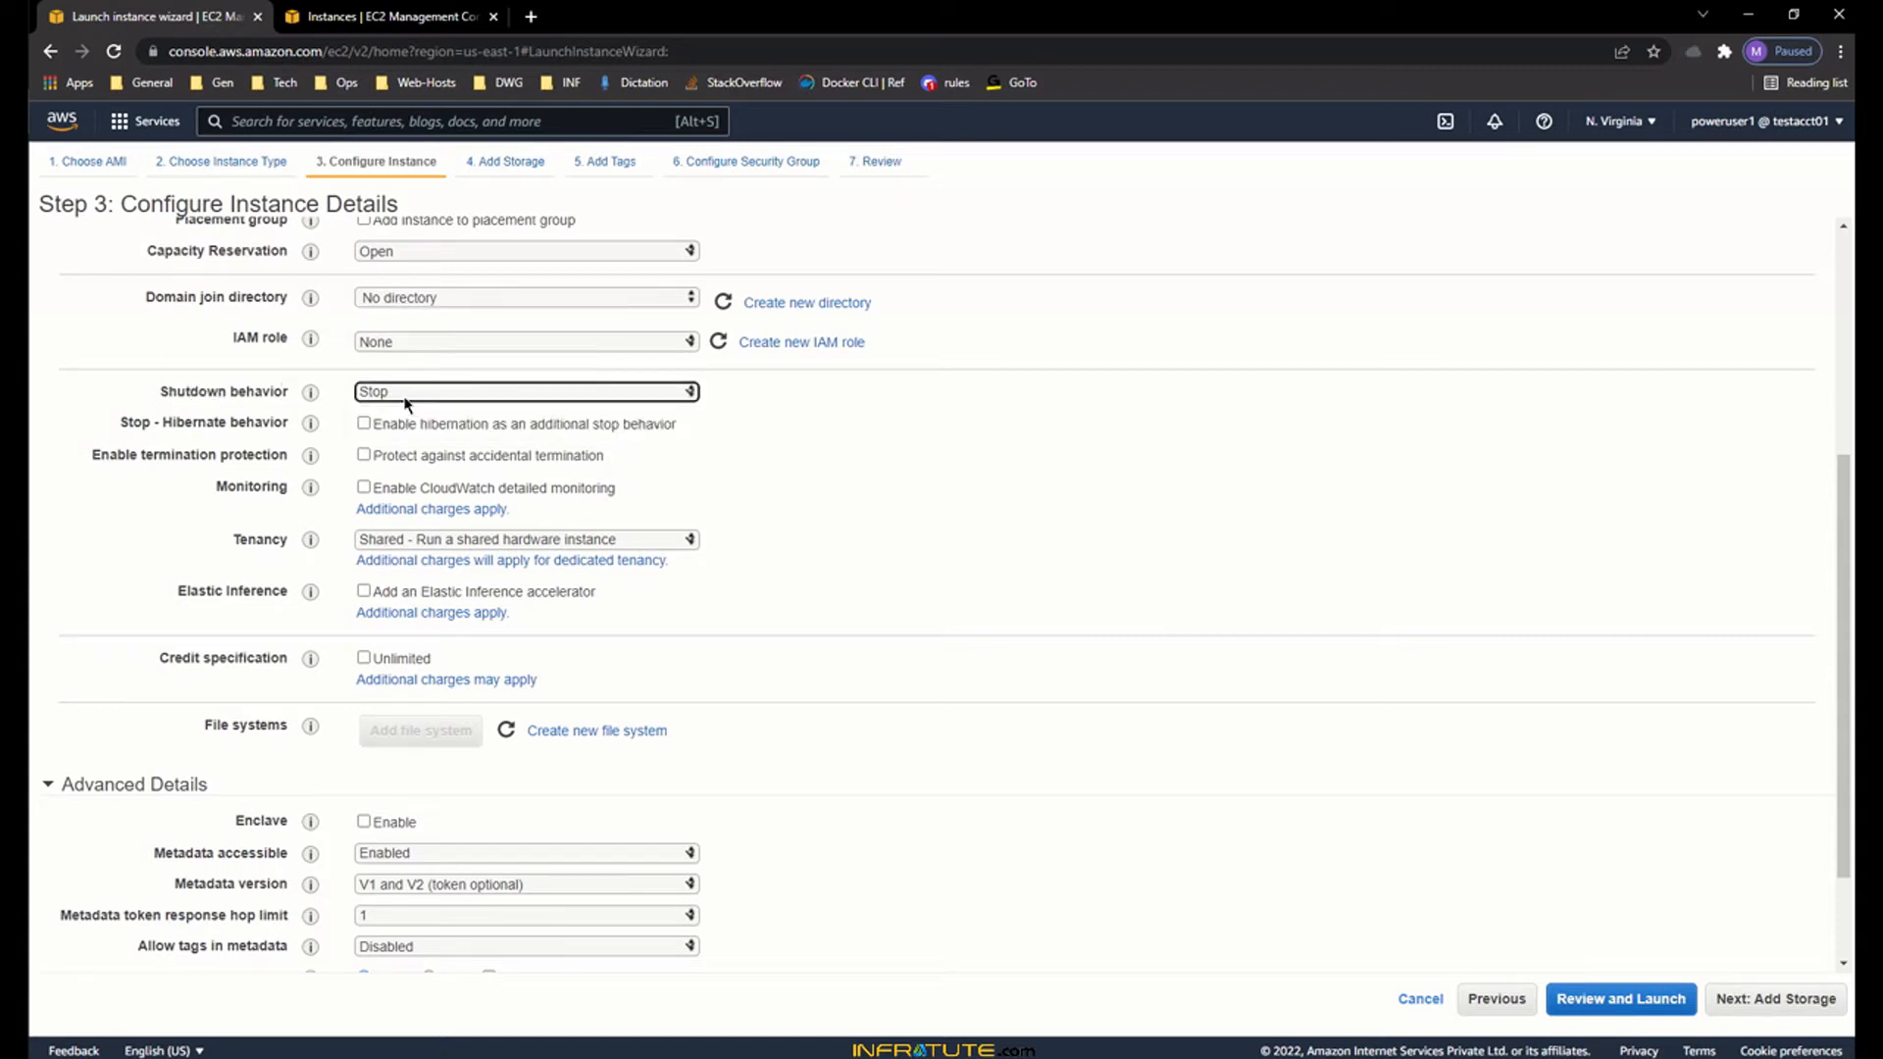
click(407, 392)
click(407, 392)
click(415, 392)
click(412, 424)
click(422, 393)
click(399, 409)
- Look over the remaining instance and advanced details with their default settings and continue to the storage configuration
scroll(929, 633, down, 1)
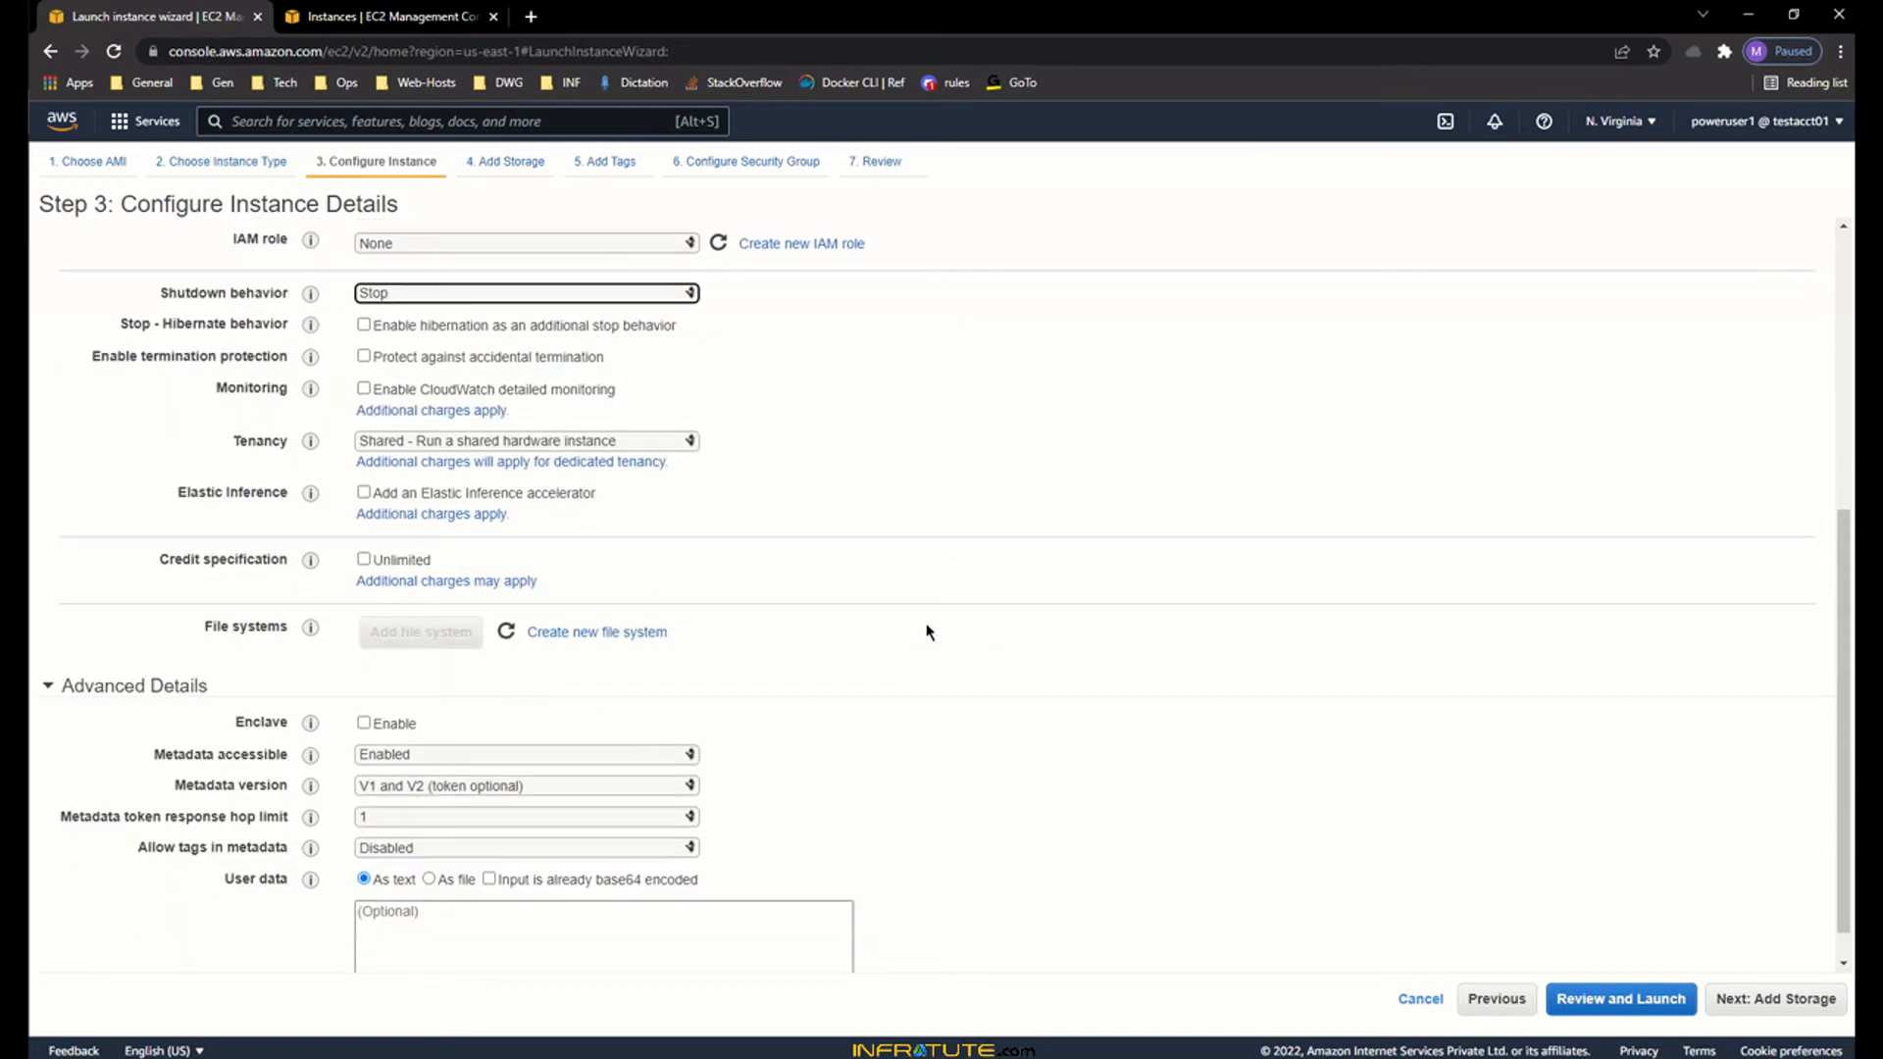
scroll(929, 633, down, 1)
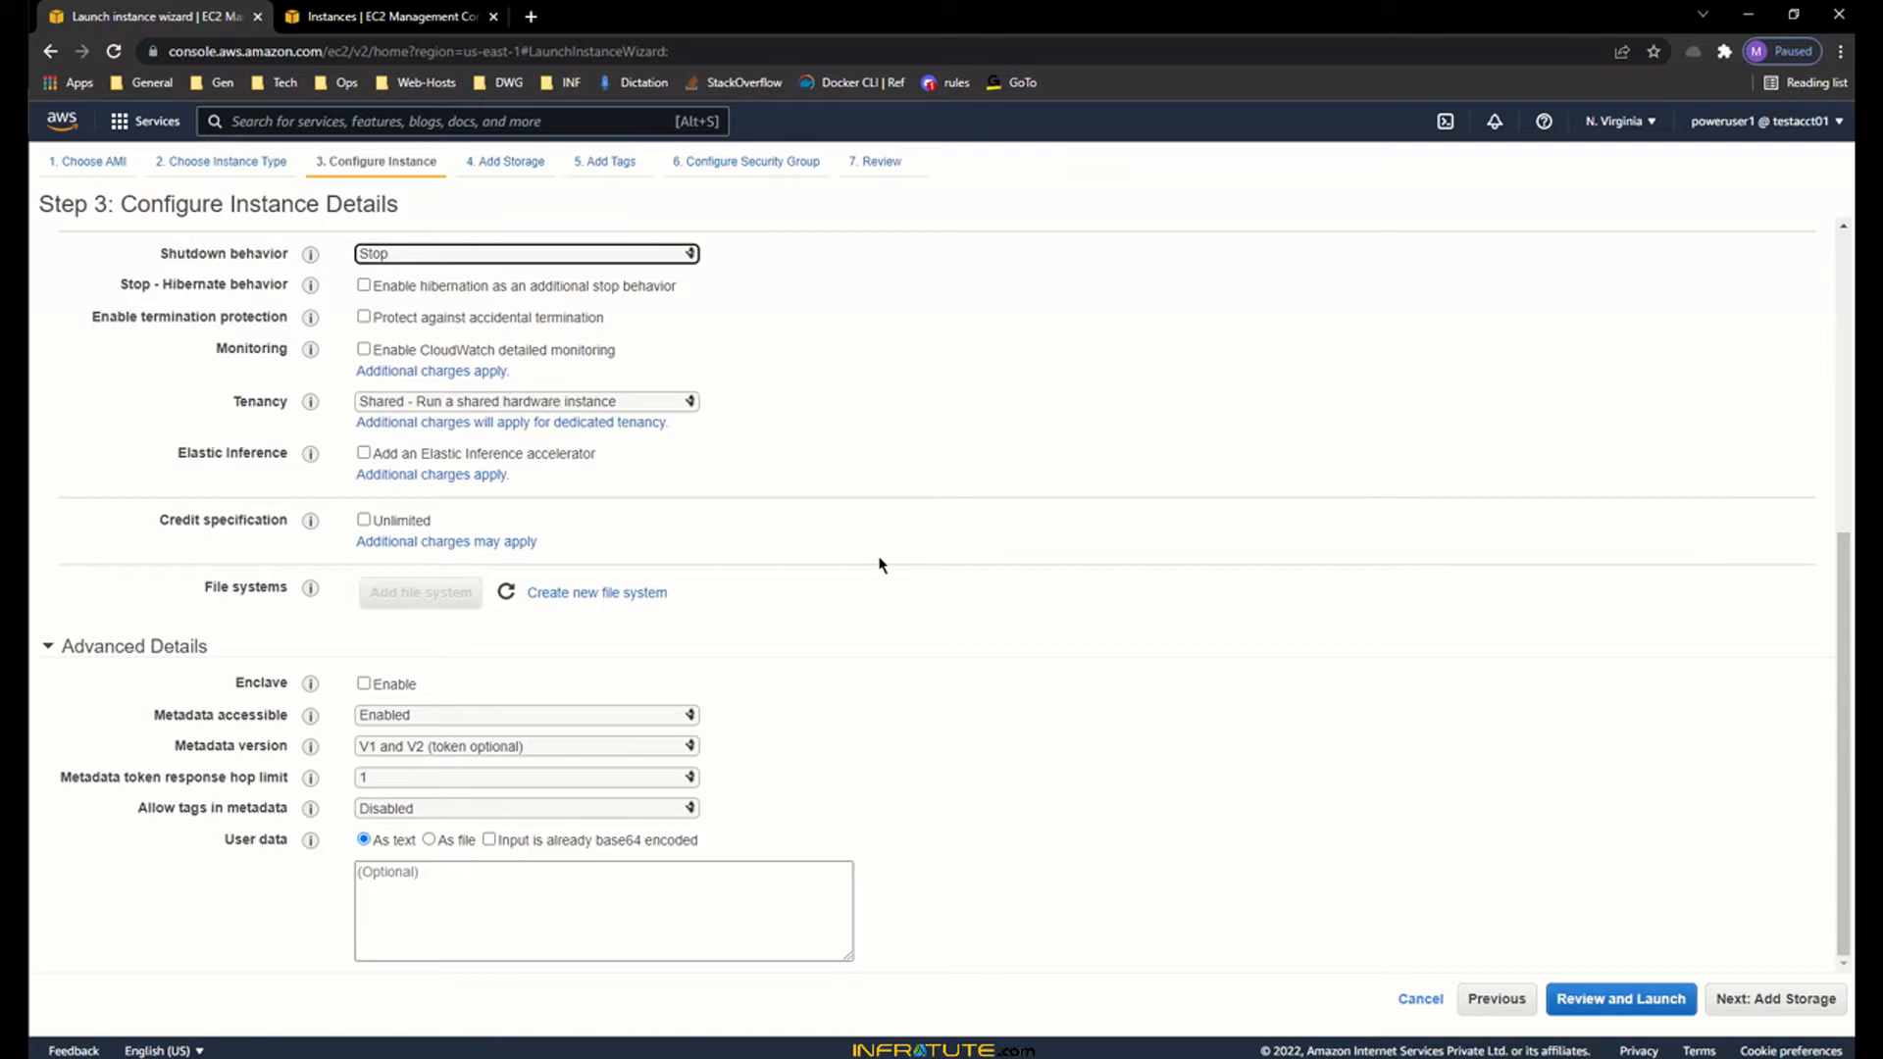
click(1734, 1010)
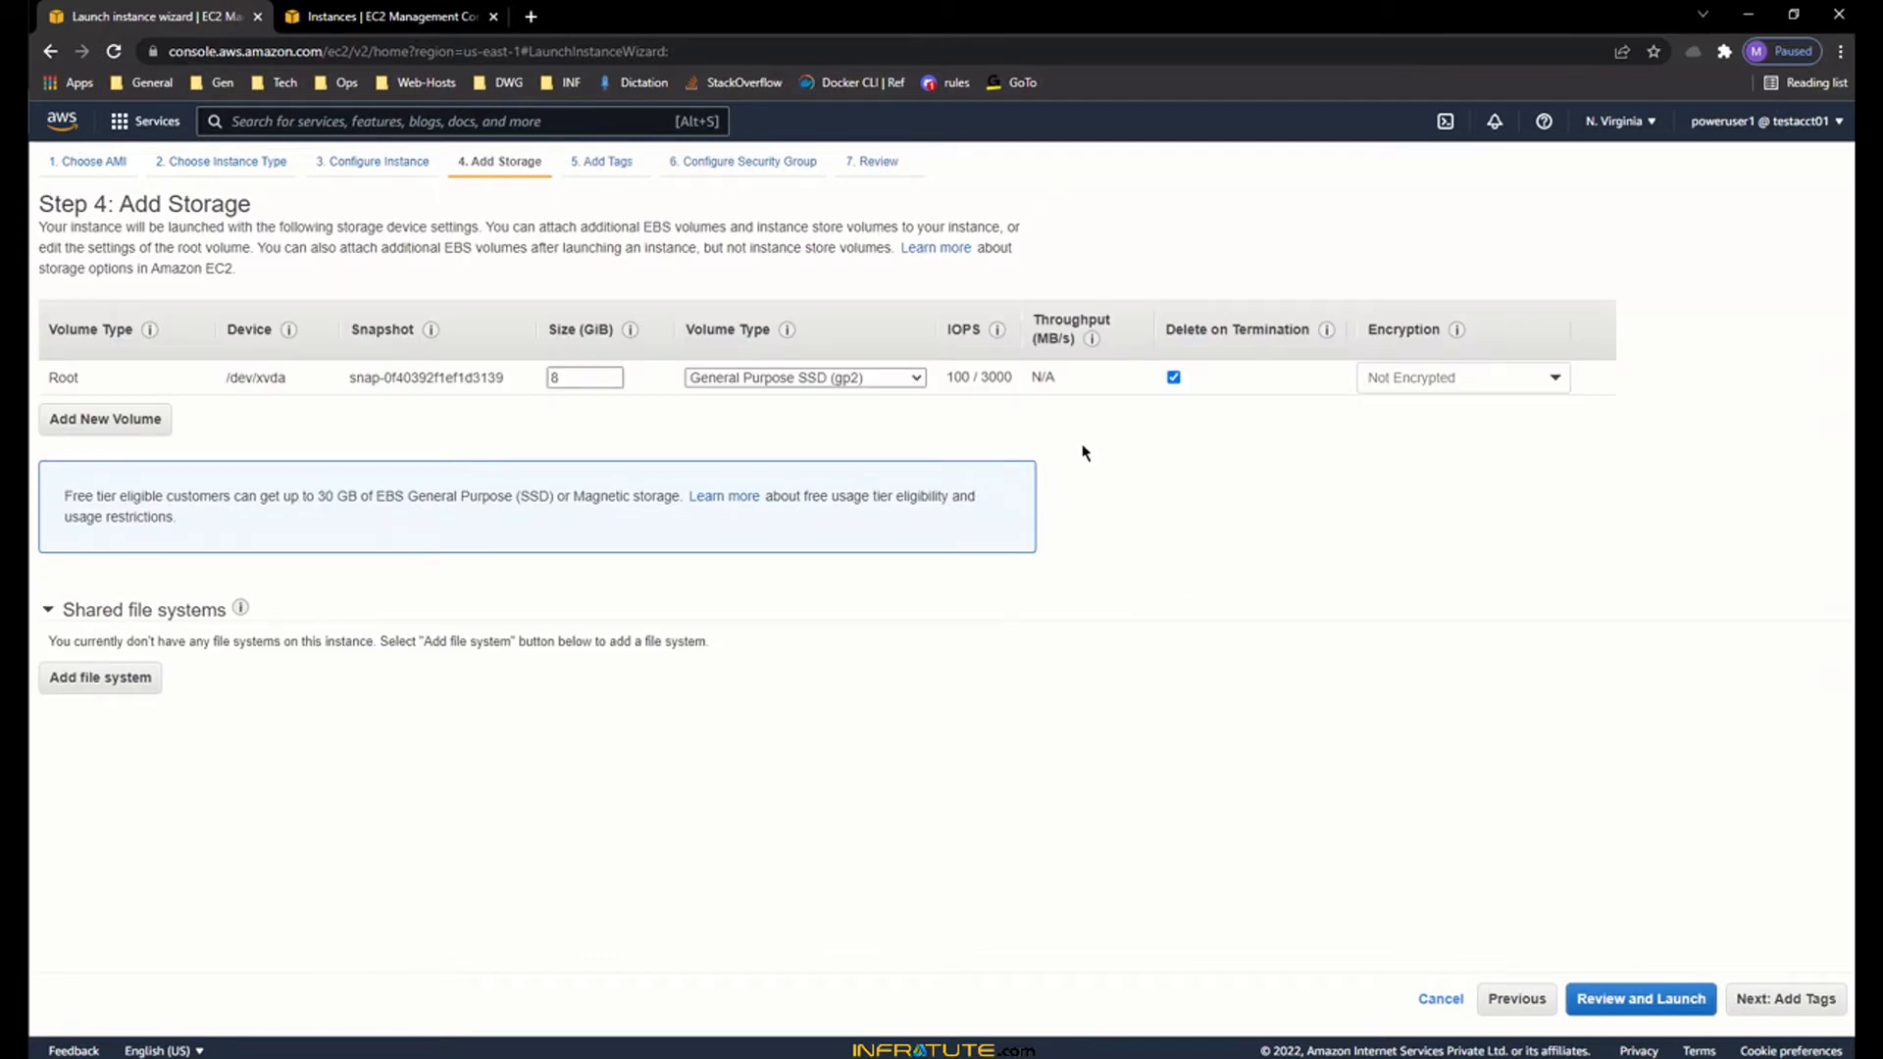
- Check the volume types offered for the root volume, leaving General Purpose SSD (gp2) selected
click(899, 378)
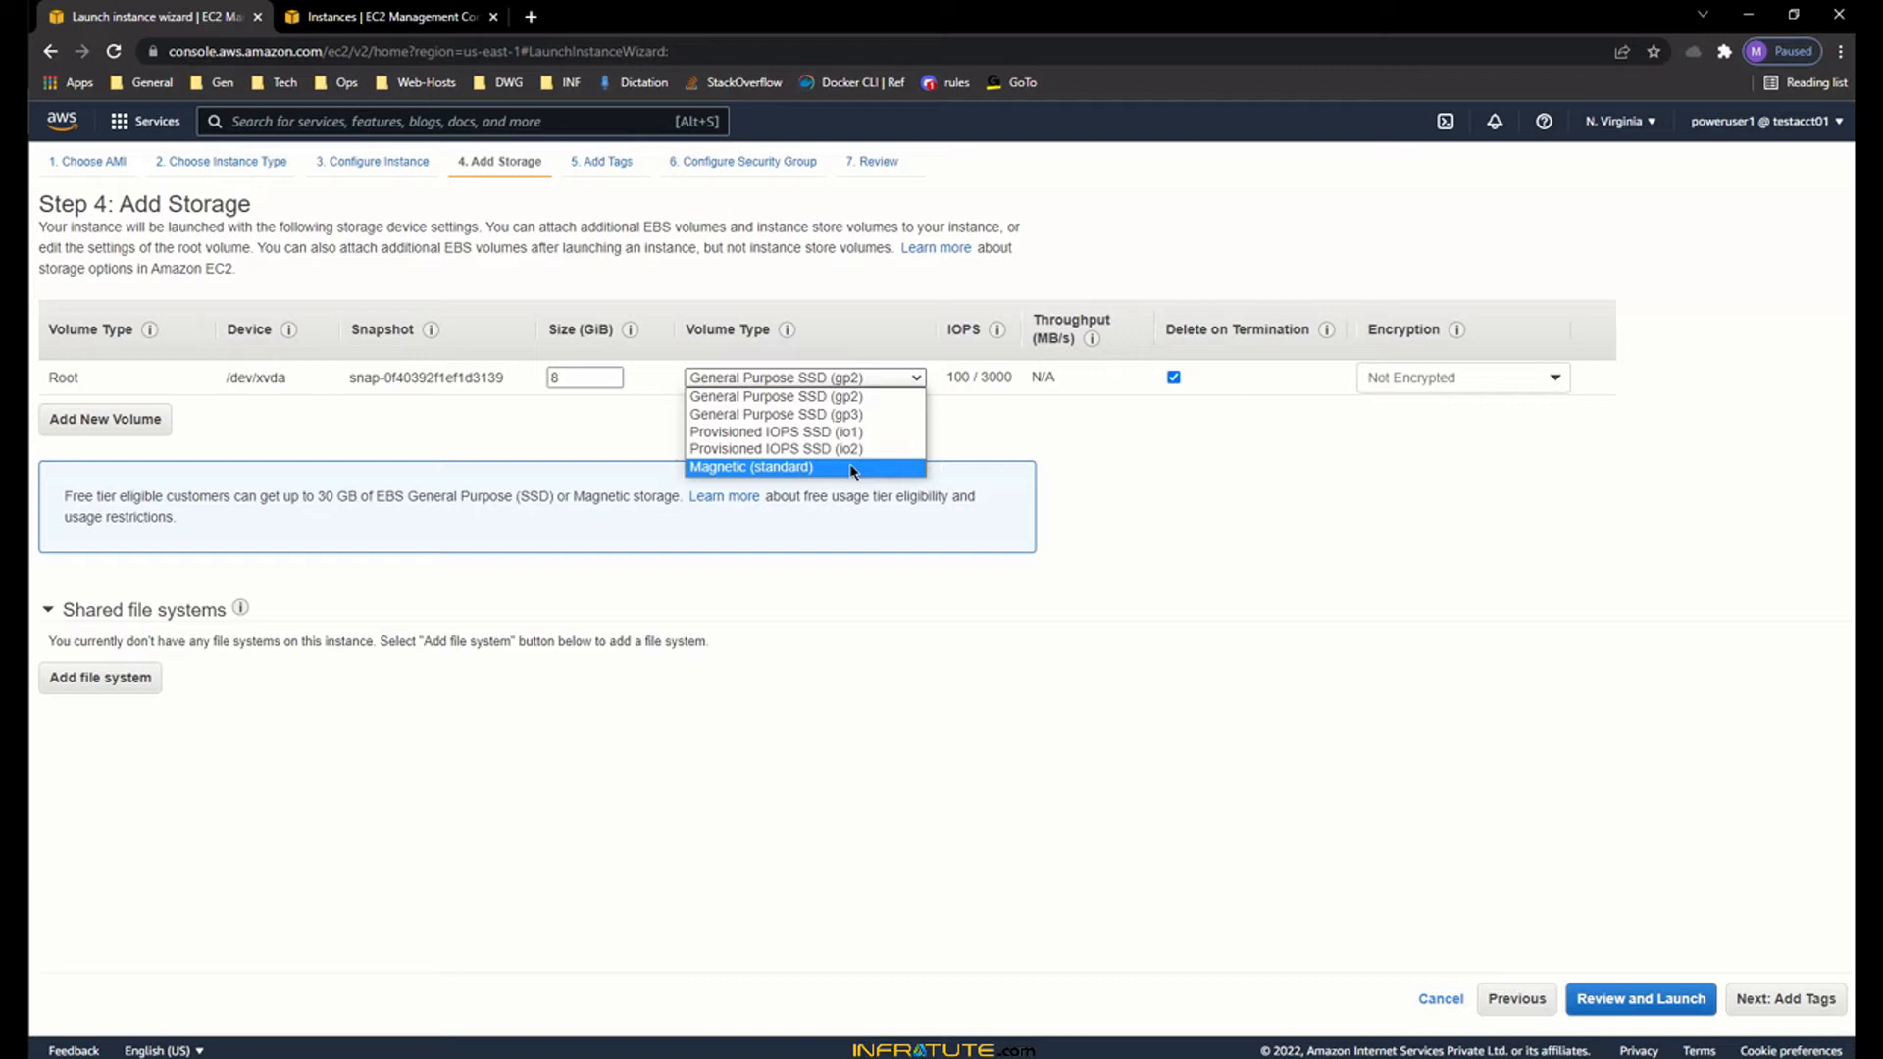
click(880, 399)
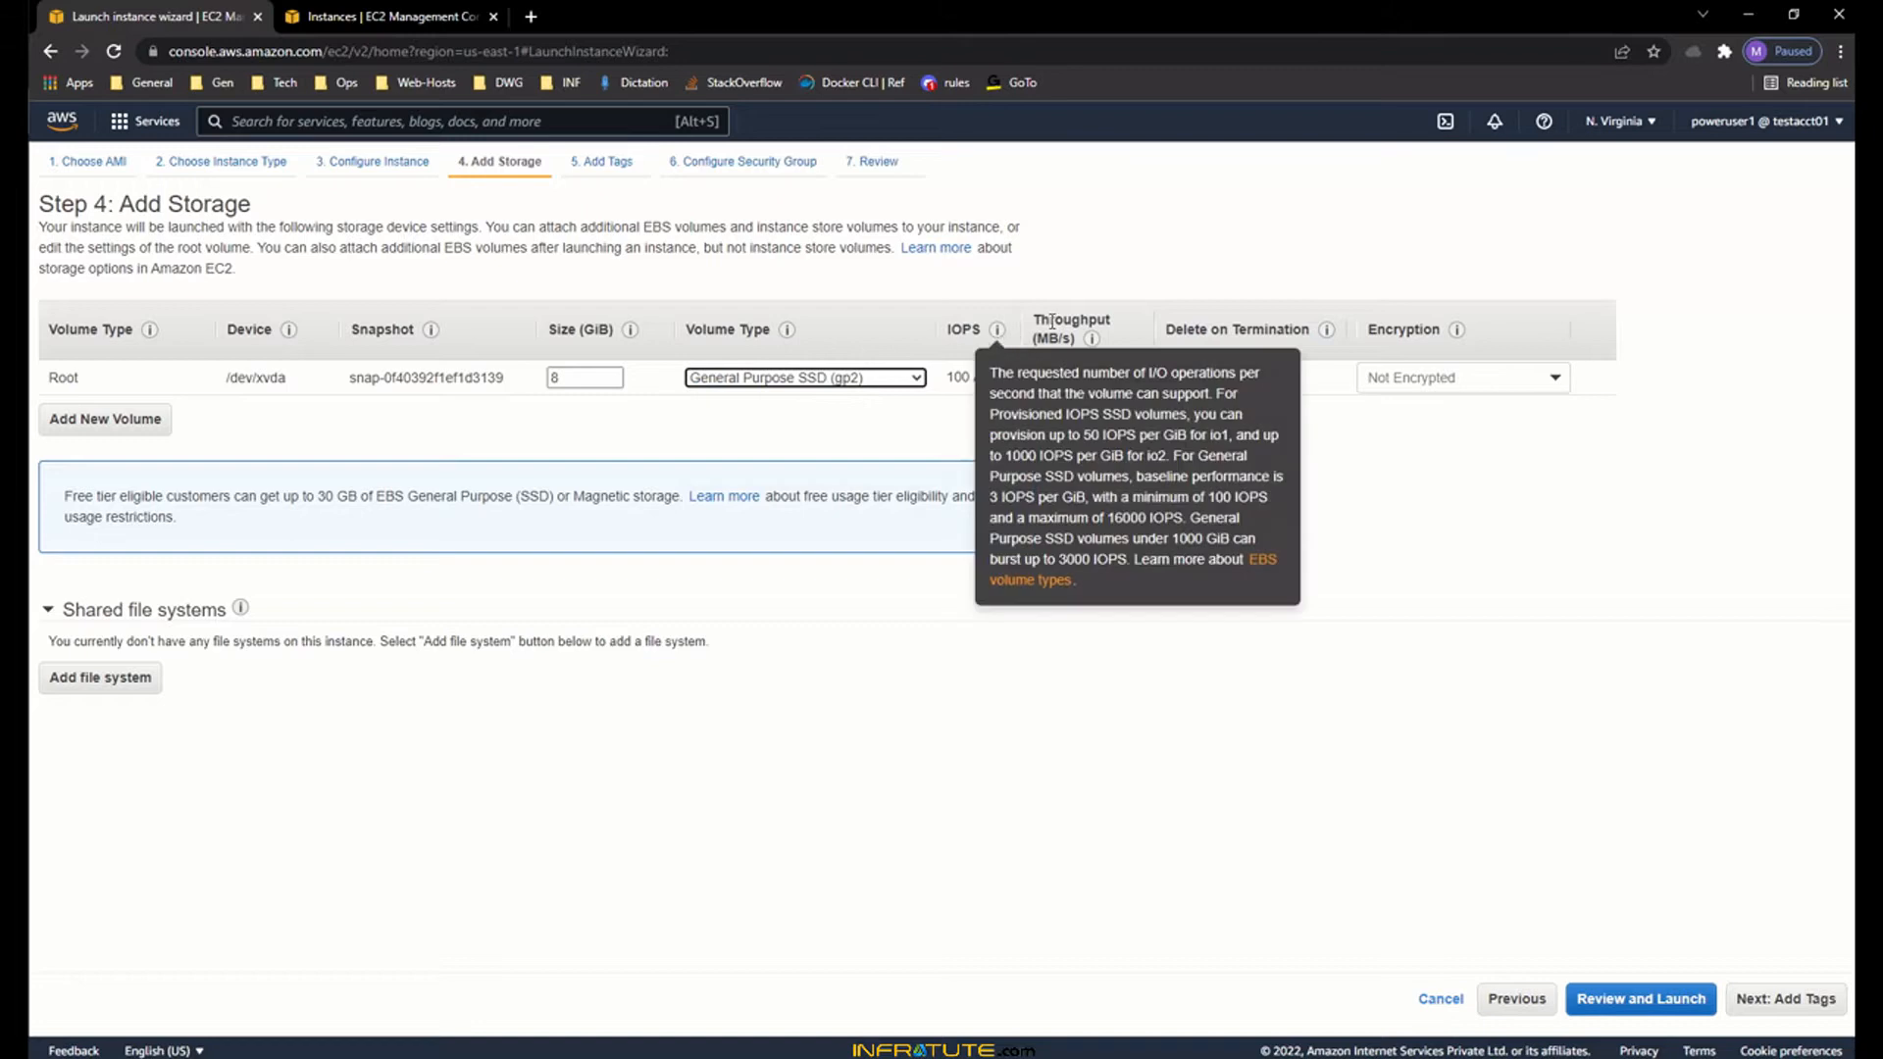
click(907, 385)
click(984, 383)
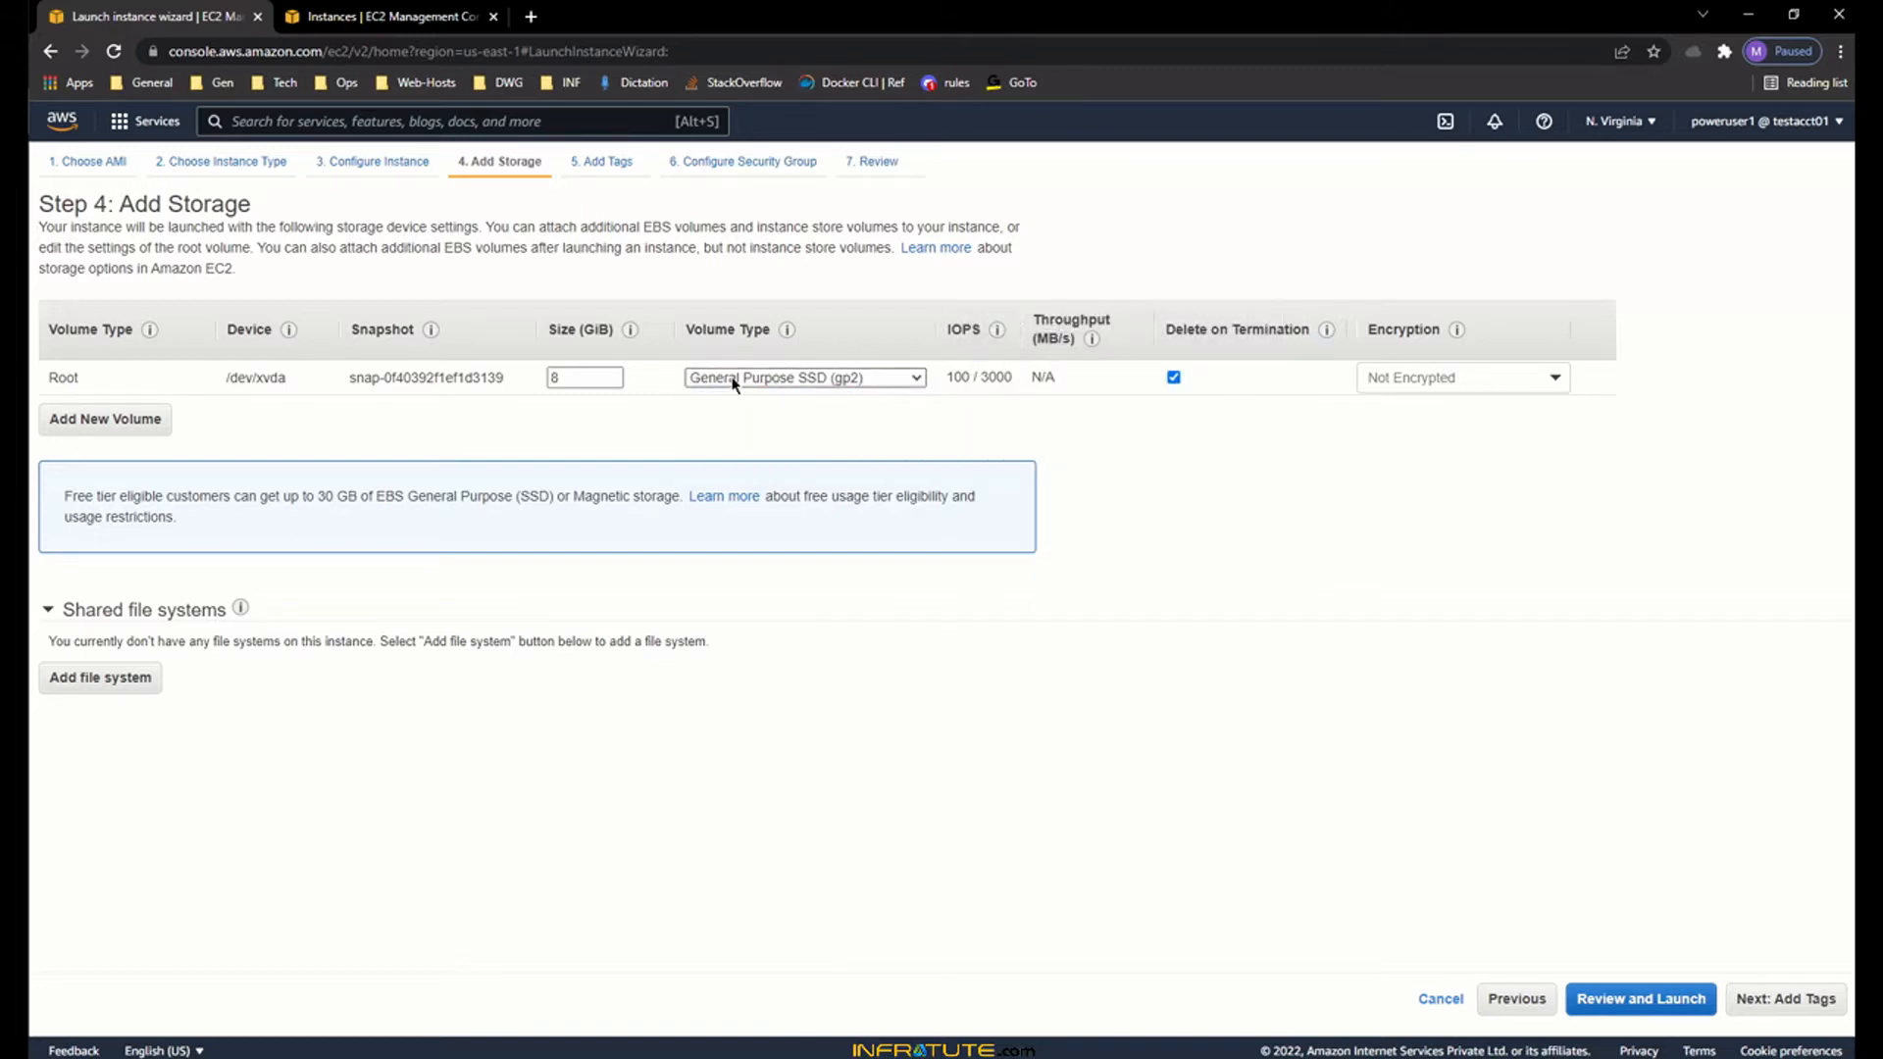
- Switch the root volume to General Purpose SSD (gp3) and read the IOPS explanation
mouse_move(947, 378)
click(903, 379)
click(892, 412)
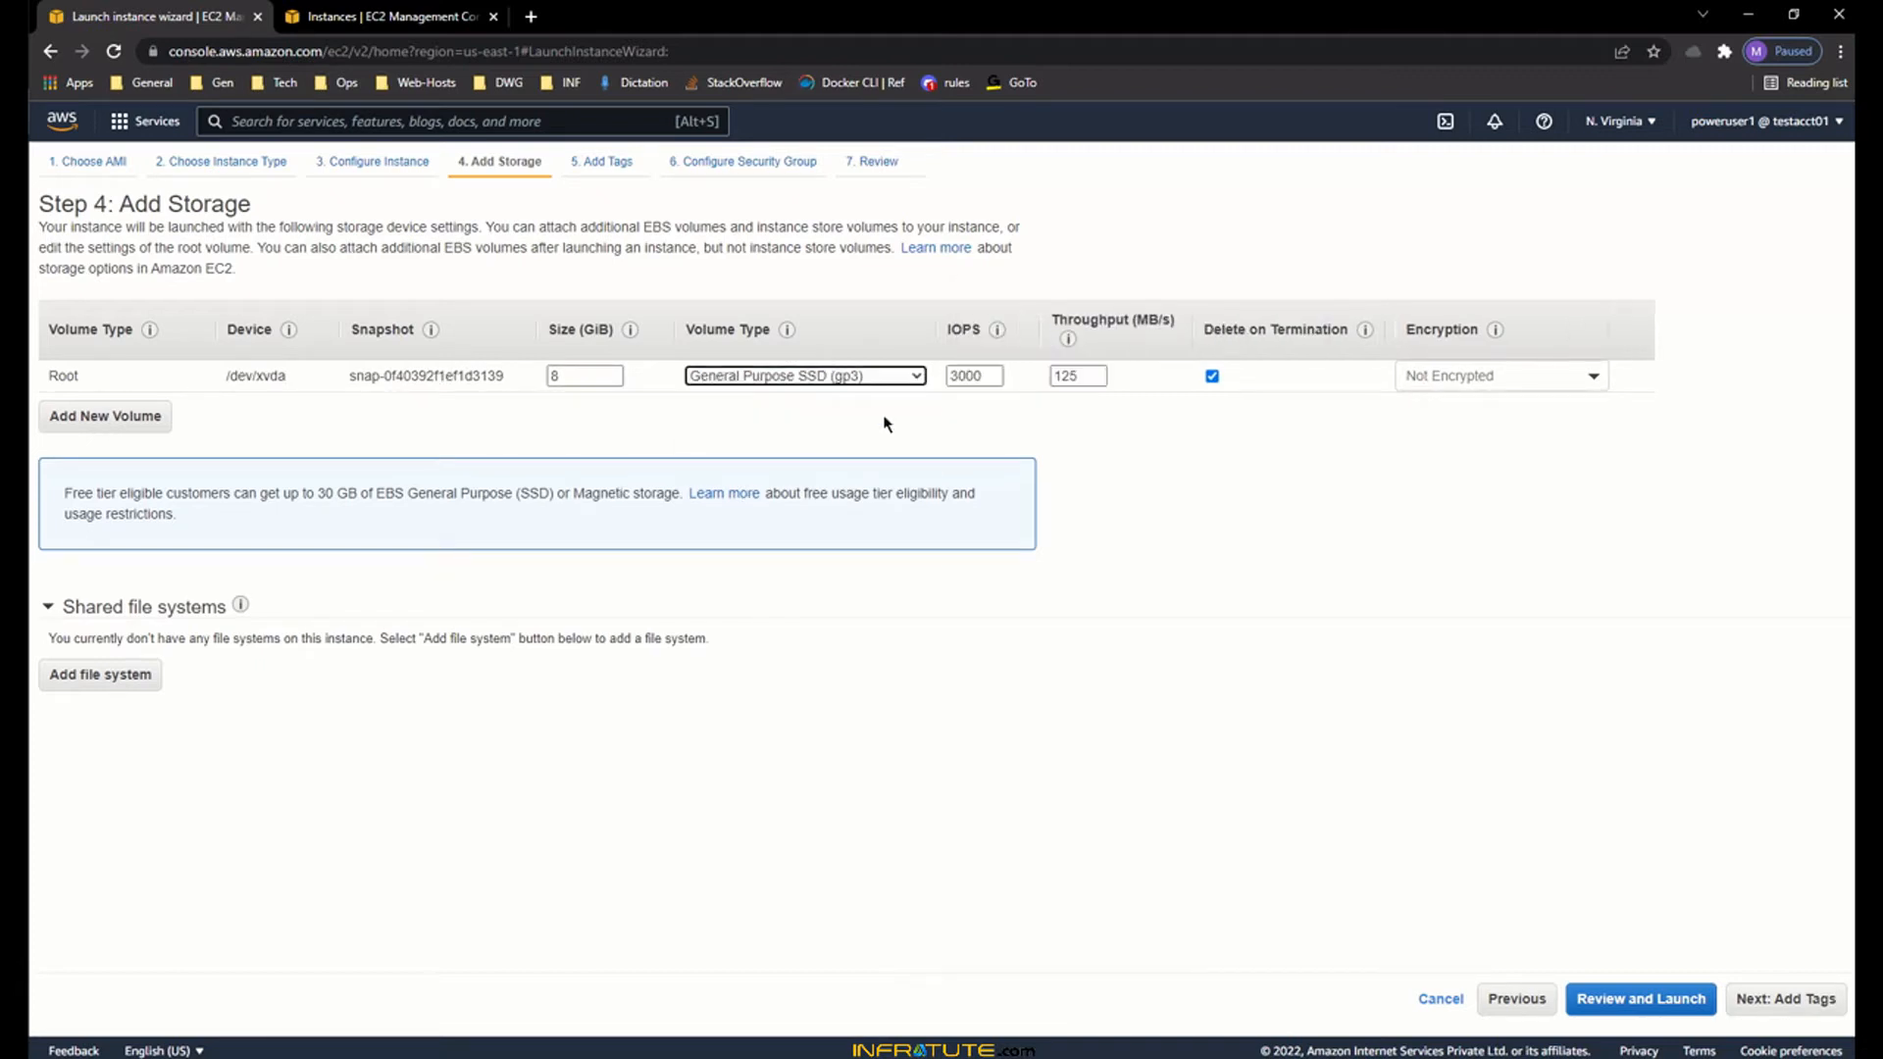
mouse_move(1001, 337)
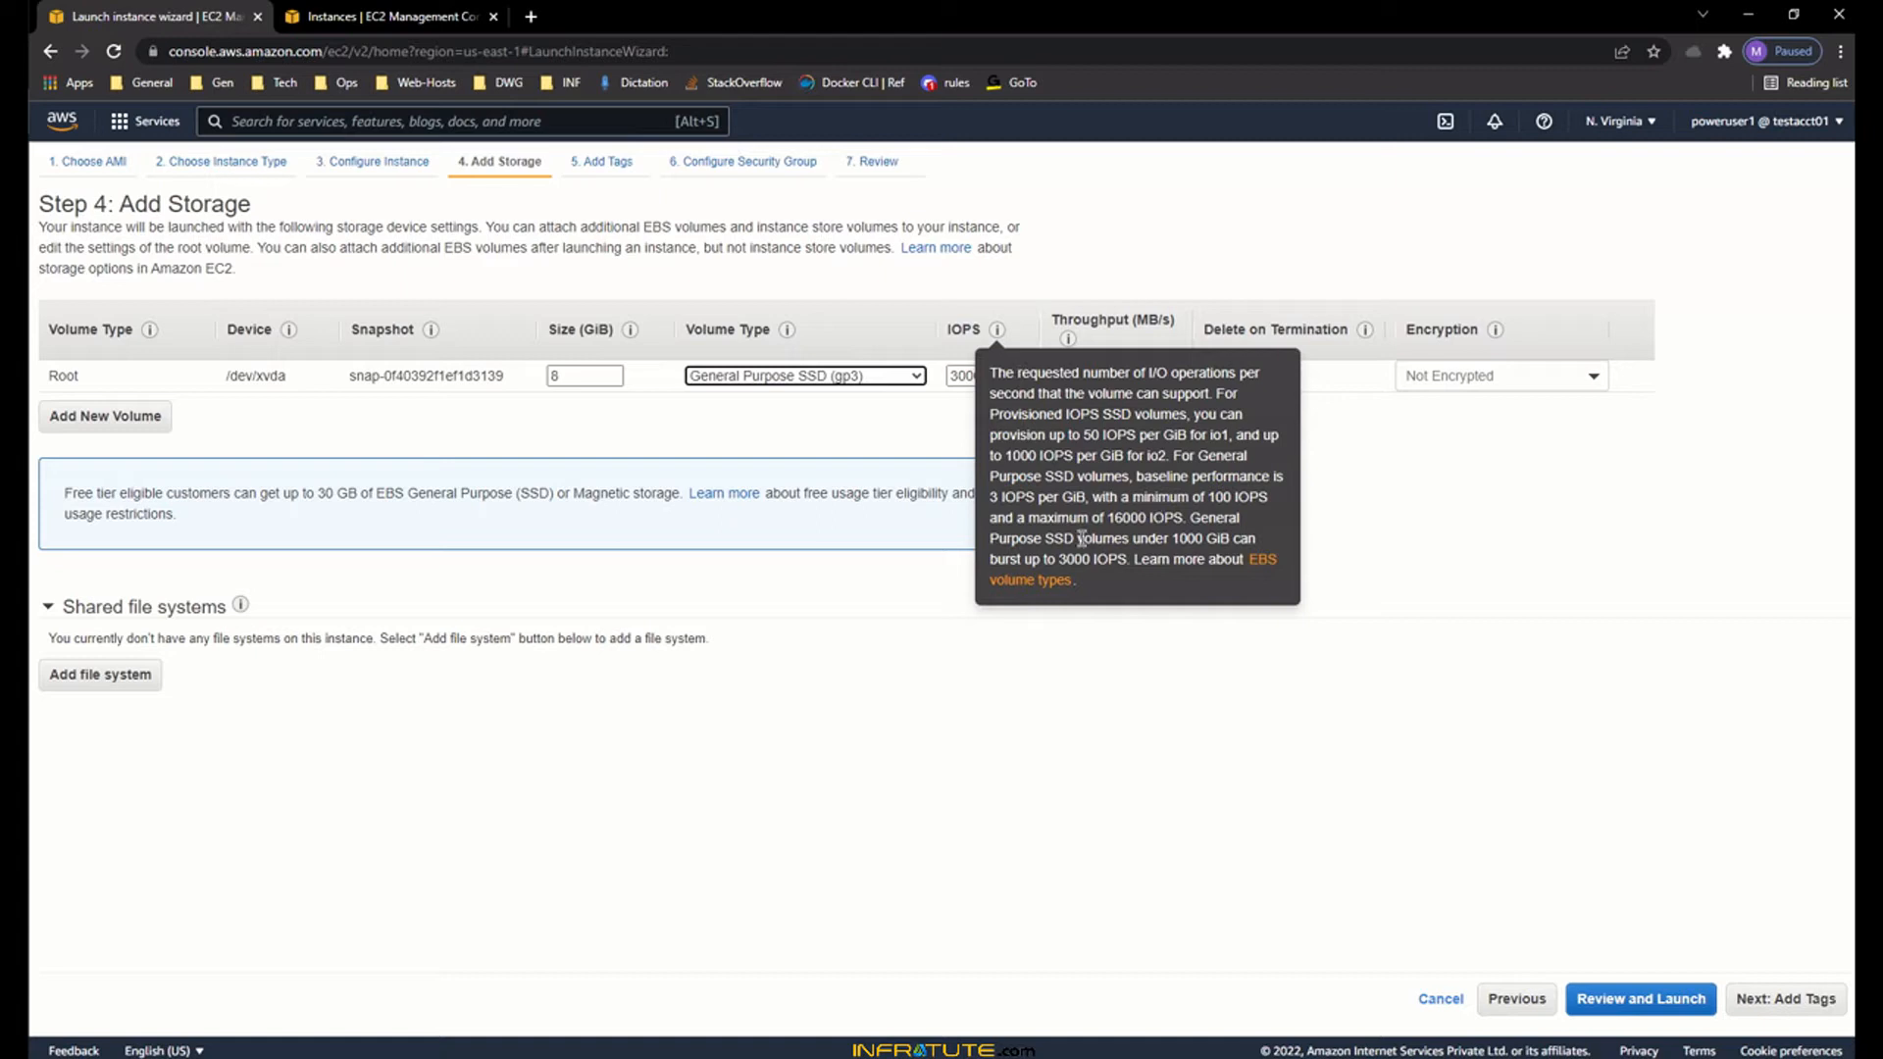
drag(1057, 555, 1149, 559)
click(1149, 559)
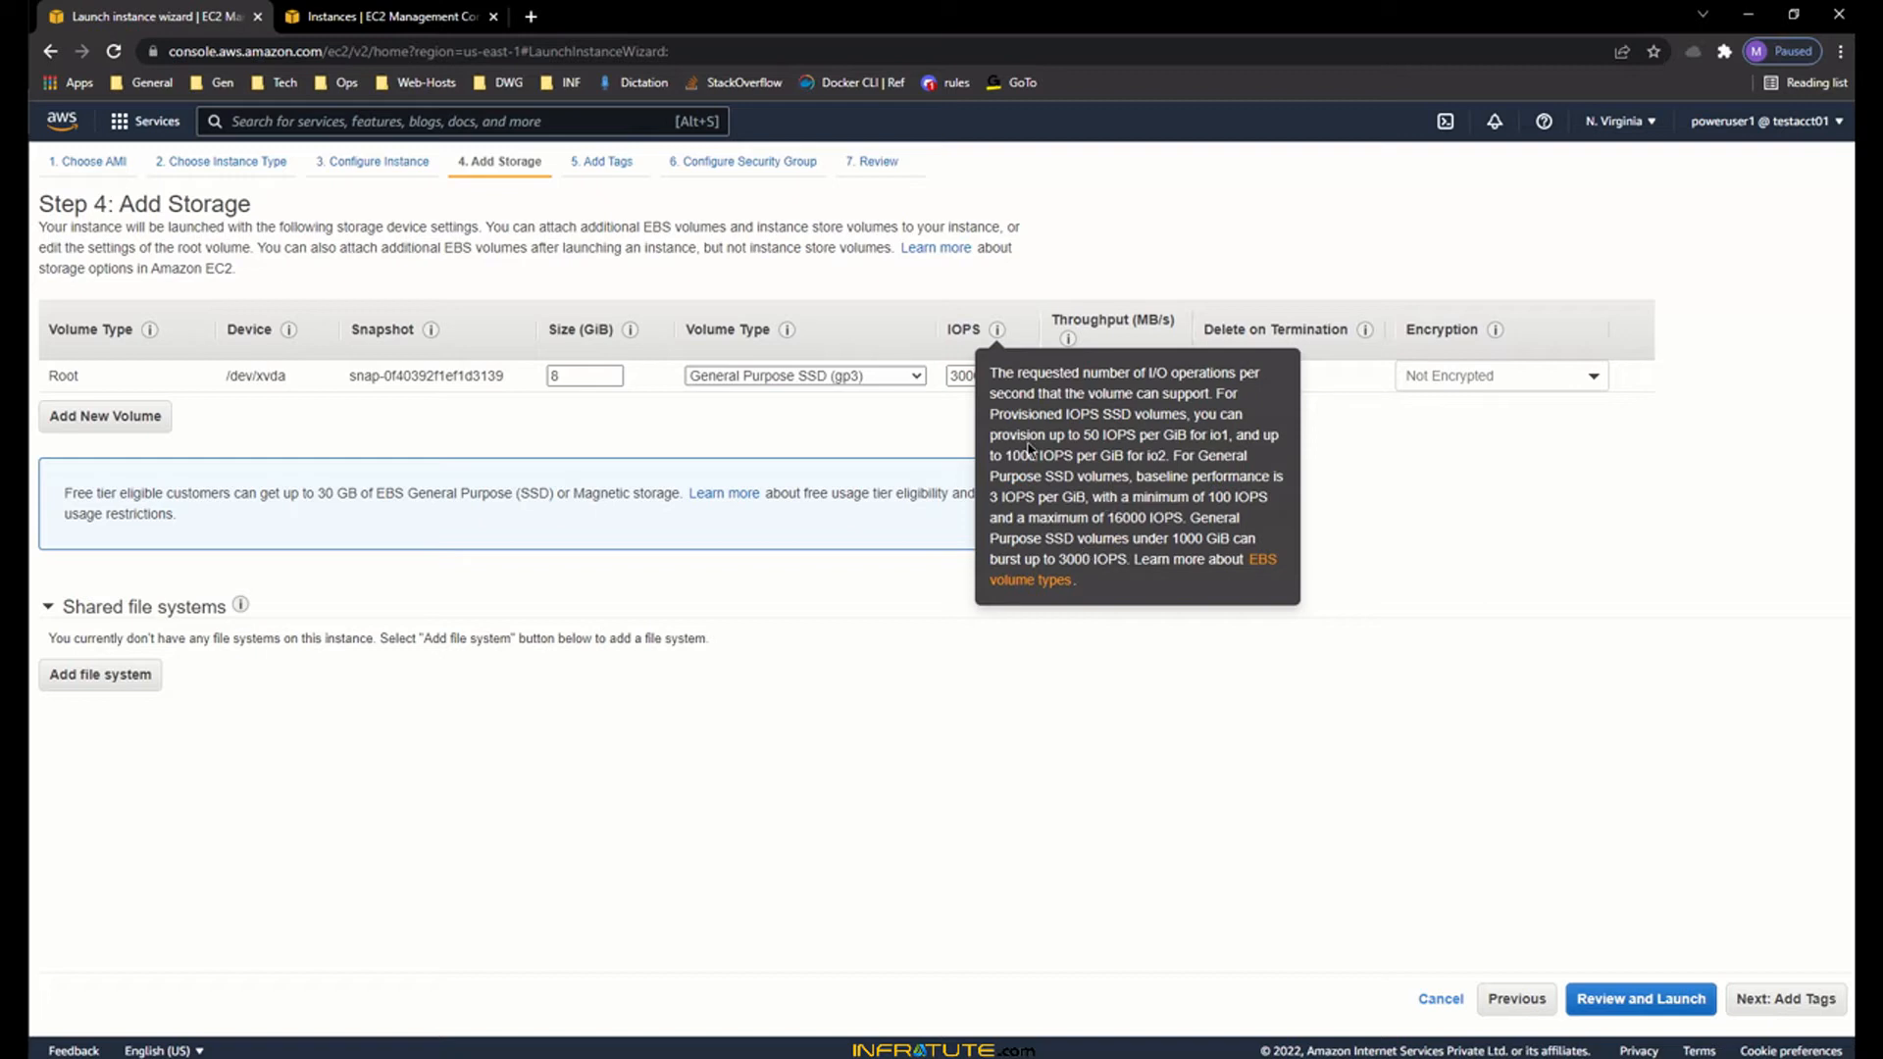
drag(1021, 410, 1183, 519)
click(1183, 519)
drag(1062, 410, 1183, 502)
click(1185, 505)
drag(1103, 414, 1161, 510)
click(1161, 510)
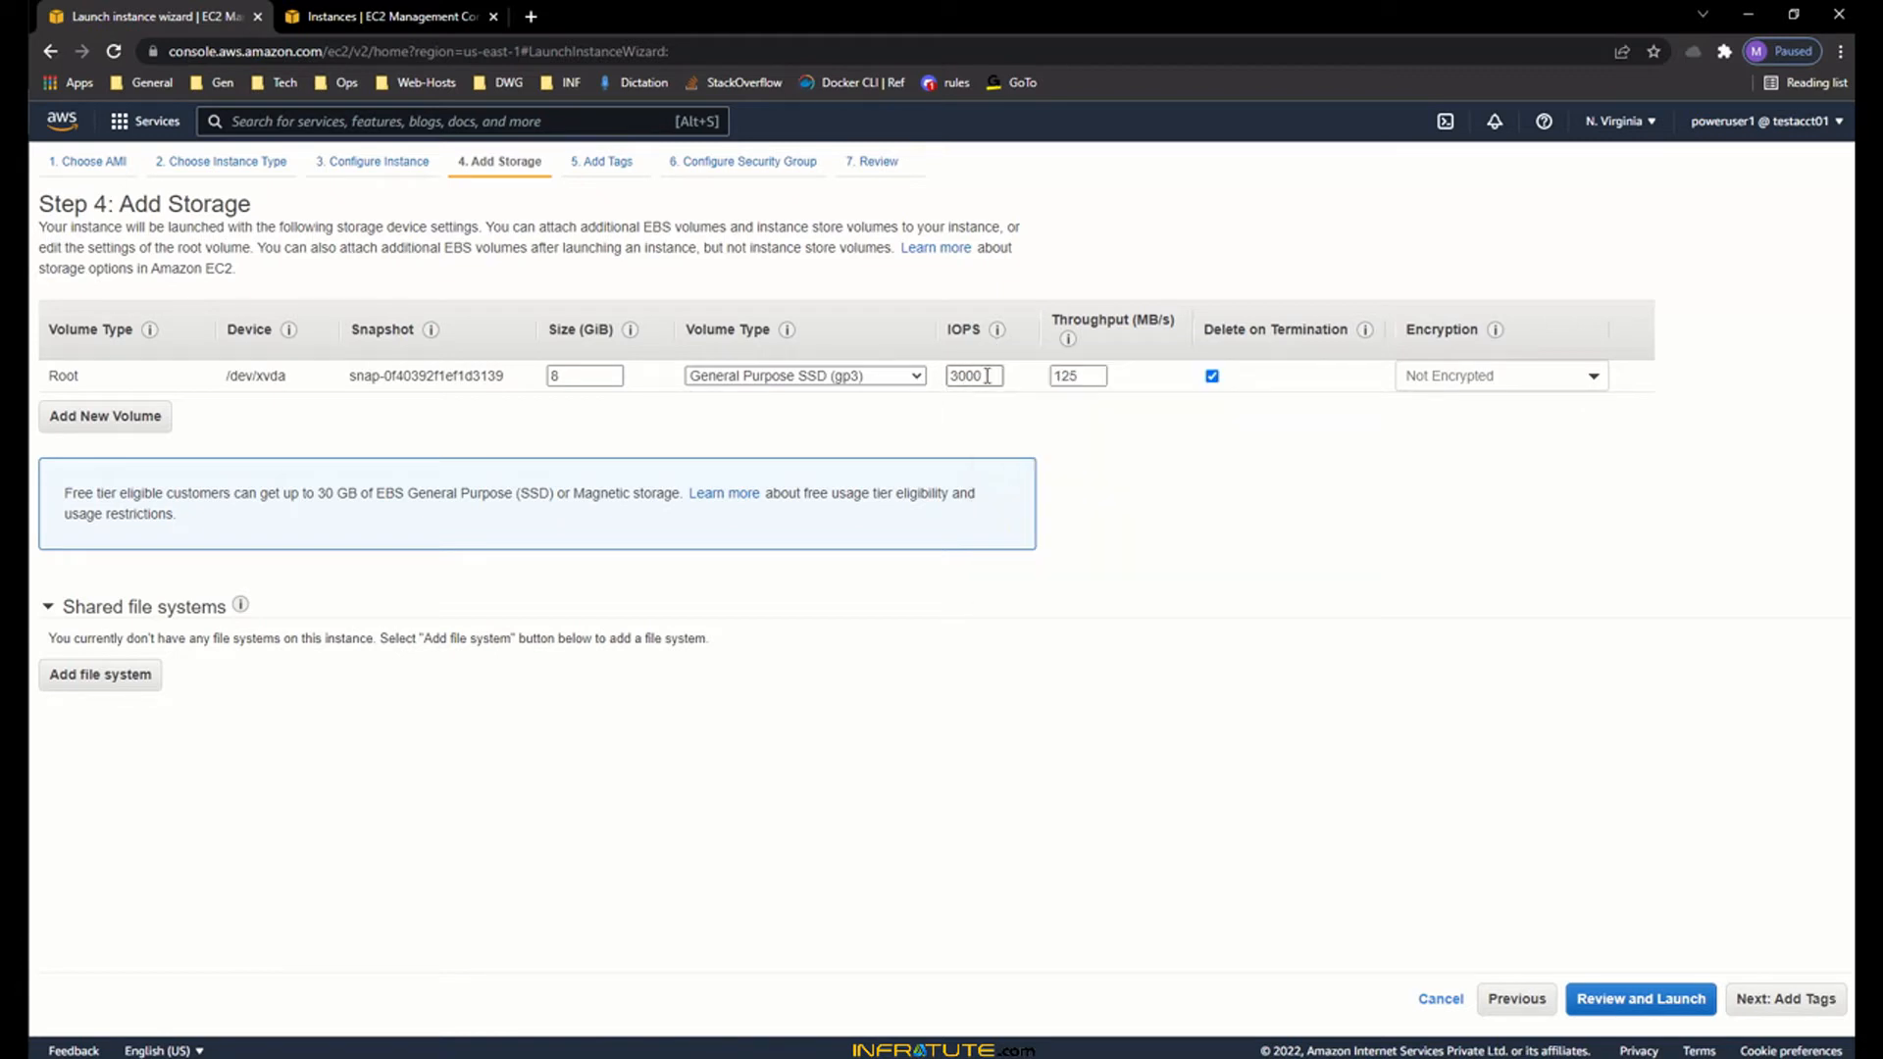
- Inspect the gp3 throughput setting, and switch the root volume to General Purpose SSD (gp2) to compare its throughput
drag(1110, 320, 1176, 320)
click(1134, 322)
double_click(1094, 376)
click(1128, 343)
click(894, 378)
click(784, 408)
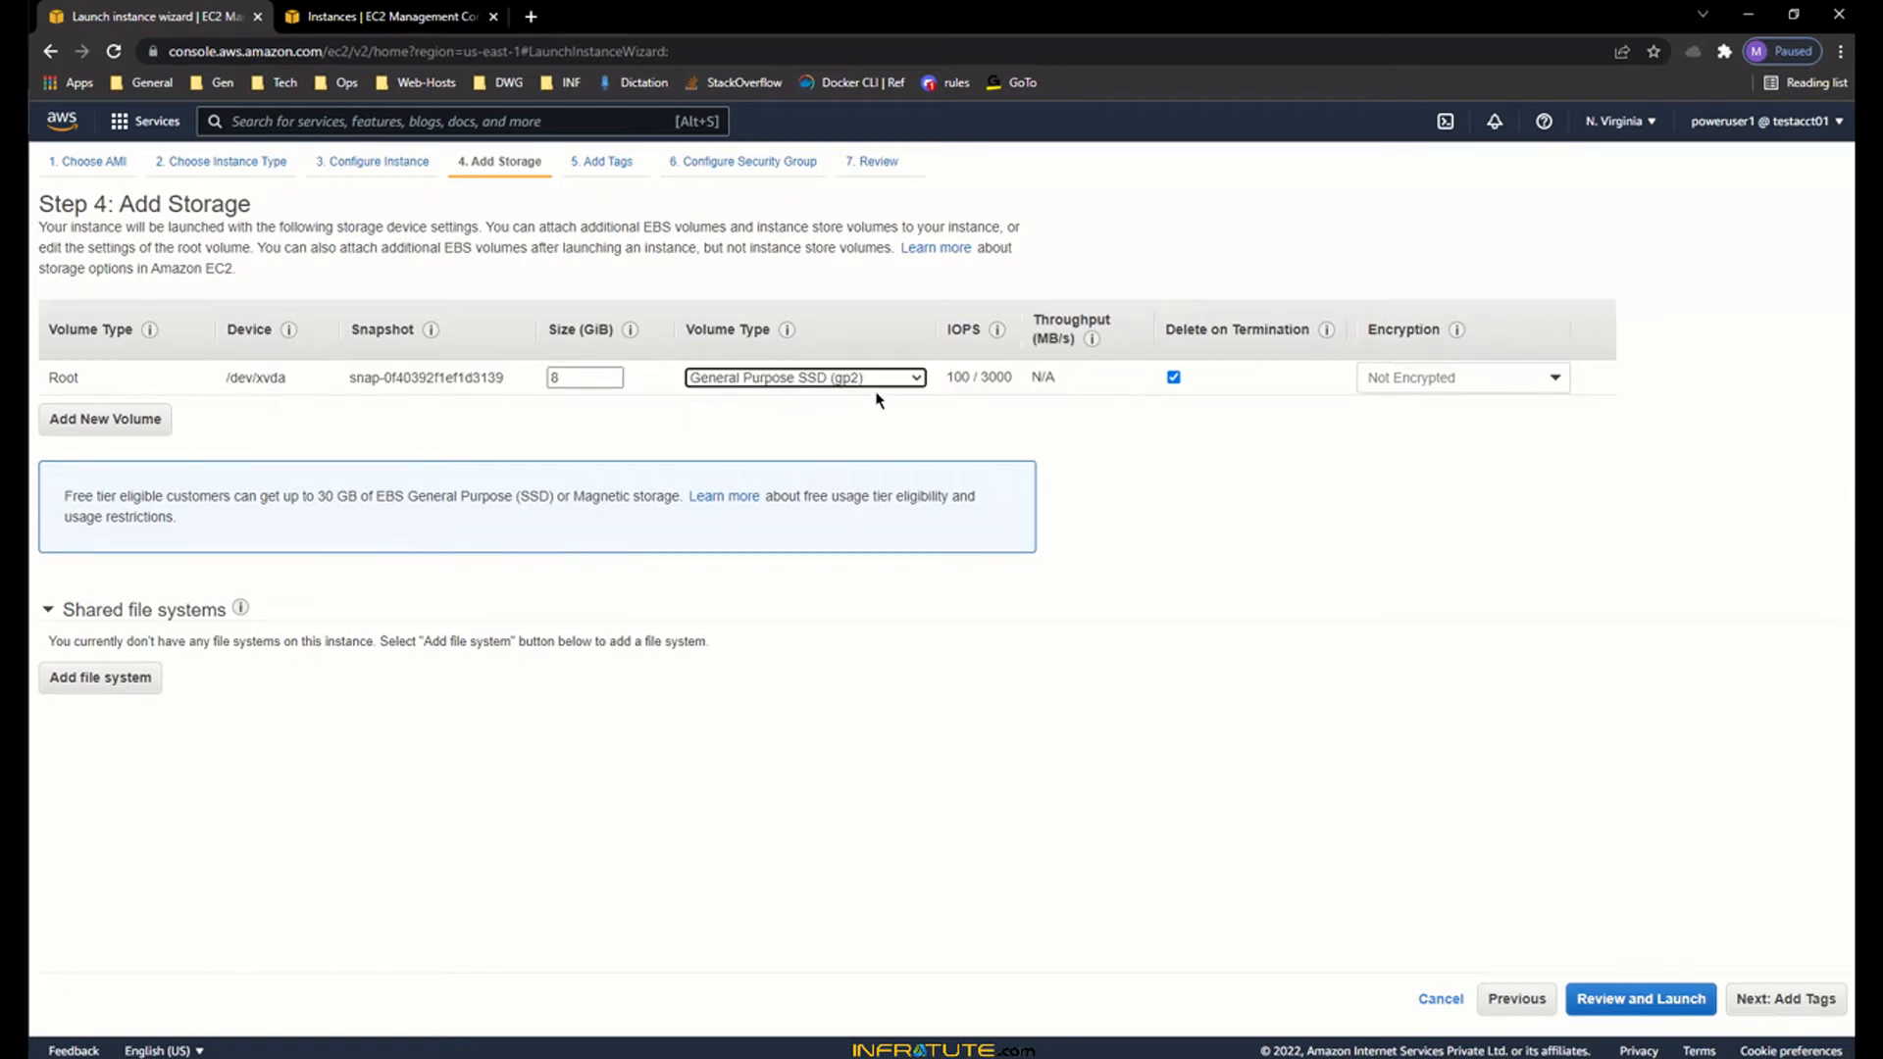
drag(1033, 378, 1049, 378)
click(1047, 377)
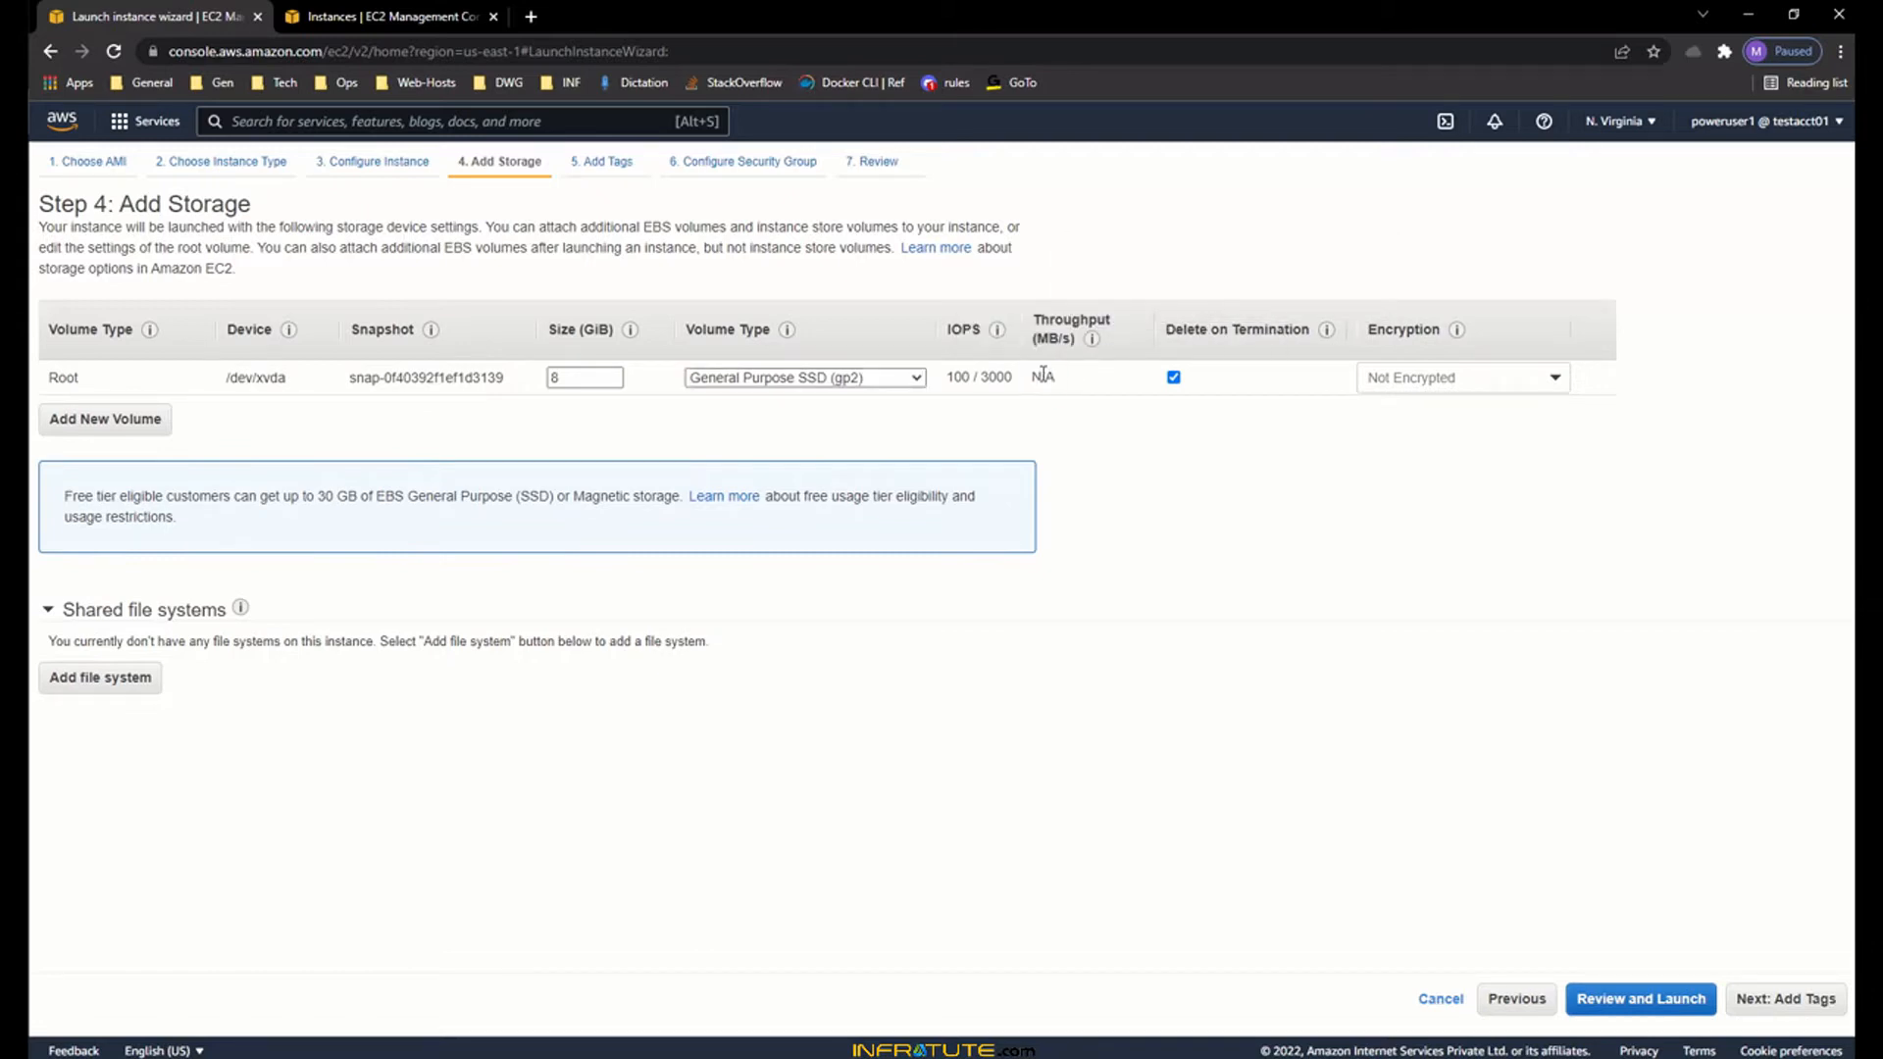
- Return the root volume to General Purpose SSD (gp3) and check its throughput field again
click(892, 379)
click(885, 414)
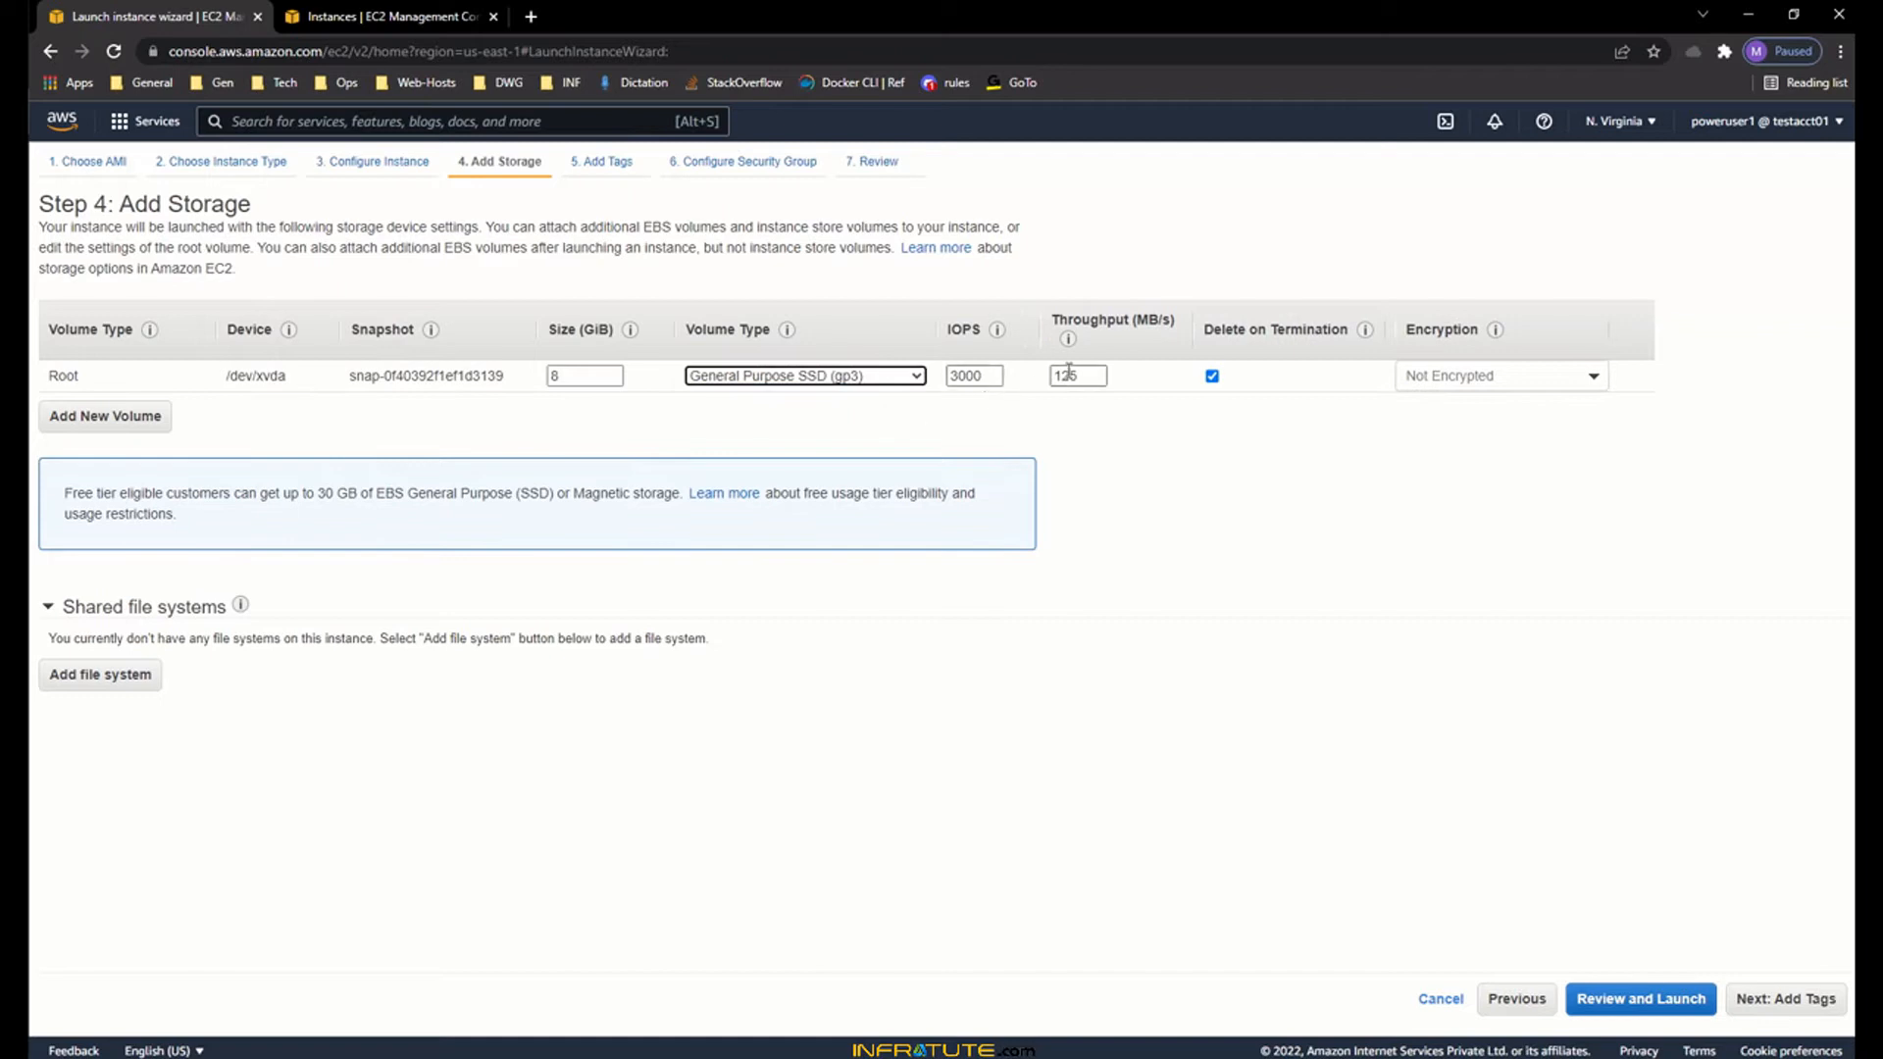
drag(1052, 316, 1175, 320)
click(1132, 378)
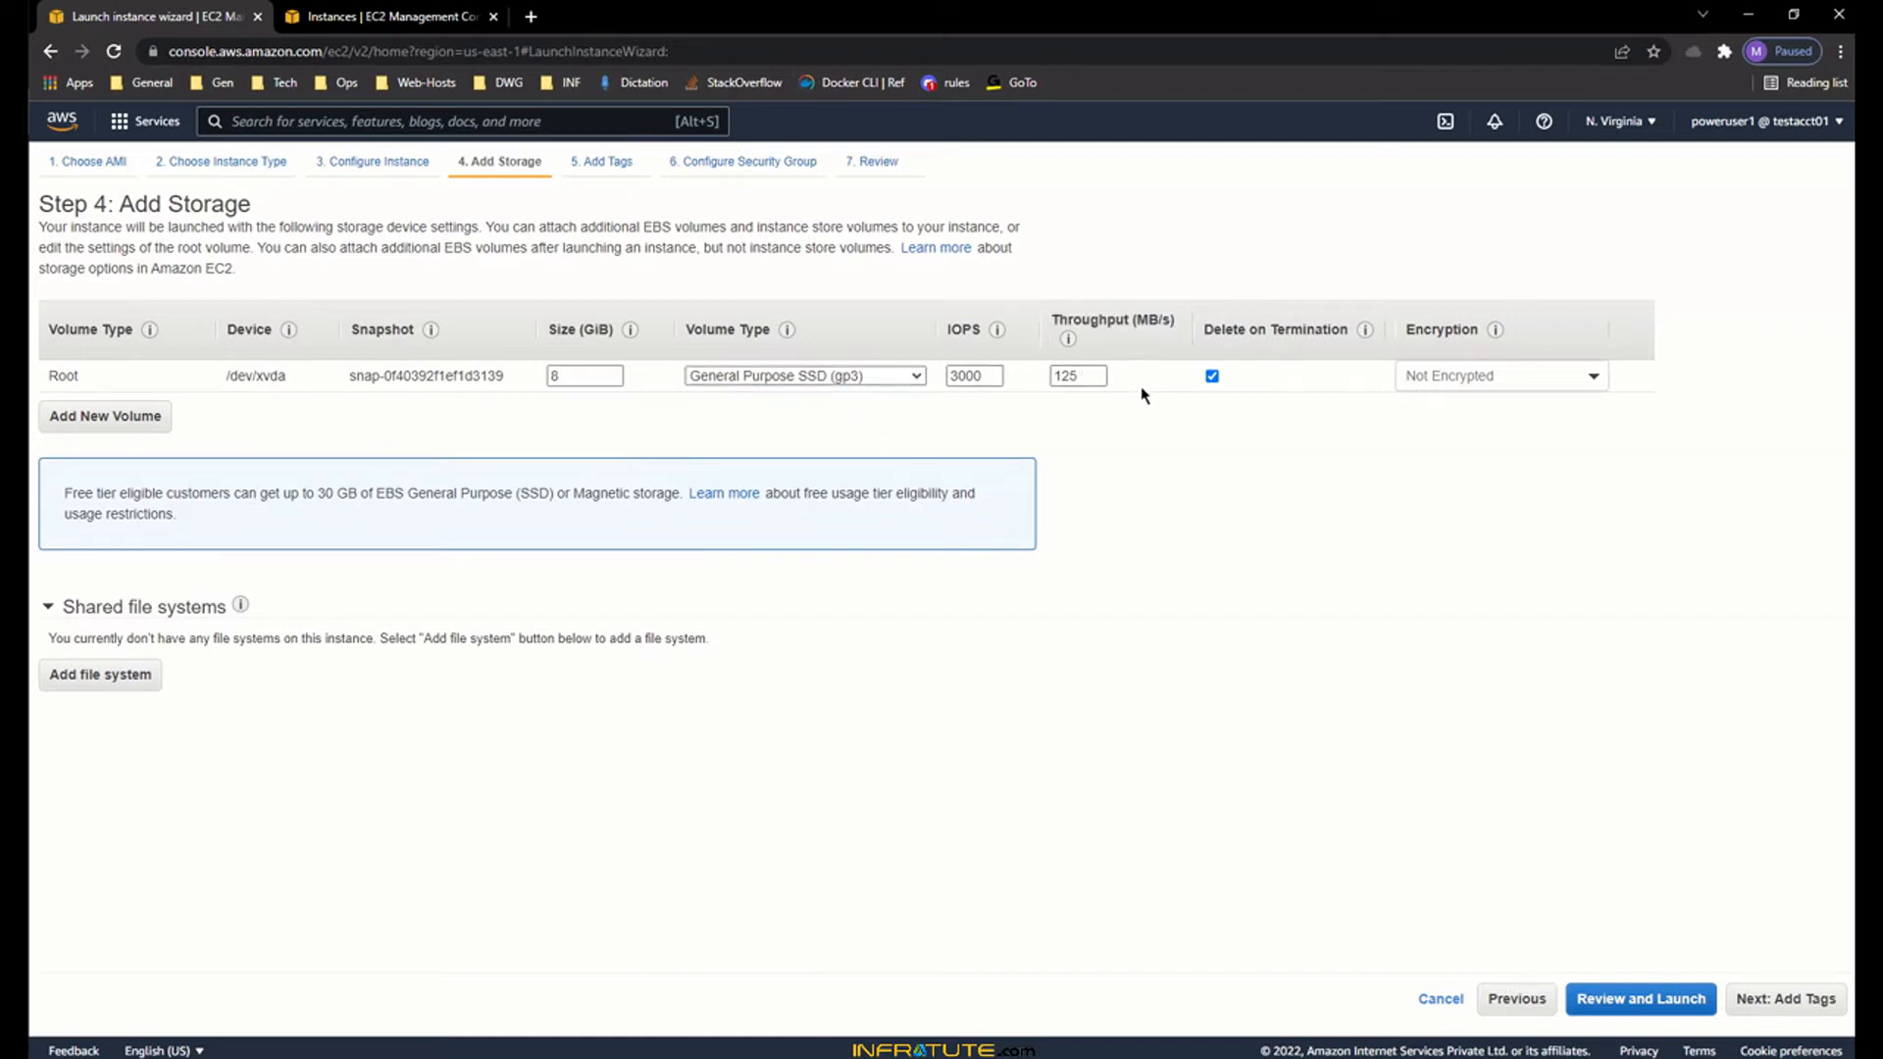
- Switch the root volume to Provisioned IOPS SSD (io1) and check how its IOPS are defined
click(916, 378)
click(898, 432)
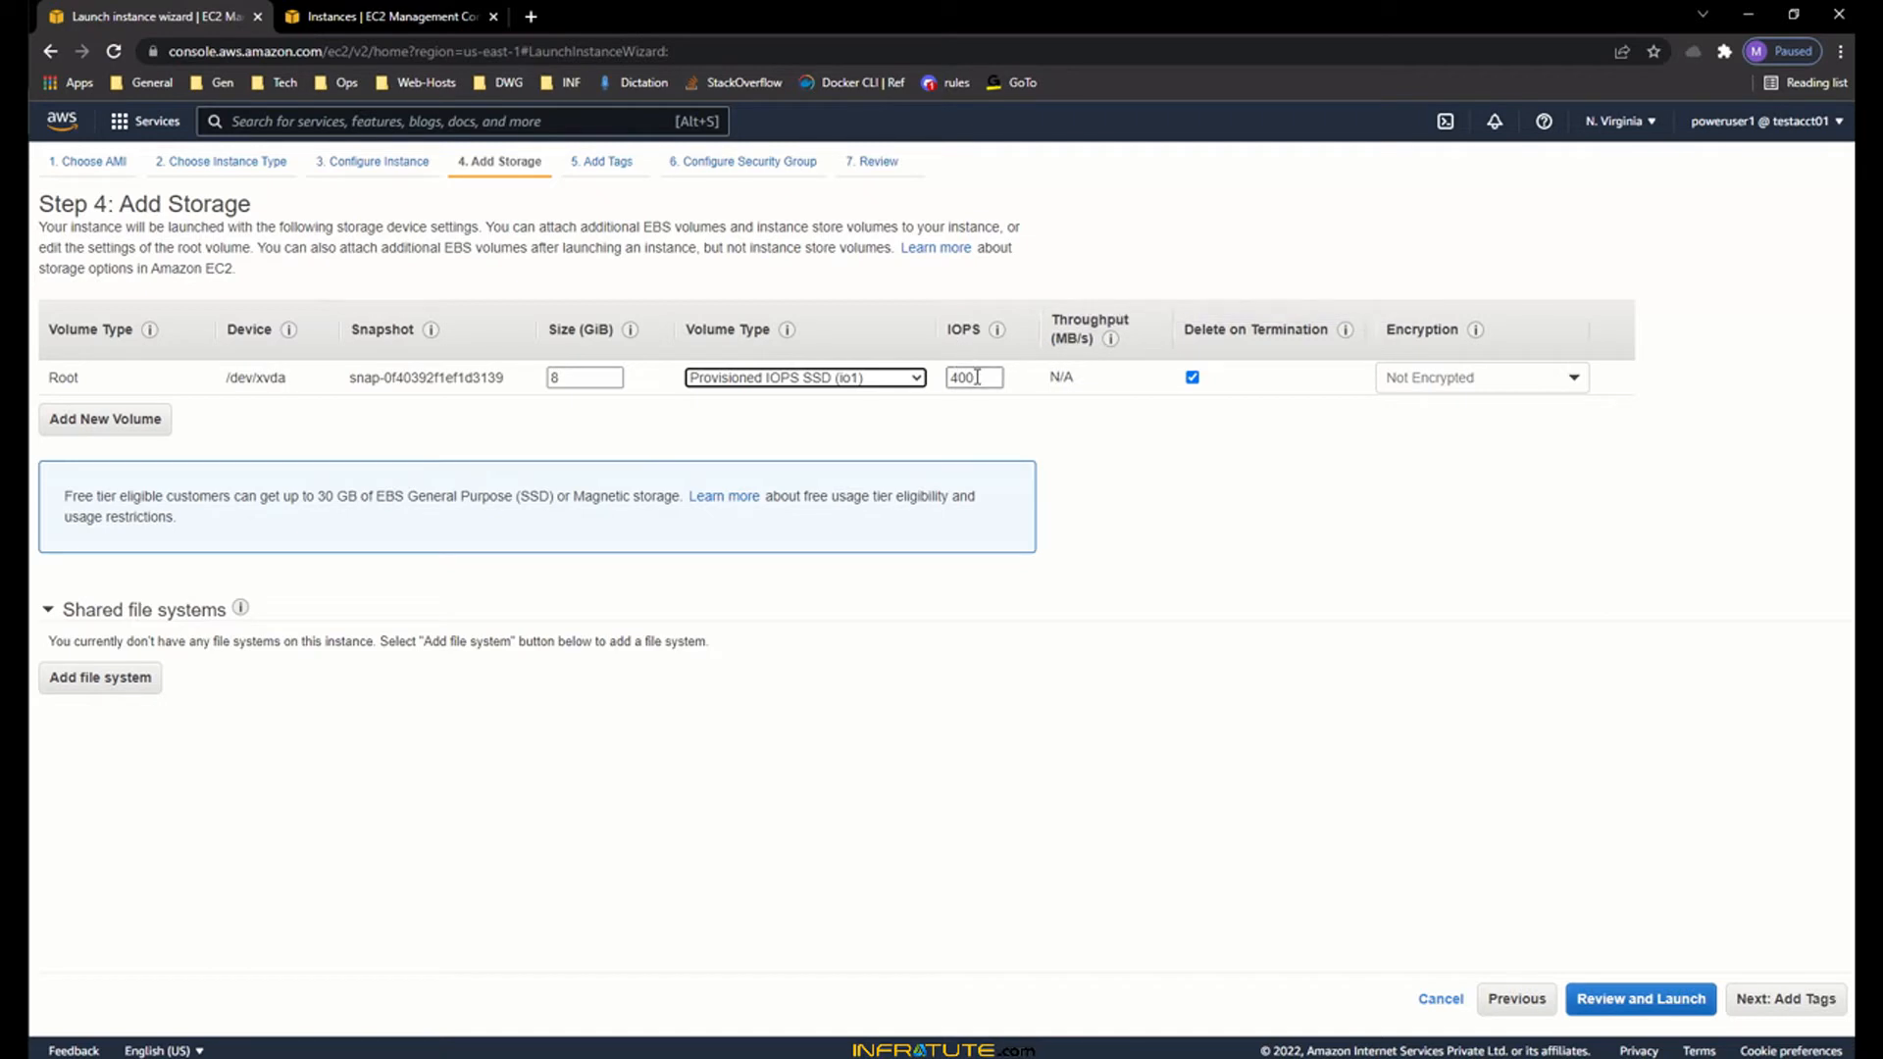
mouse_move(999, 334)
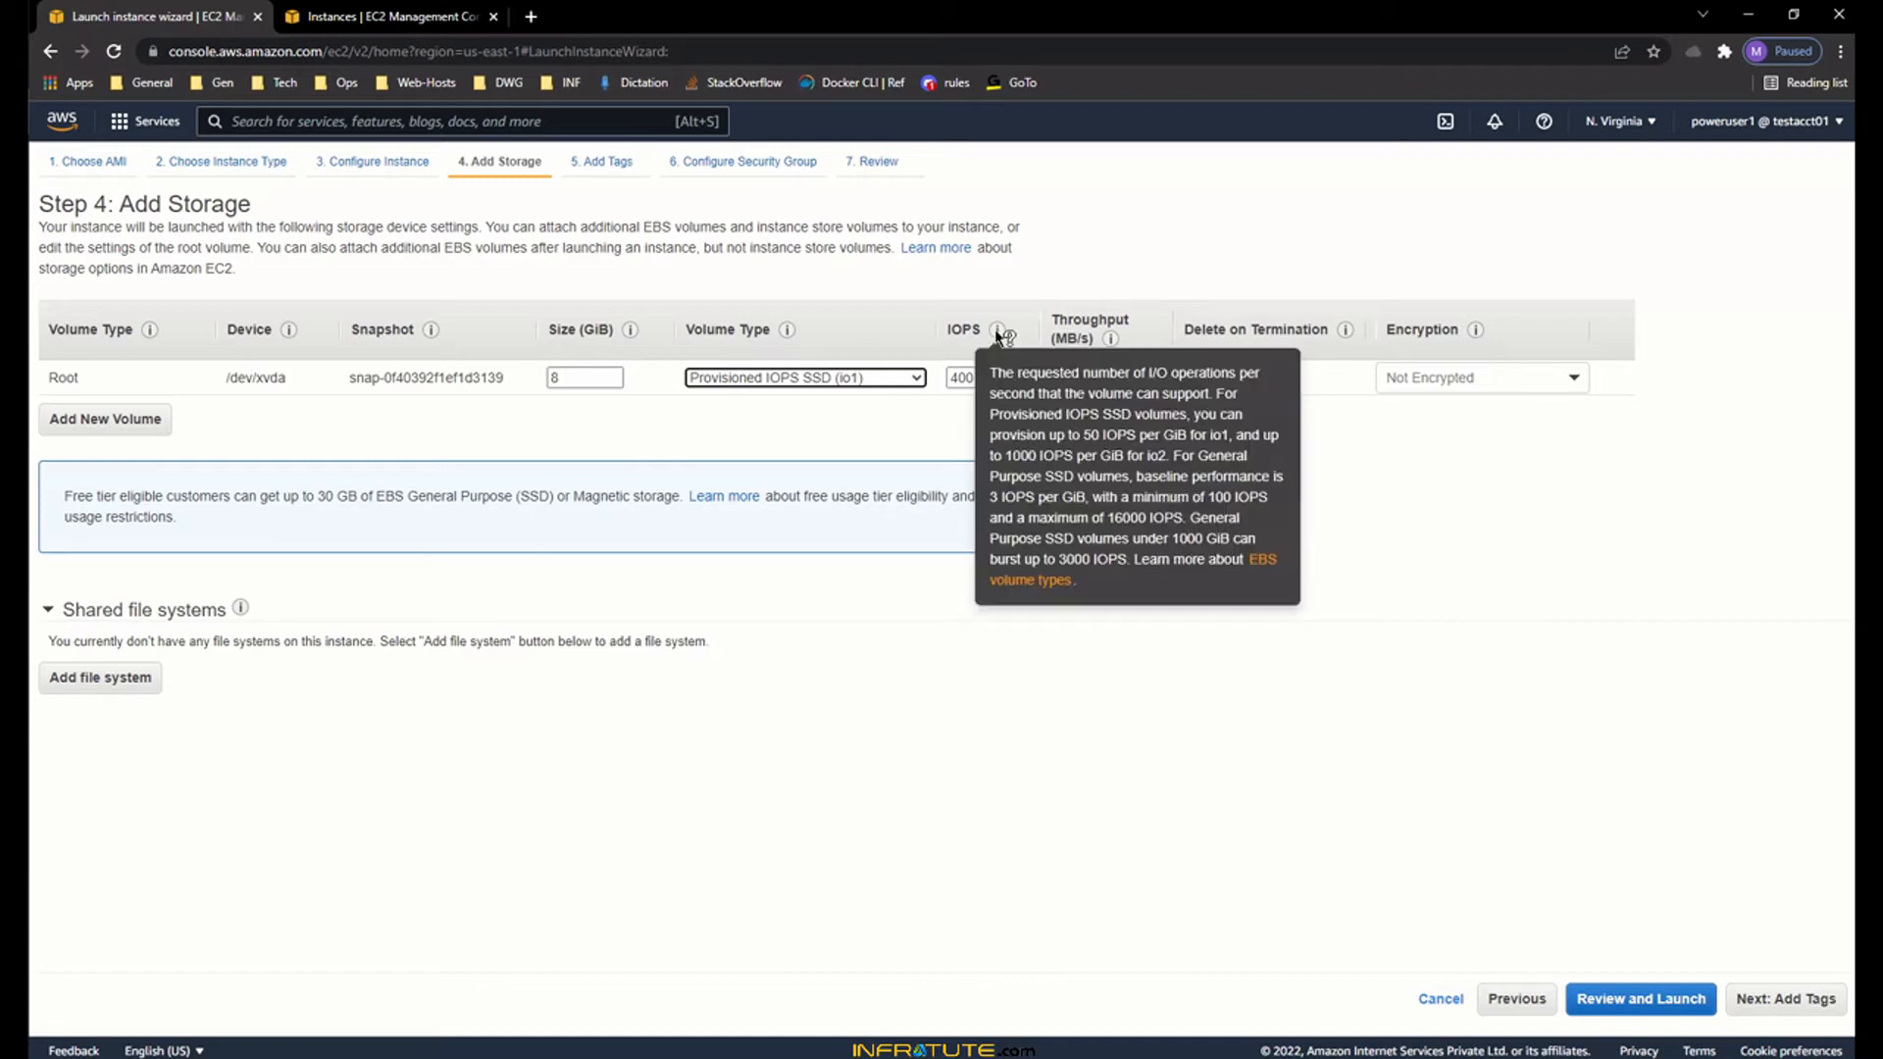
- Change the root volume to Provisioned IOPS SSD (io2) and check its IOPS and throughput
click(879, 391)
click(867, 438)
click(868, 382)
click(865, 448)
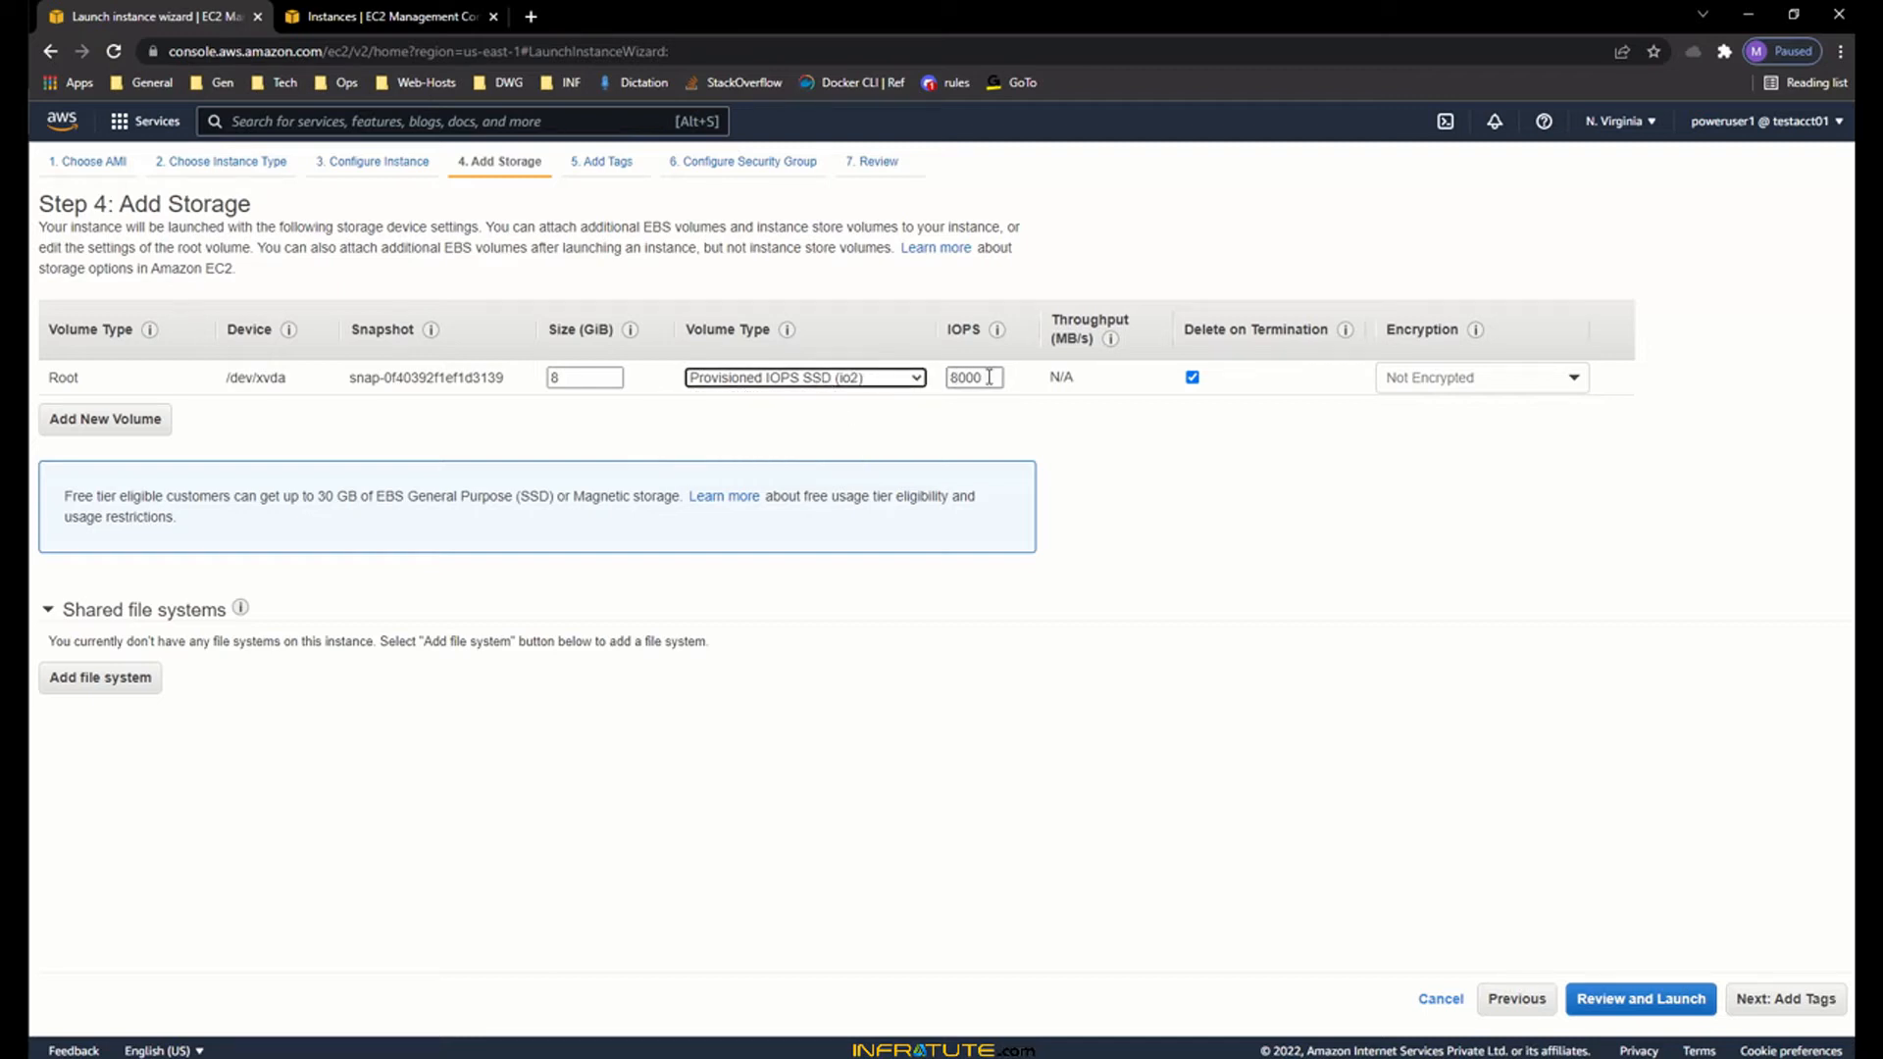
drag(1049, 380, 1102, 379)
click(1101, 380)
- Change the root volume to Magnetic (standard) and check its IOPS and throughput
click(903, 385)
click(888, 472)
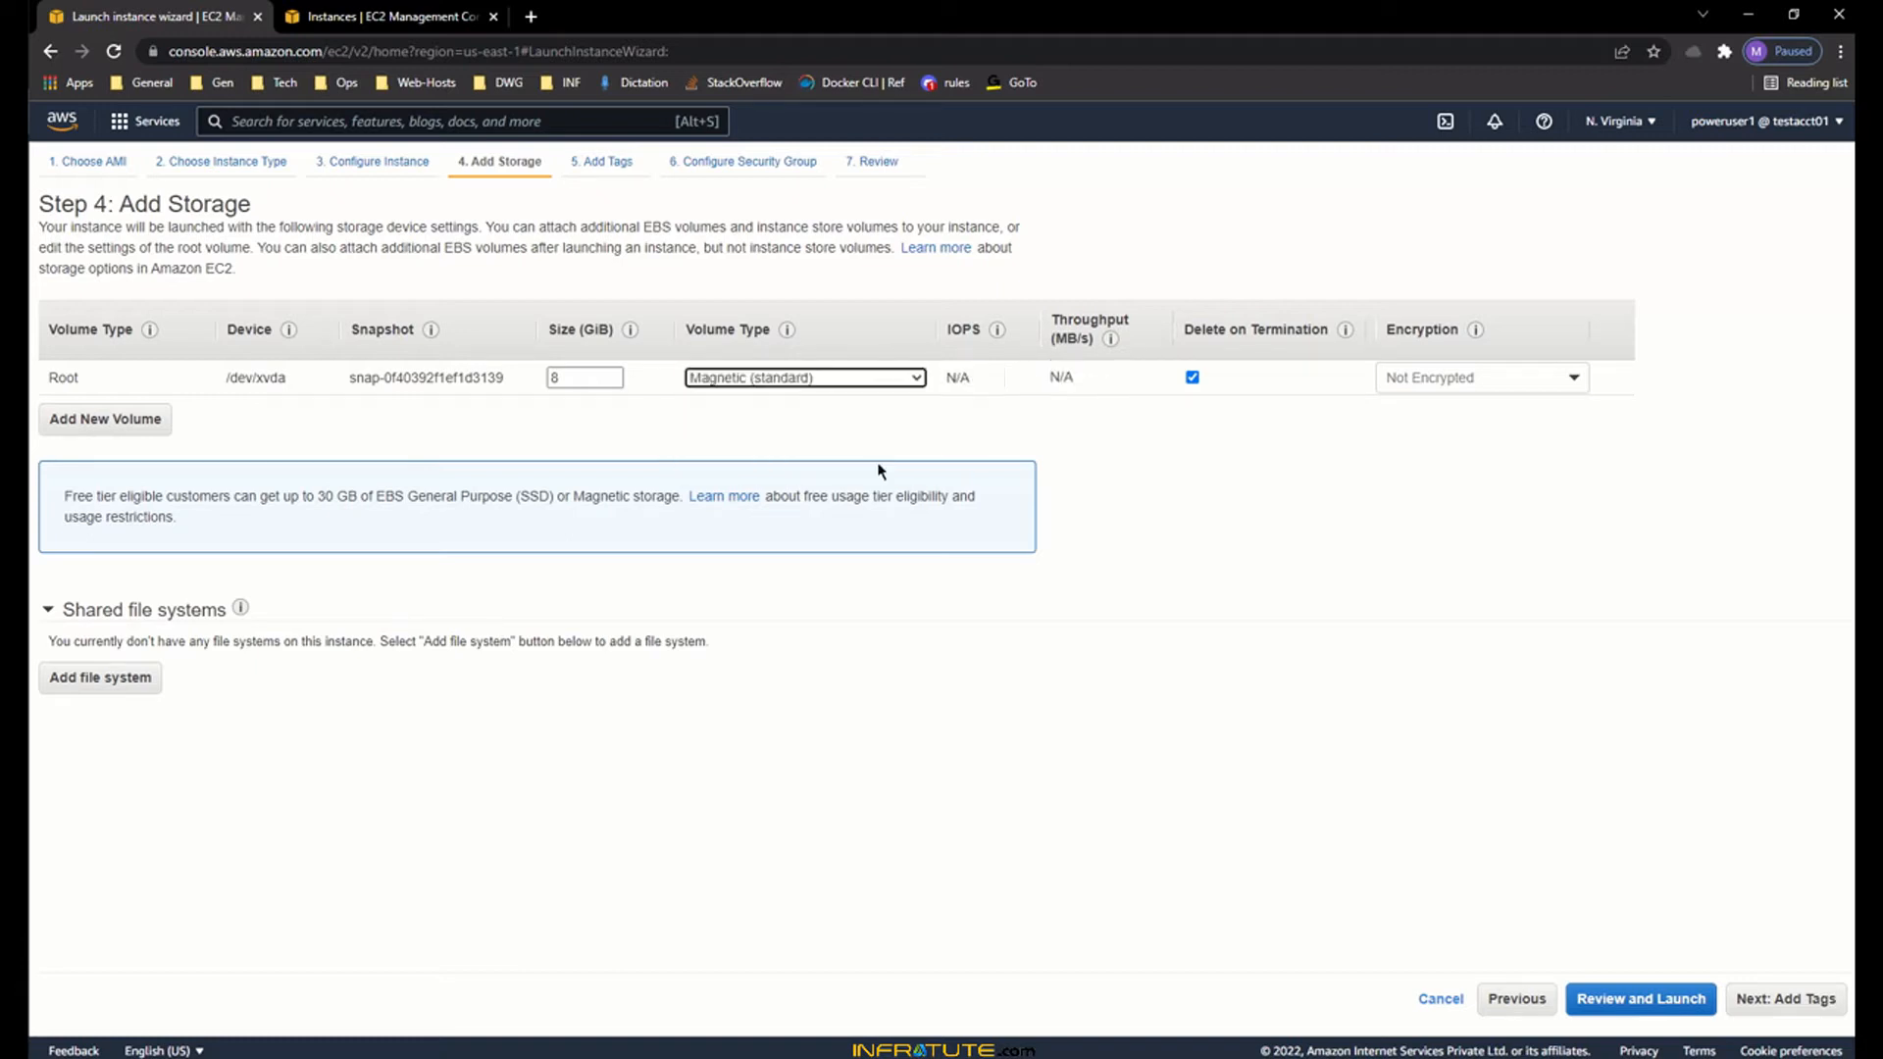
click(950, 378)
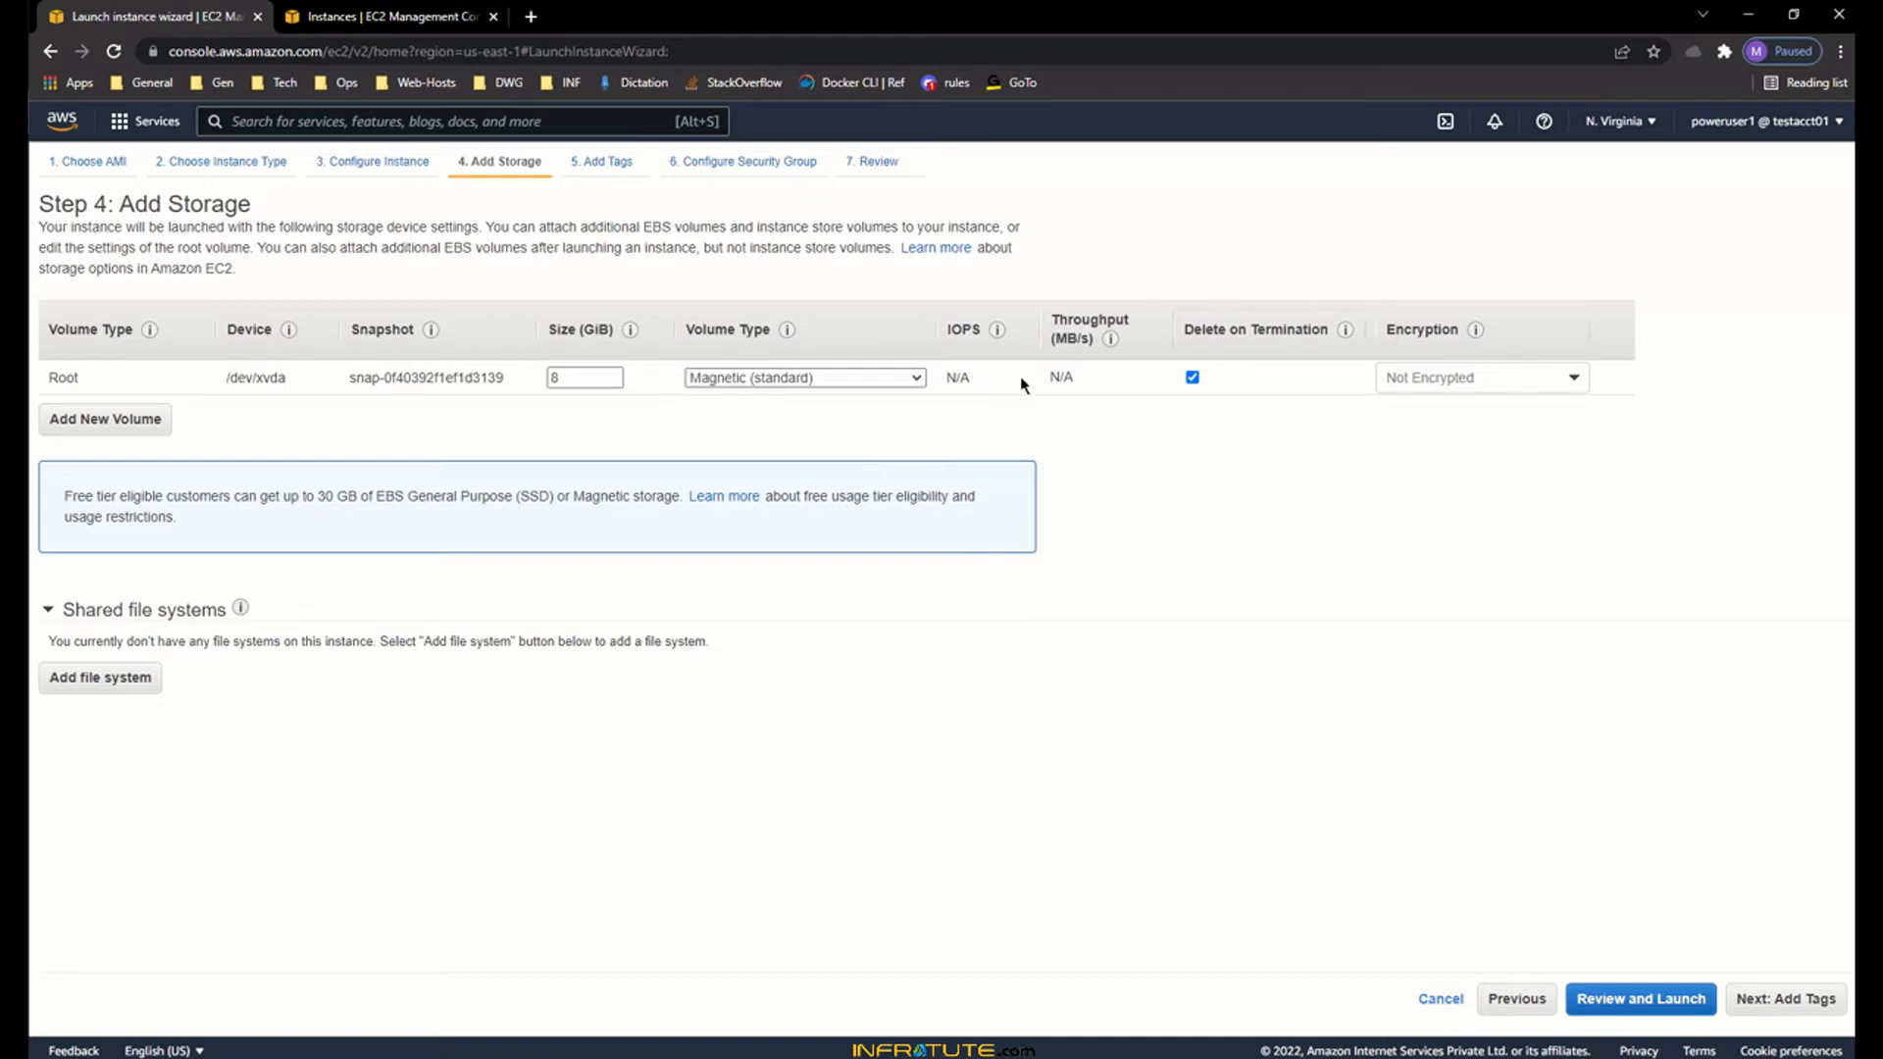
drag(1047, 378, 1097, 383)
drag(947, 377, 1089, 379)
click(982, 381)
click(986, 391)
click(1091, 379)
- Set the root volume's type to General Purpose SSD (gp2)
click(895, 382)
click(884, 398)
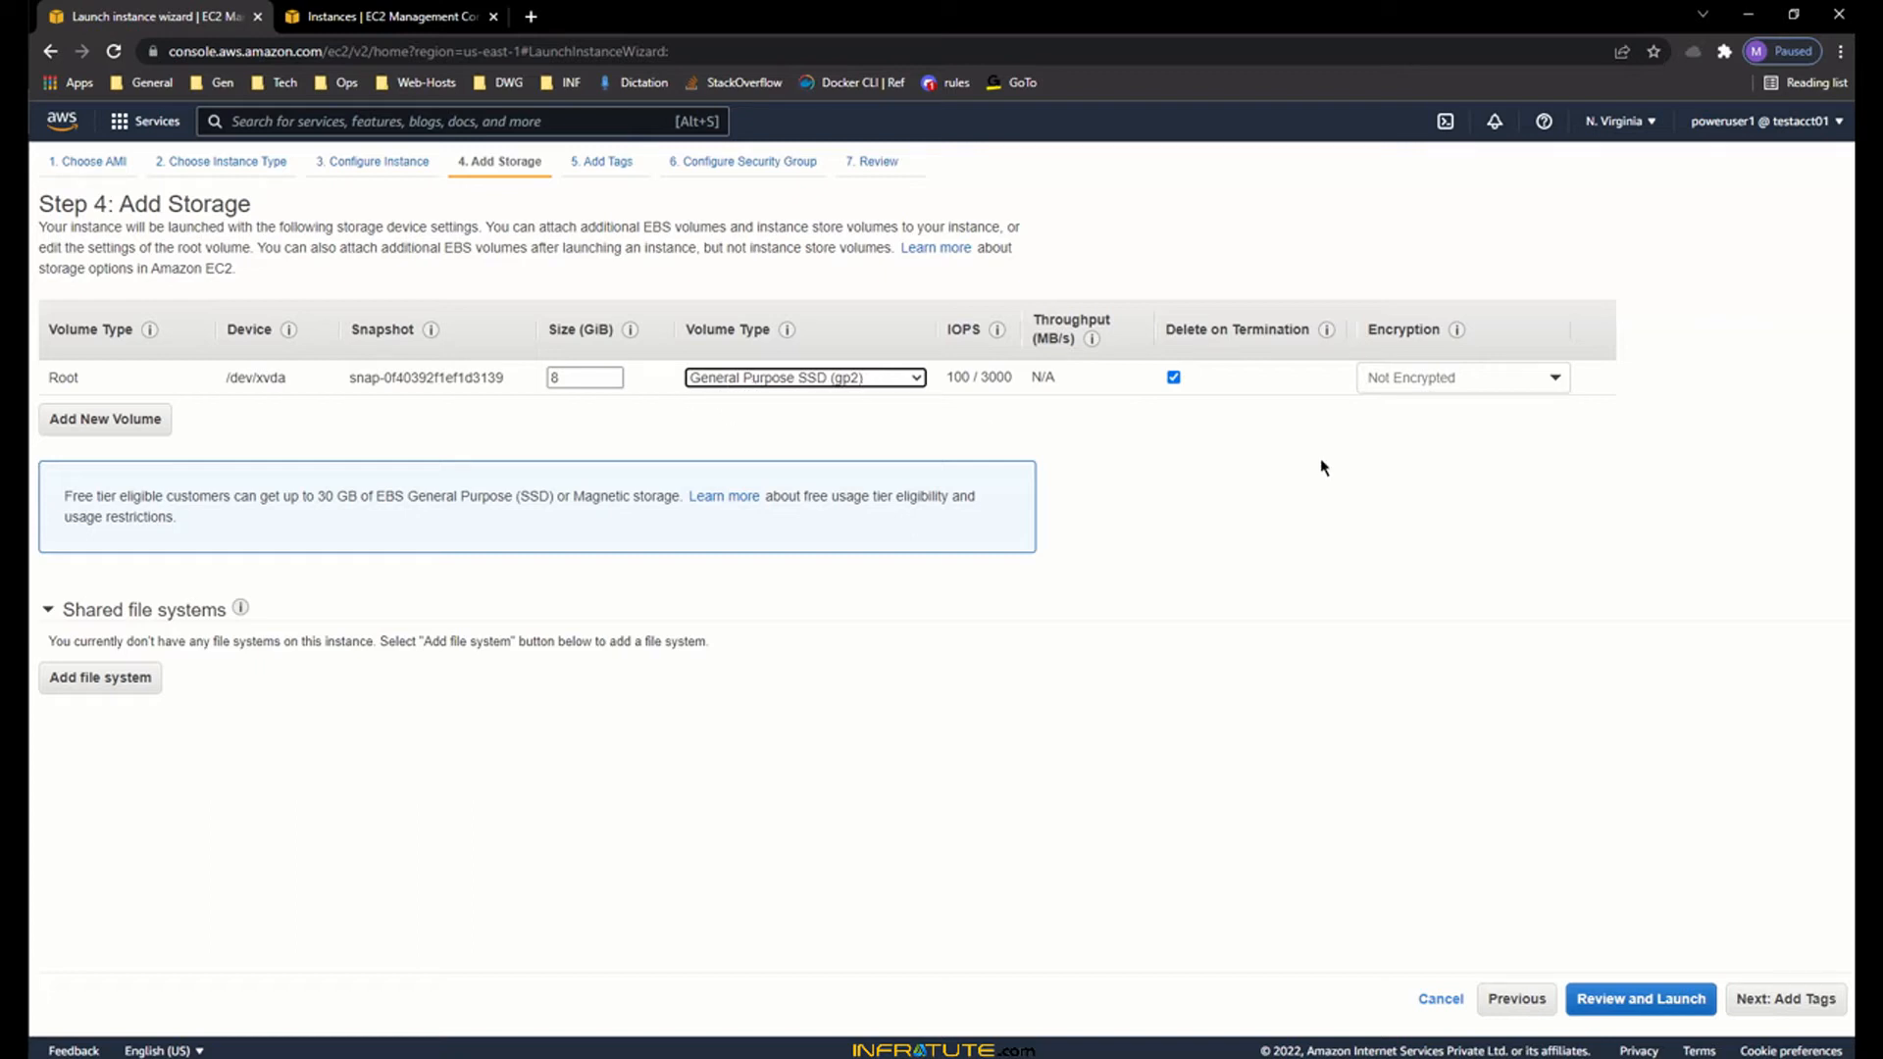
click(1202, 408)
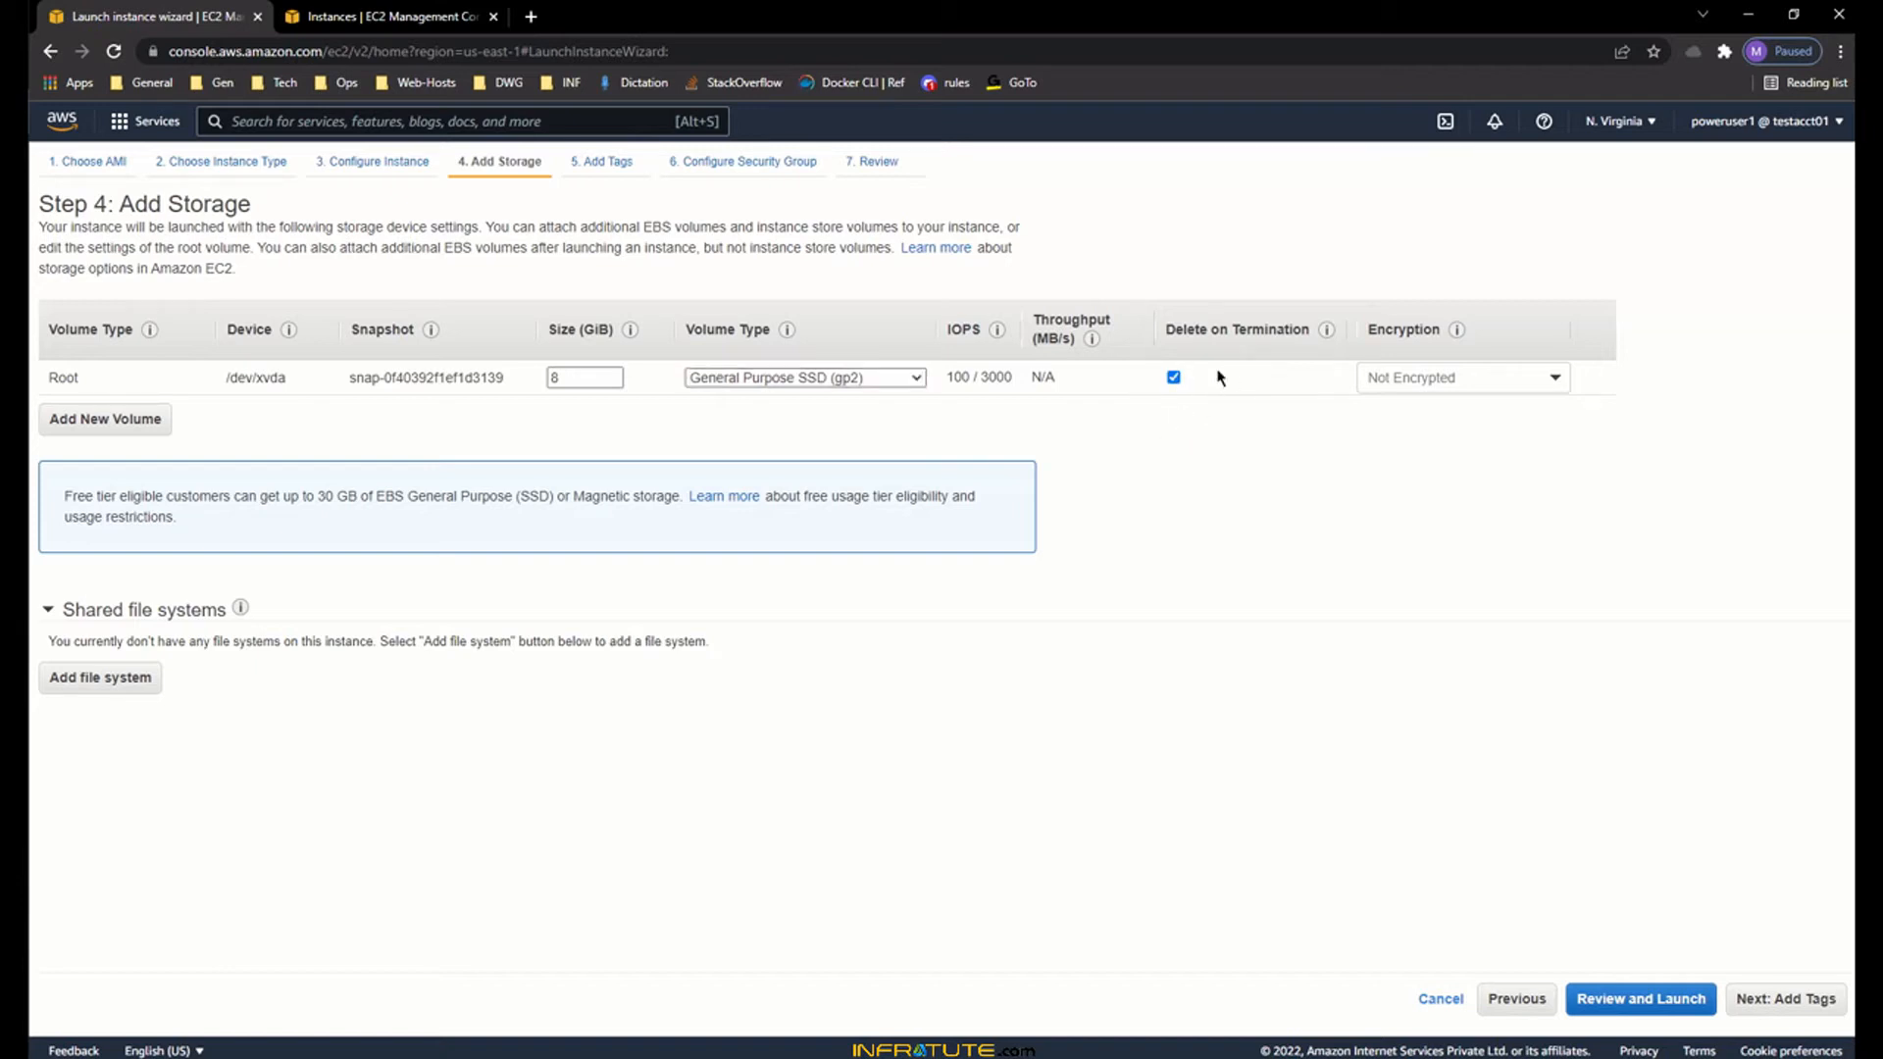
- Review the root volume's Delete on Termination option and continue to the tags
click(1172, 379)
drag(1165, 329, 1283, 330)
click(1169, 330)
drag(1167, 330, 1294, 330)
click(1167, 330)
click(1293, 330)
click(1750, 1000)
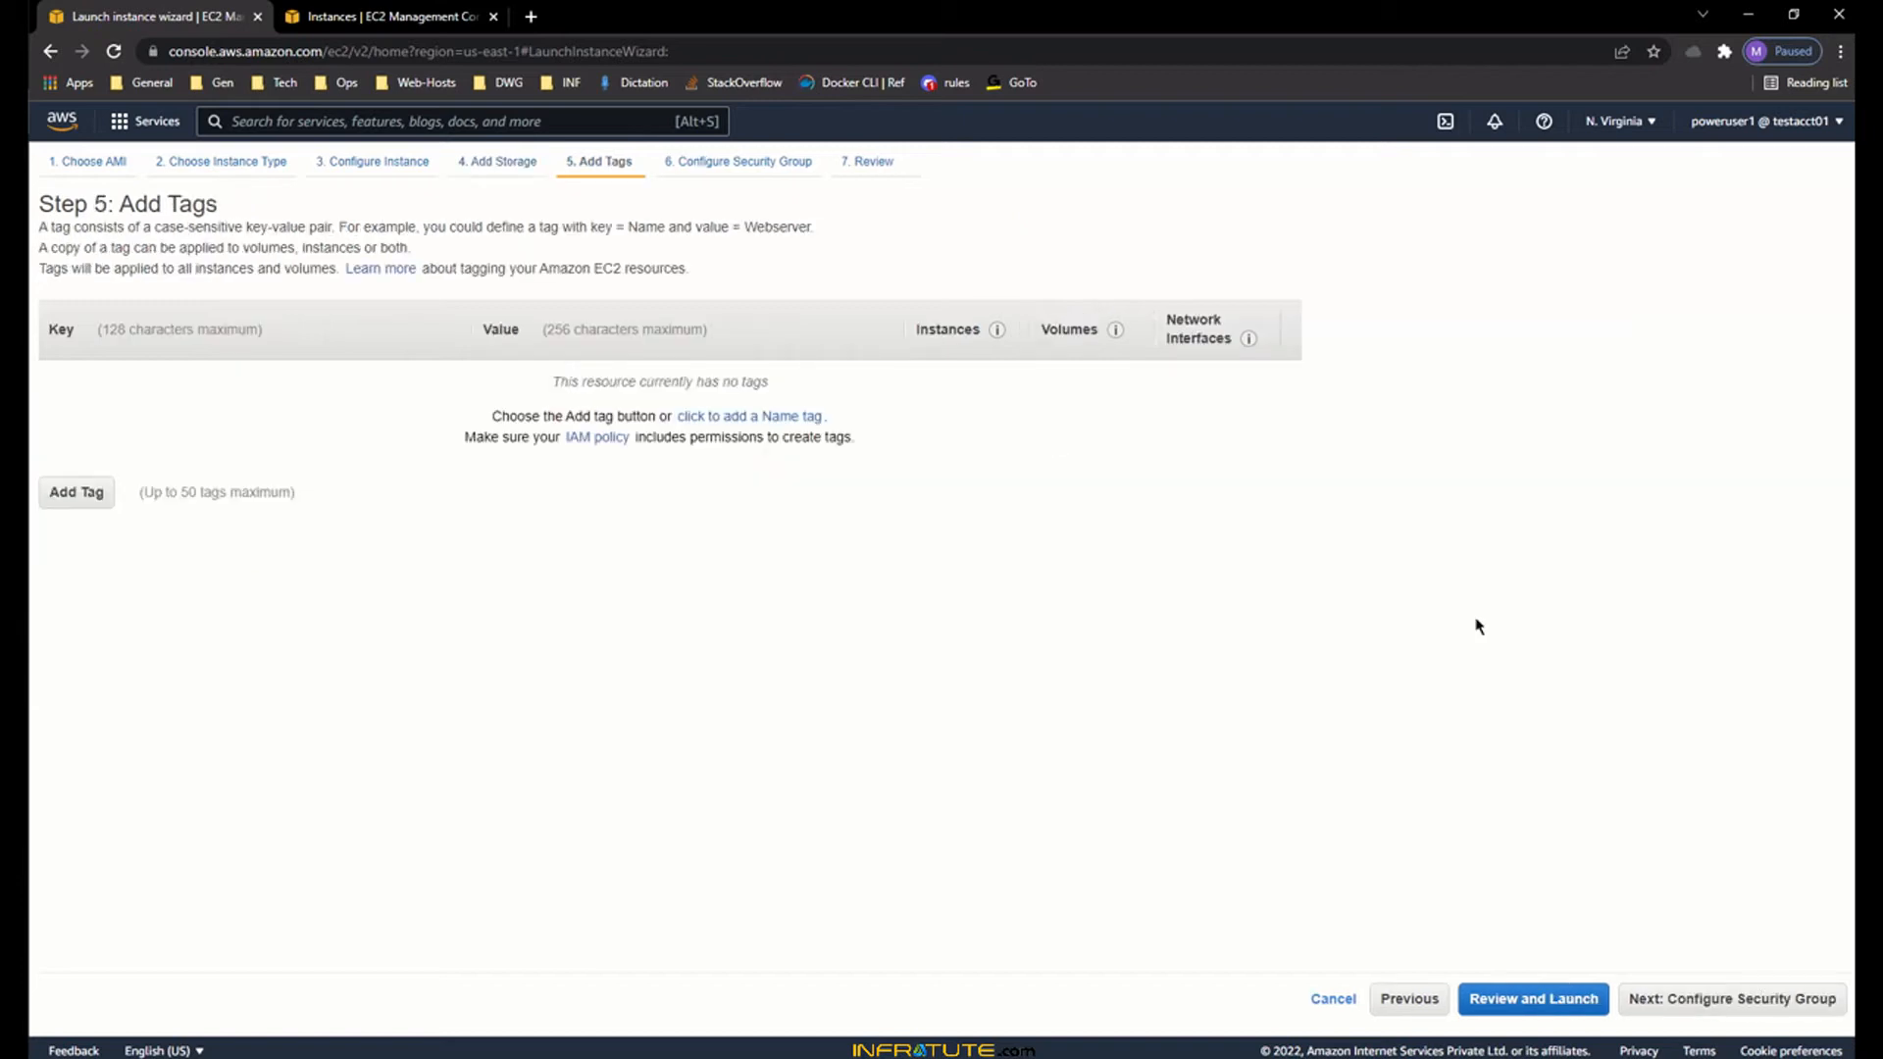
- Add a tag with key Test Instance and value Server Instance 1, and continue to the security group configuration
click(64, 493)
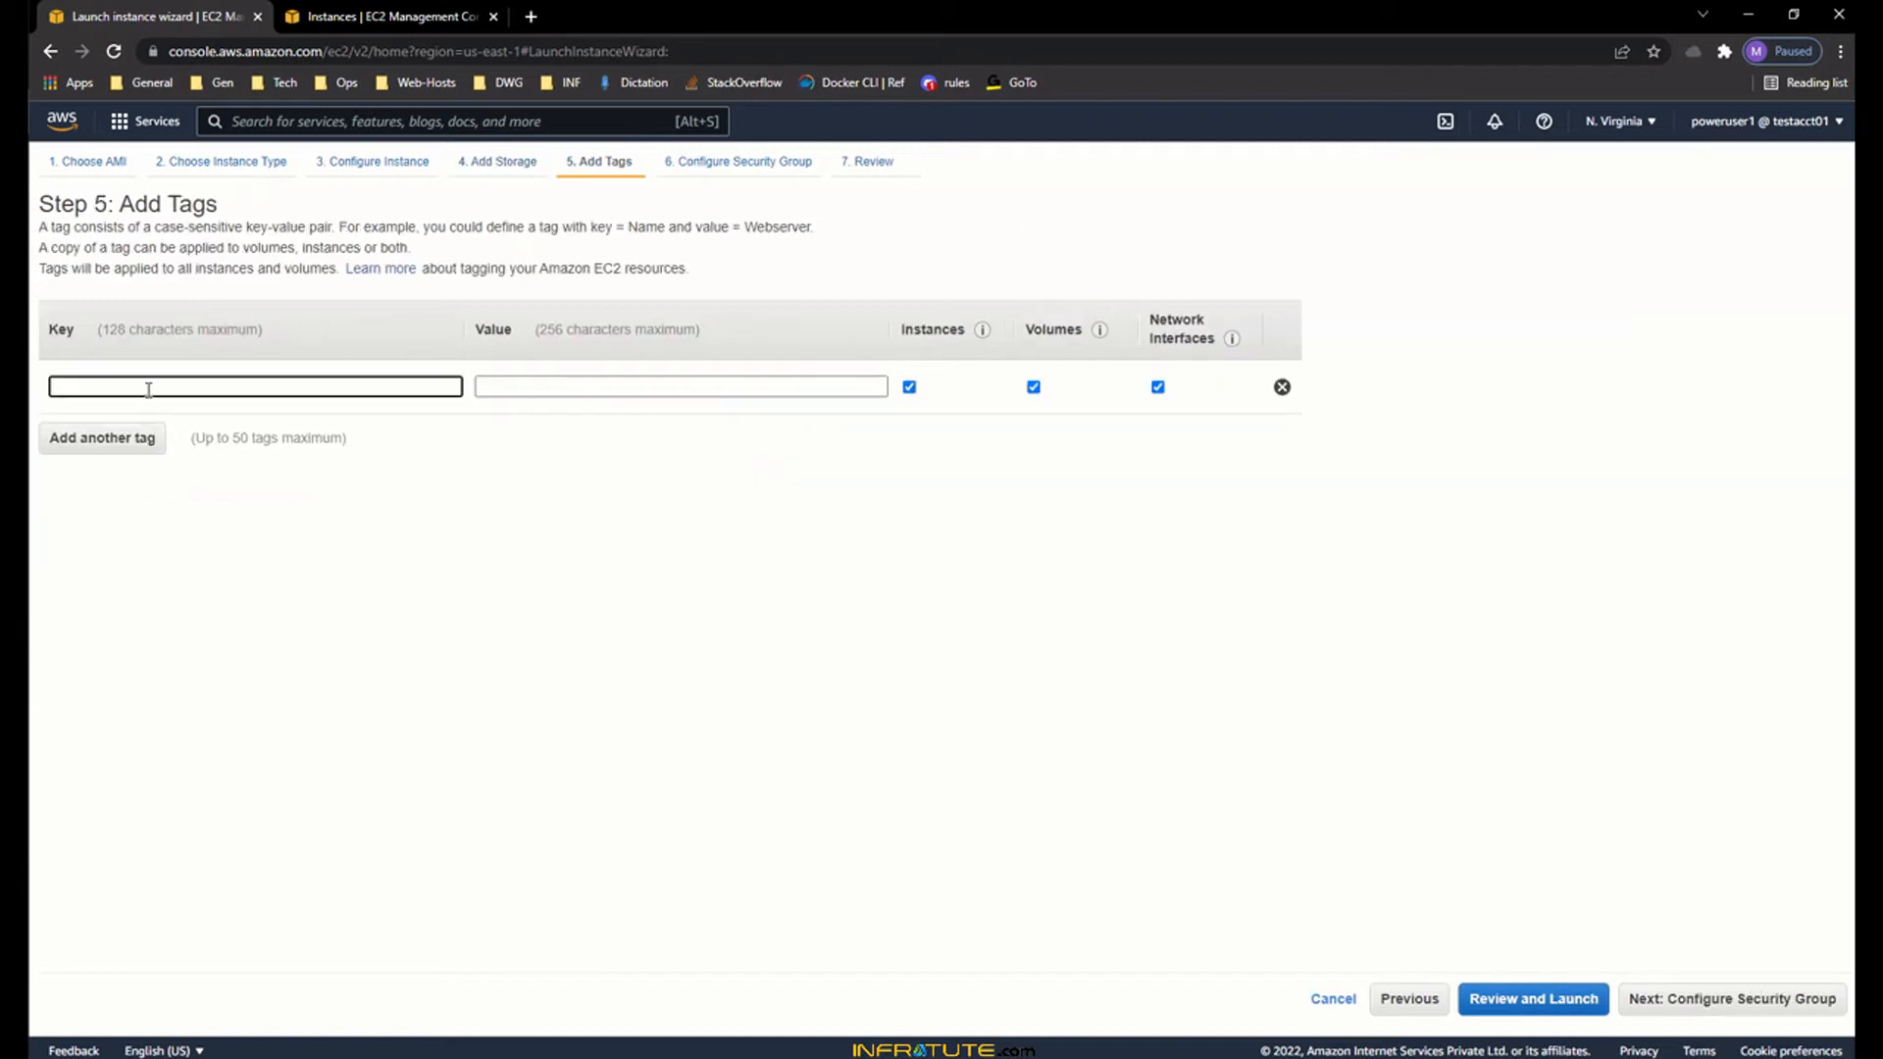
text(Test Instance)
key(Tab)
text(Server)
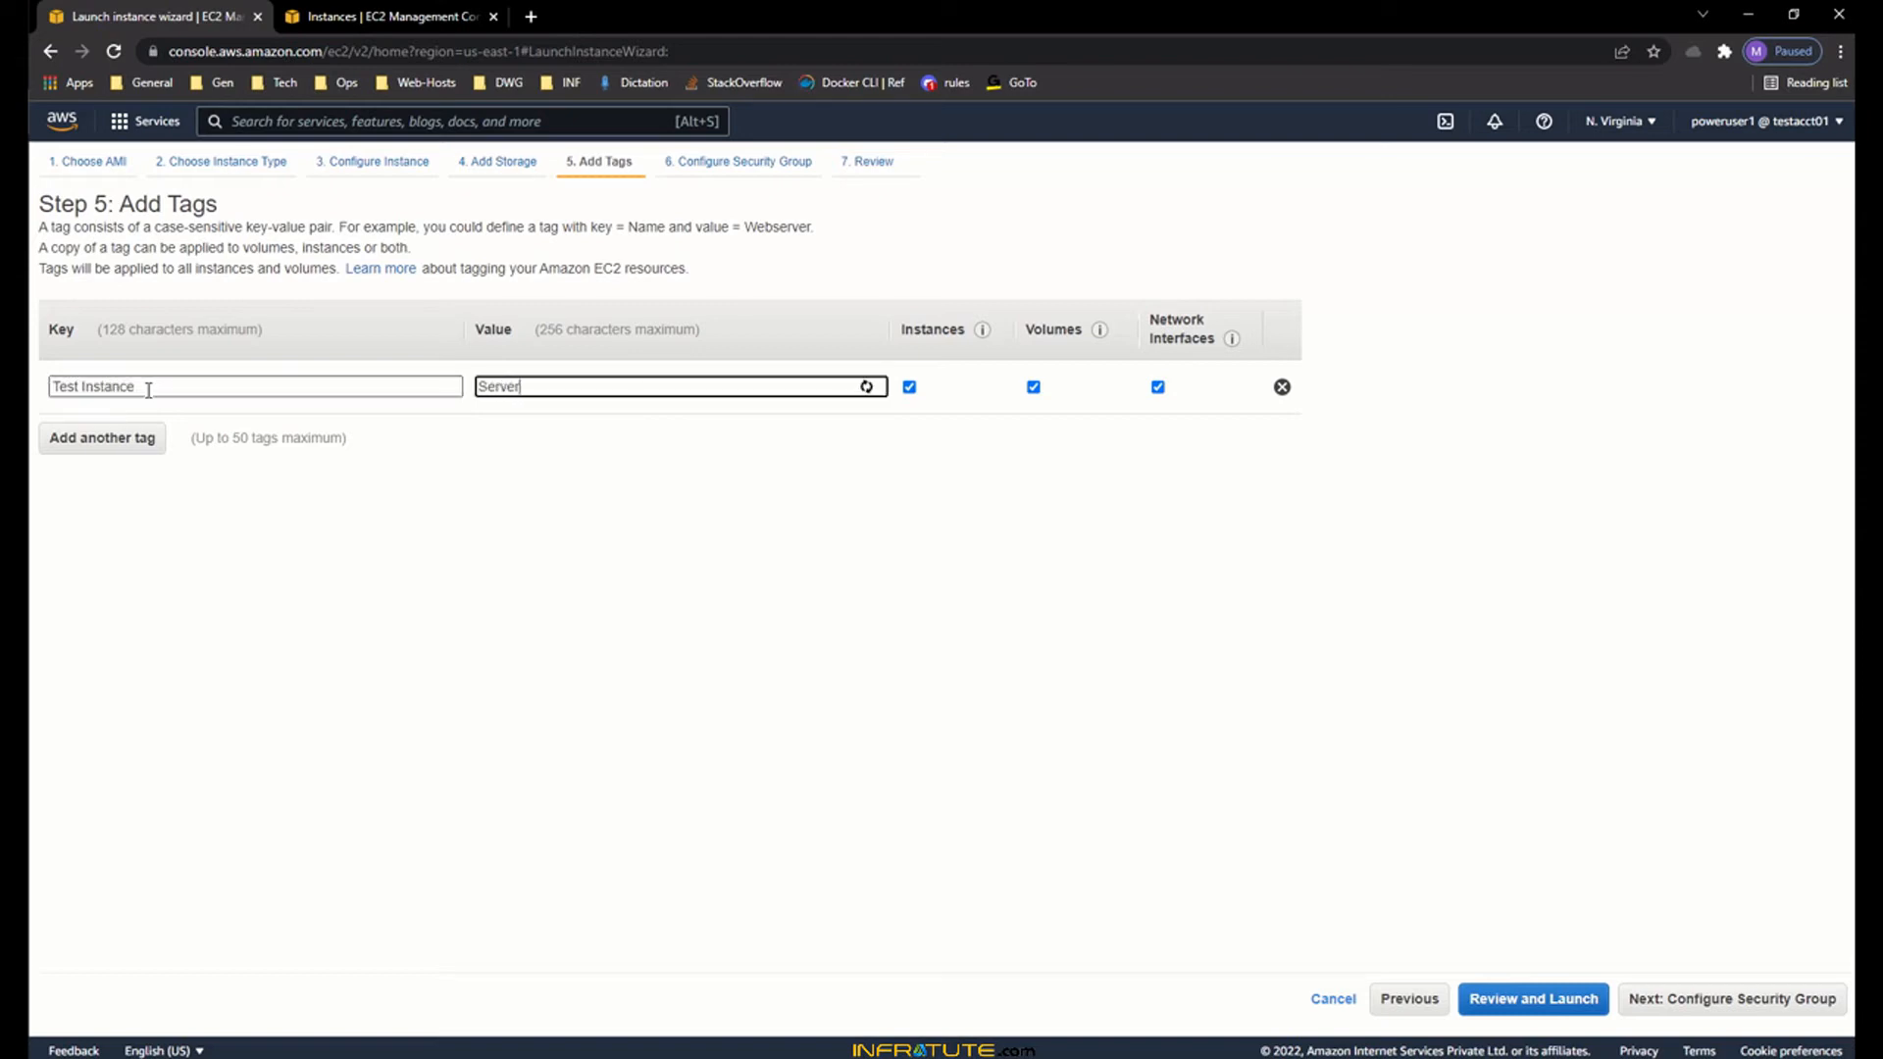
text( Instance 1)
click(1636, 1010)
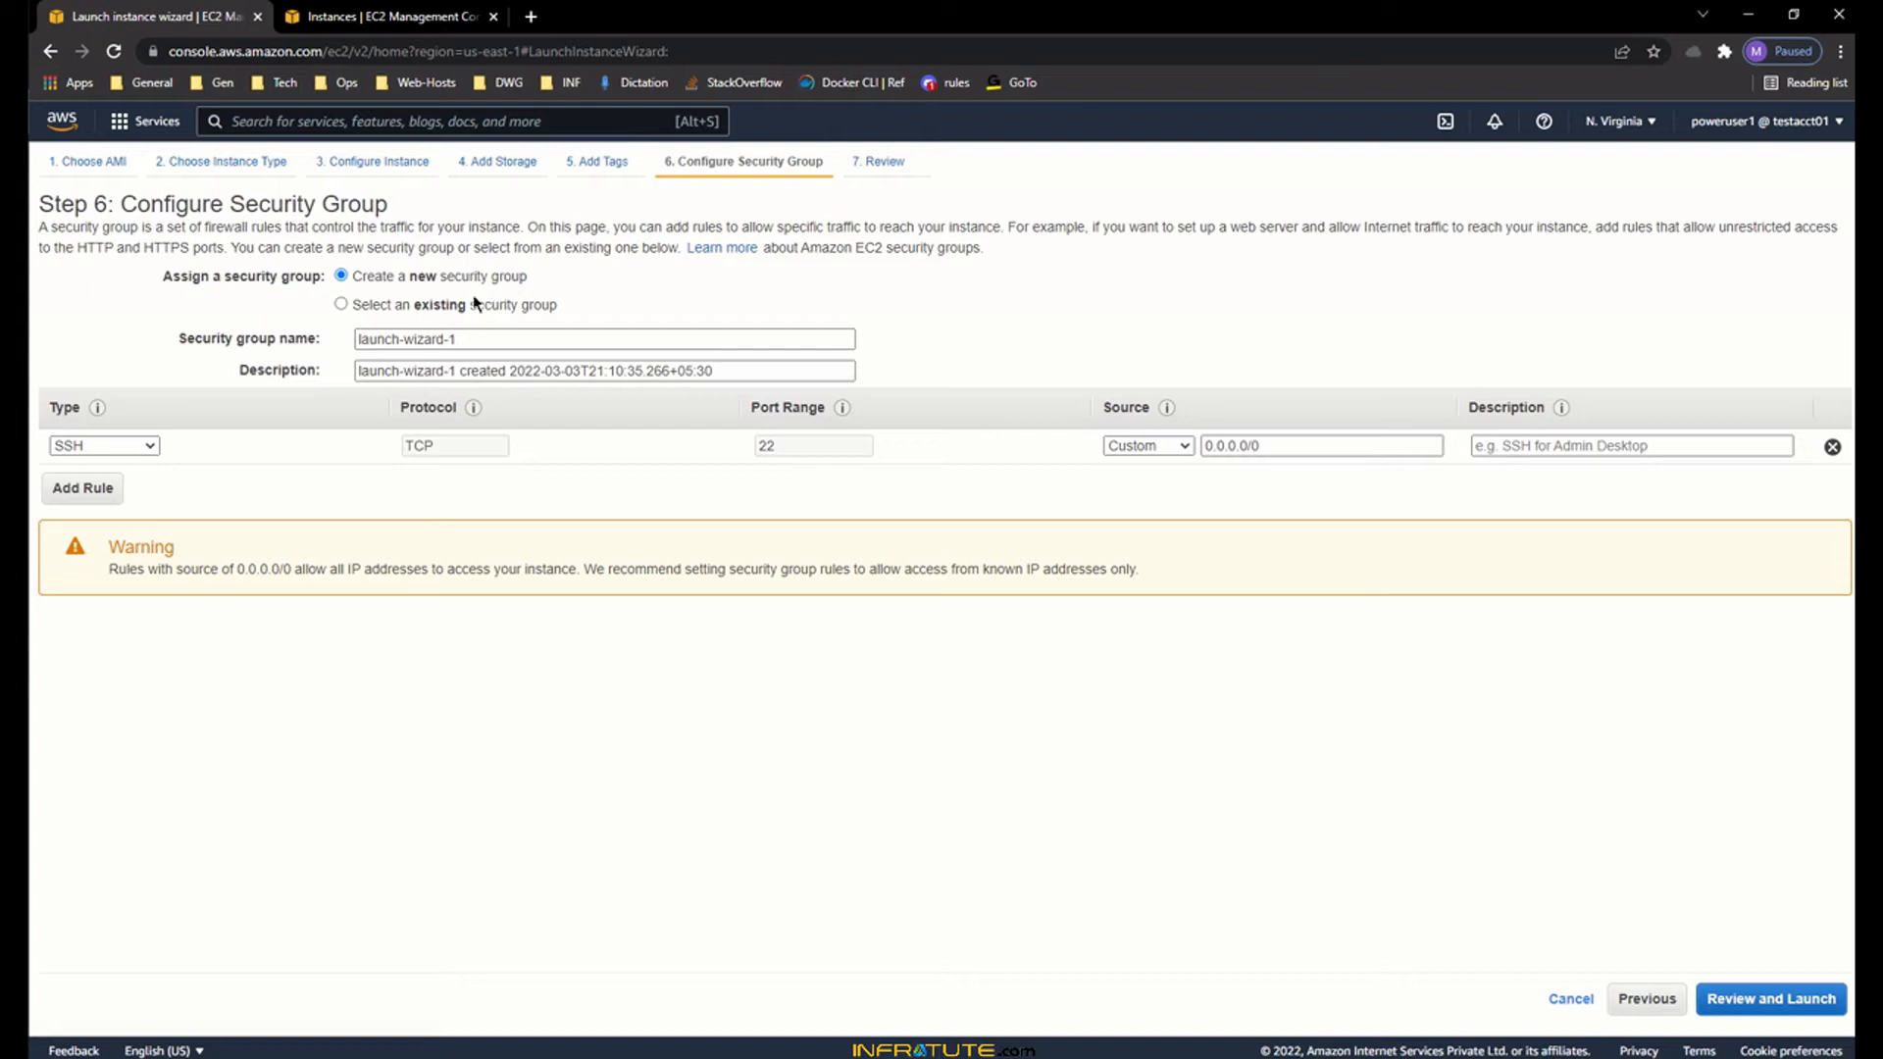
- Examine the available rule types for the SSH security group rule without changing its type
click(104, 447)
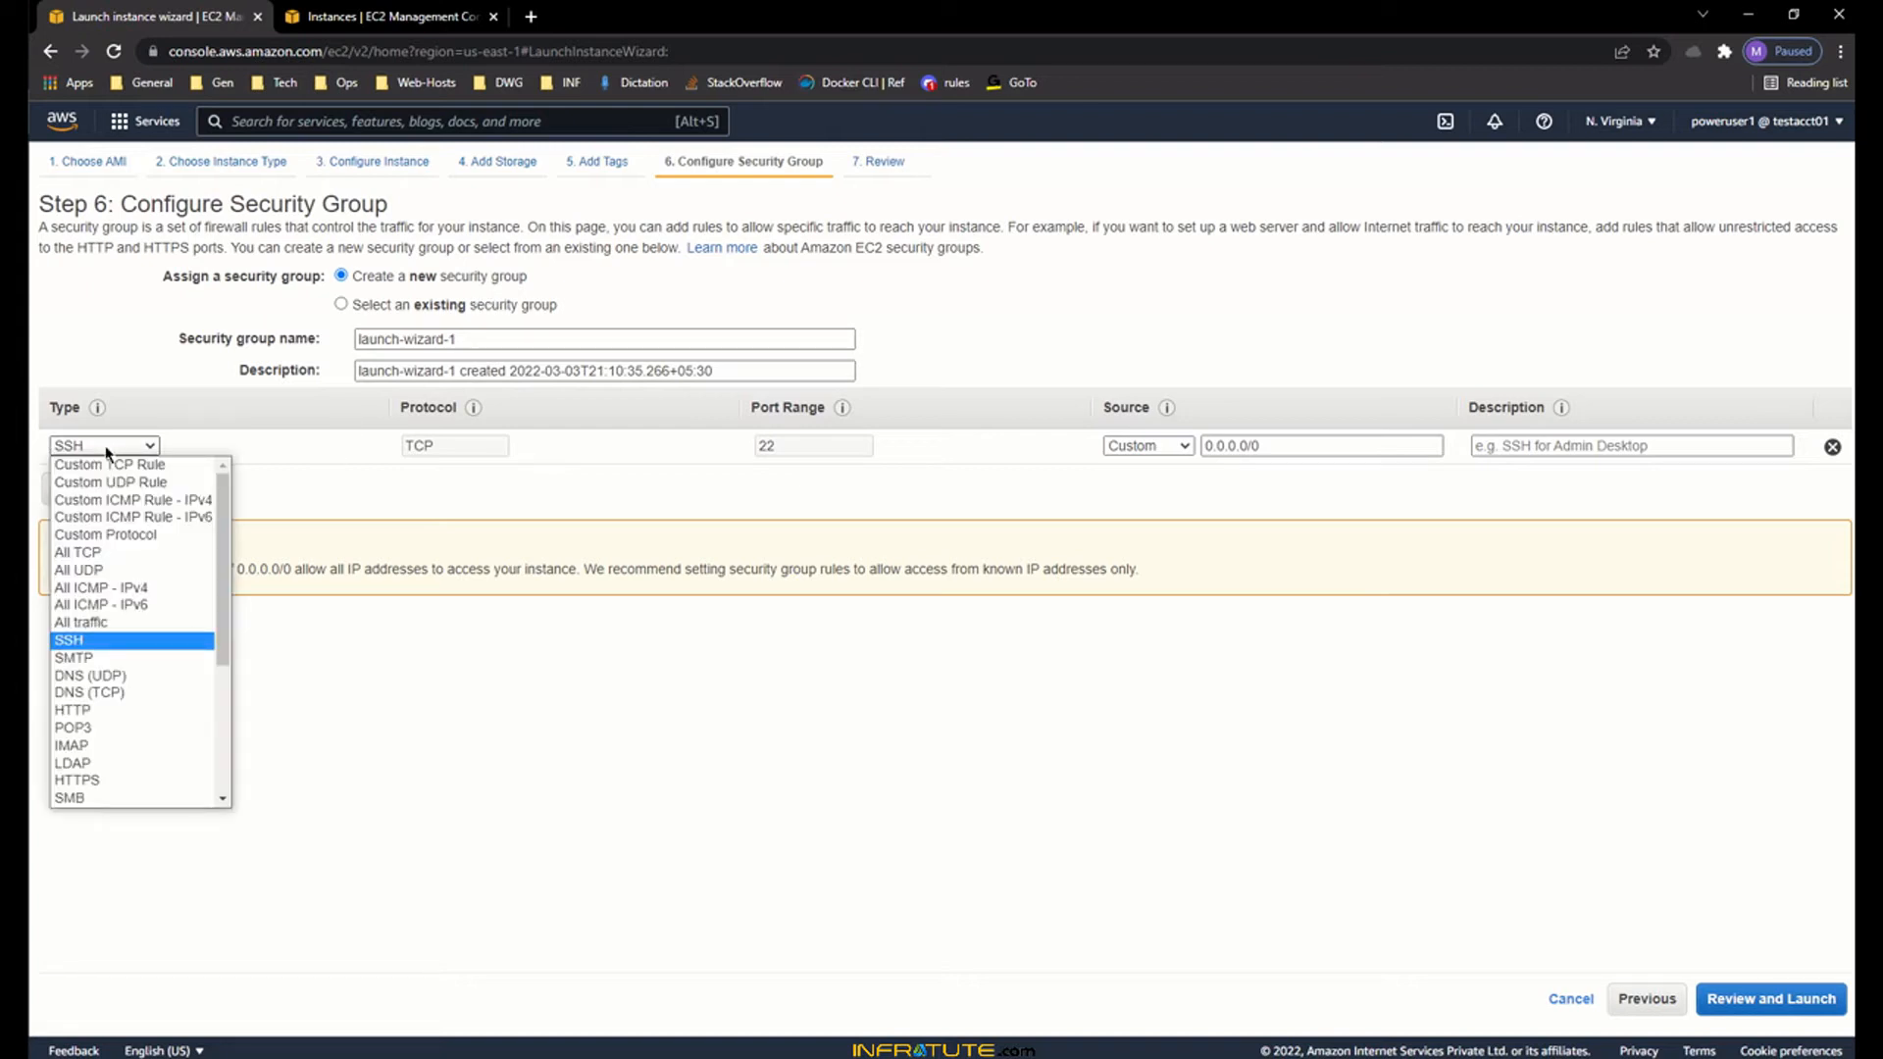
click(107, 451)
click(290, 482)
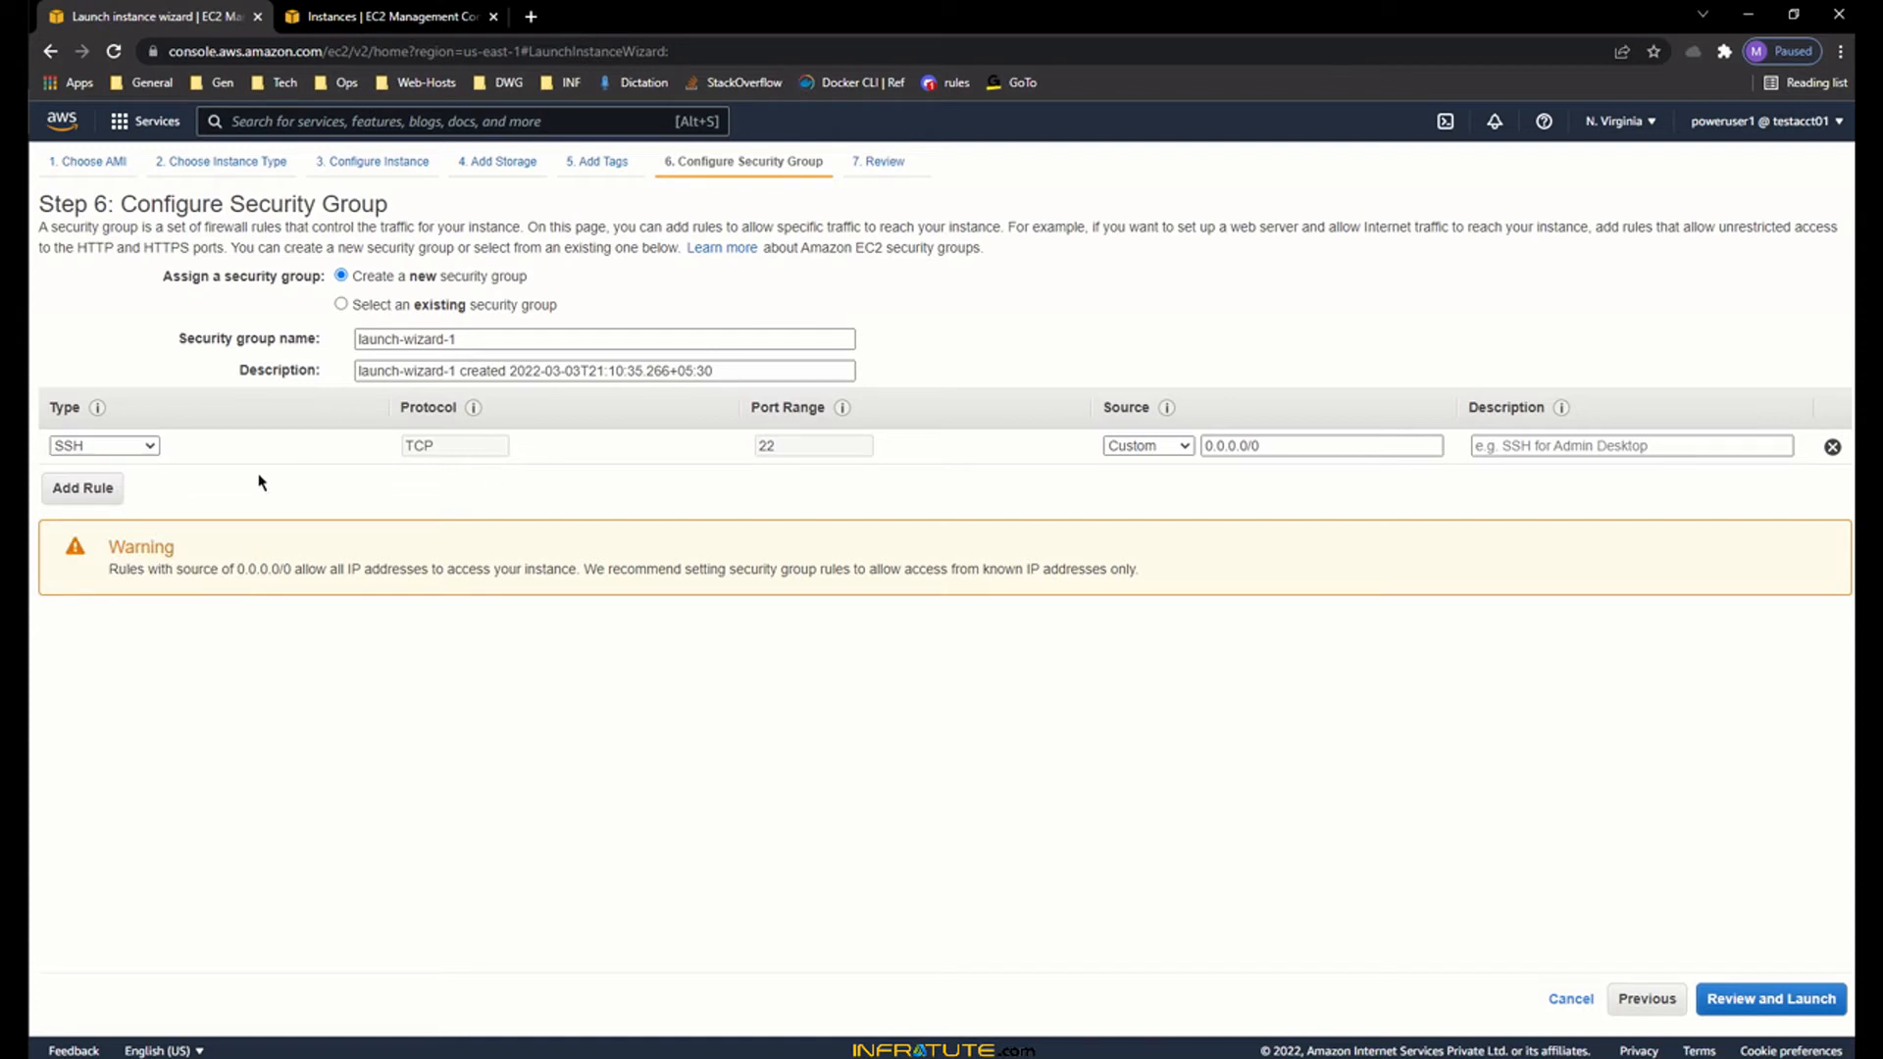
click(147, 448)
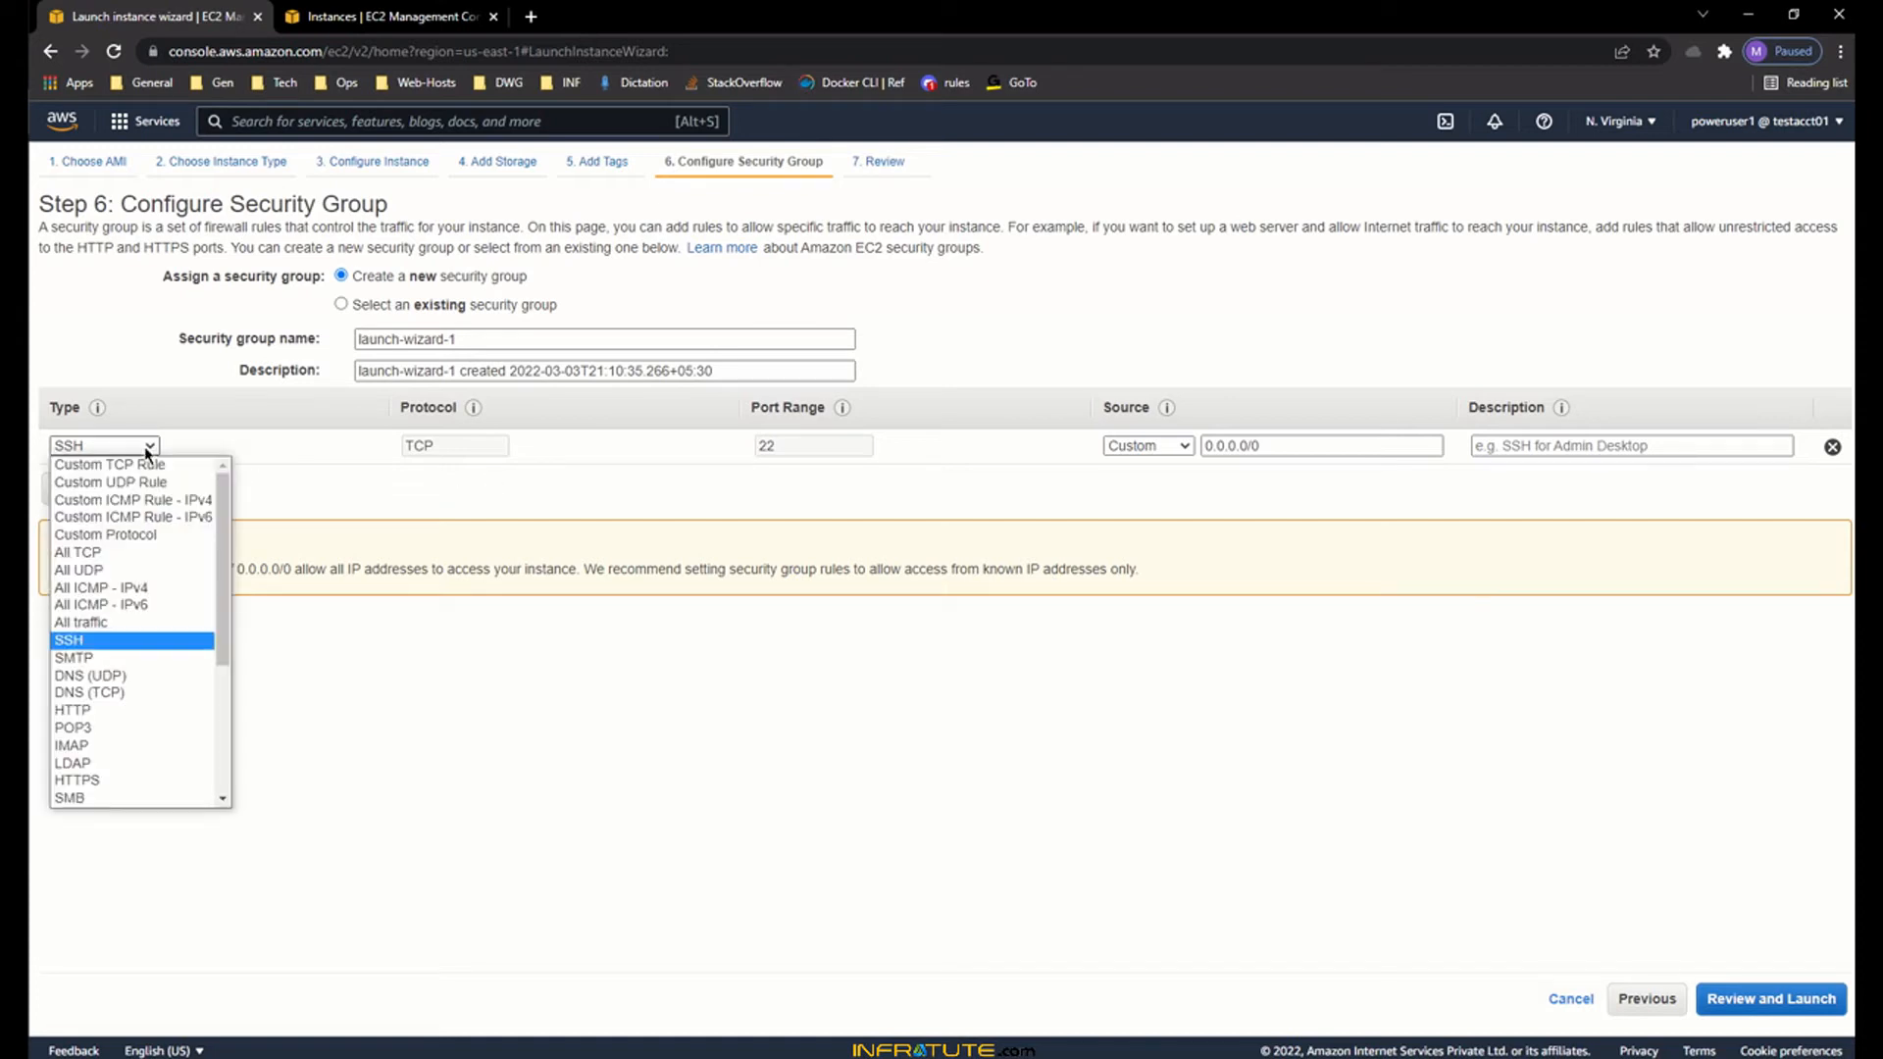
click(243, 453)
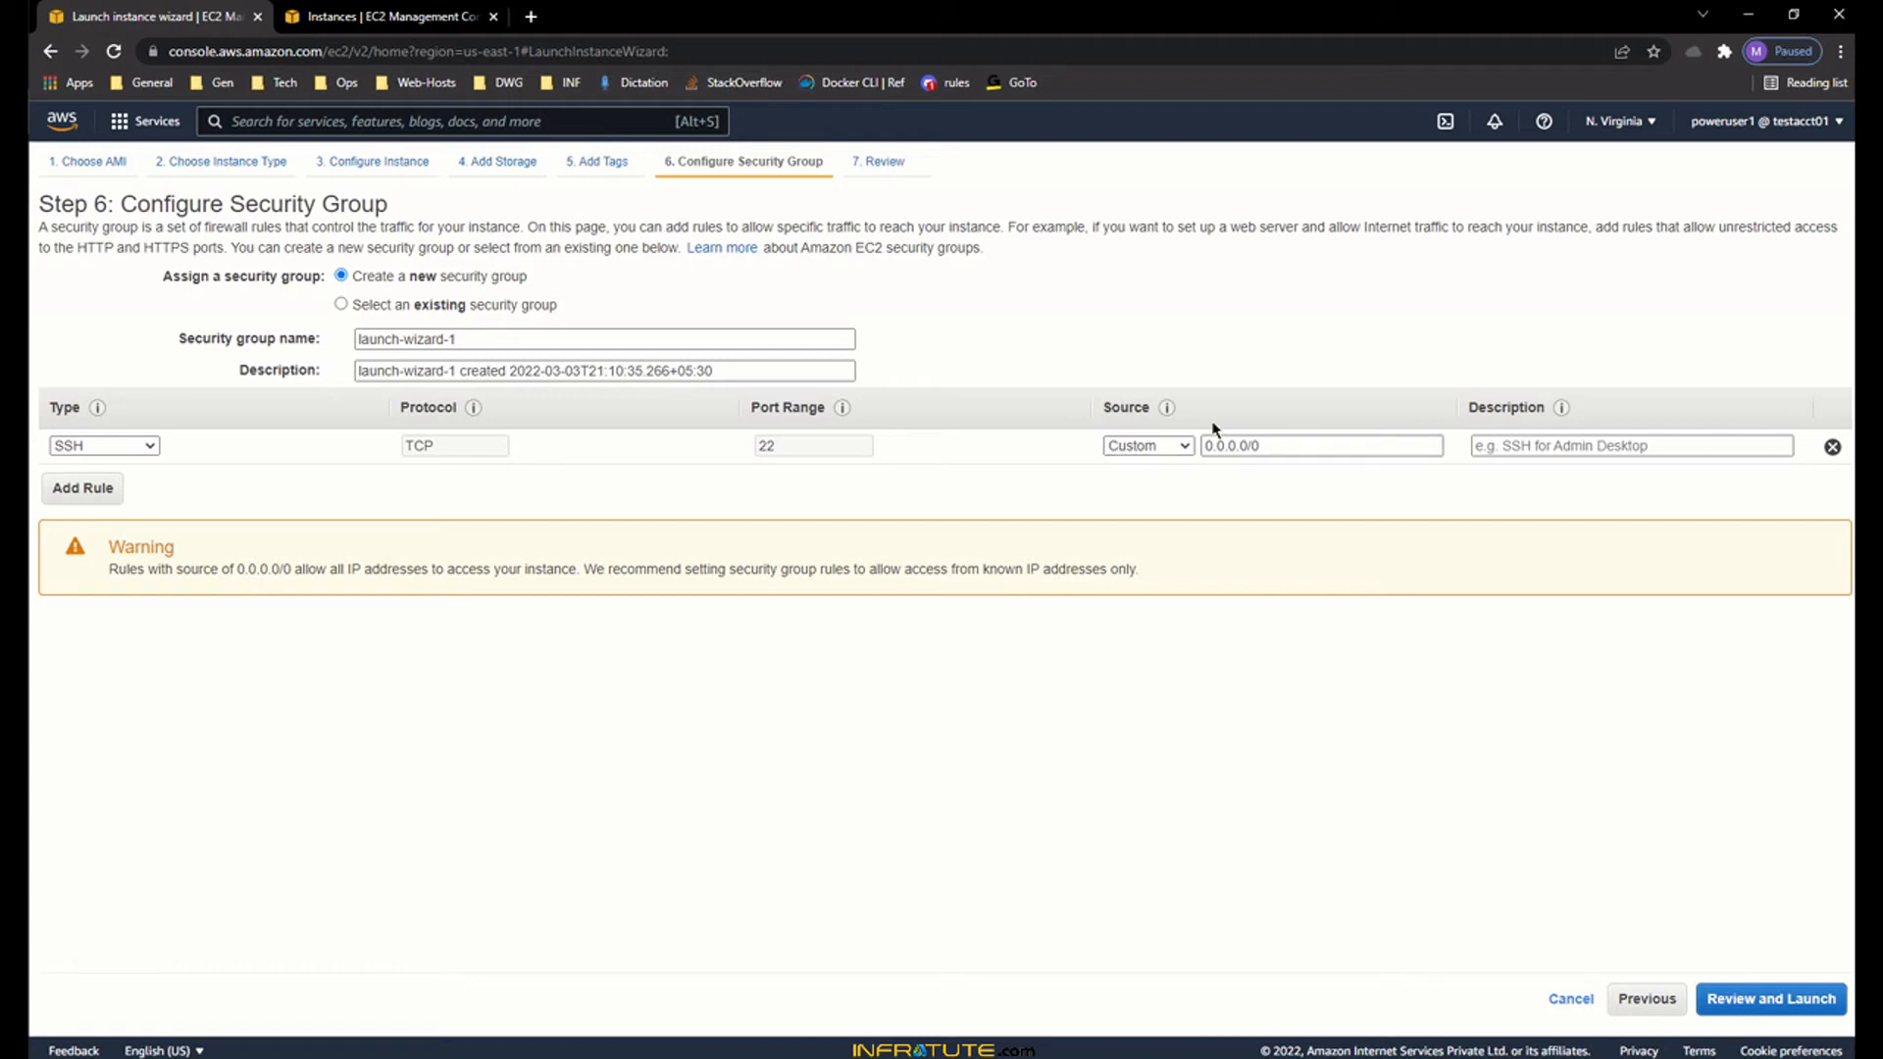
- Try My IP, Custom and Anywhere in turn as the source of the SSH rule
mouse_move(1174, 416)
click(1118, 447)
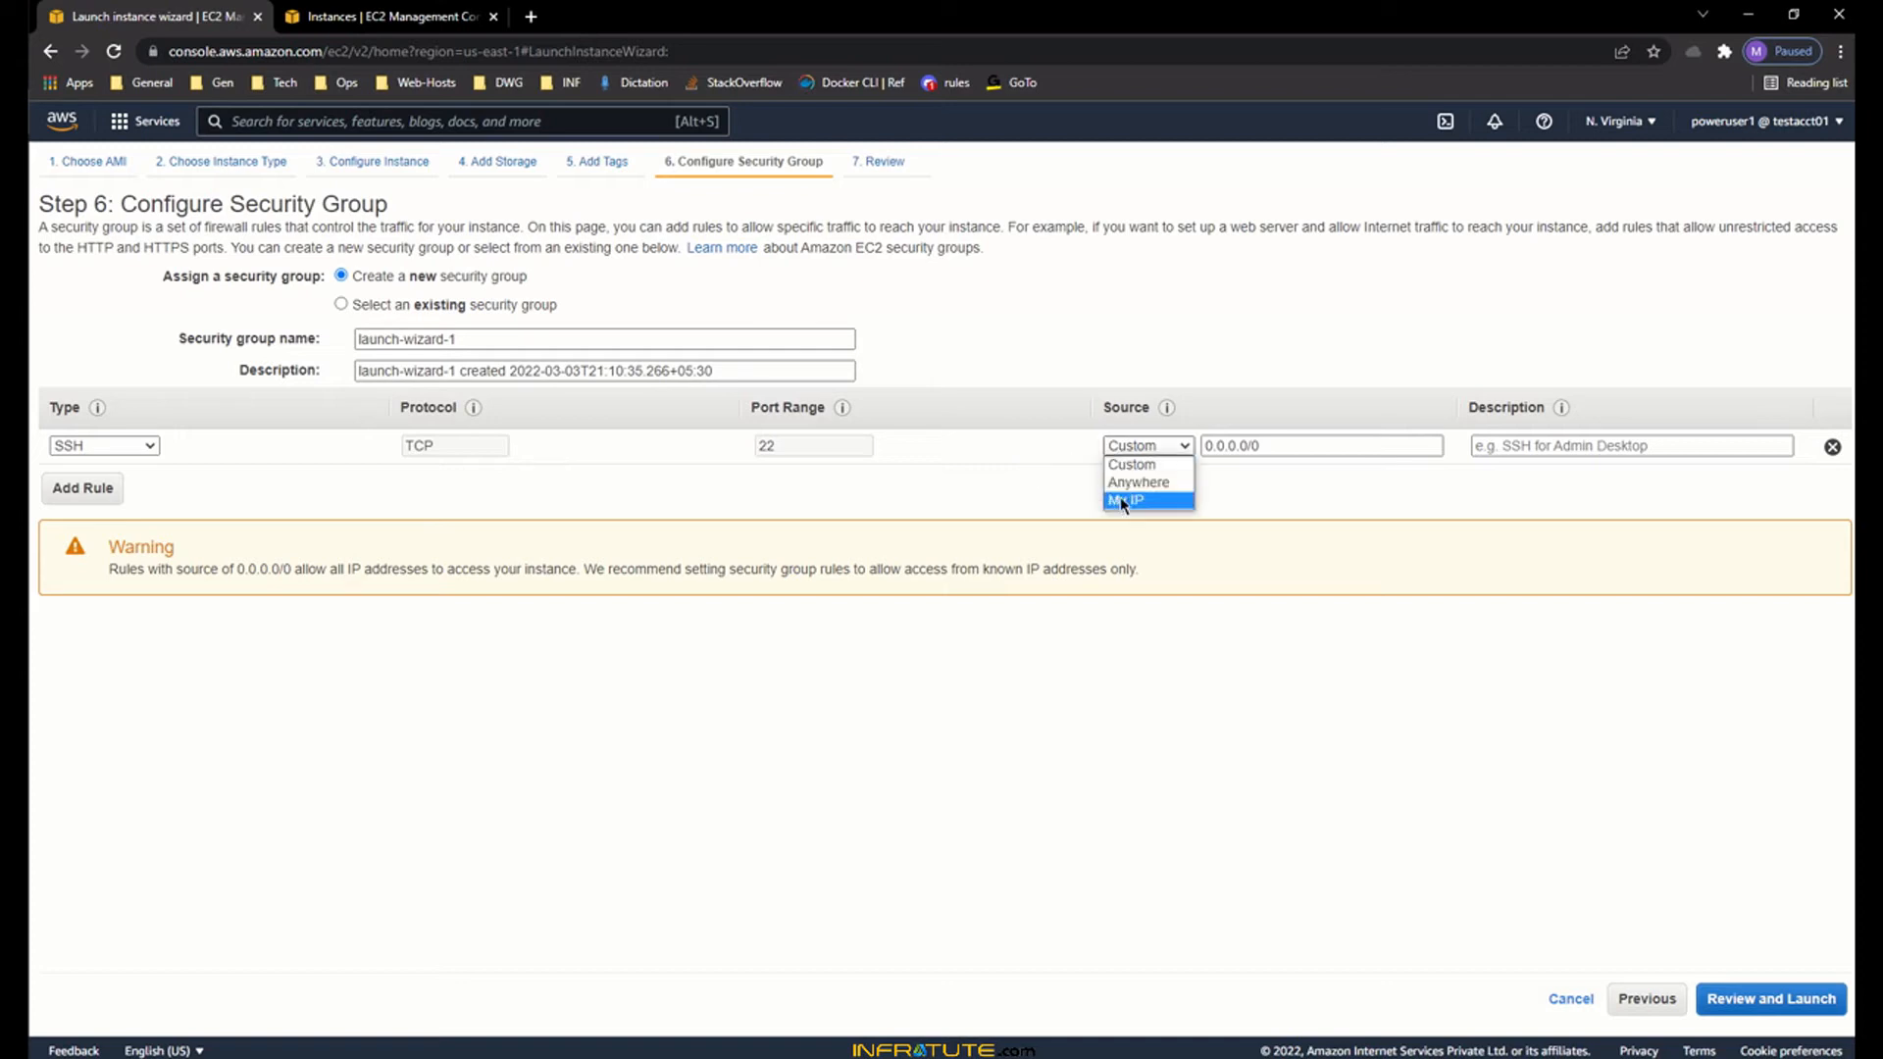
click(1124, 501)
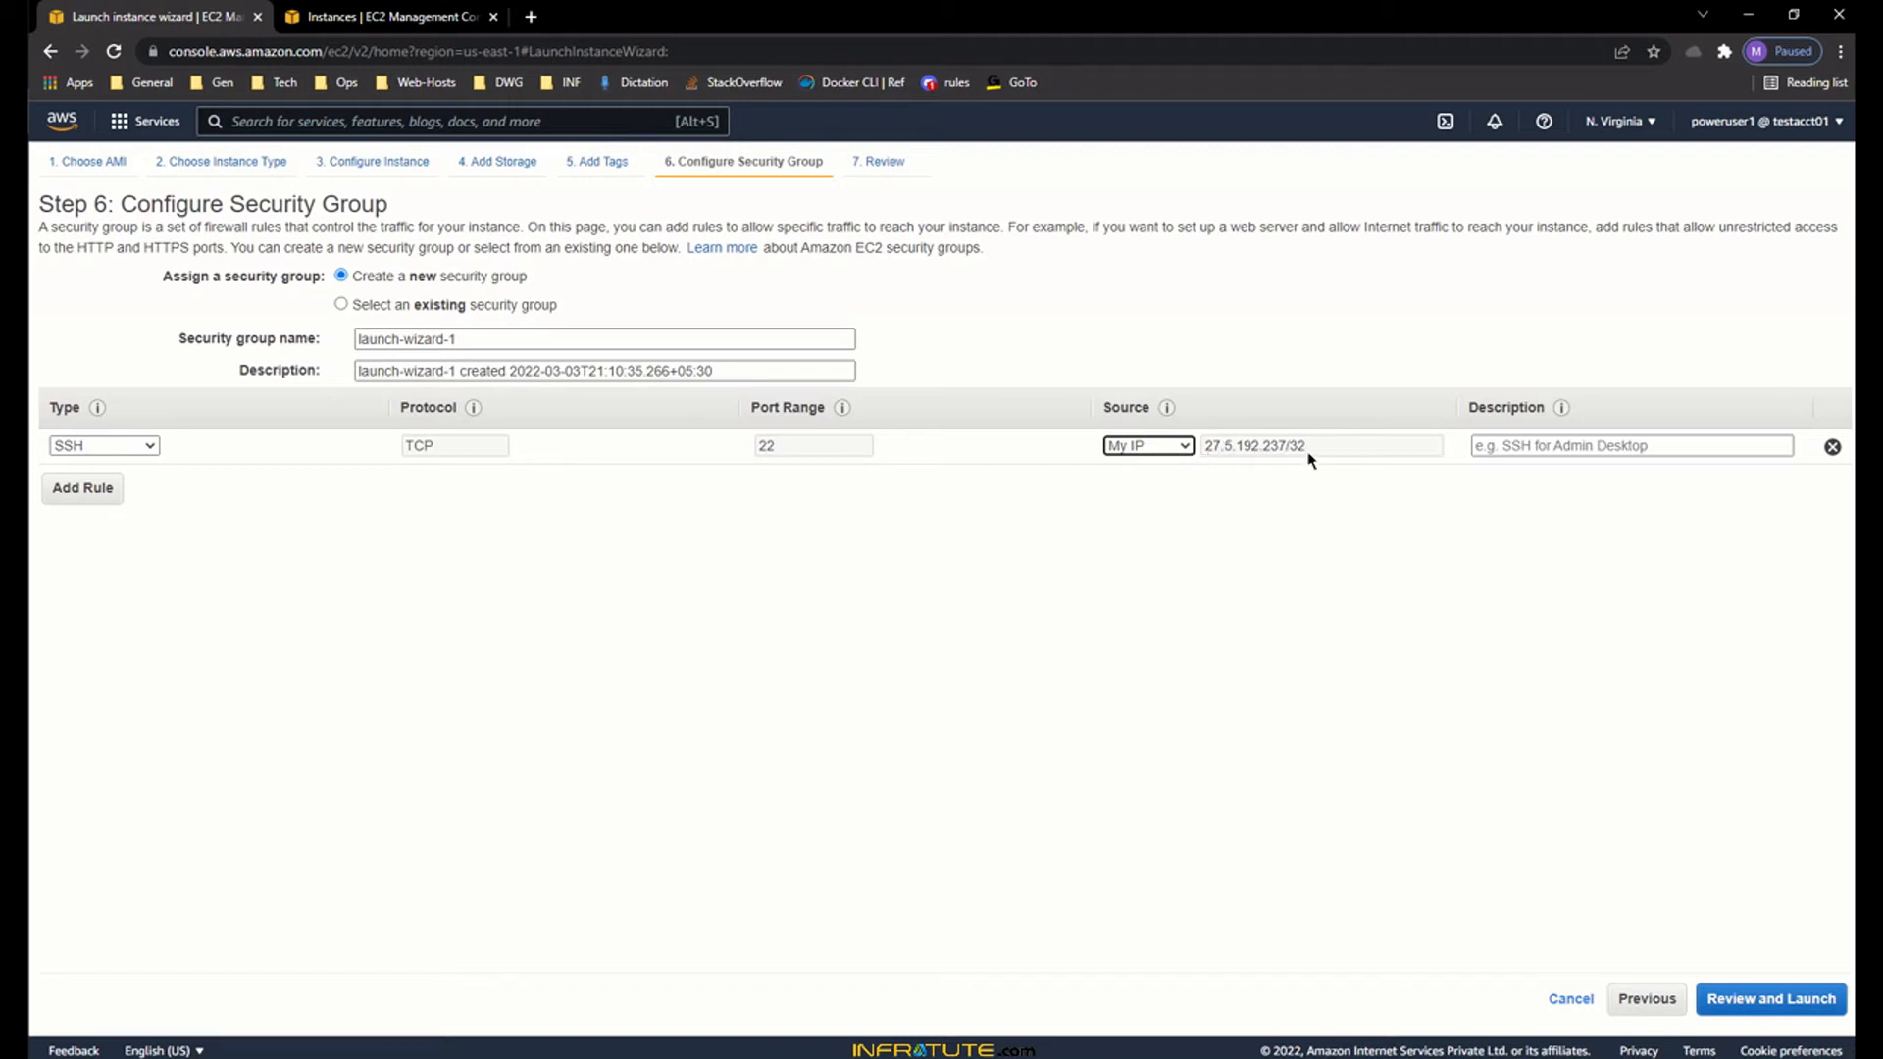
click(1184, 446)
click(1178, 465)
click(1233, 444)
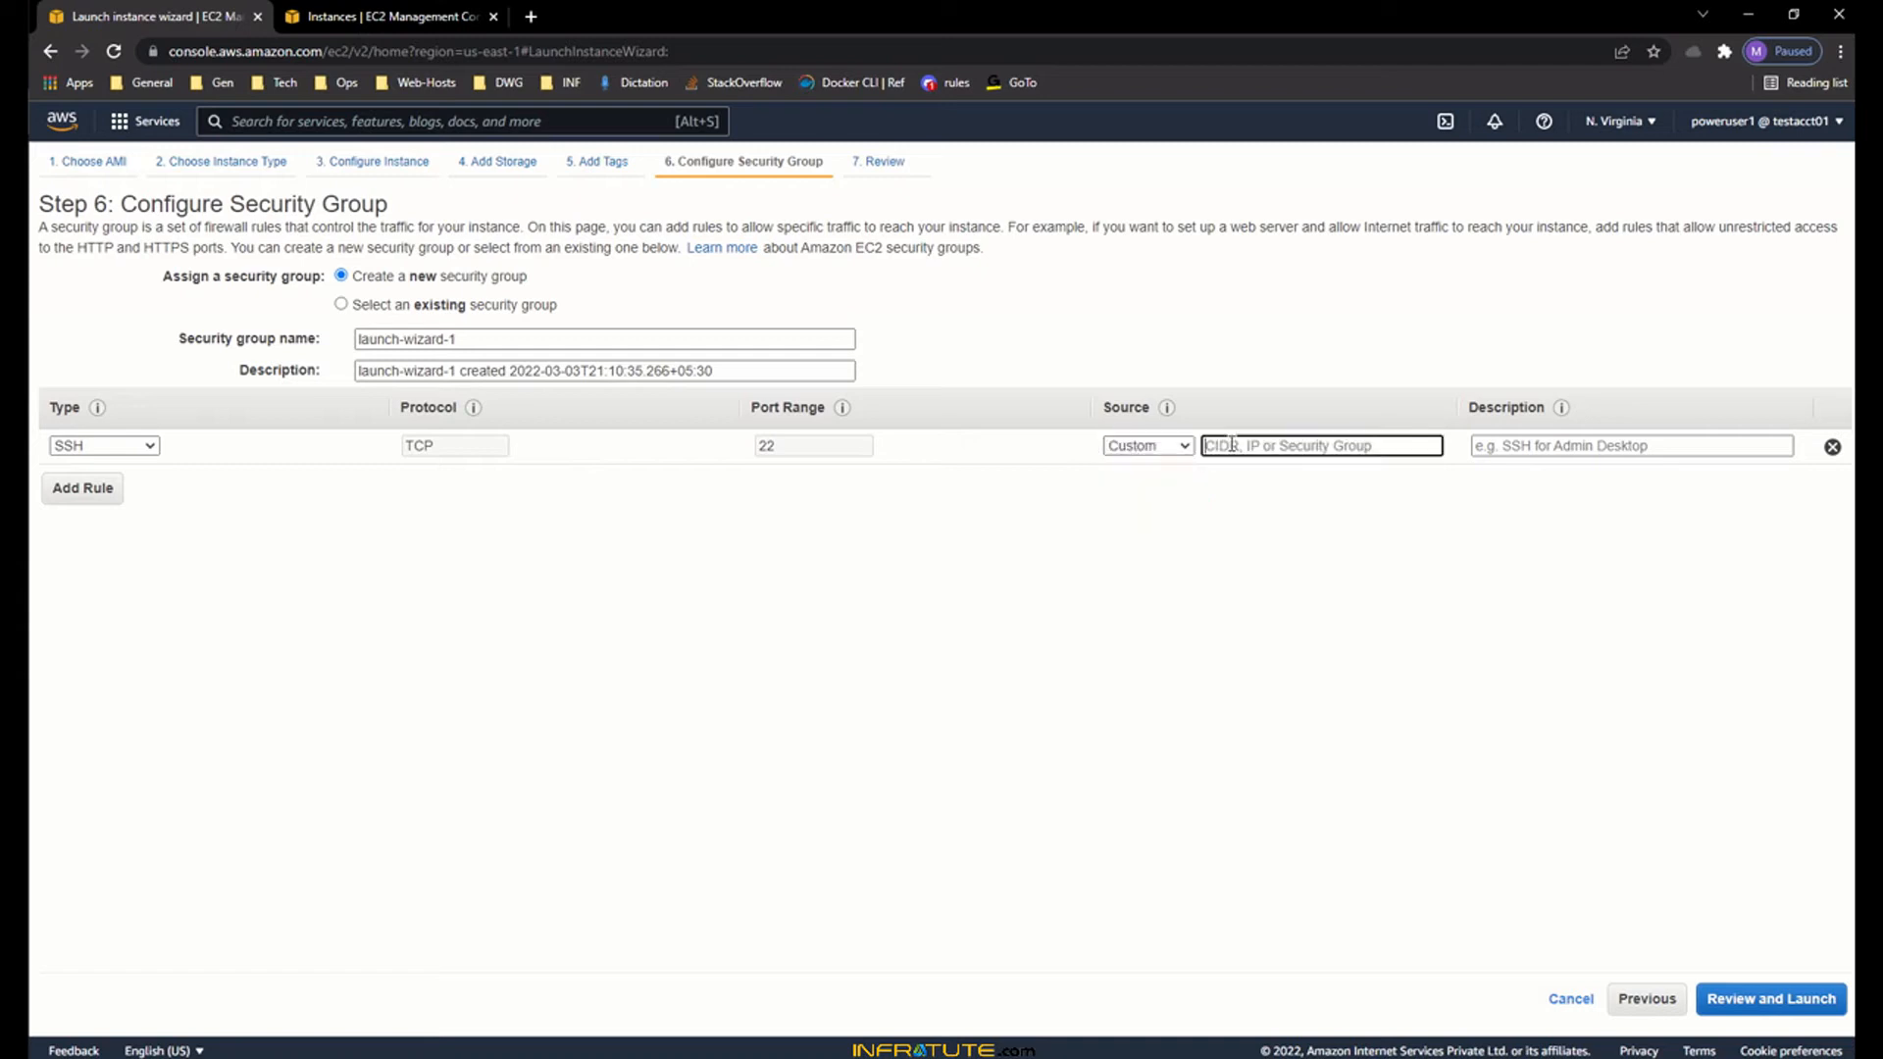
click(1186, 447)
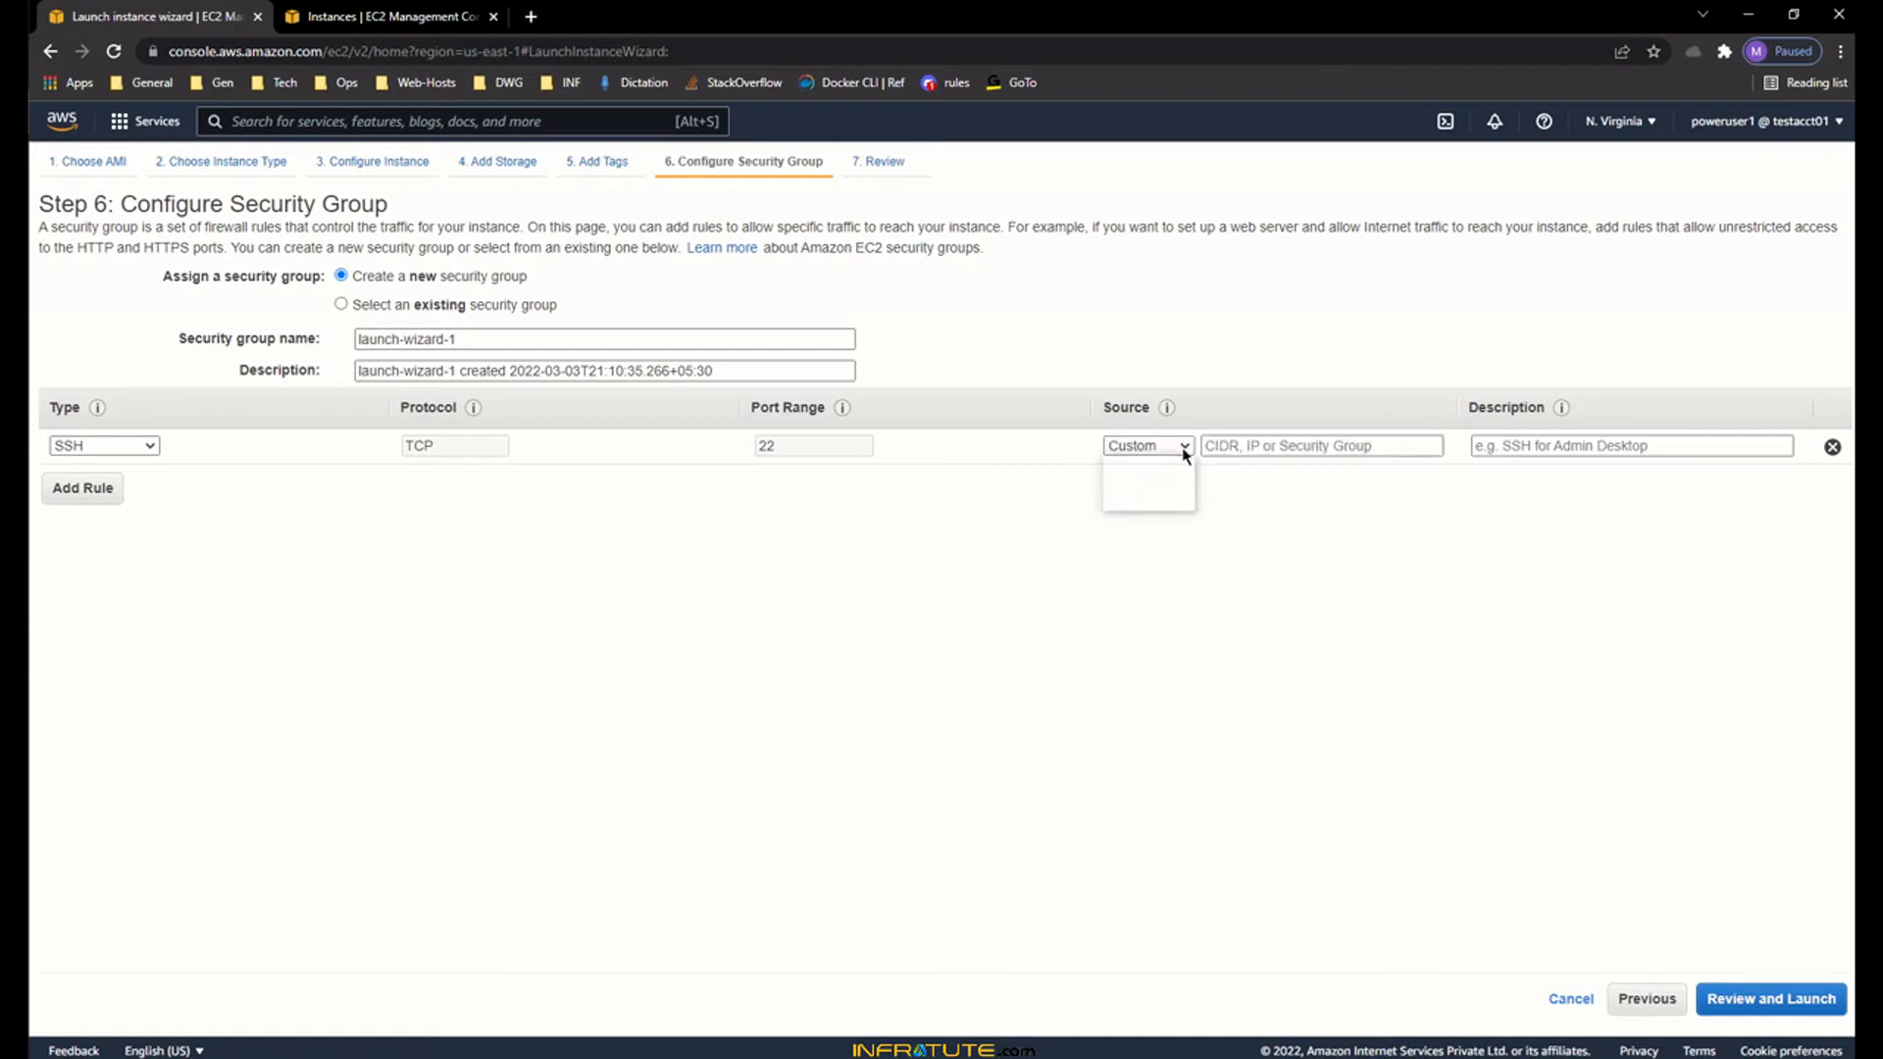
click(1169, 484)
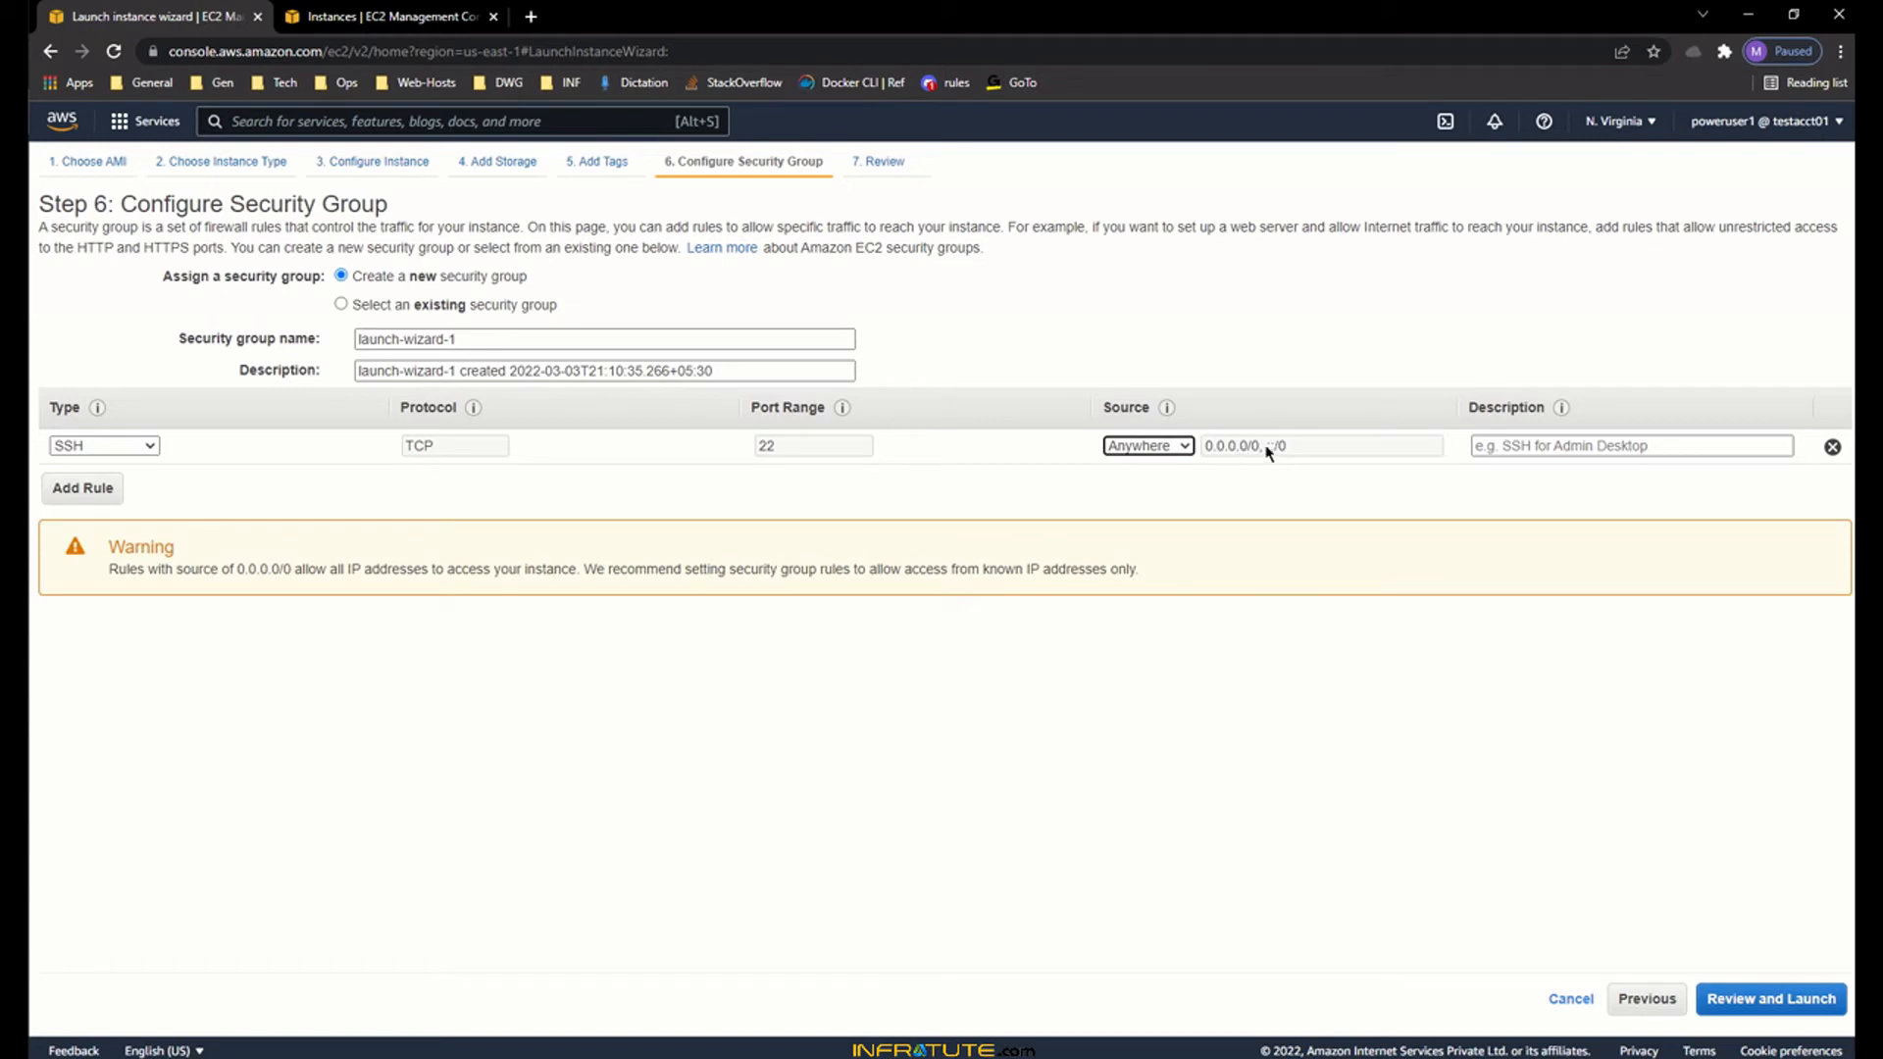
- Set the SSH rule's source to Custom with the range 0.0.0.0/0
click(1164, 456)
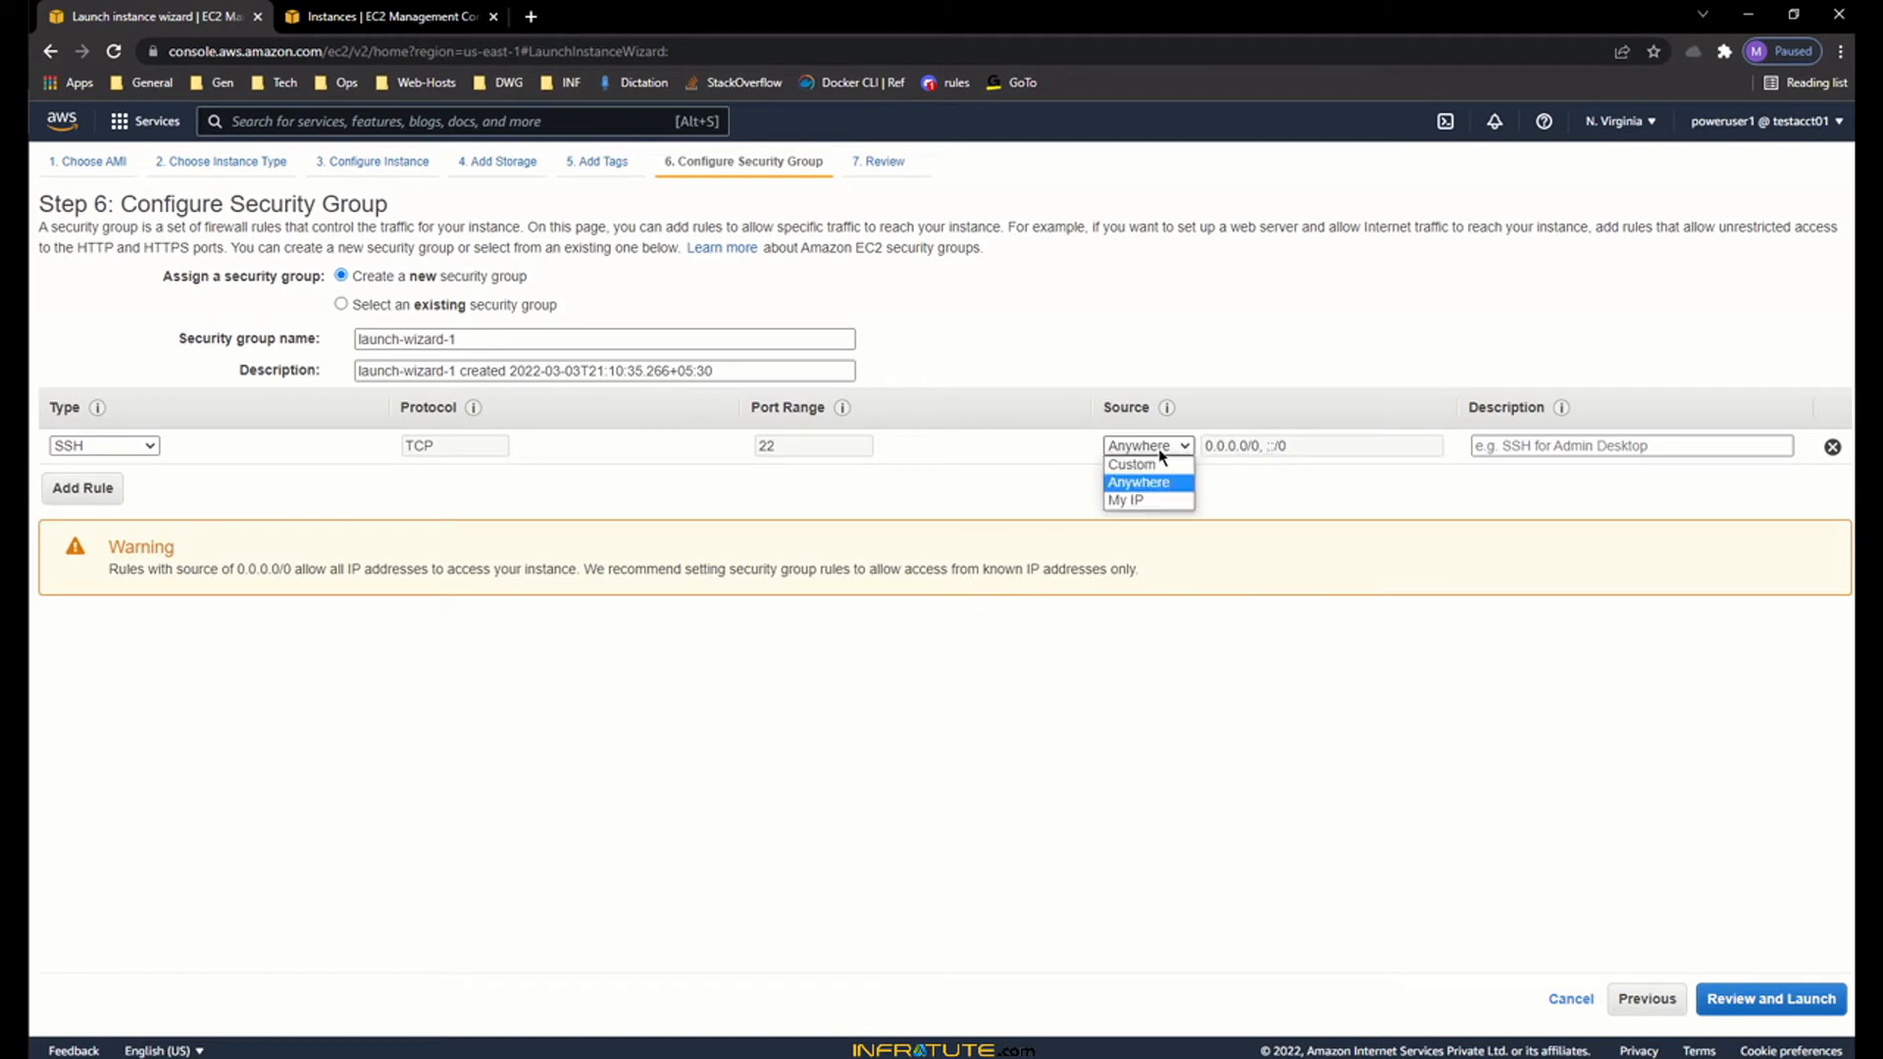
click(1163, 465)
click(1251, 443)
text(0.0.0)
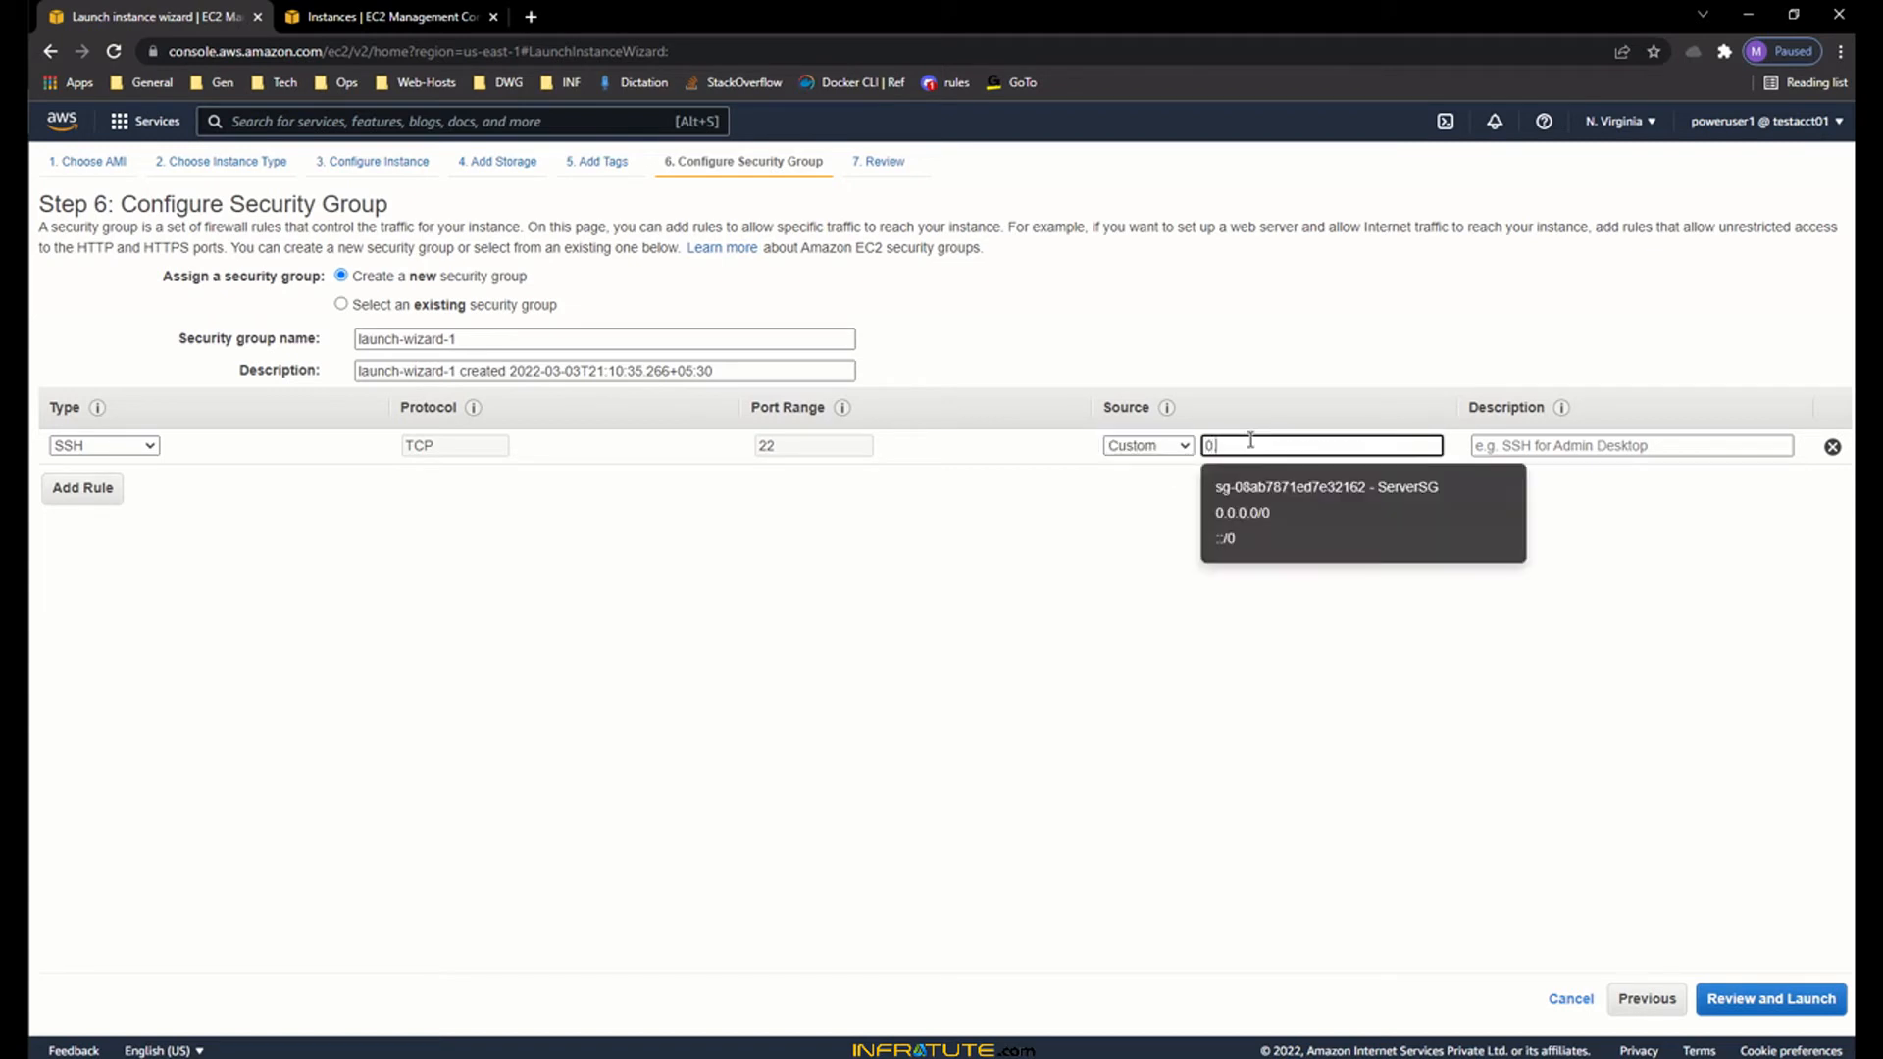
click(1309, 490)
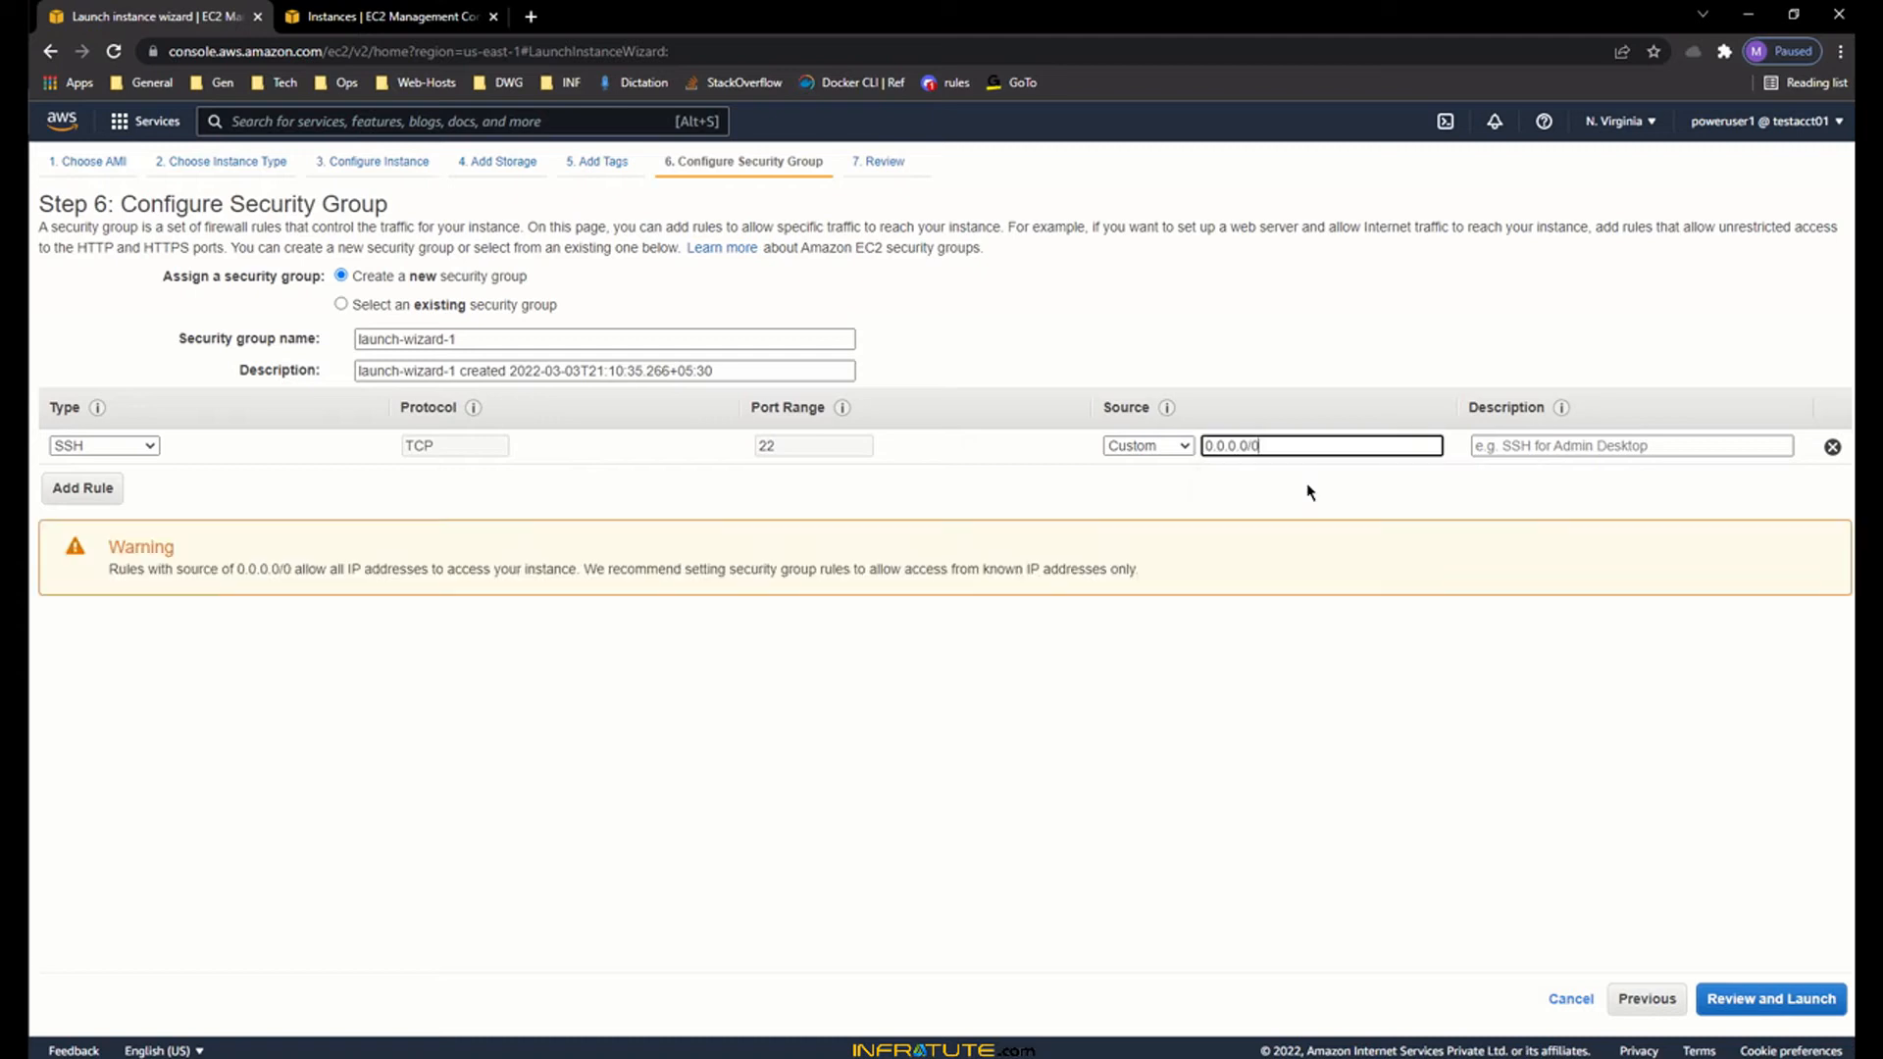
- Read the warning about rules with a source of 0.0.0.0/0
drag(109, 547, 179, 550)
click(183, 567)
drag(300, 566, 567, 564)
click(566, 564)
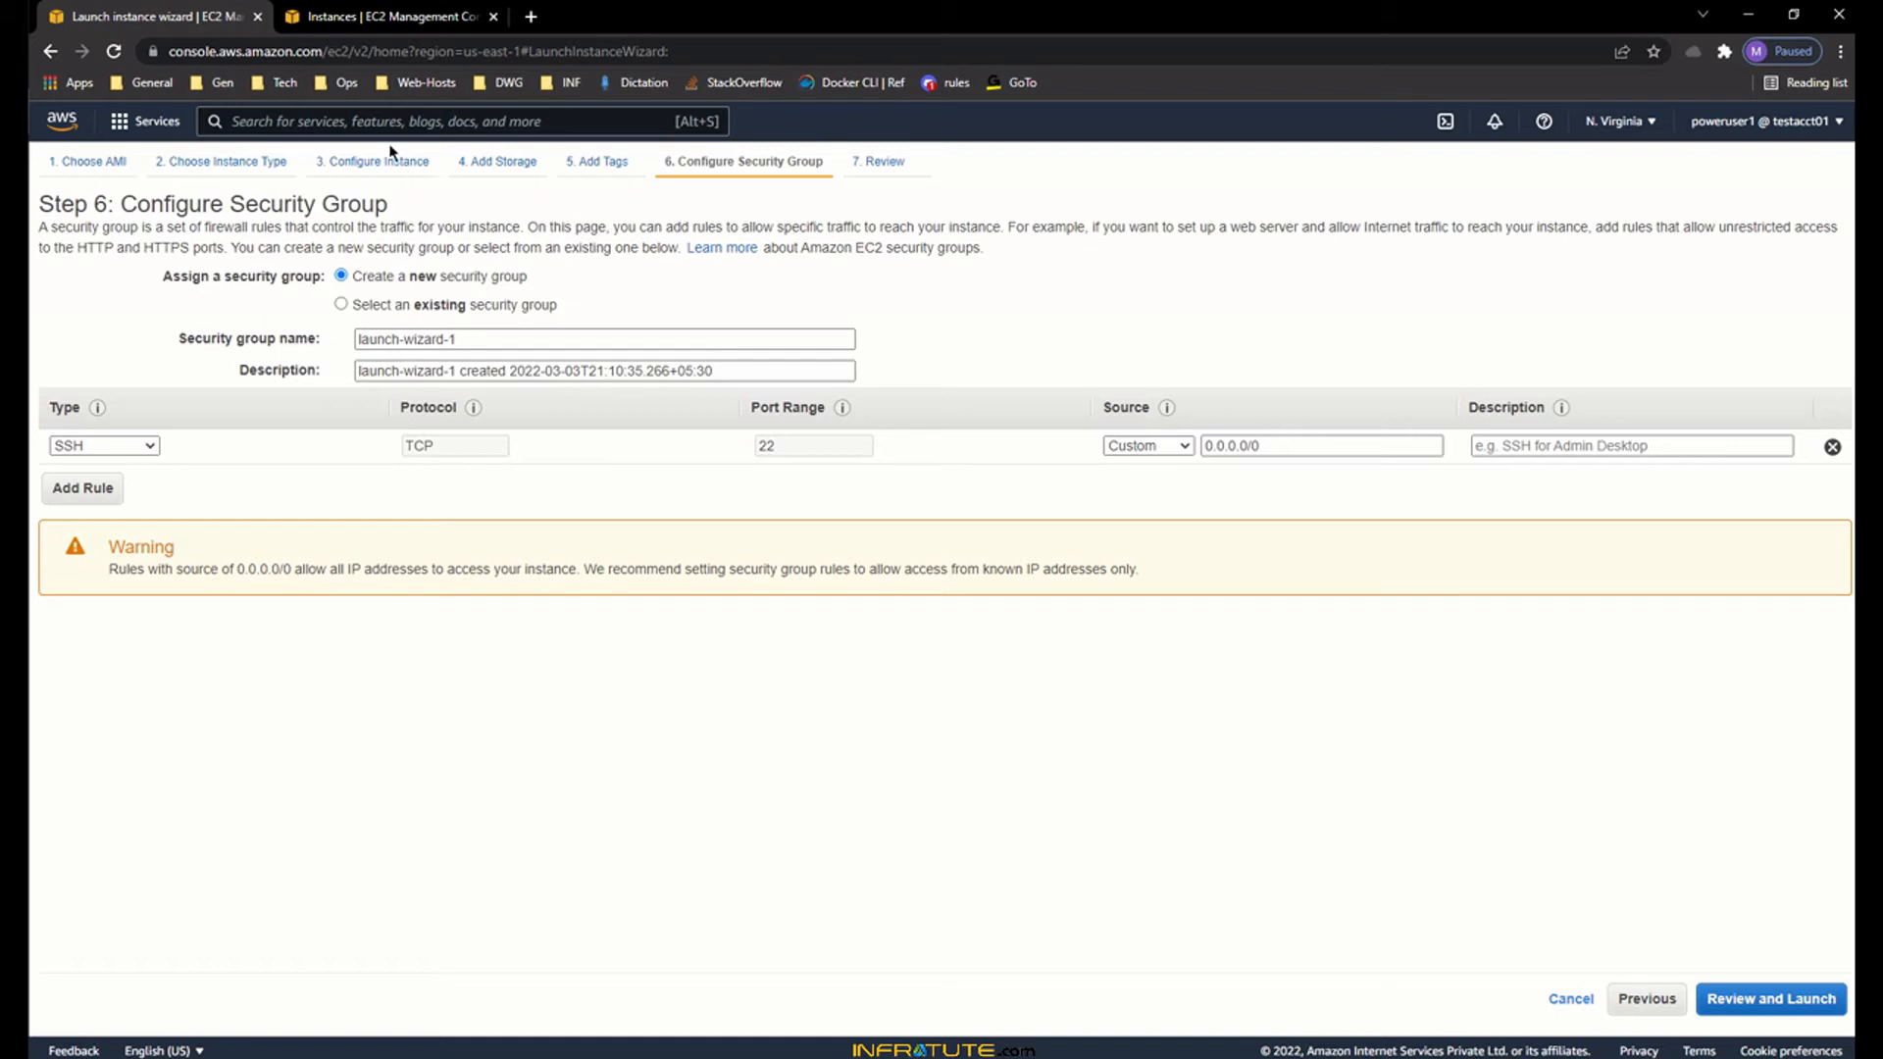
- Name the new security group SSH-Sg and keep its default description
drag(542, 343, 350, 351)
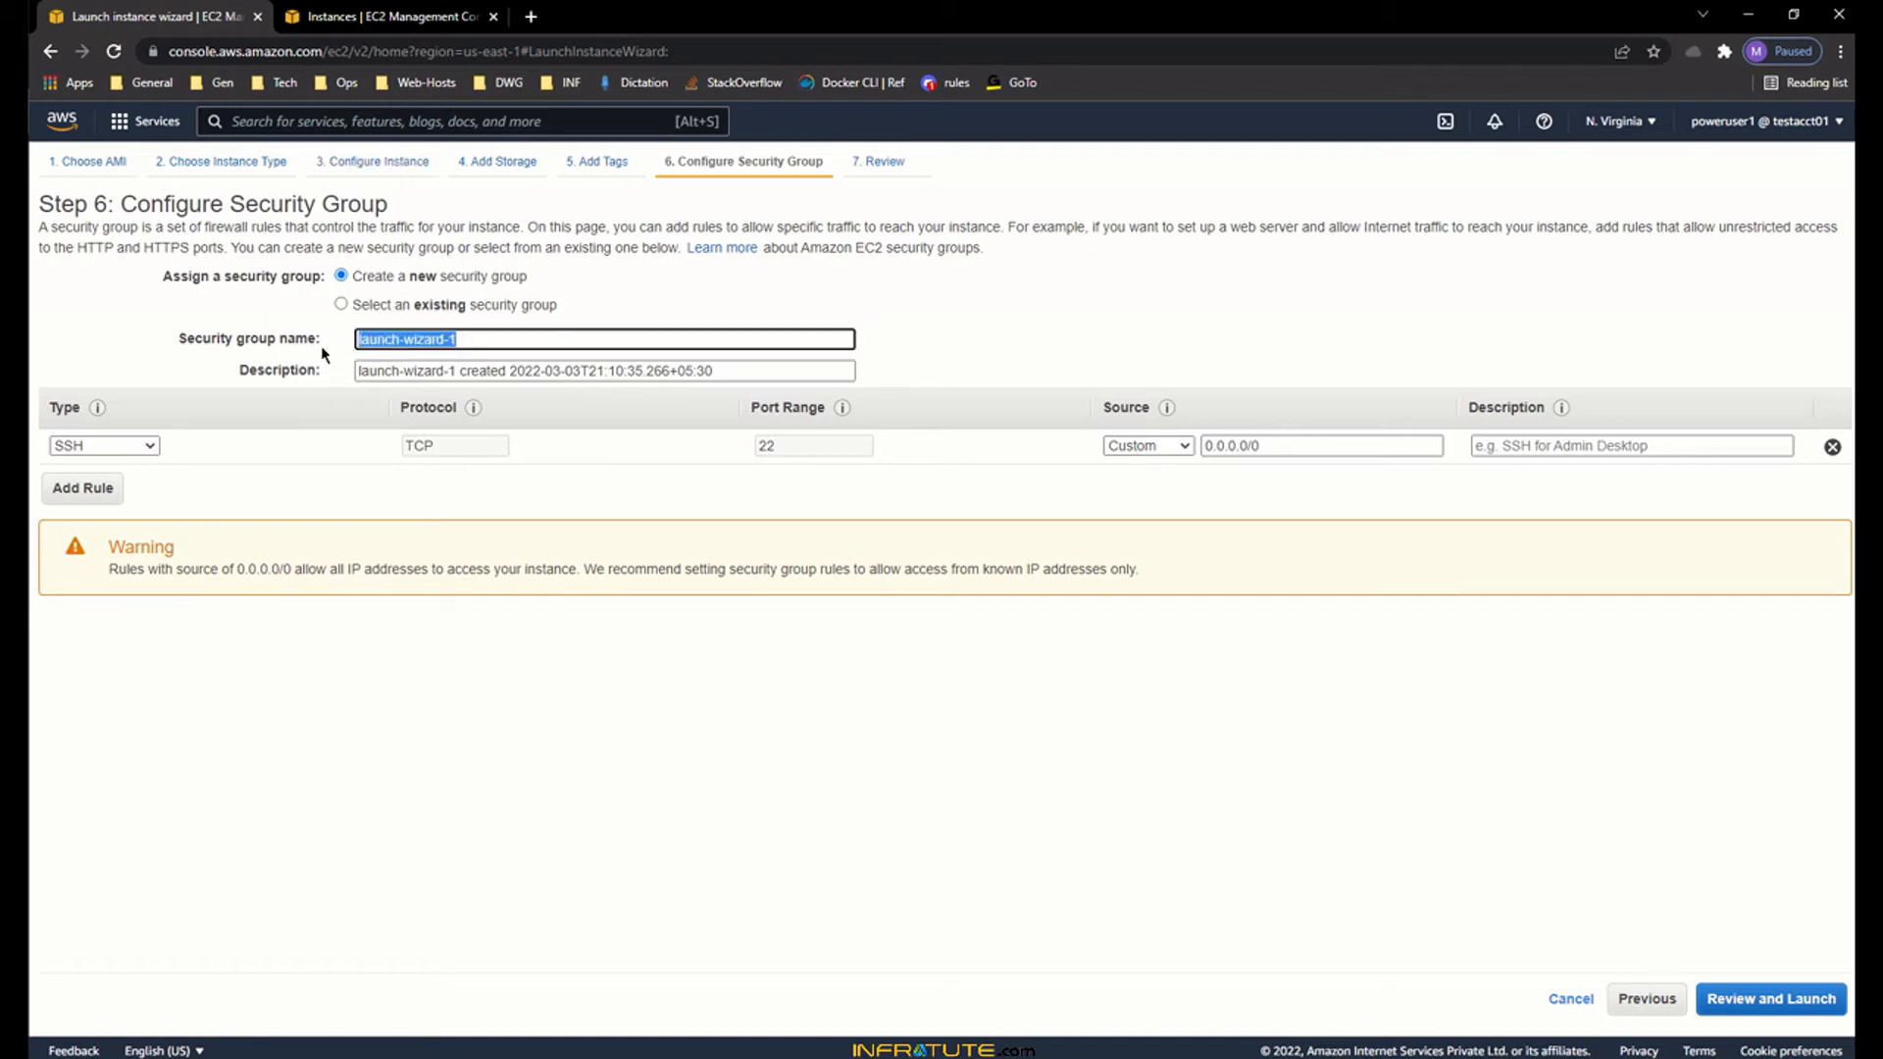
key(BackSpace)
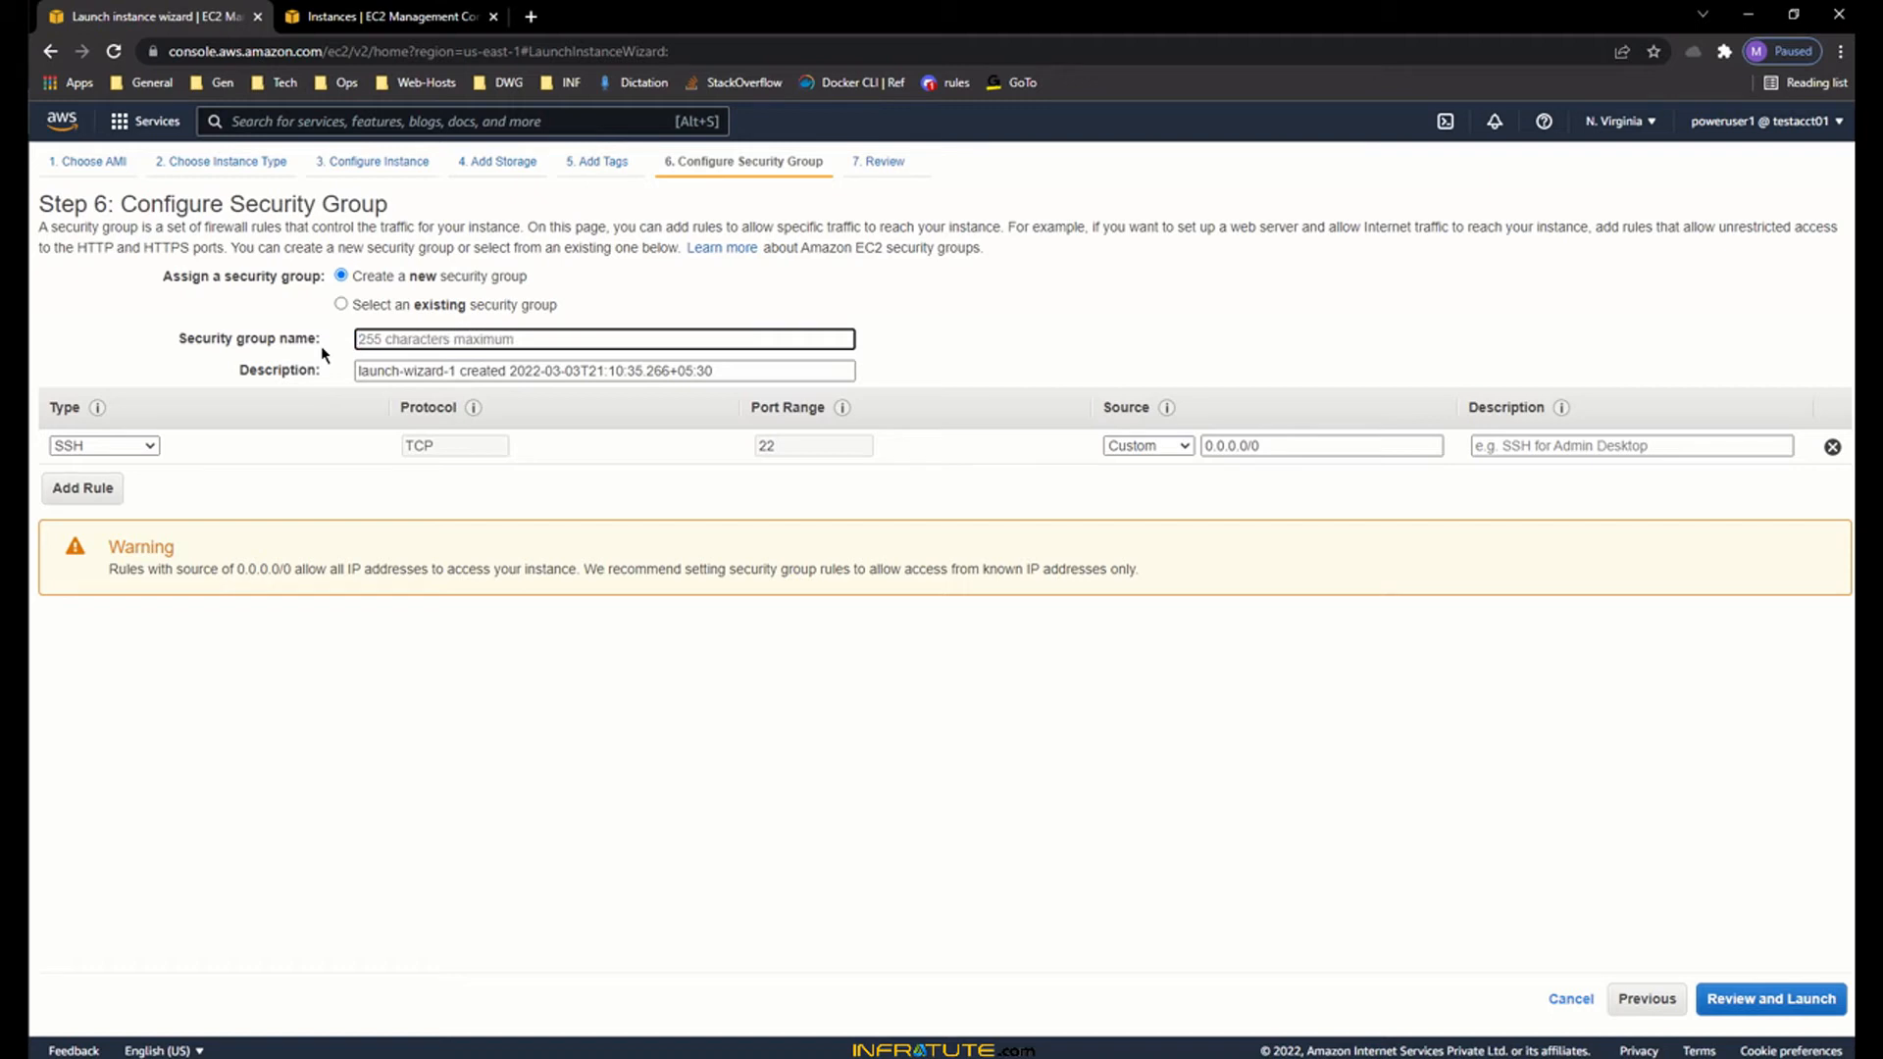
text(SSH-Sg)
click(730, 368)
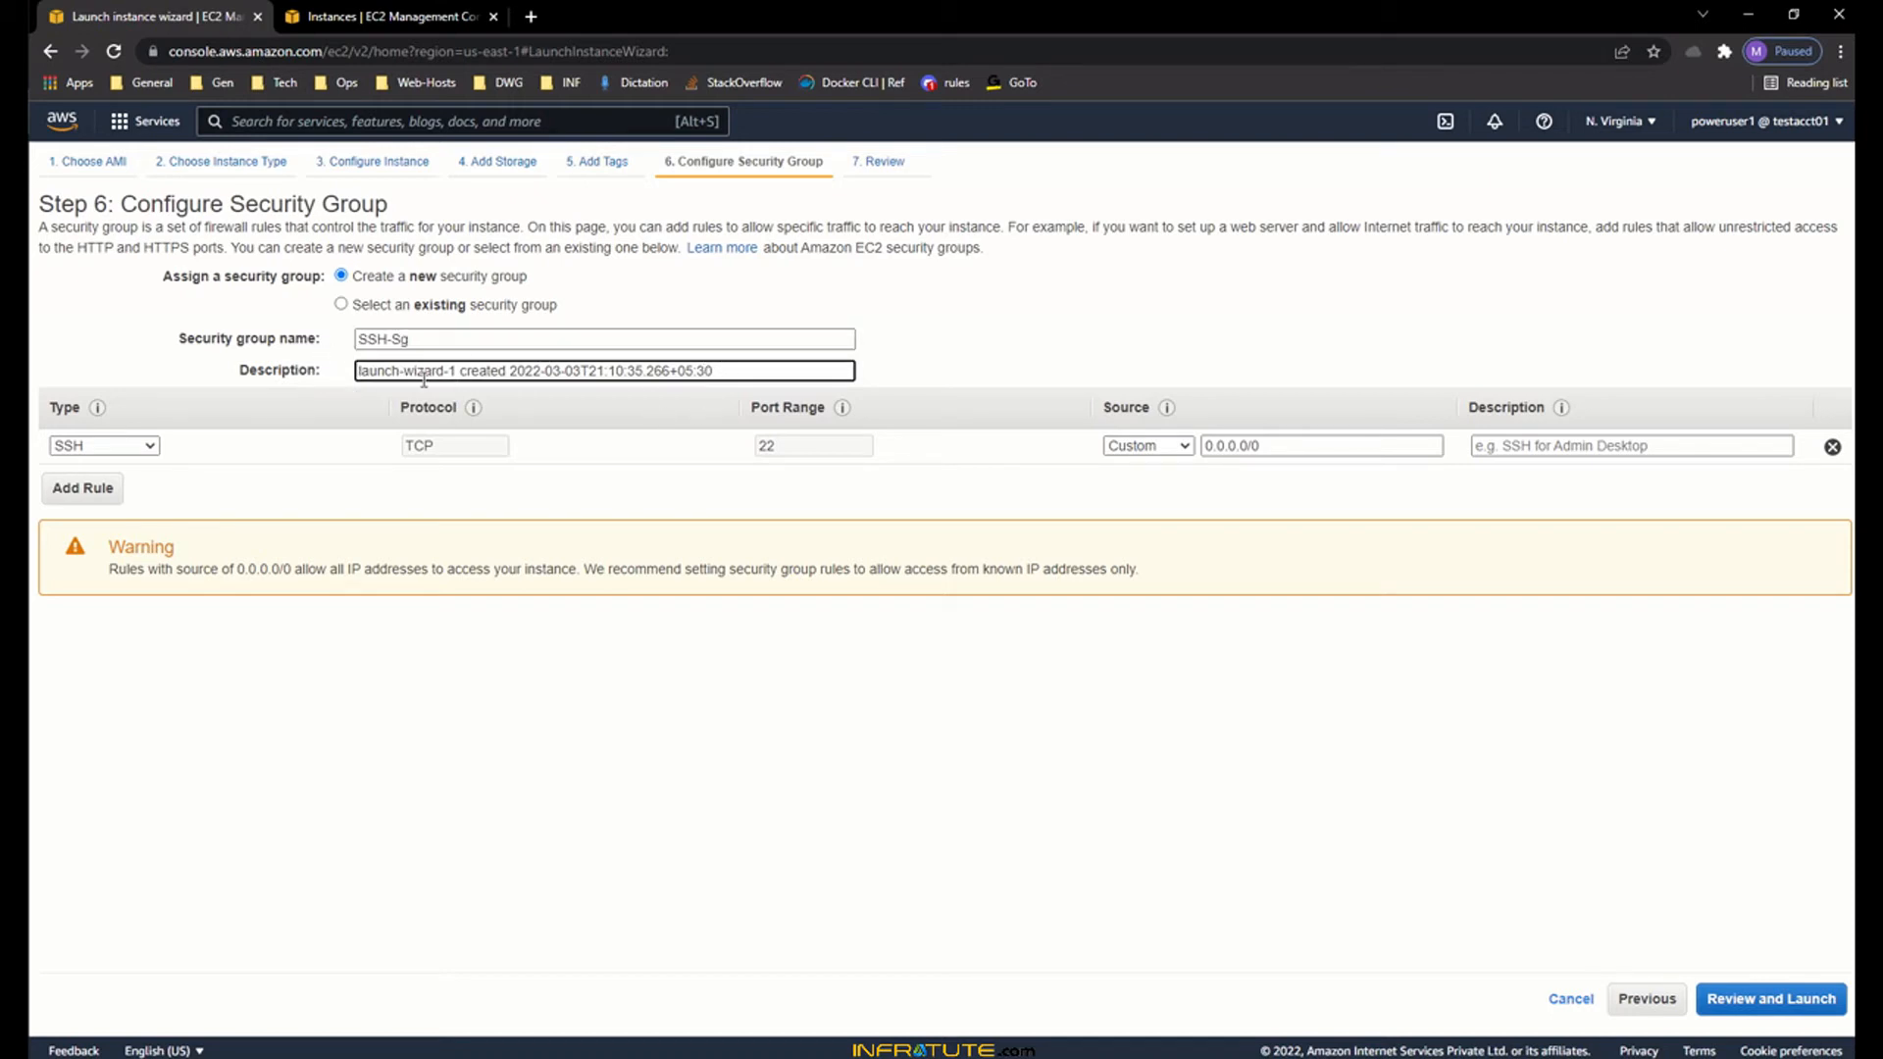
drag(358, 368, 762, 366)
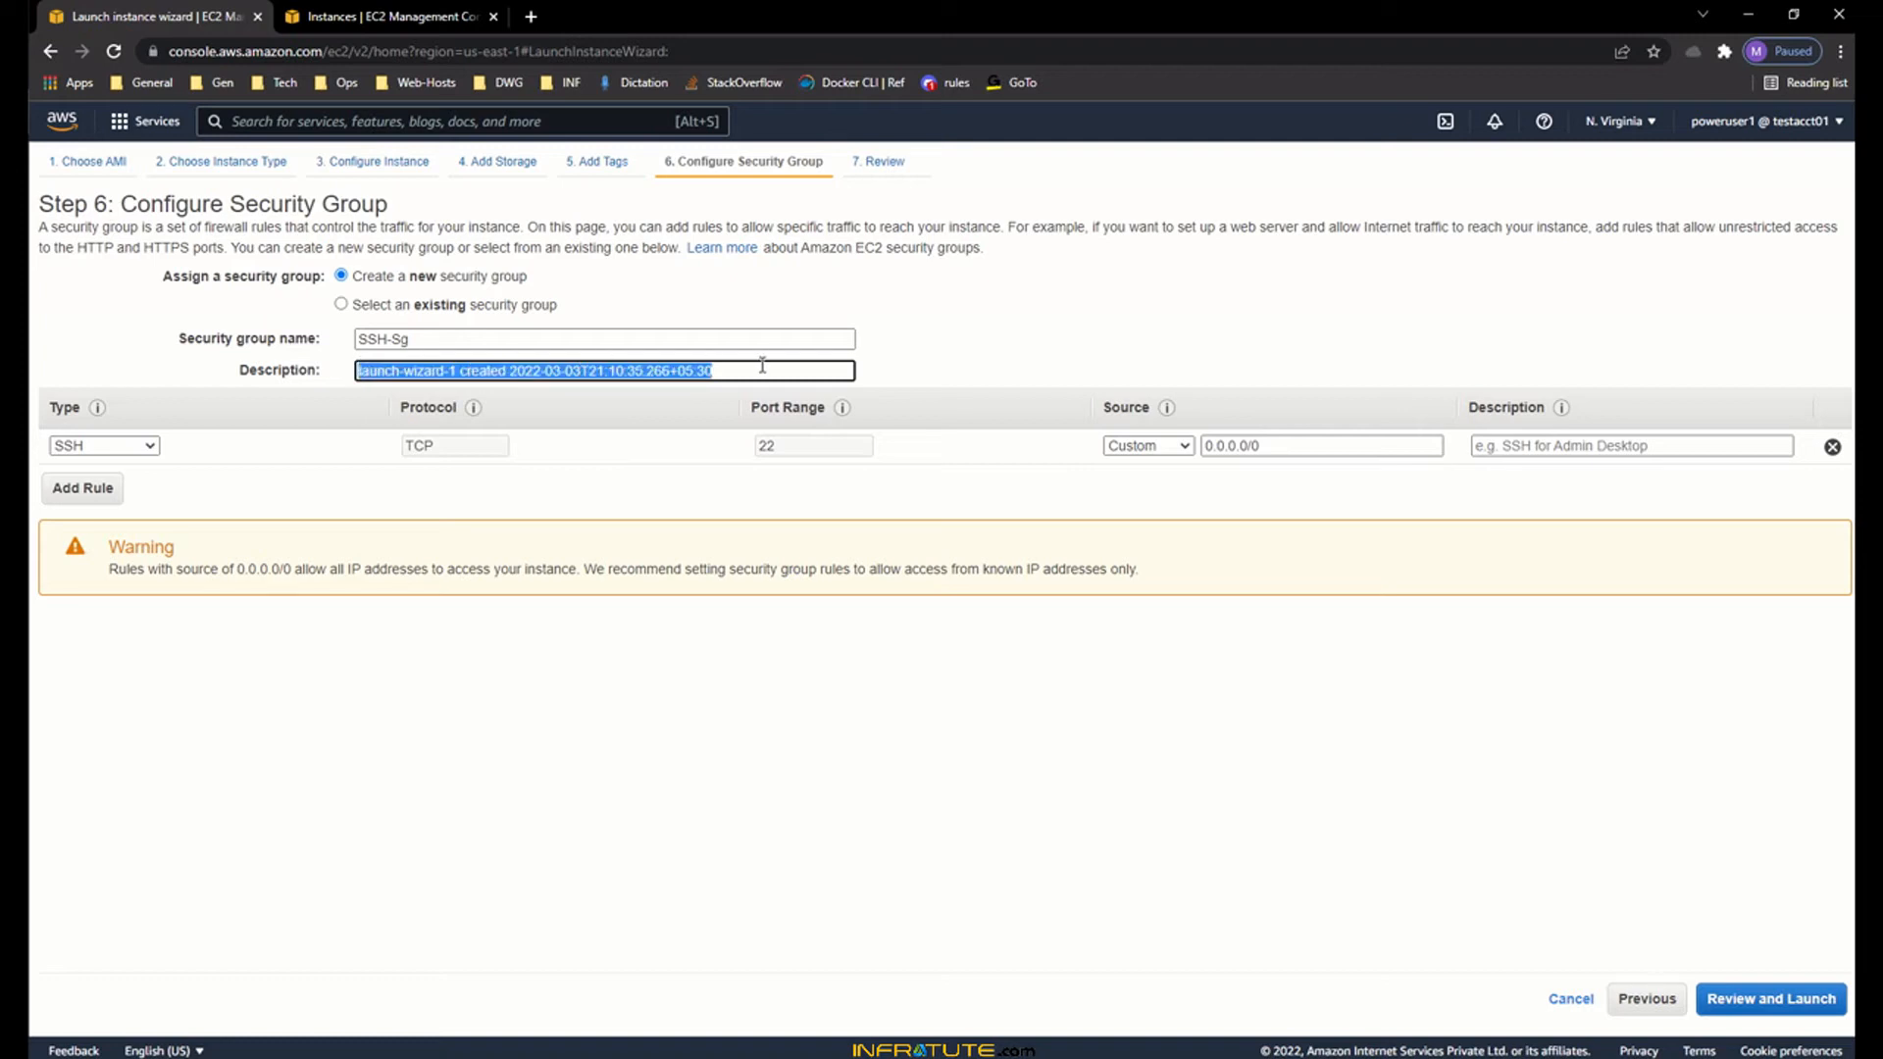
click(762, 365)
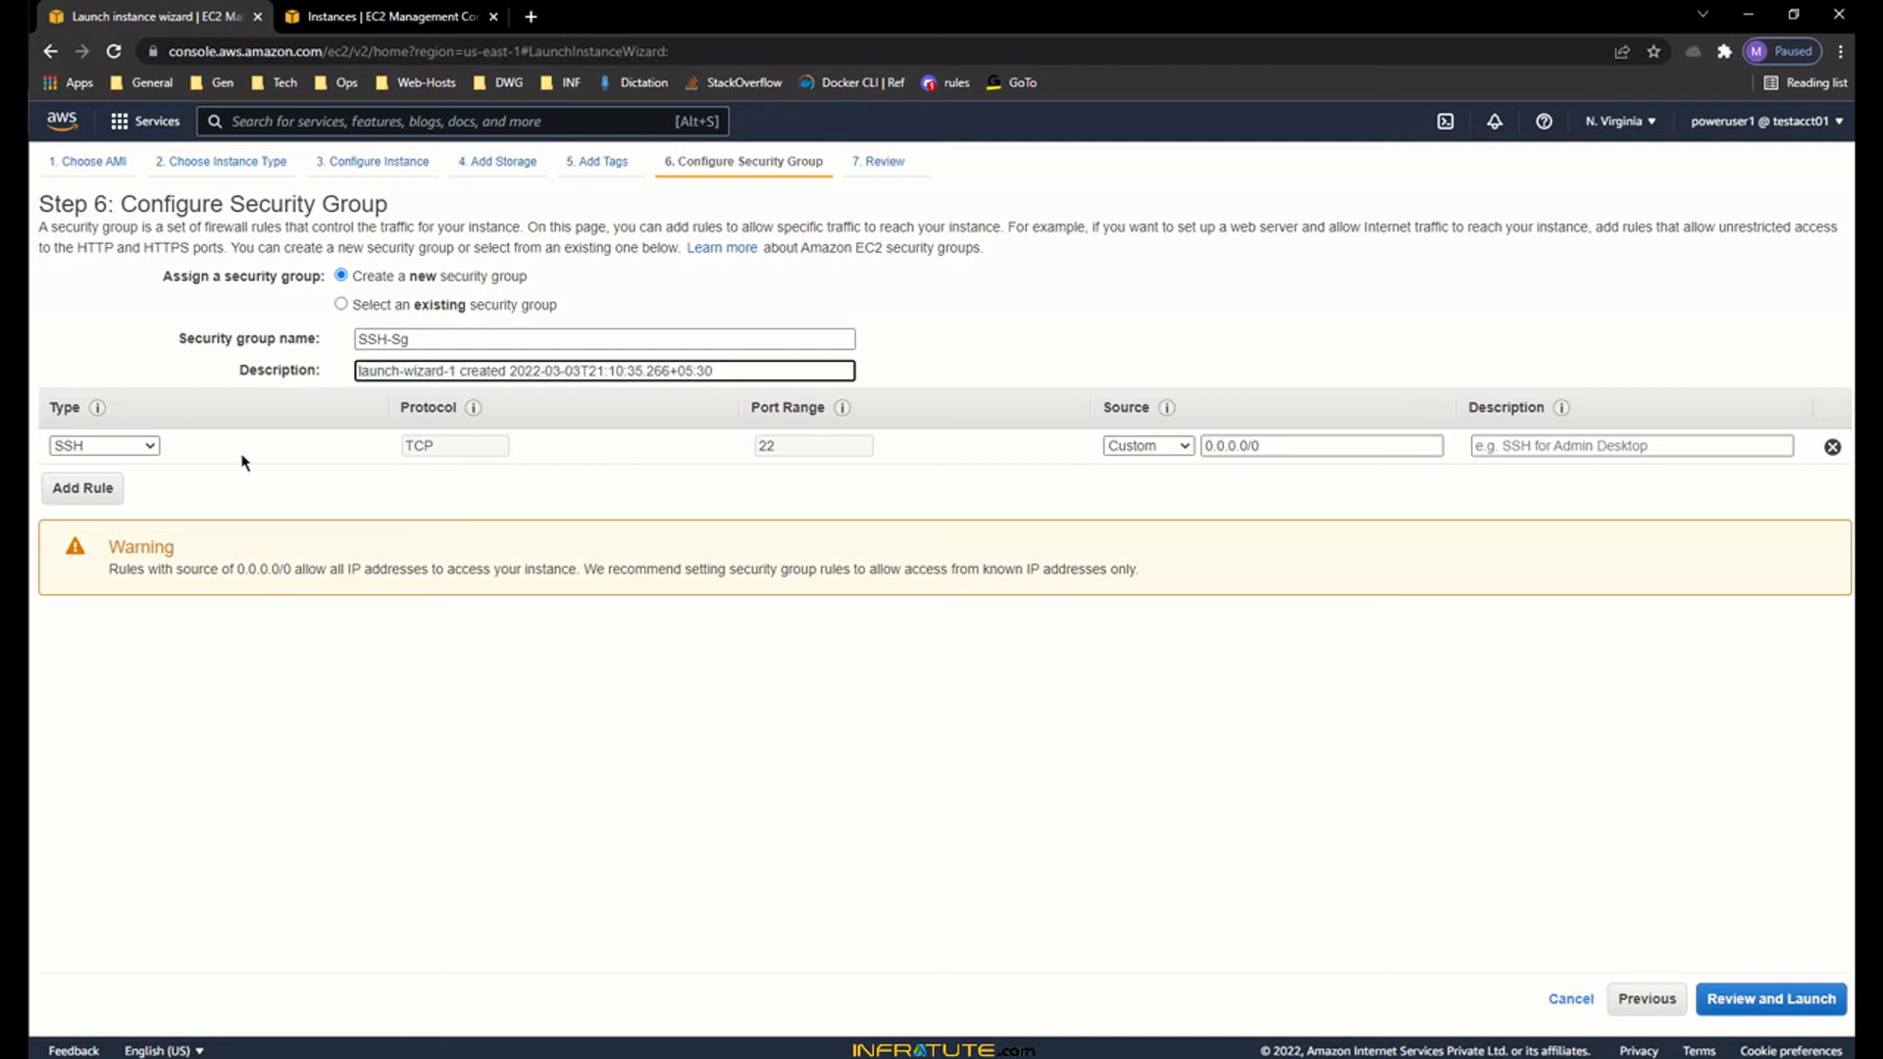
- Add a second security group rule of type All ICMP - IPv4 with the custom source 0.0.0.0/0
click(82, 489)
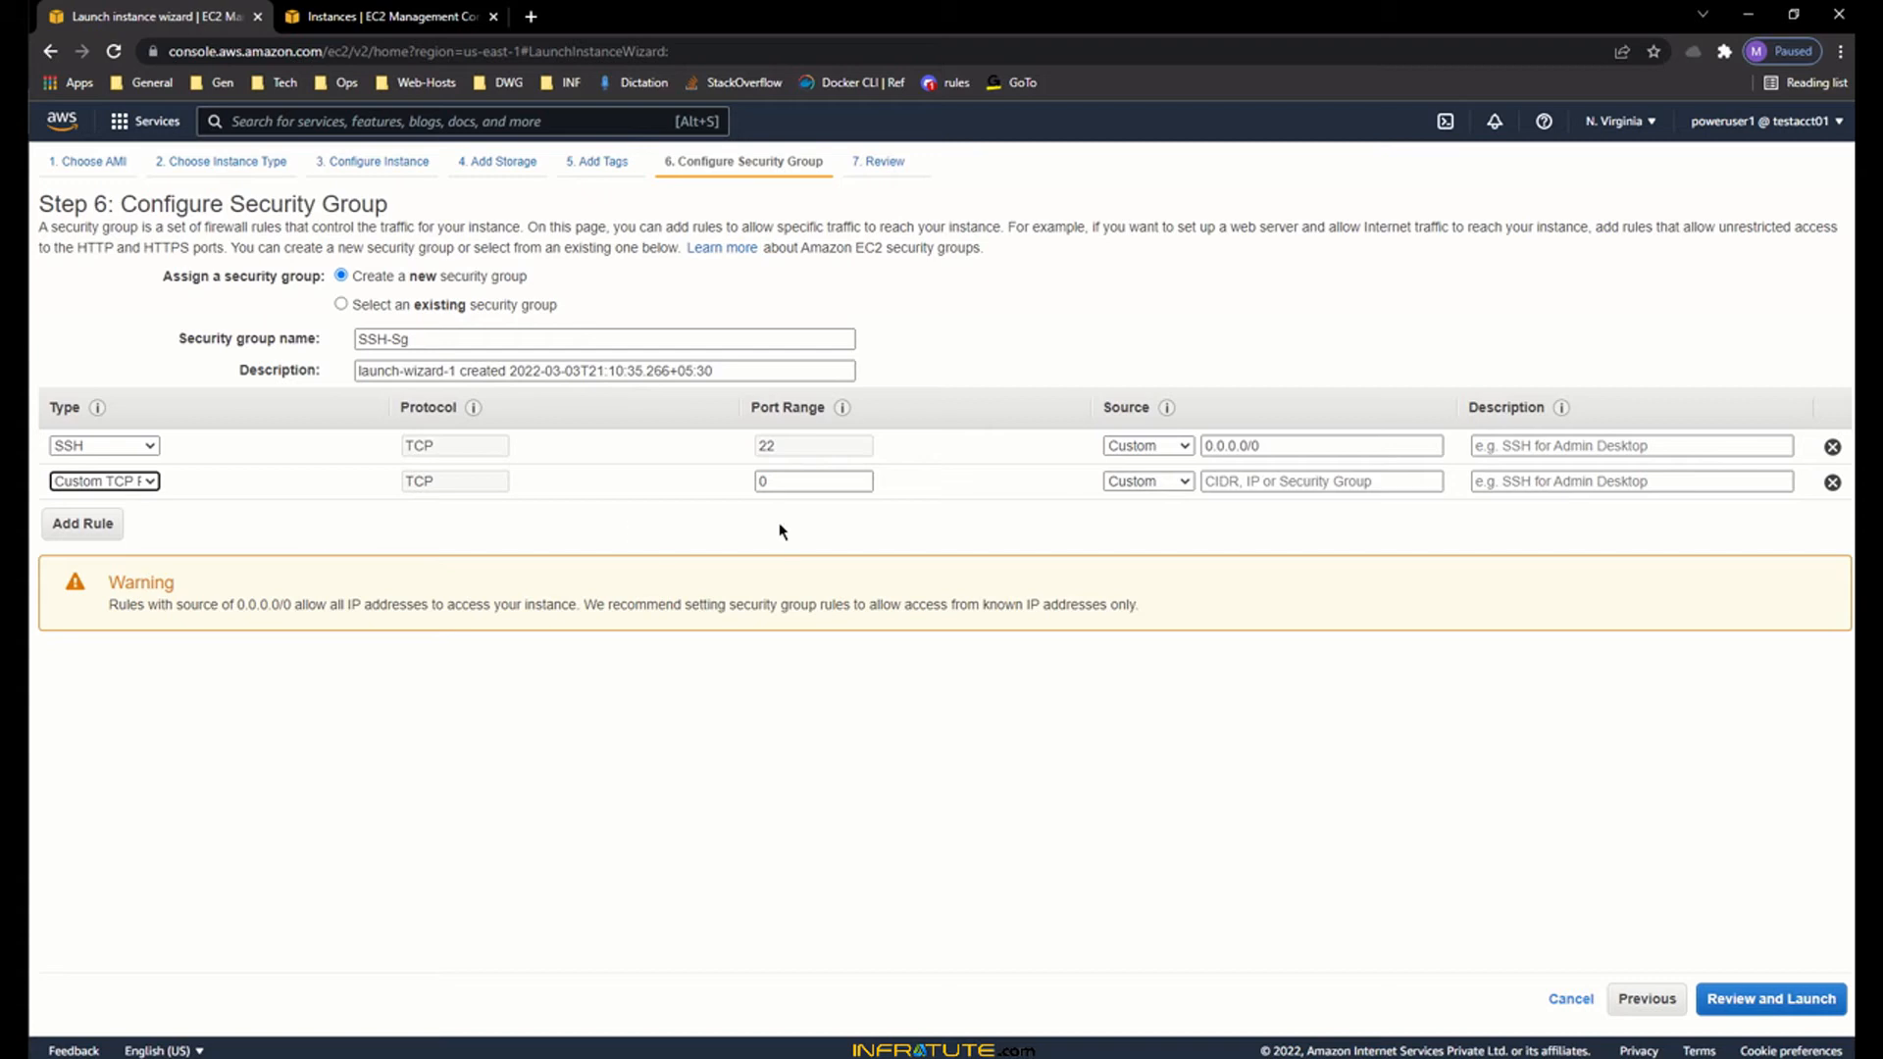
click(123, 488)
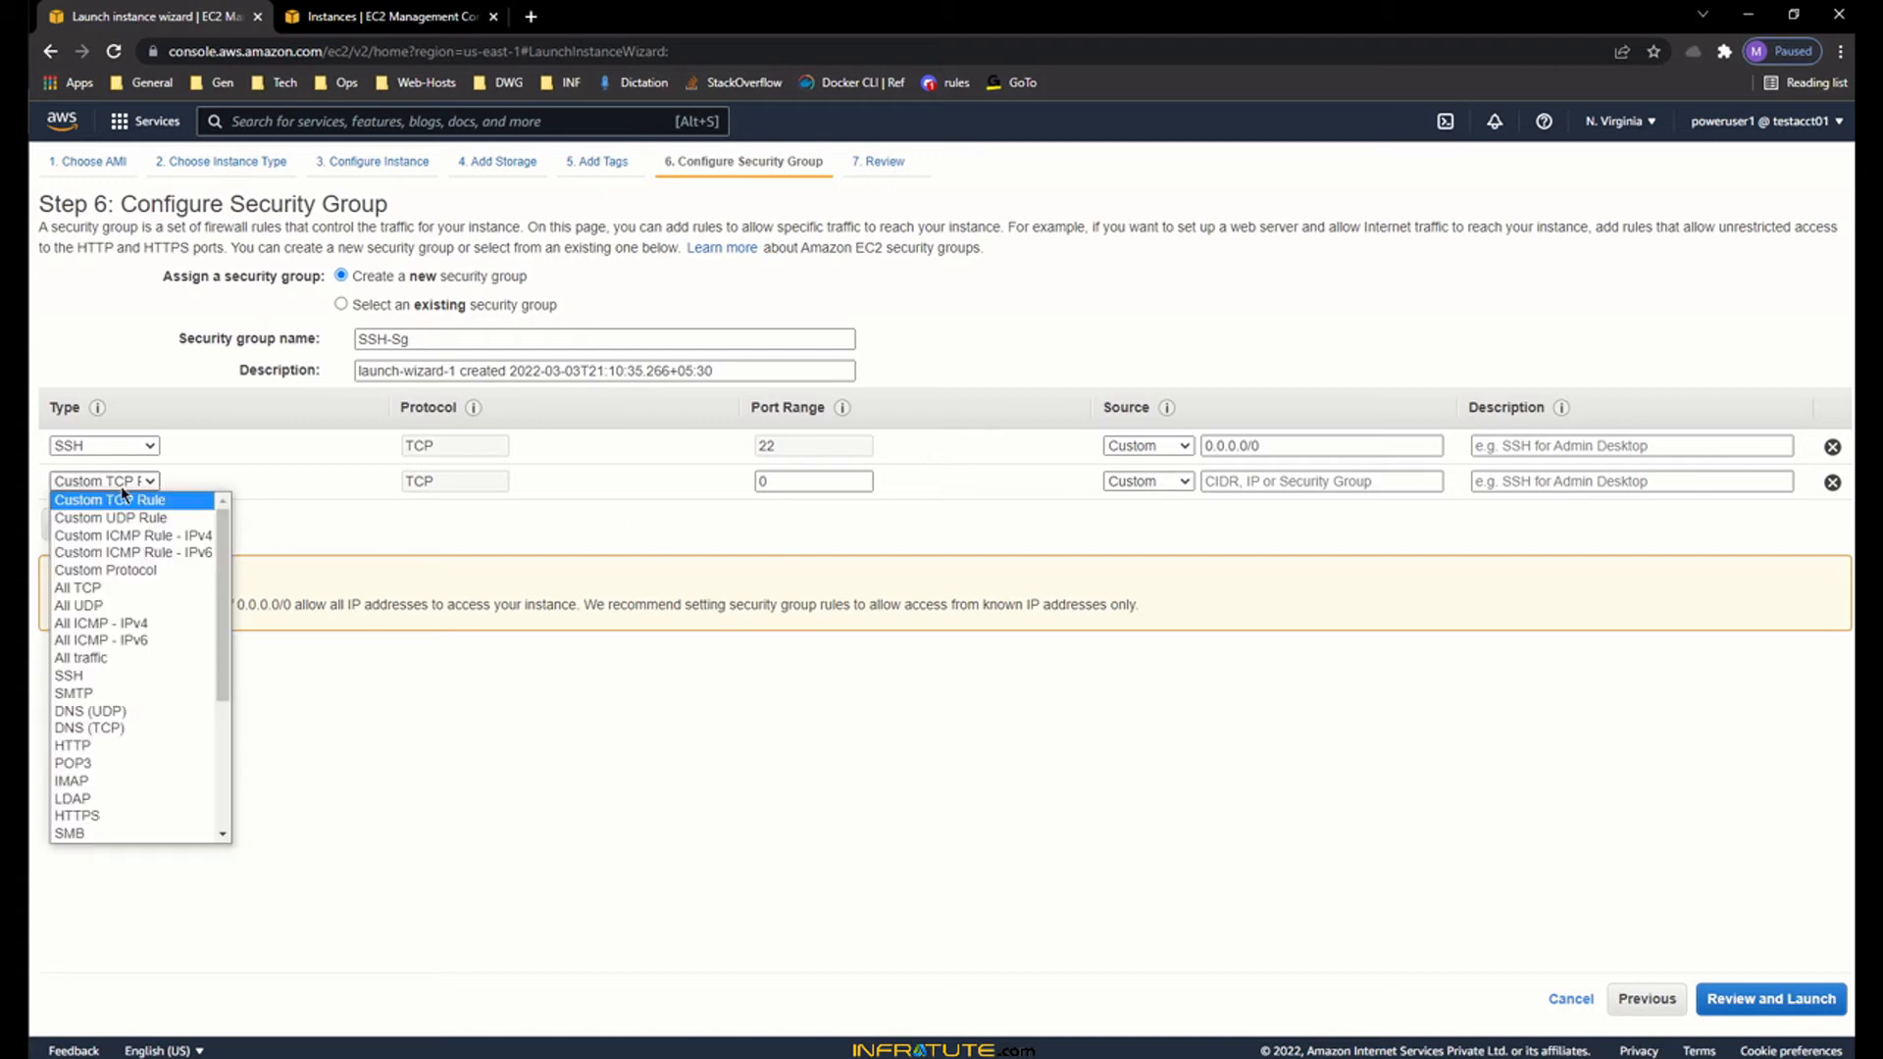
click(326, 514)
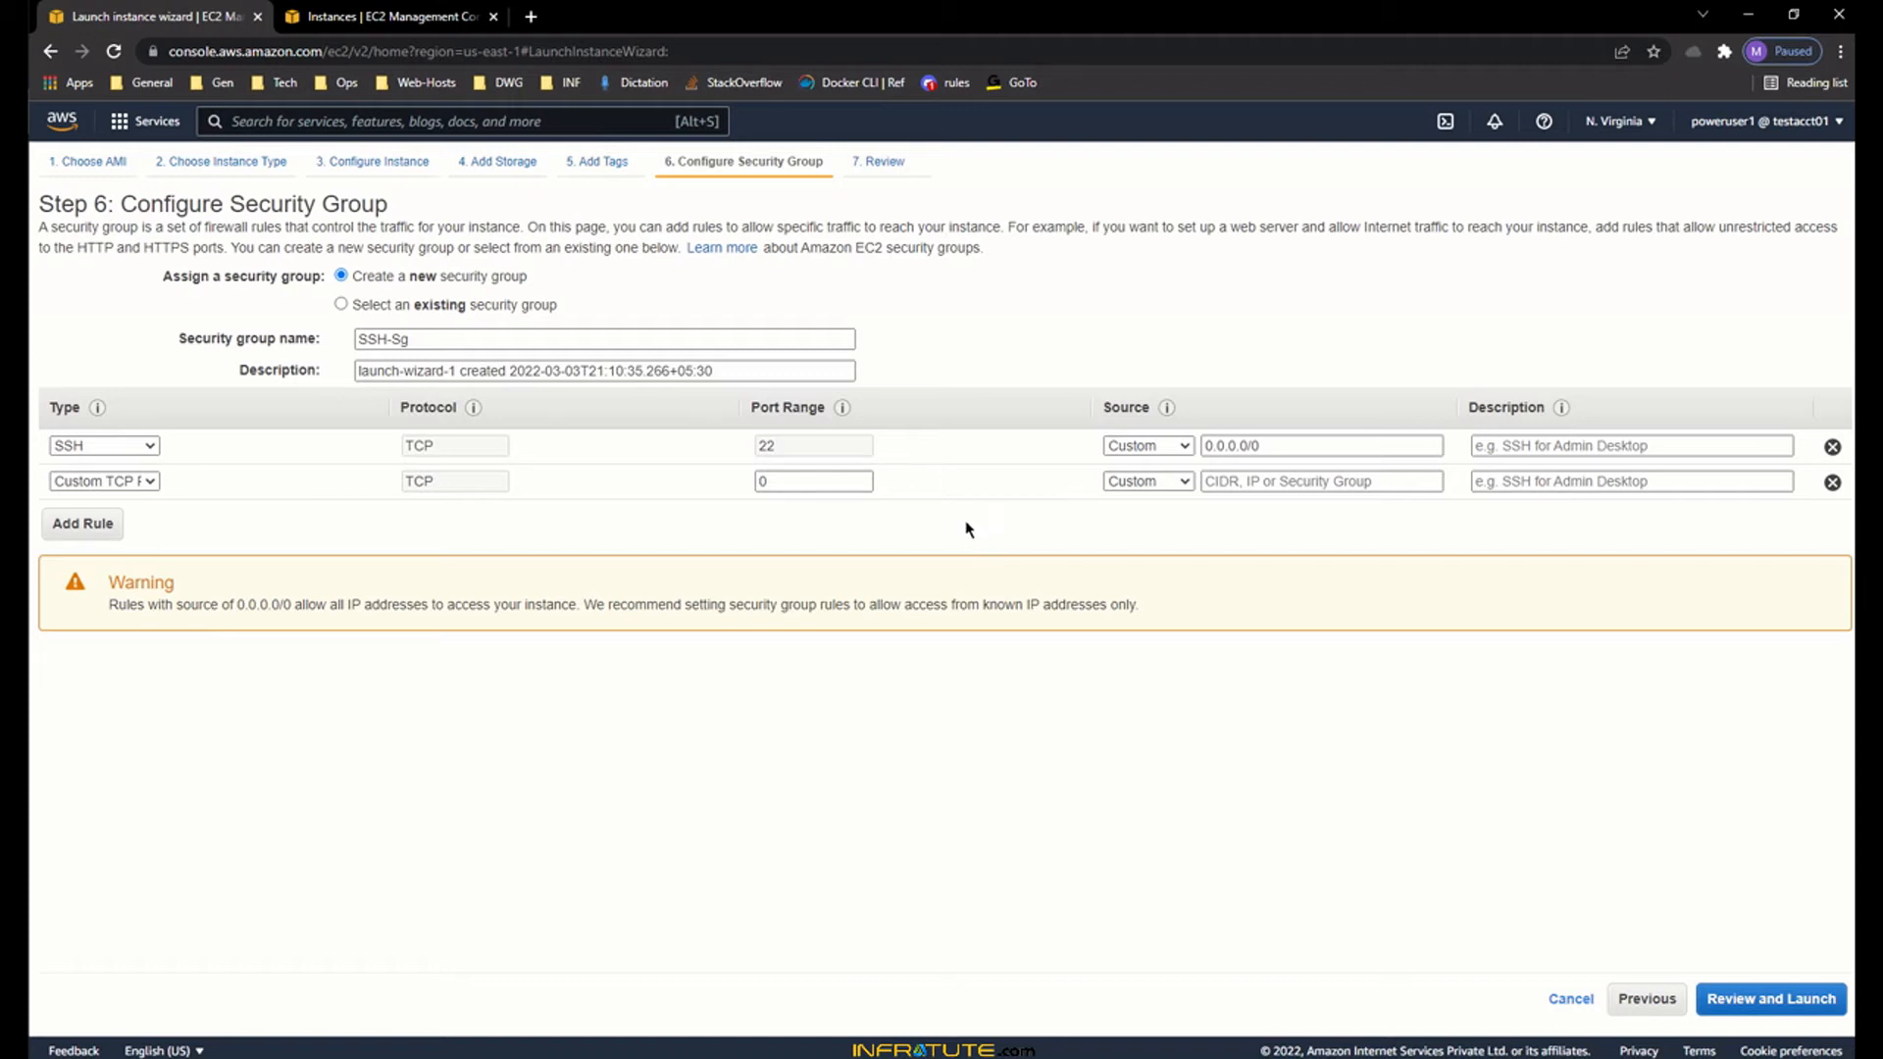
click(104, 482)
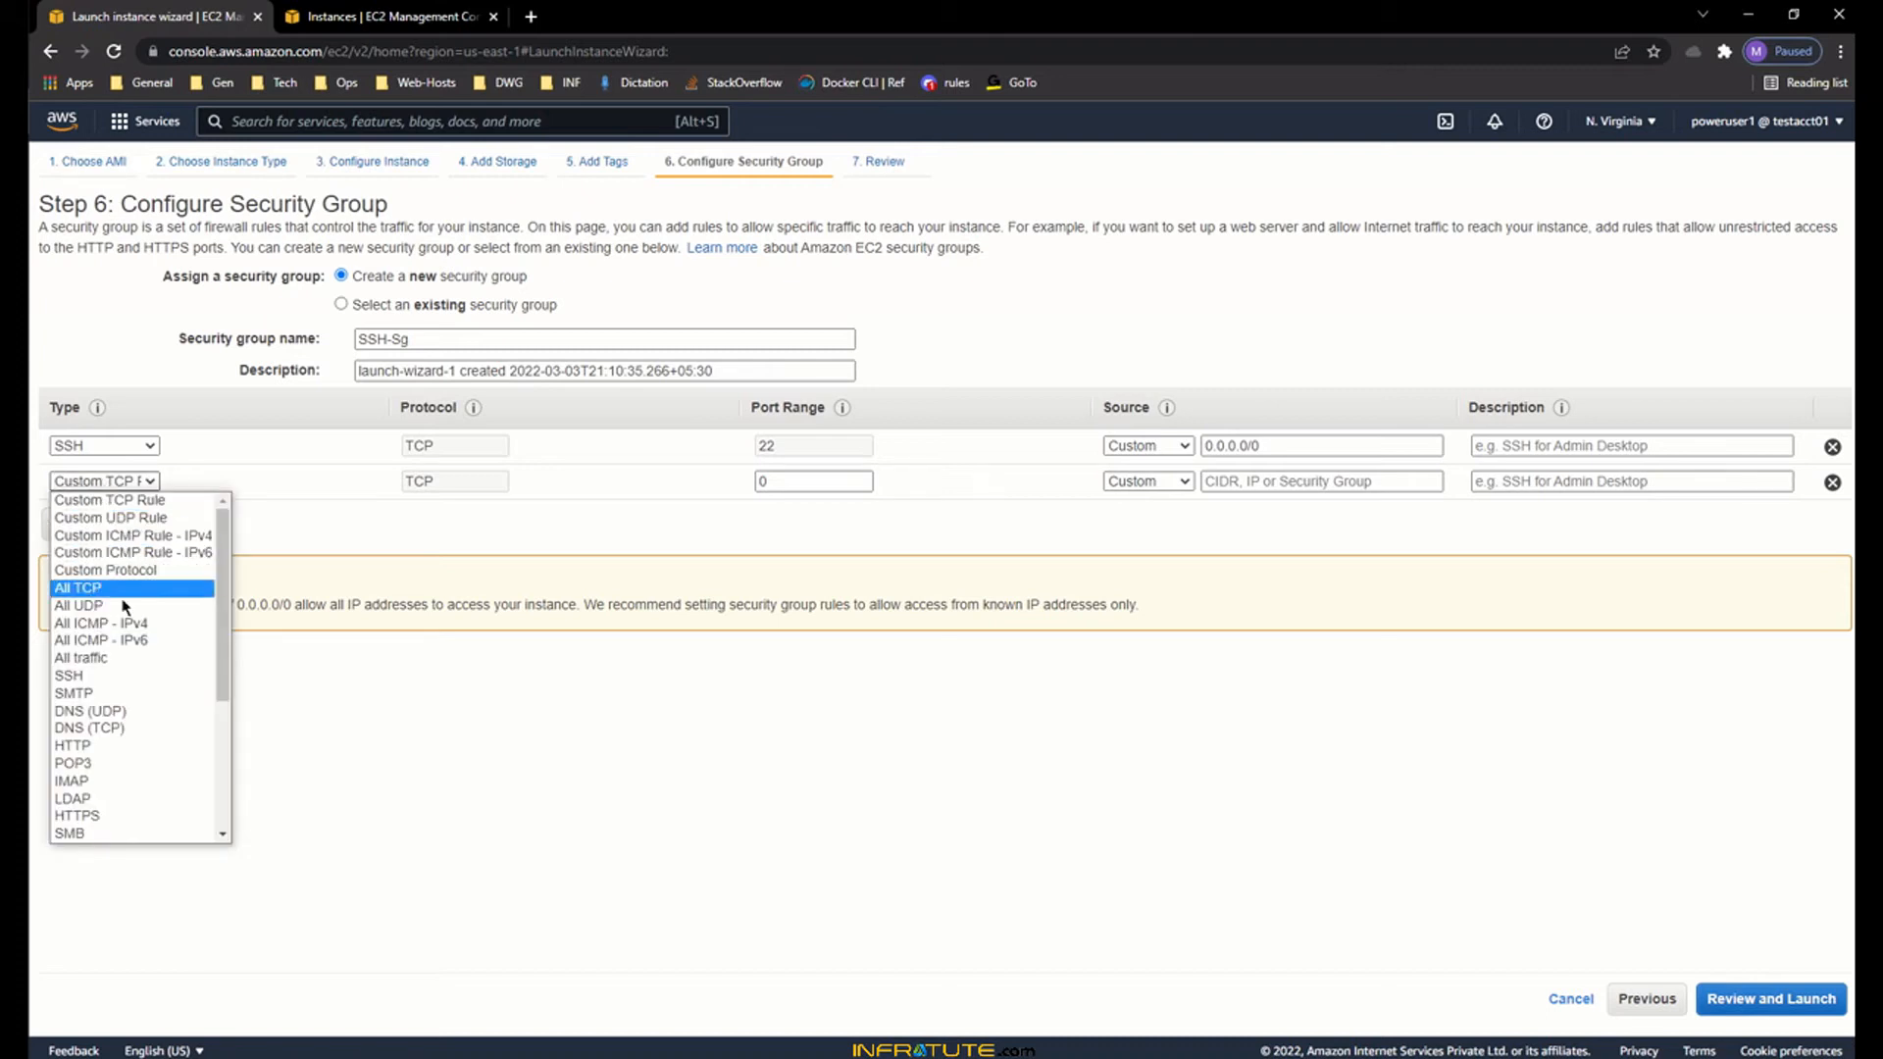
click(75, 625)
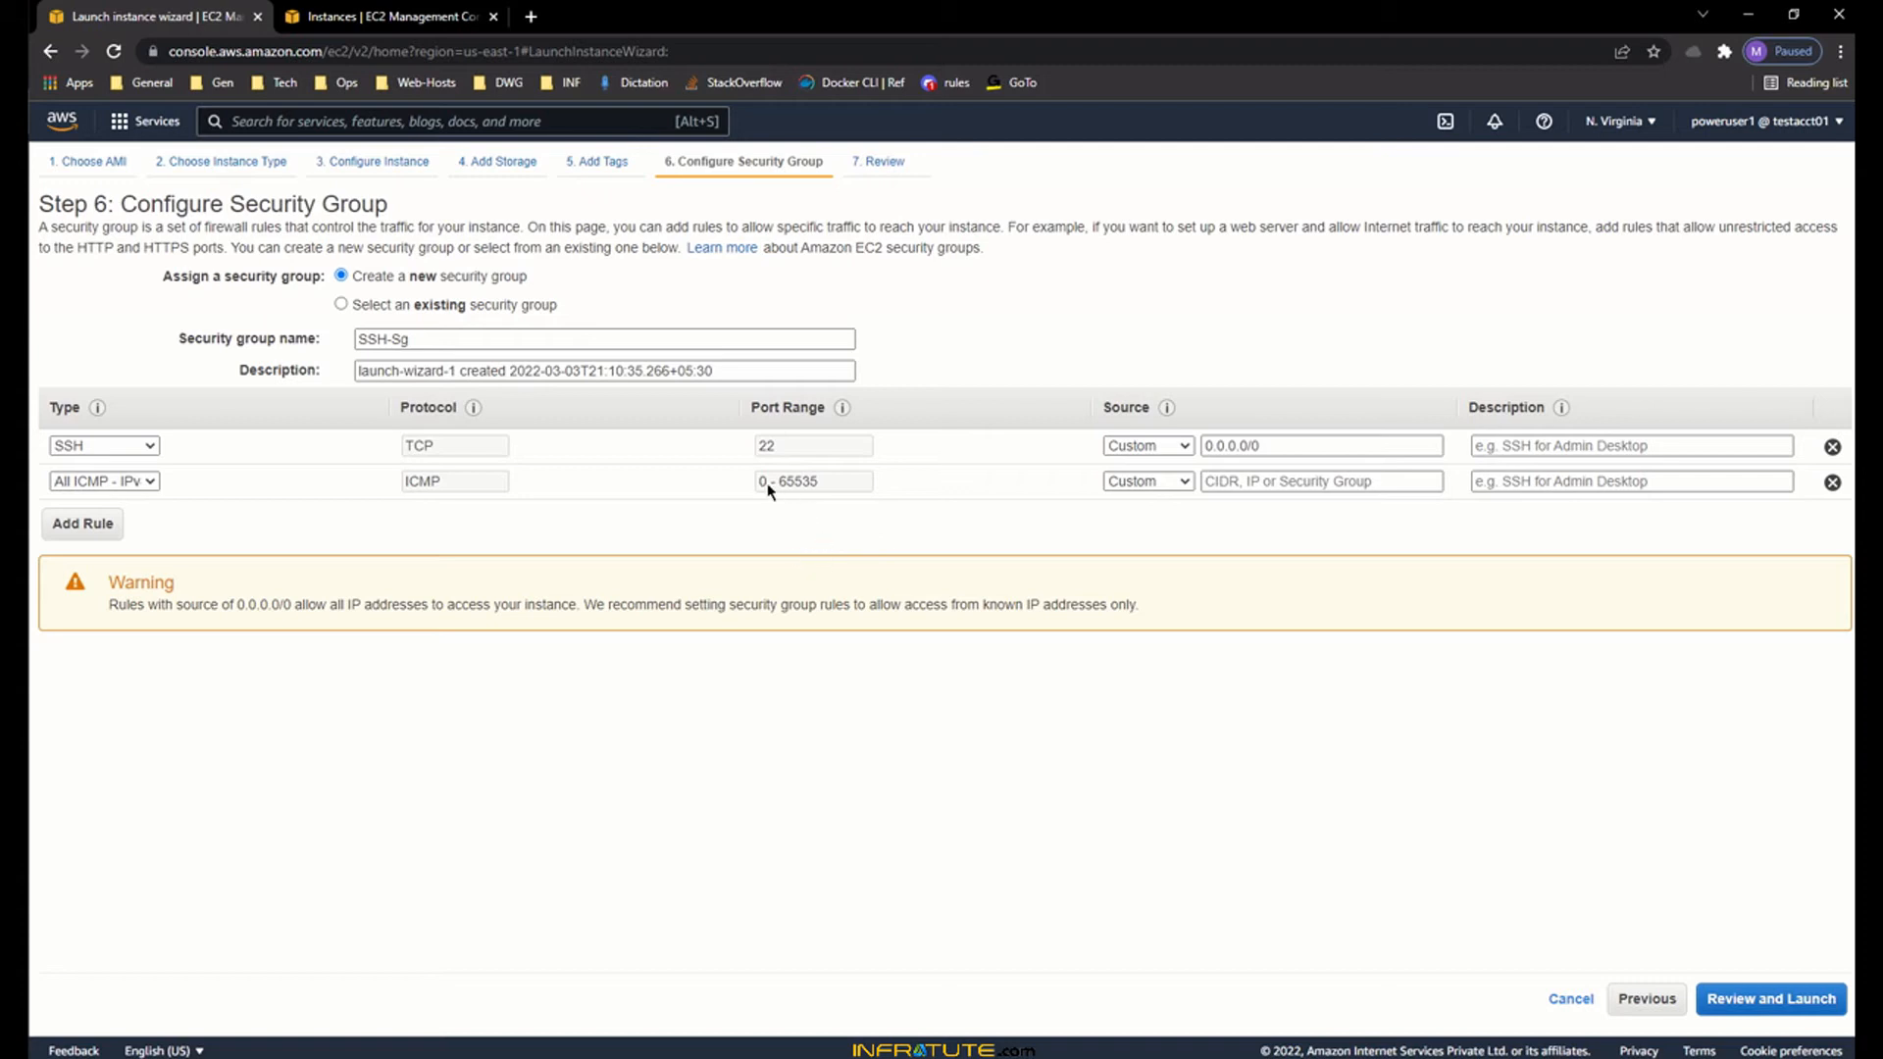
click(1350, 482)
text(0.0)
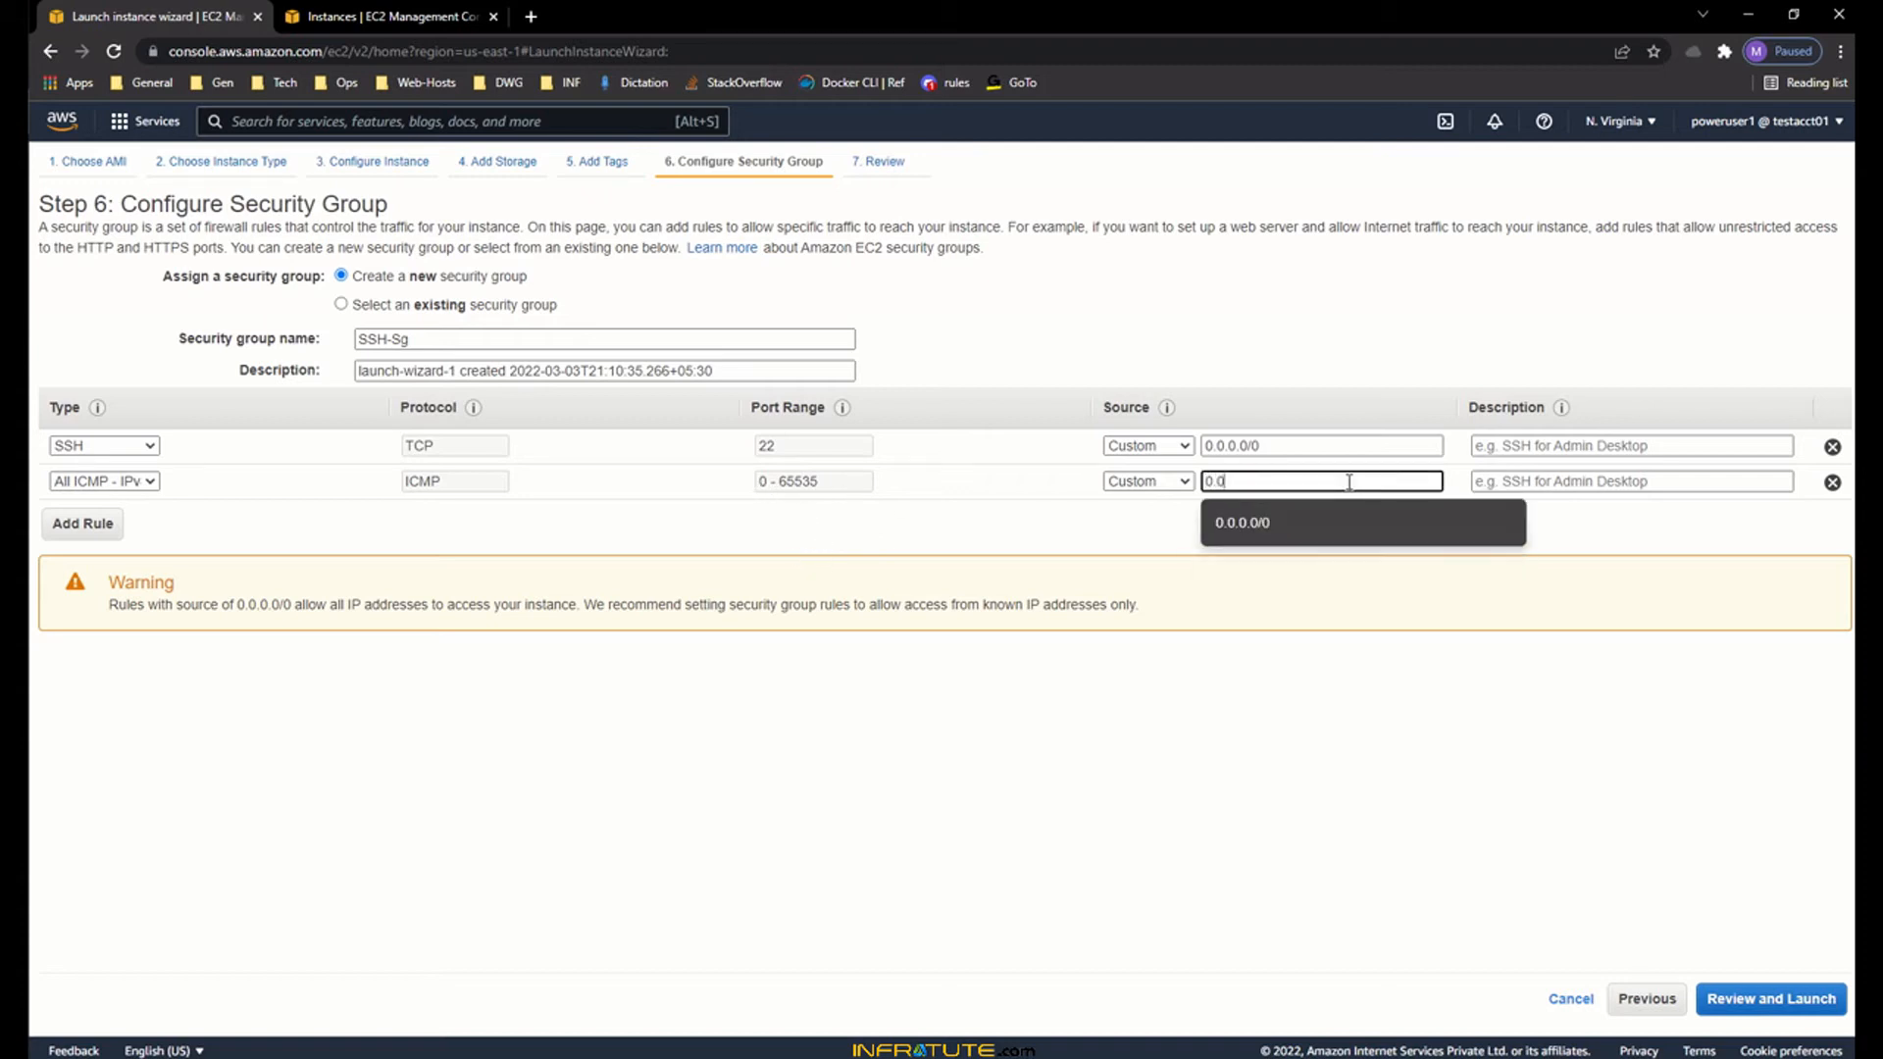
click(1344, 525)
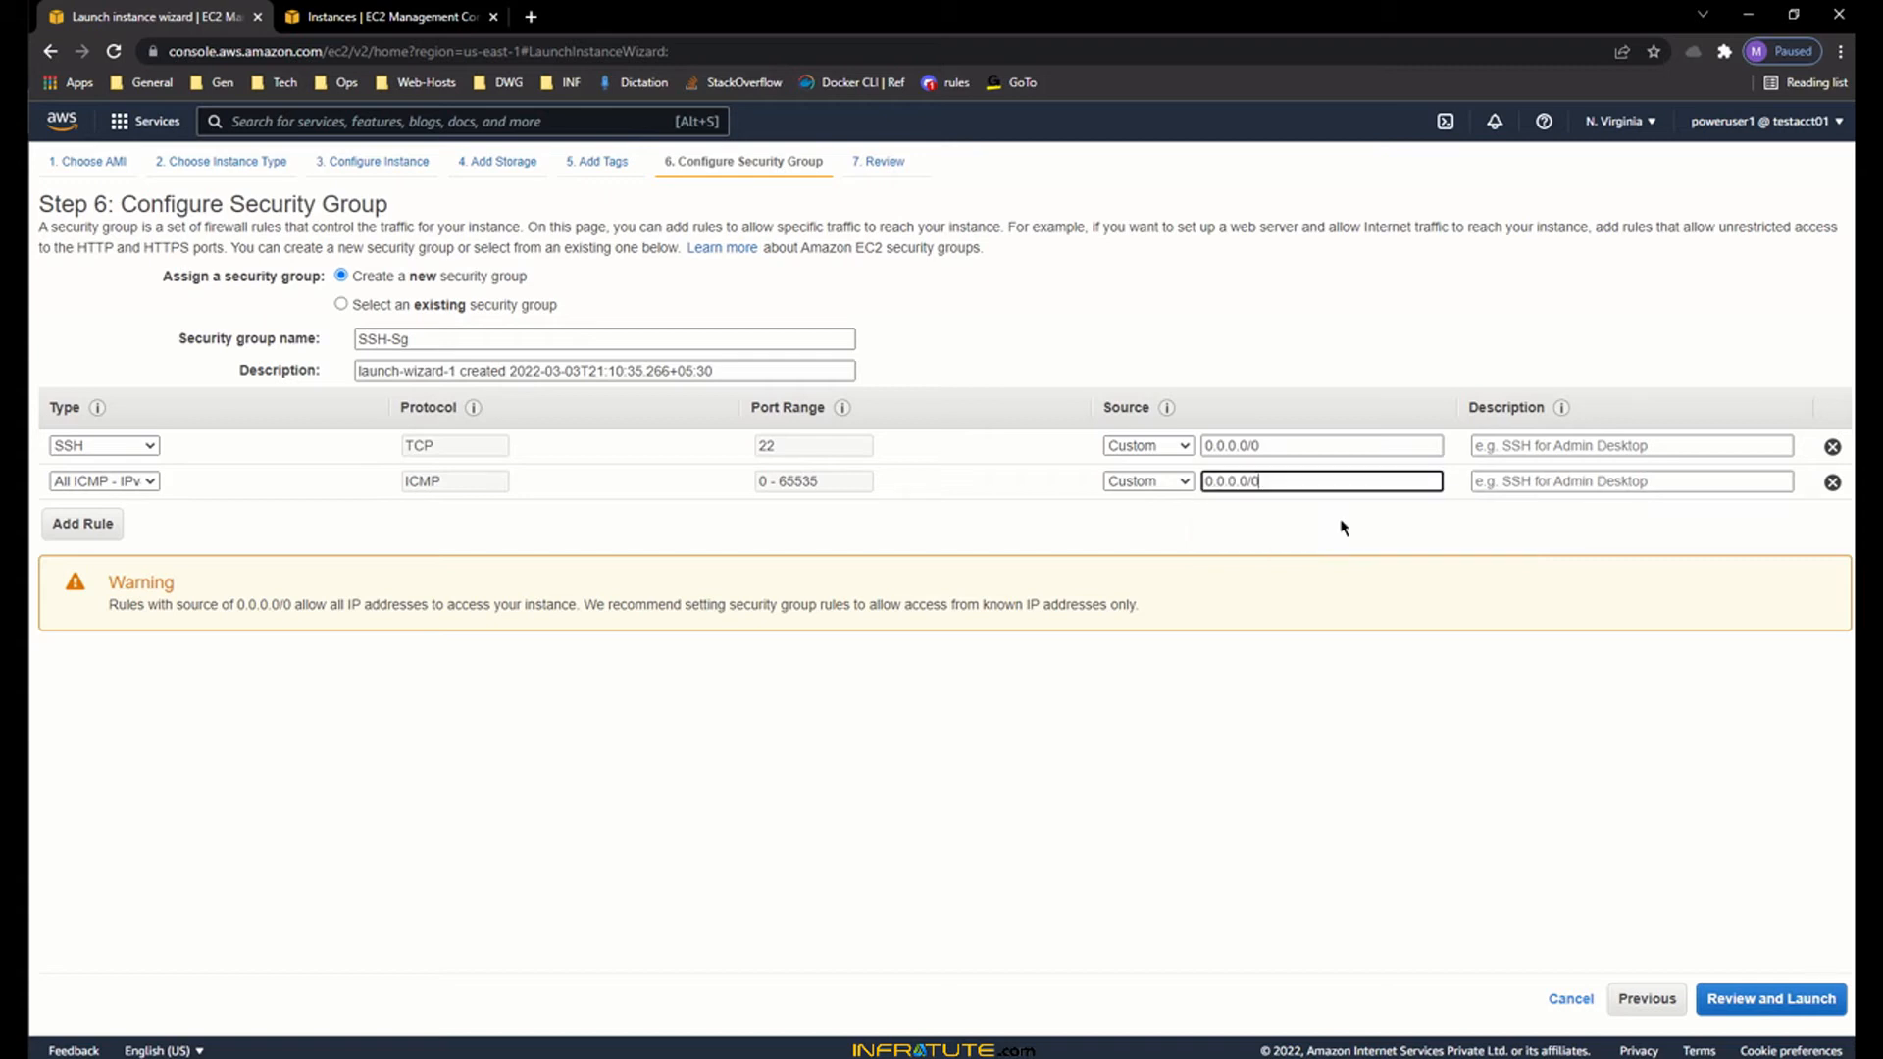
- Add a third rule, browse the full list of rule types, and remove that rule again
click(115, 529)
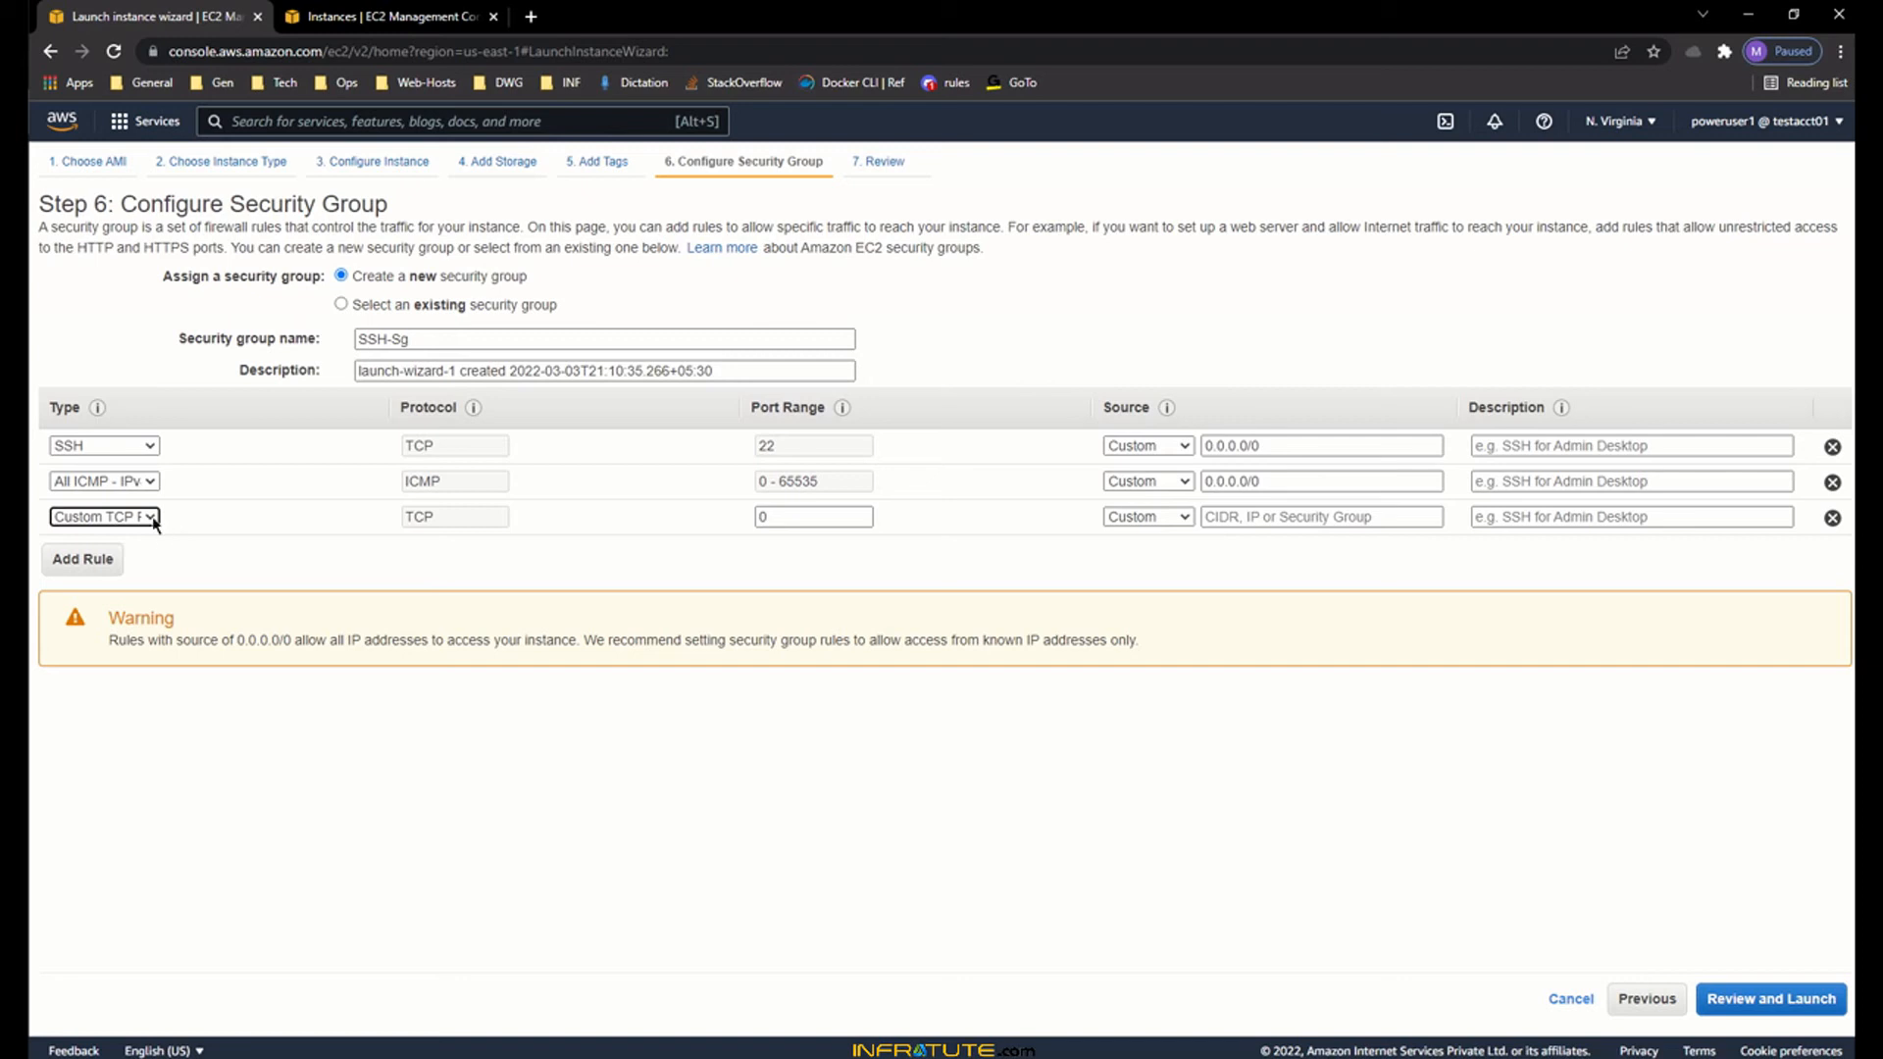
click(153, 520)
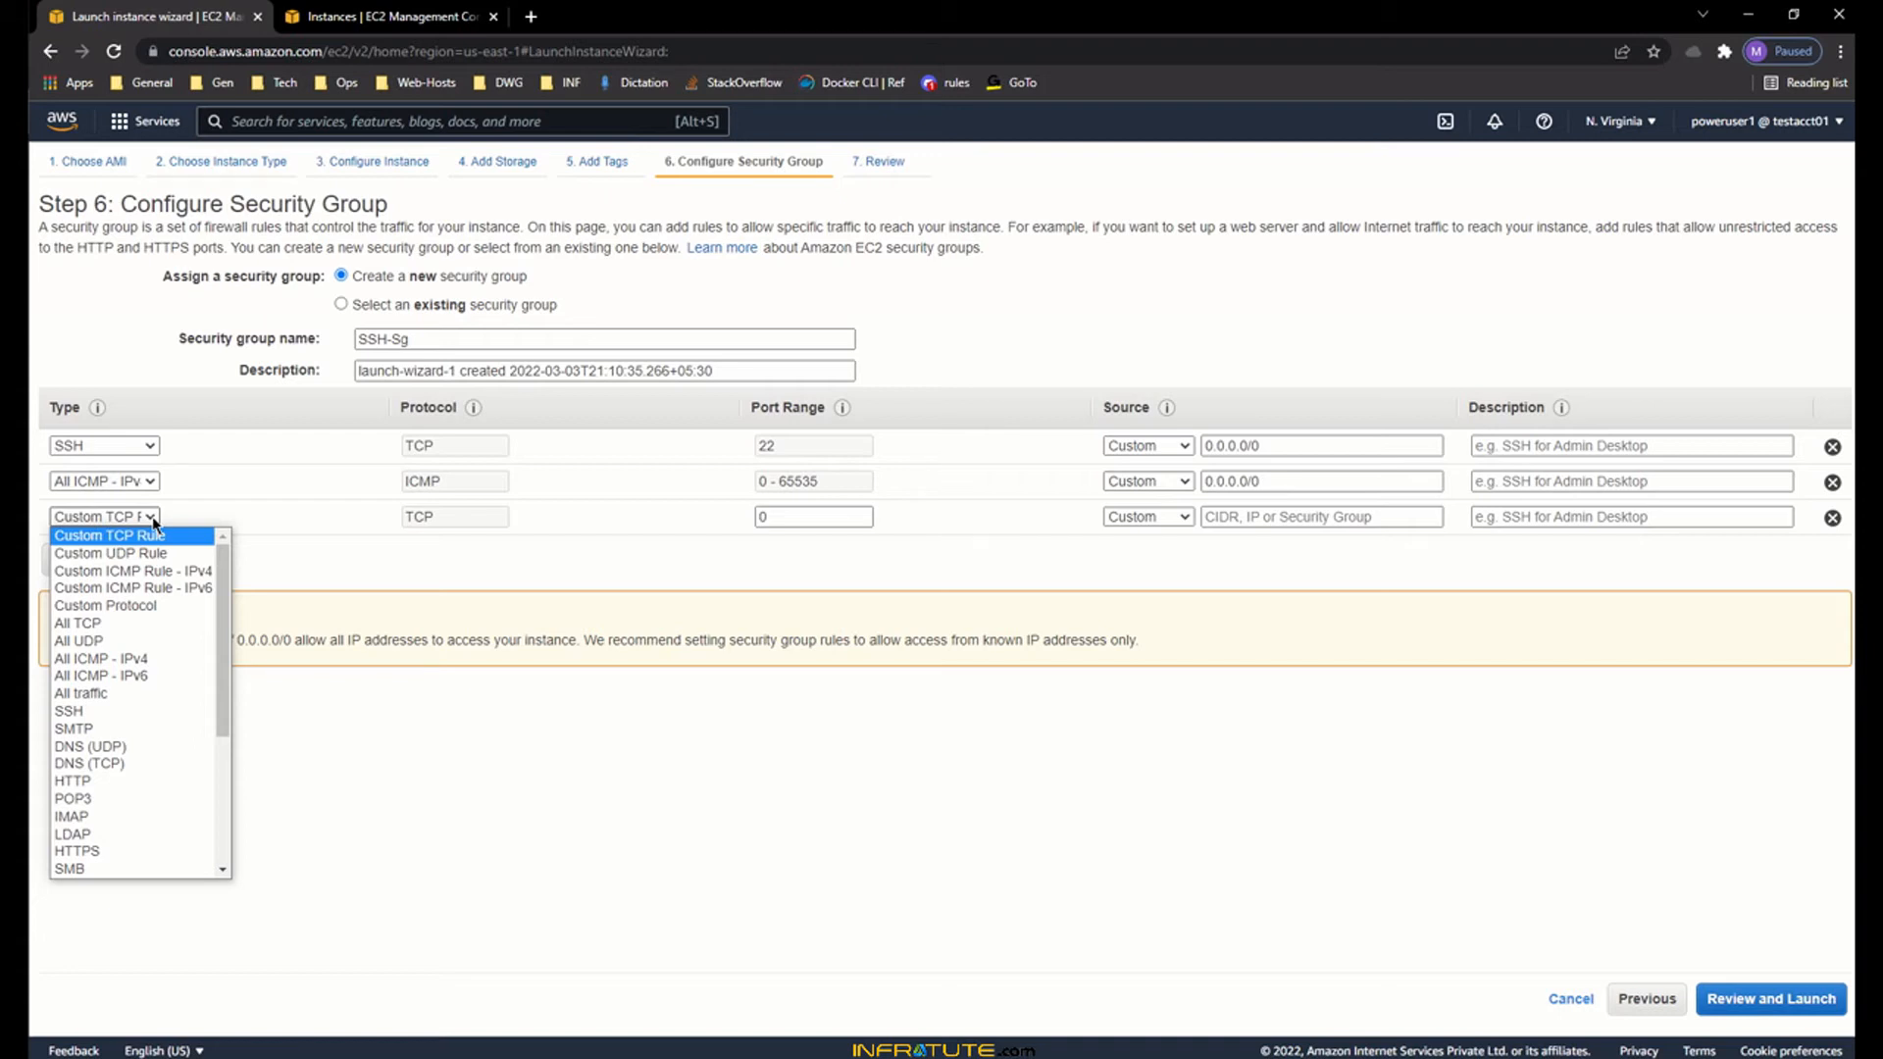
drag(225, 611, 224, 736)
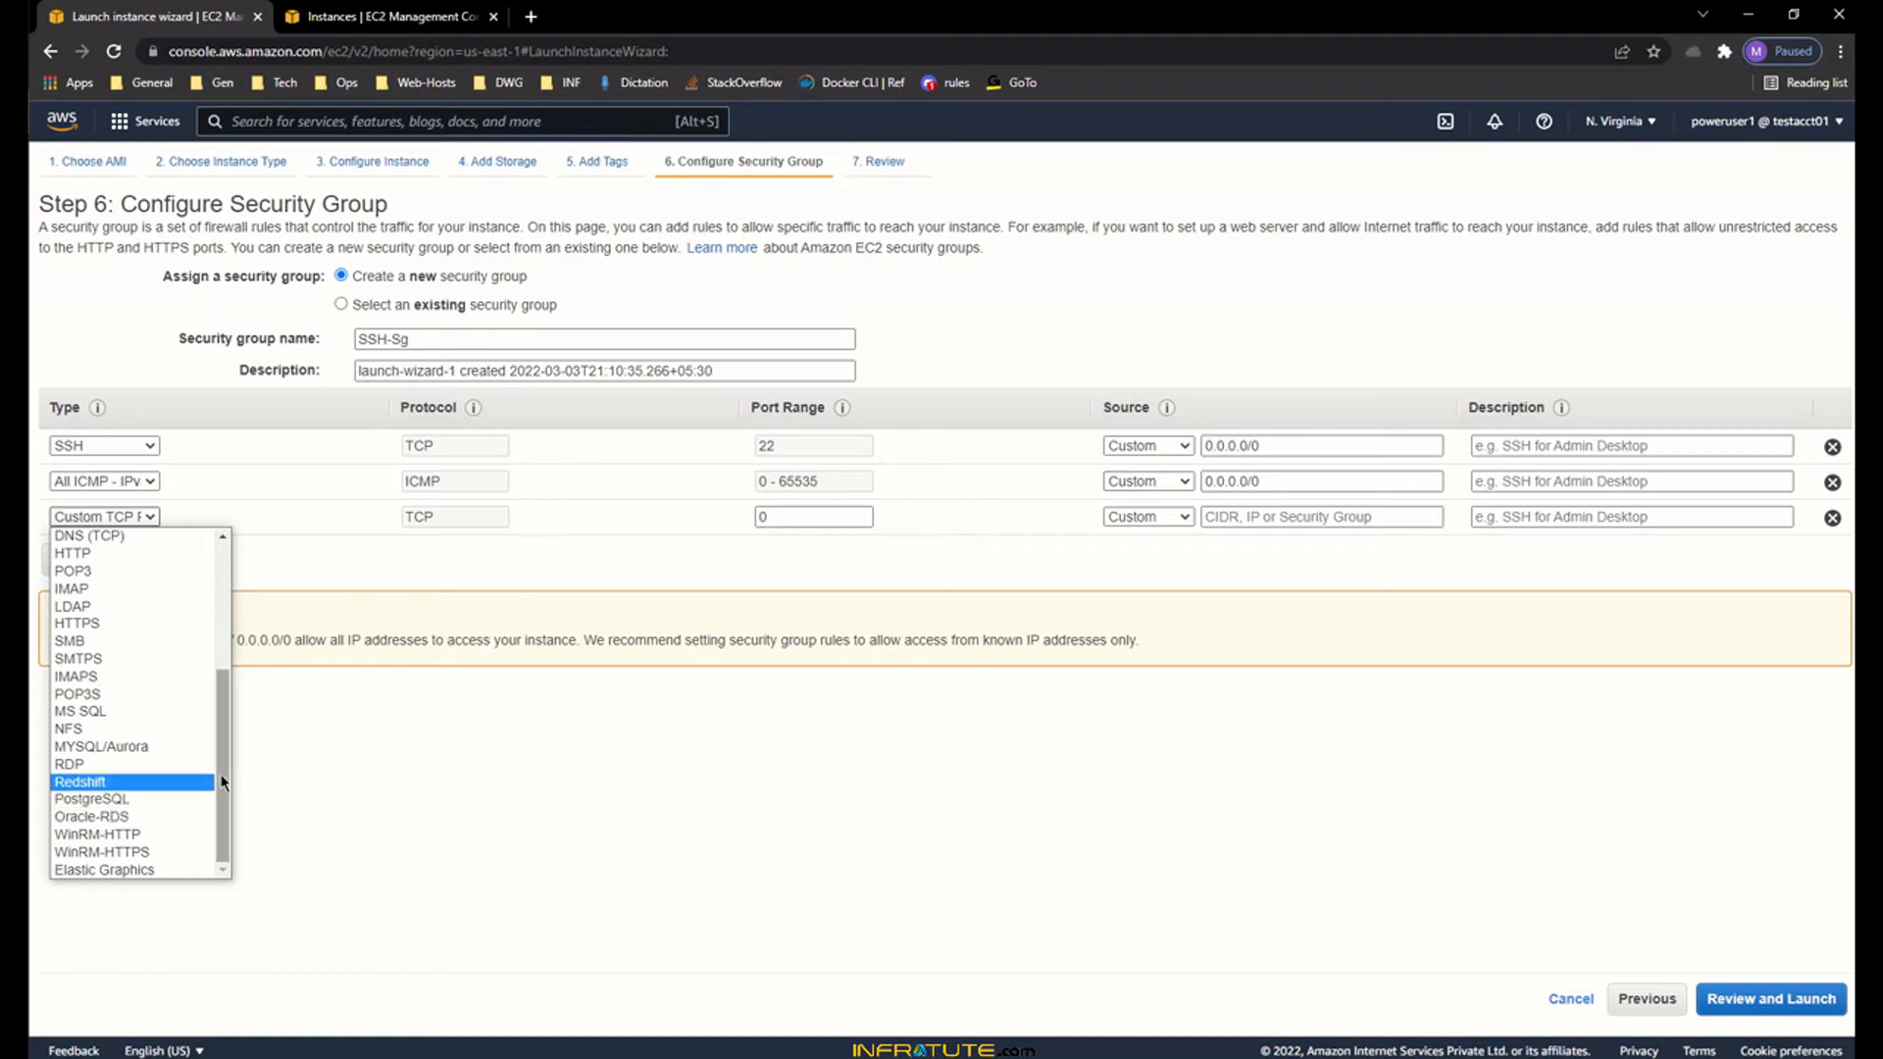
drag(223, 768, 225, 647)
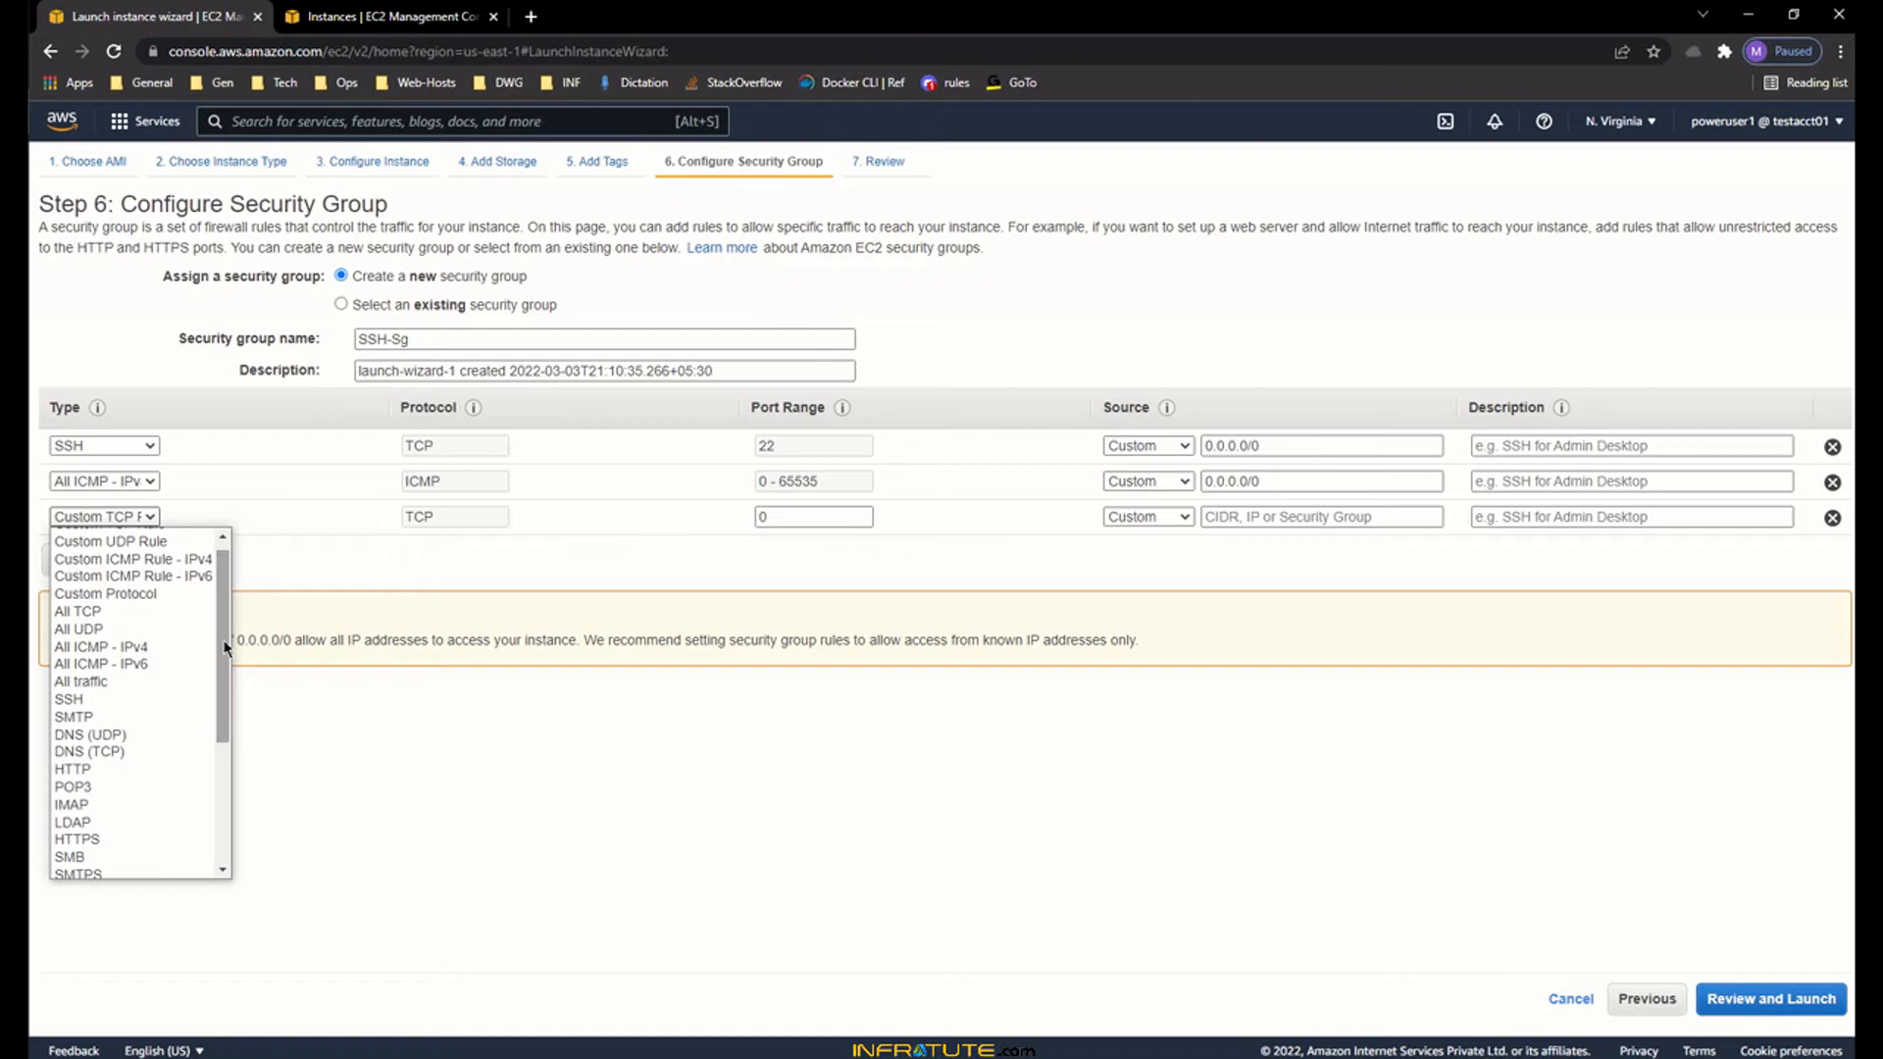
drag(225, 648, 221, 721)
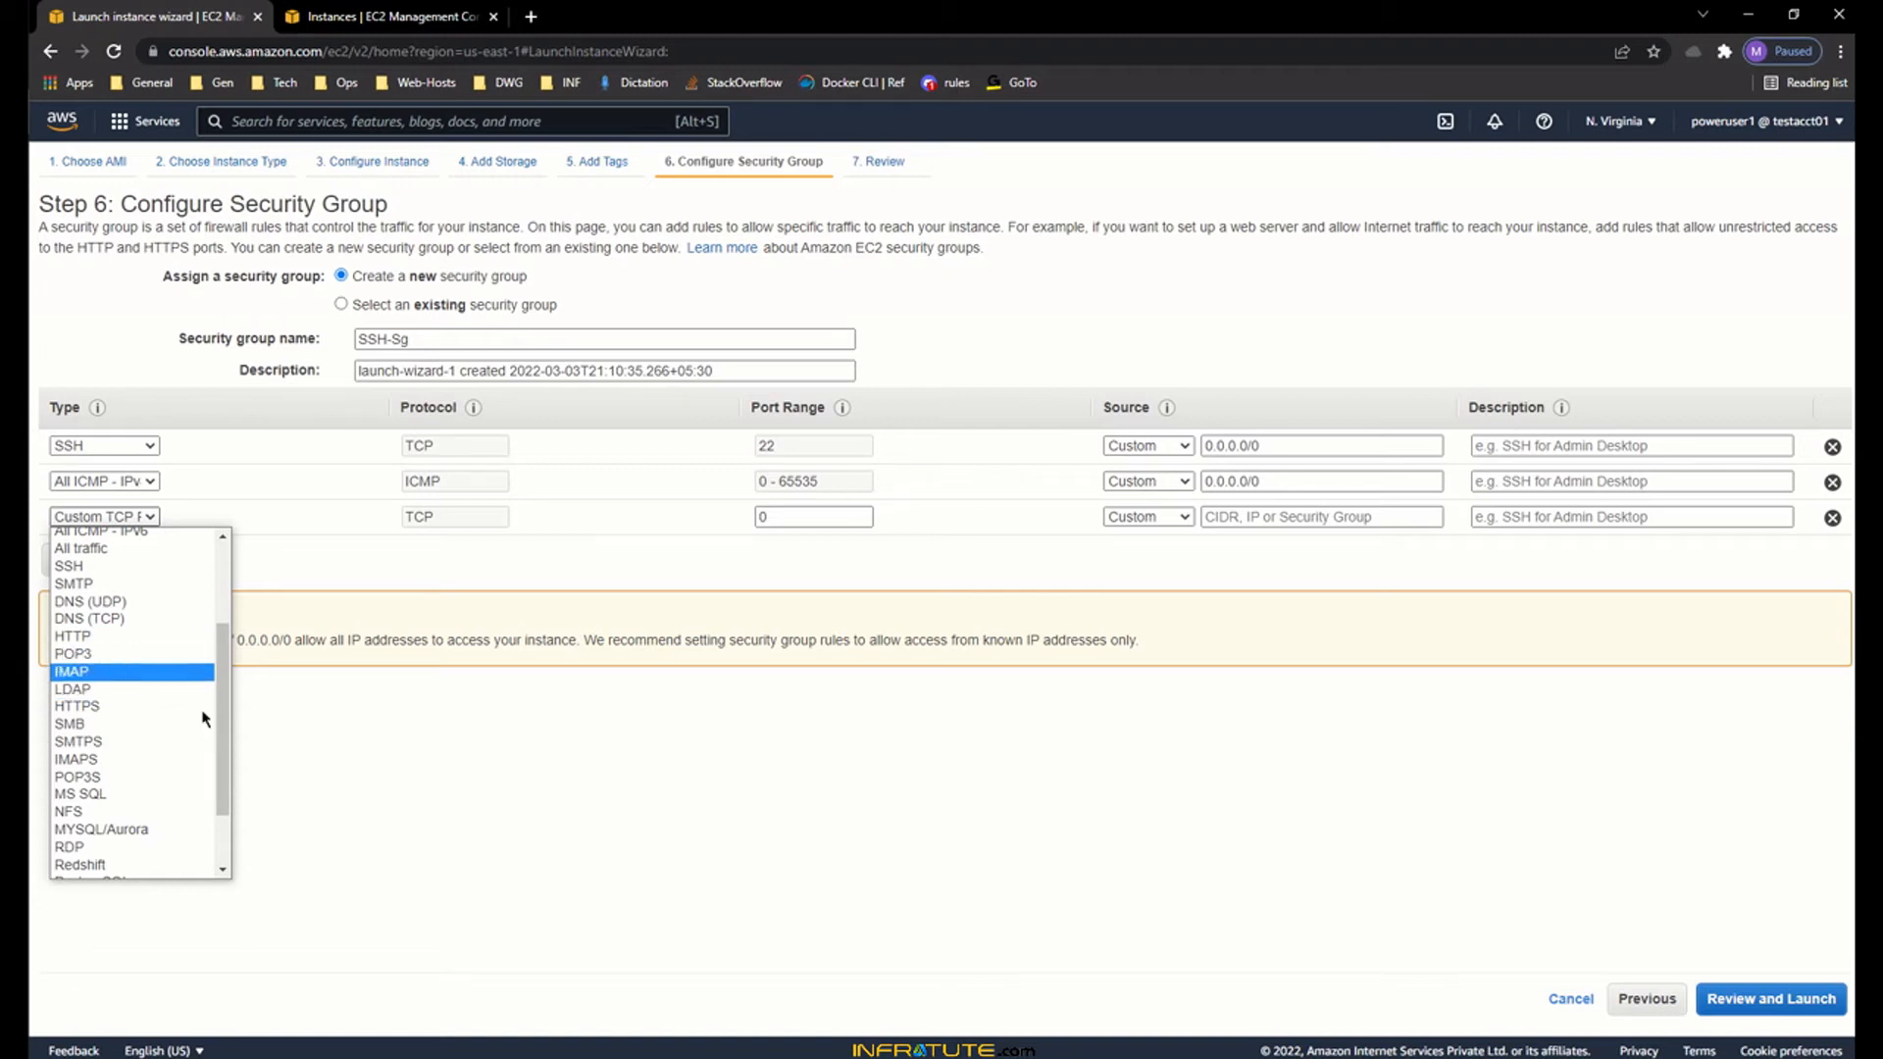
click(567, 776)
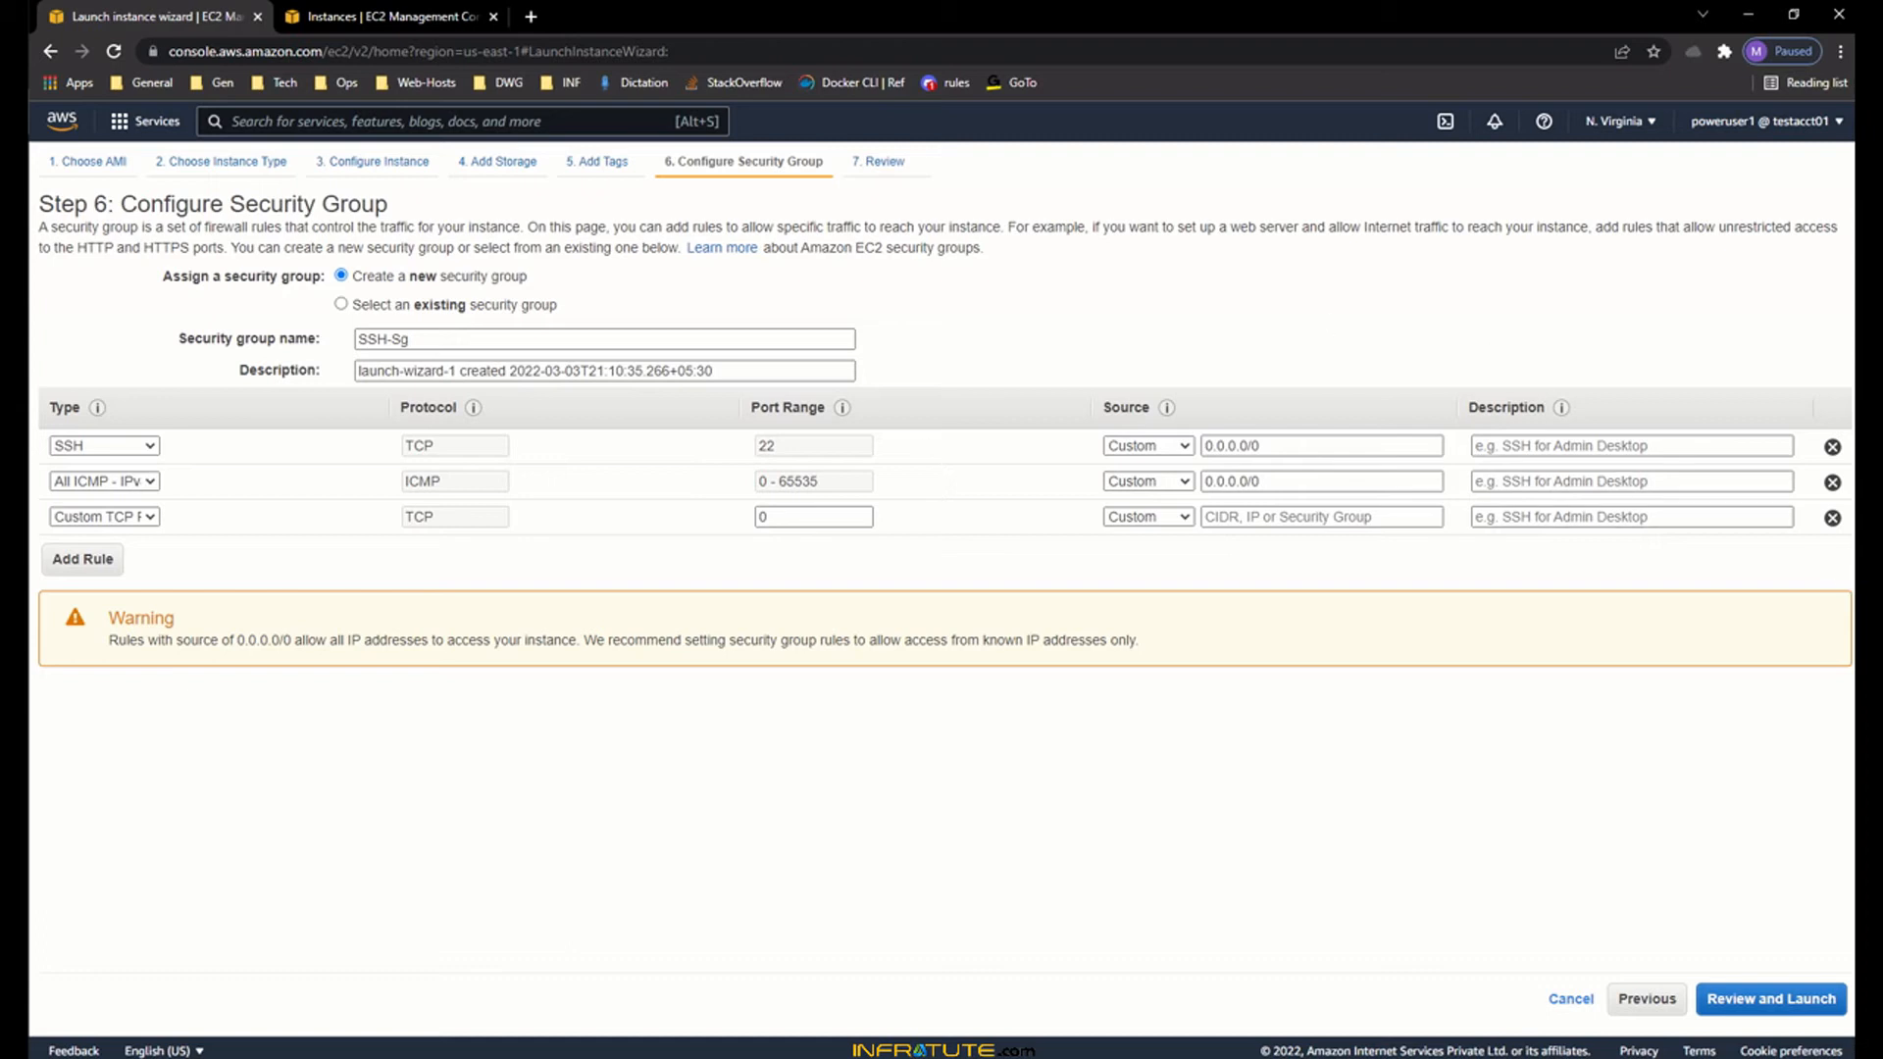
click(1832, 517)
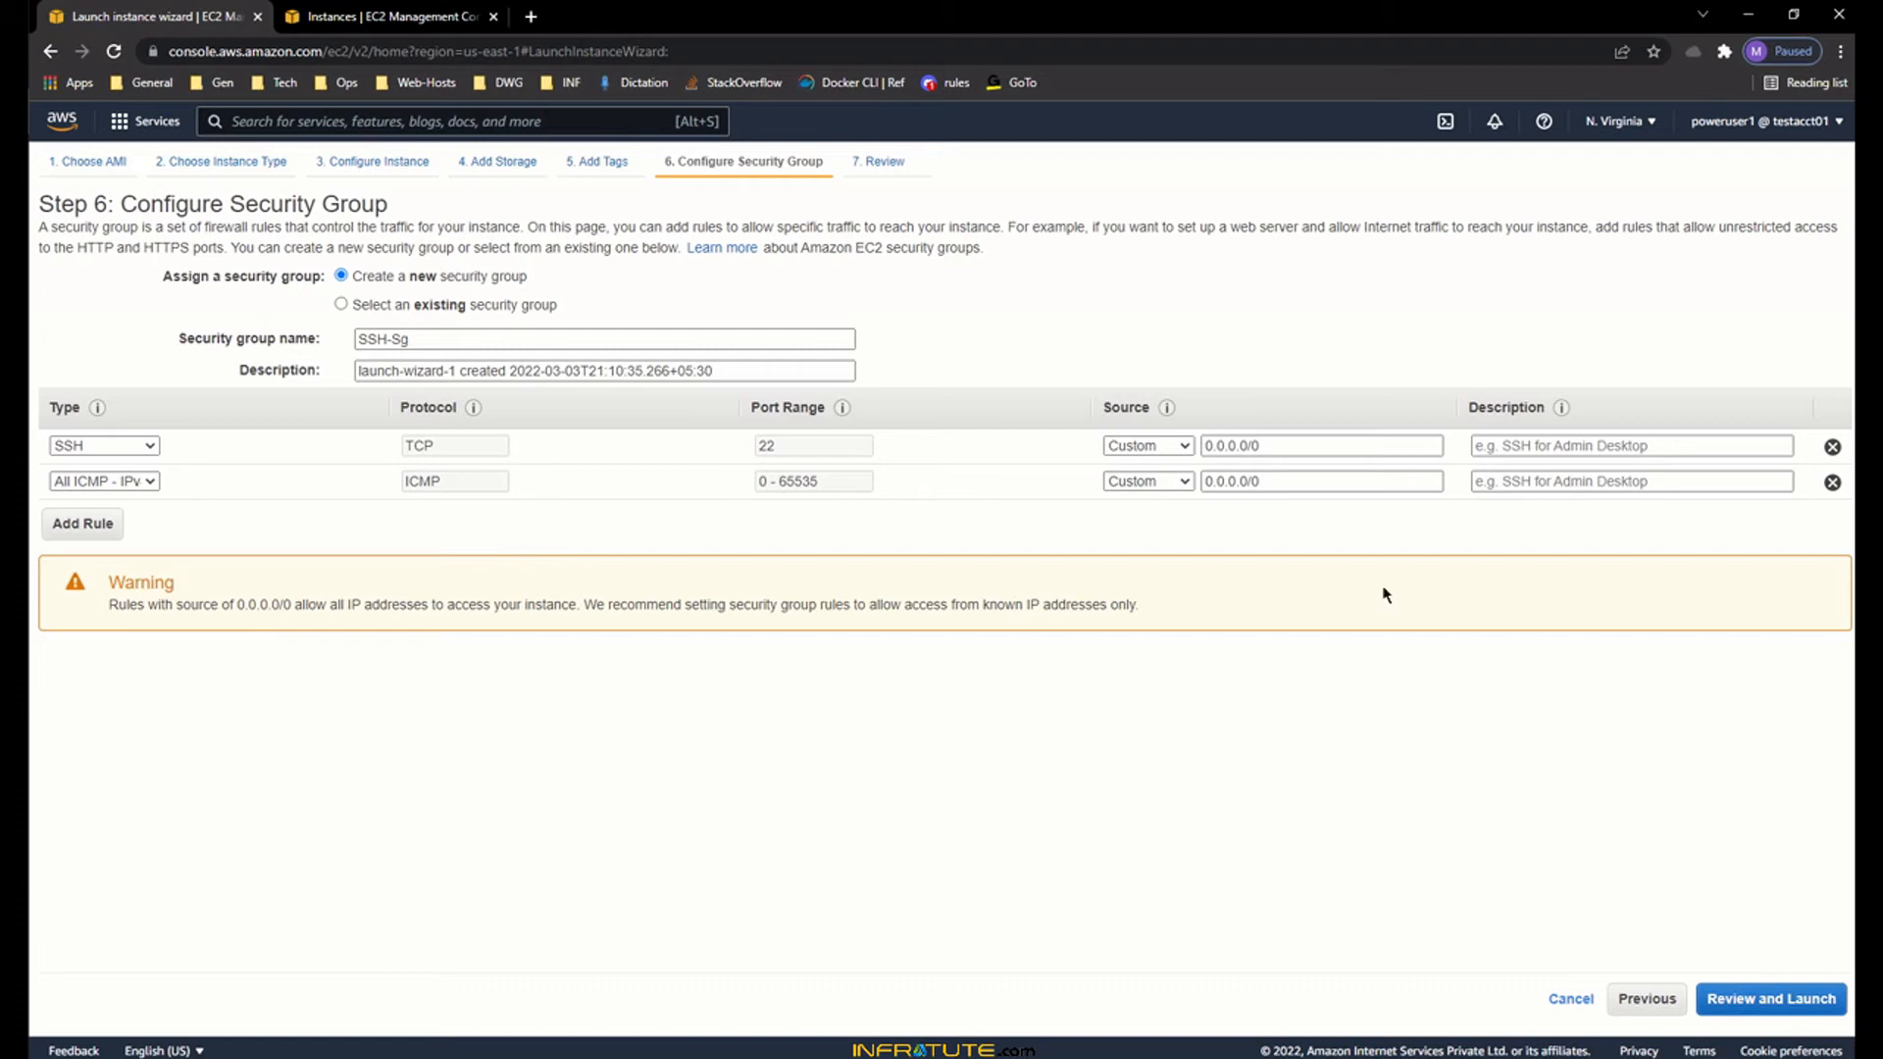
- Continue to the launch review and check the AMI's name, root device type and virtualization type
click(1723, 1002)
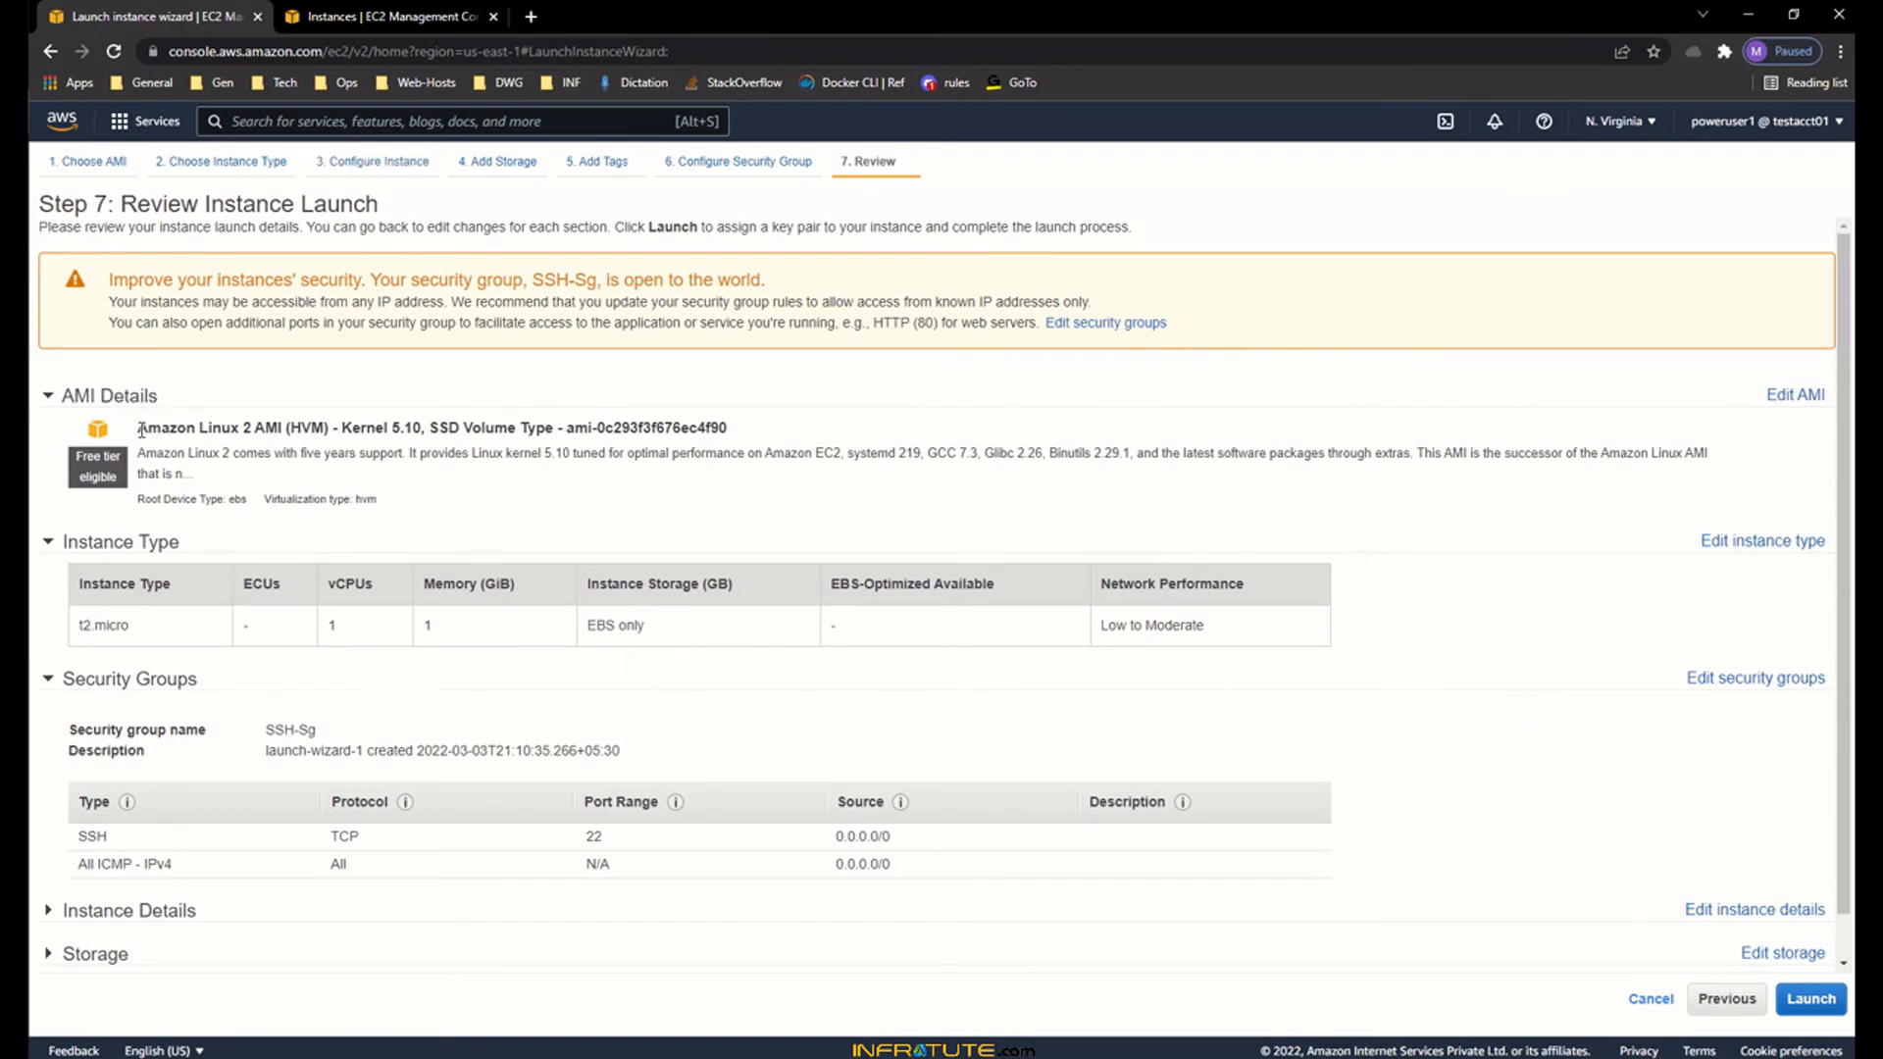
drag(141, 430, 453, 430)
click(454, 429)
drag(137, 499, 400, 505)
click(412, 505)
drag(260, 505, 419, 509)
click(419, 509)
- Review the instance type with its vCPUs and memory, and the SSH rule of the security group
scroll(420, 509, down, 1)
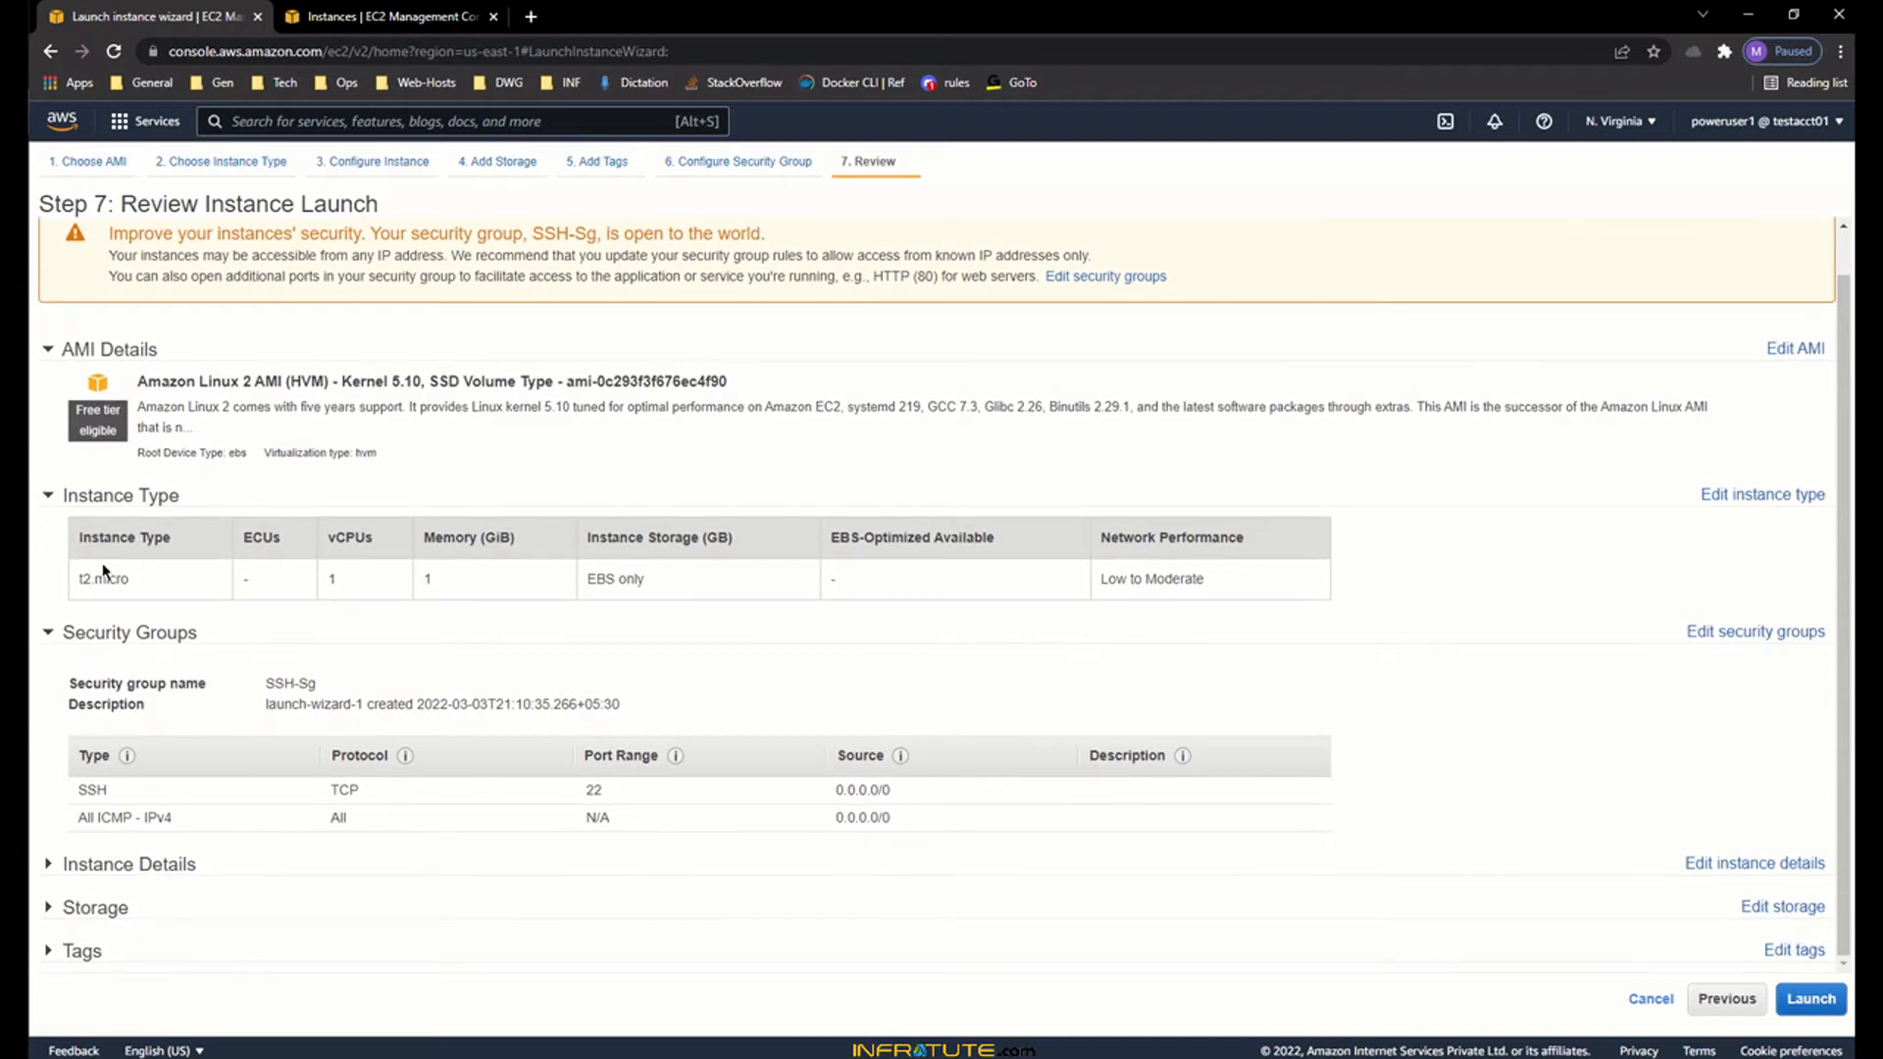
drag(78, 579, 136, 586)
click(491, 585)
drag(336, 585, 468, 586)
click(467, 587)
drag(78, 790, 102, 792)
click(130, 790)
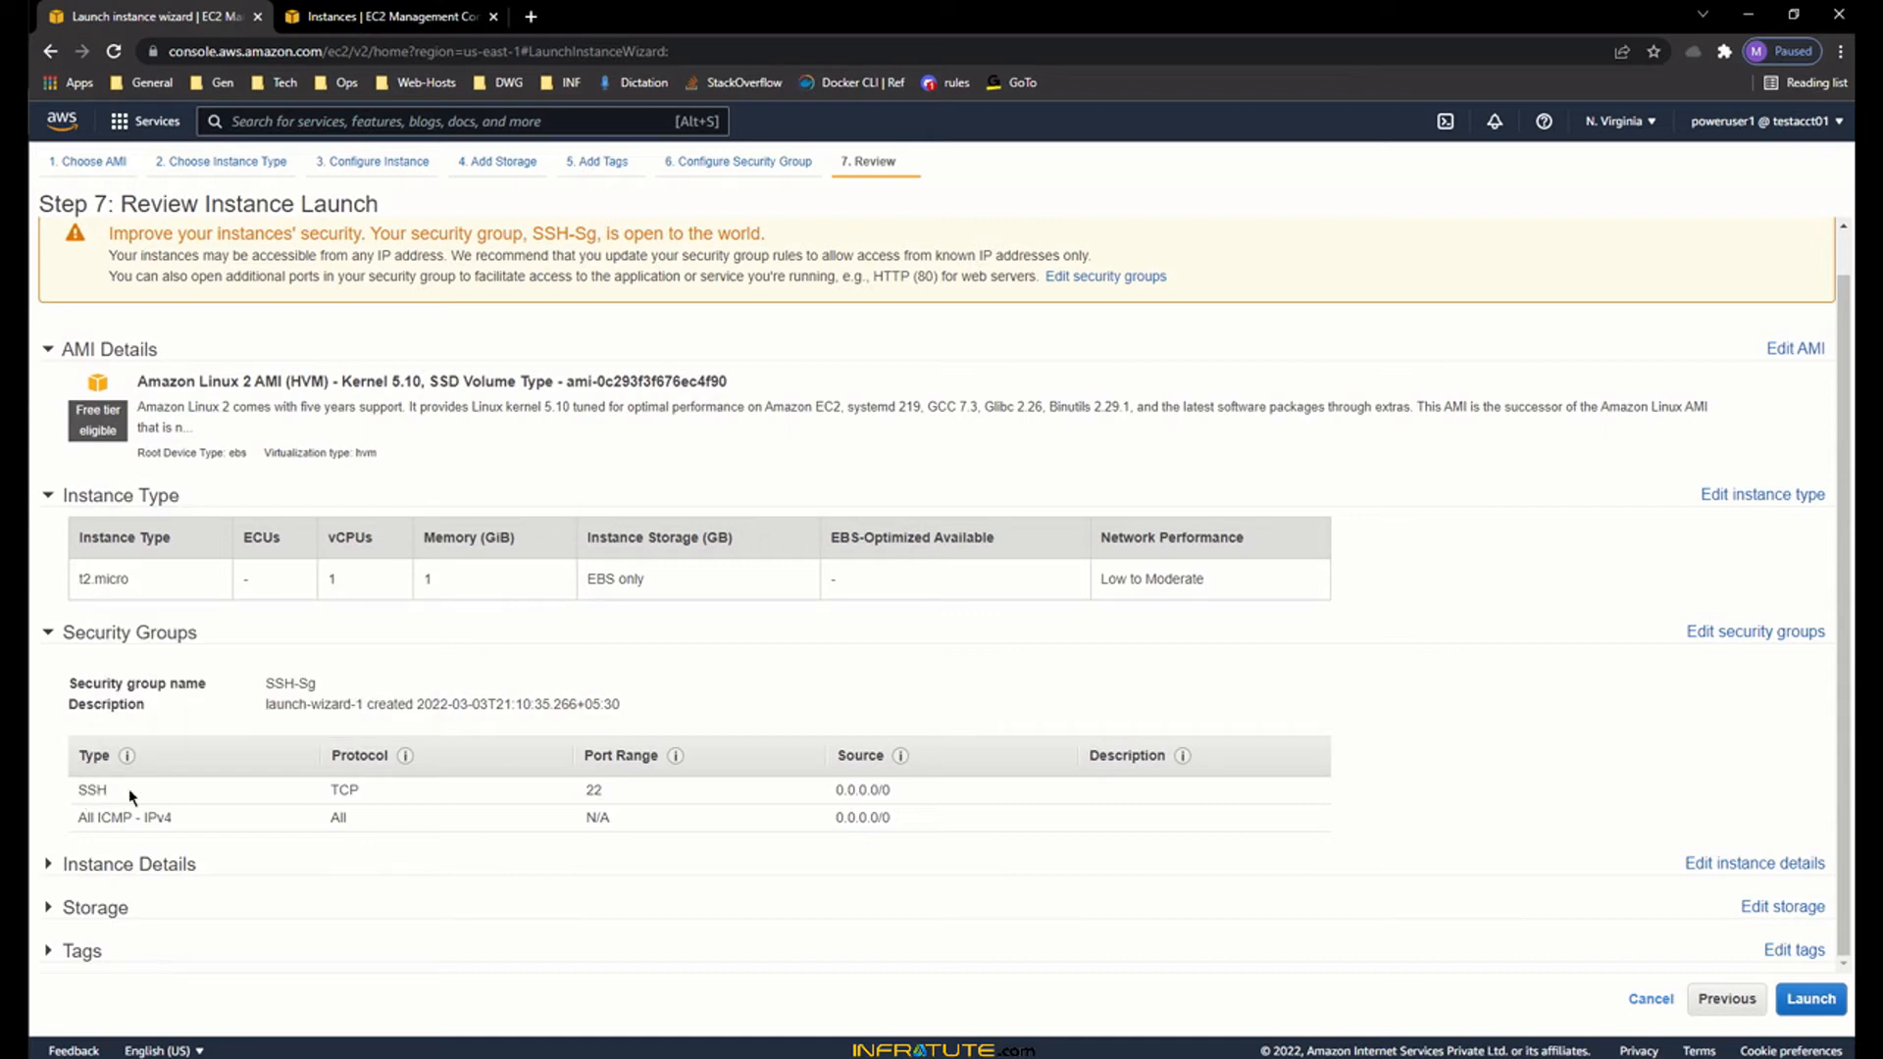
- Review the All ICMP - IPv4 rule and expand the storage section to check the root volume settings
drag(81, 822, 190, 820)
click(189, 820)
click(687, 909)
scroll(686, 885, down, 2)
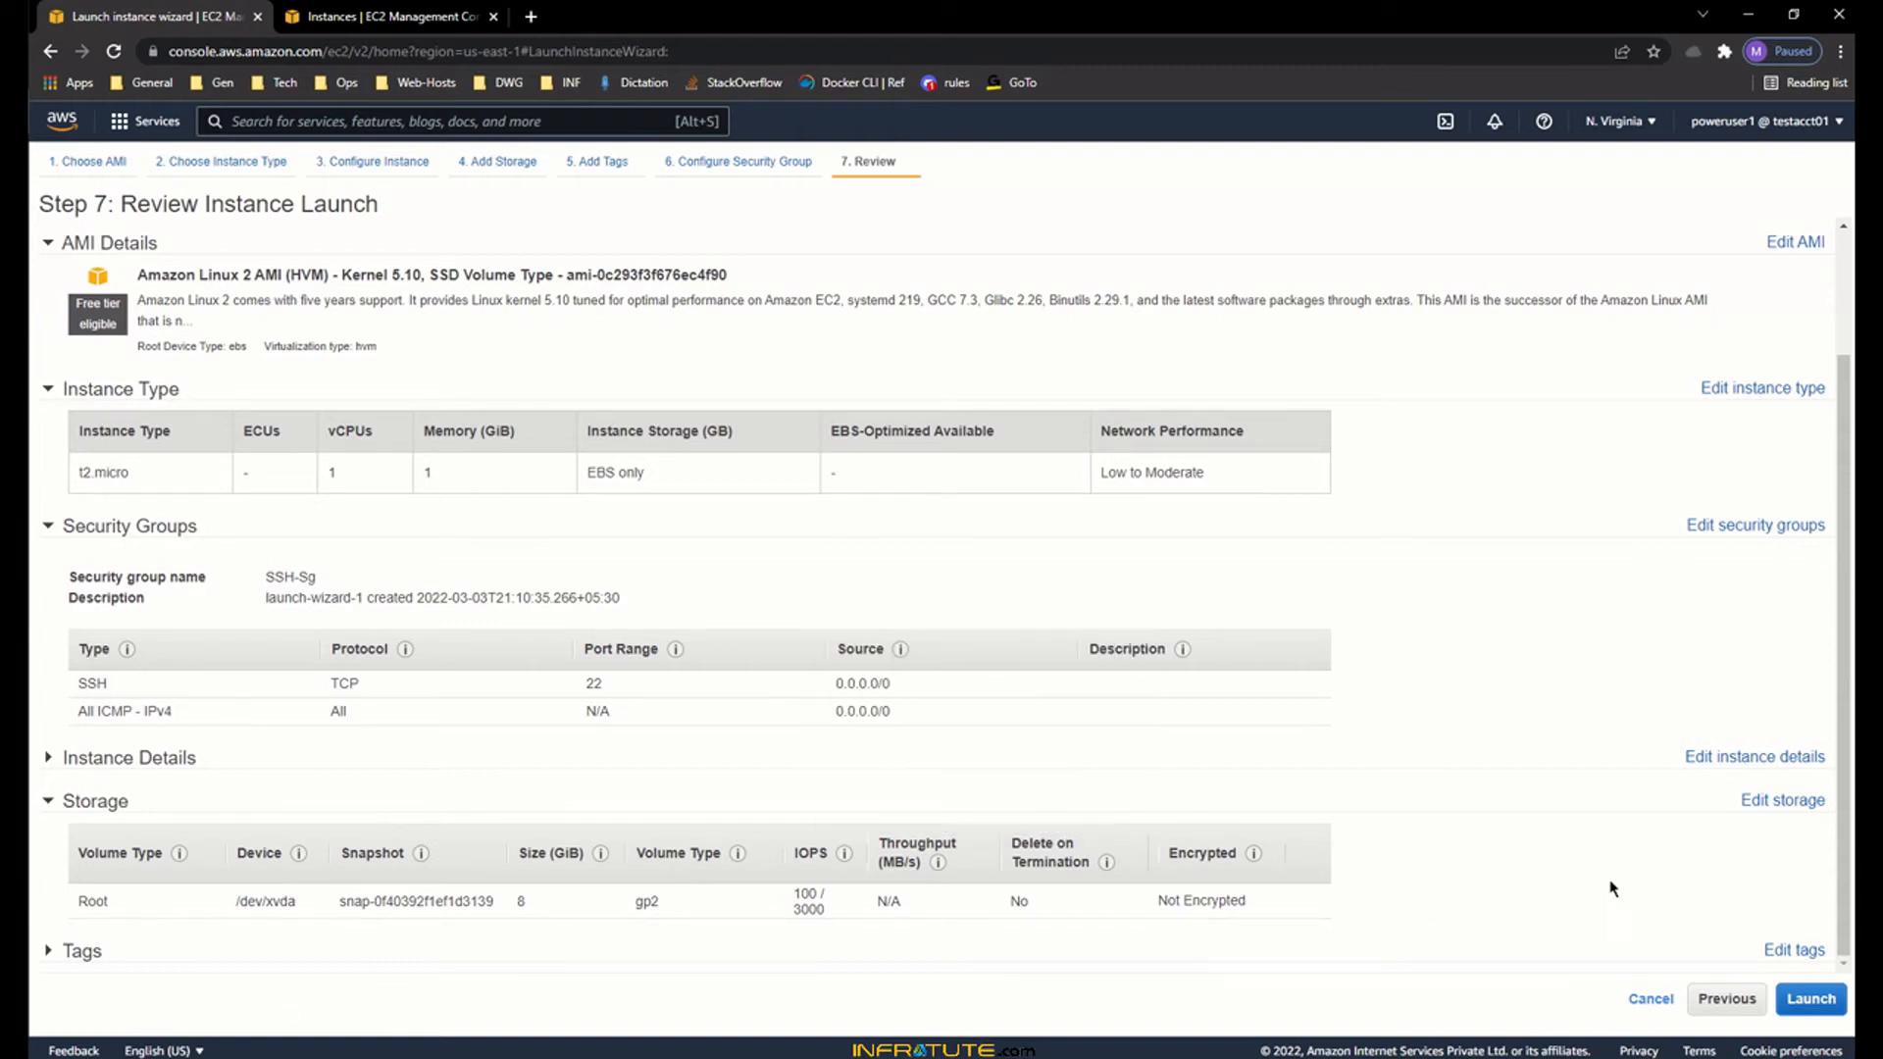
- Proceed to launch, create a new RSA key pair named AWS-KP-030322 and download its private key file
click(1790, 1002)
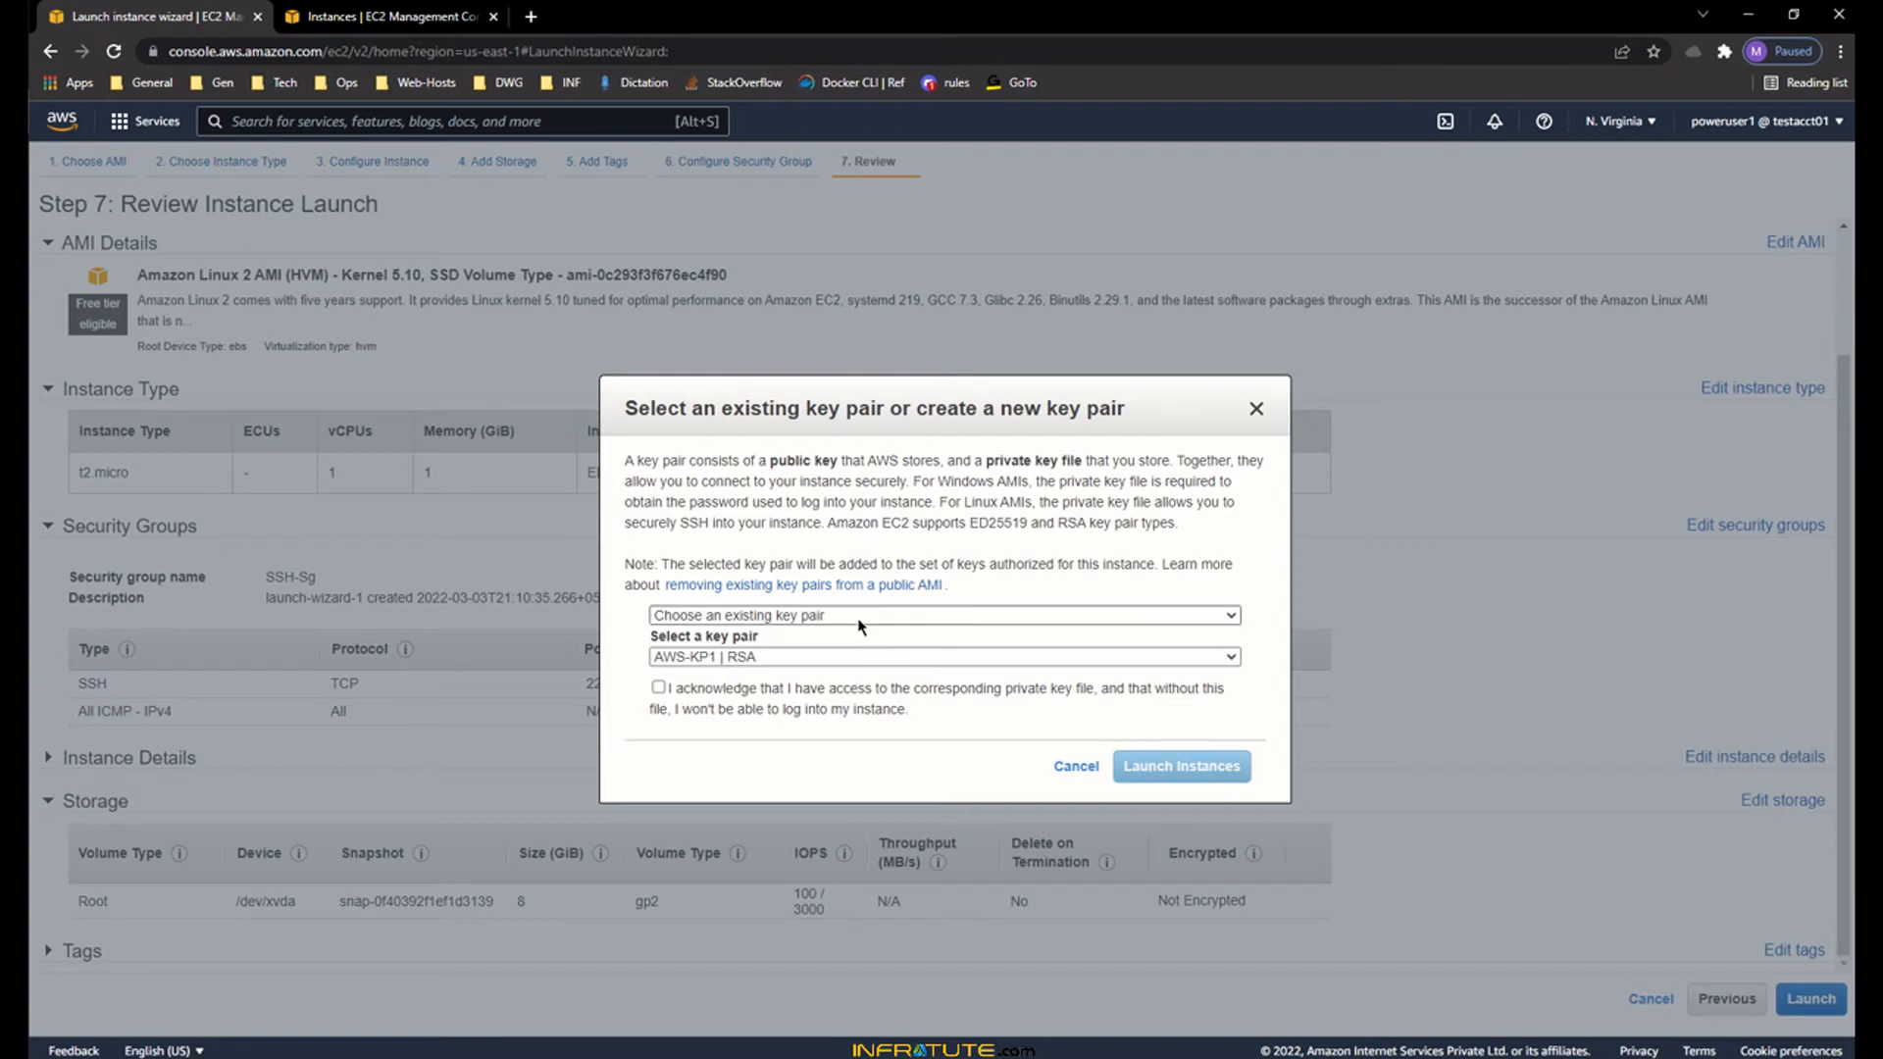
click(859, 615)
click(824, 647)
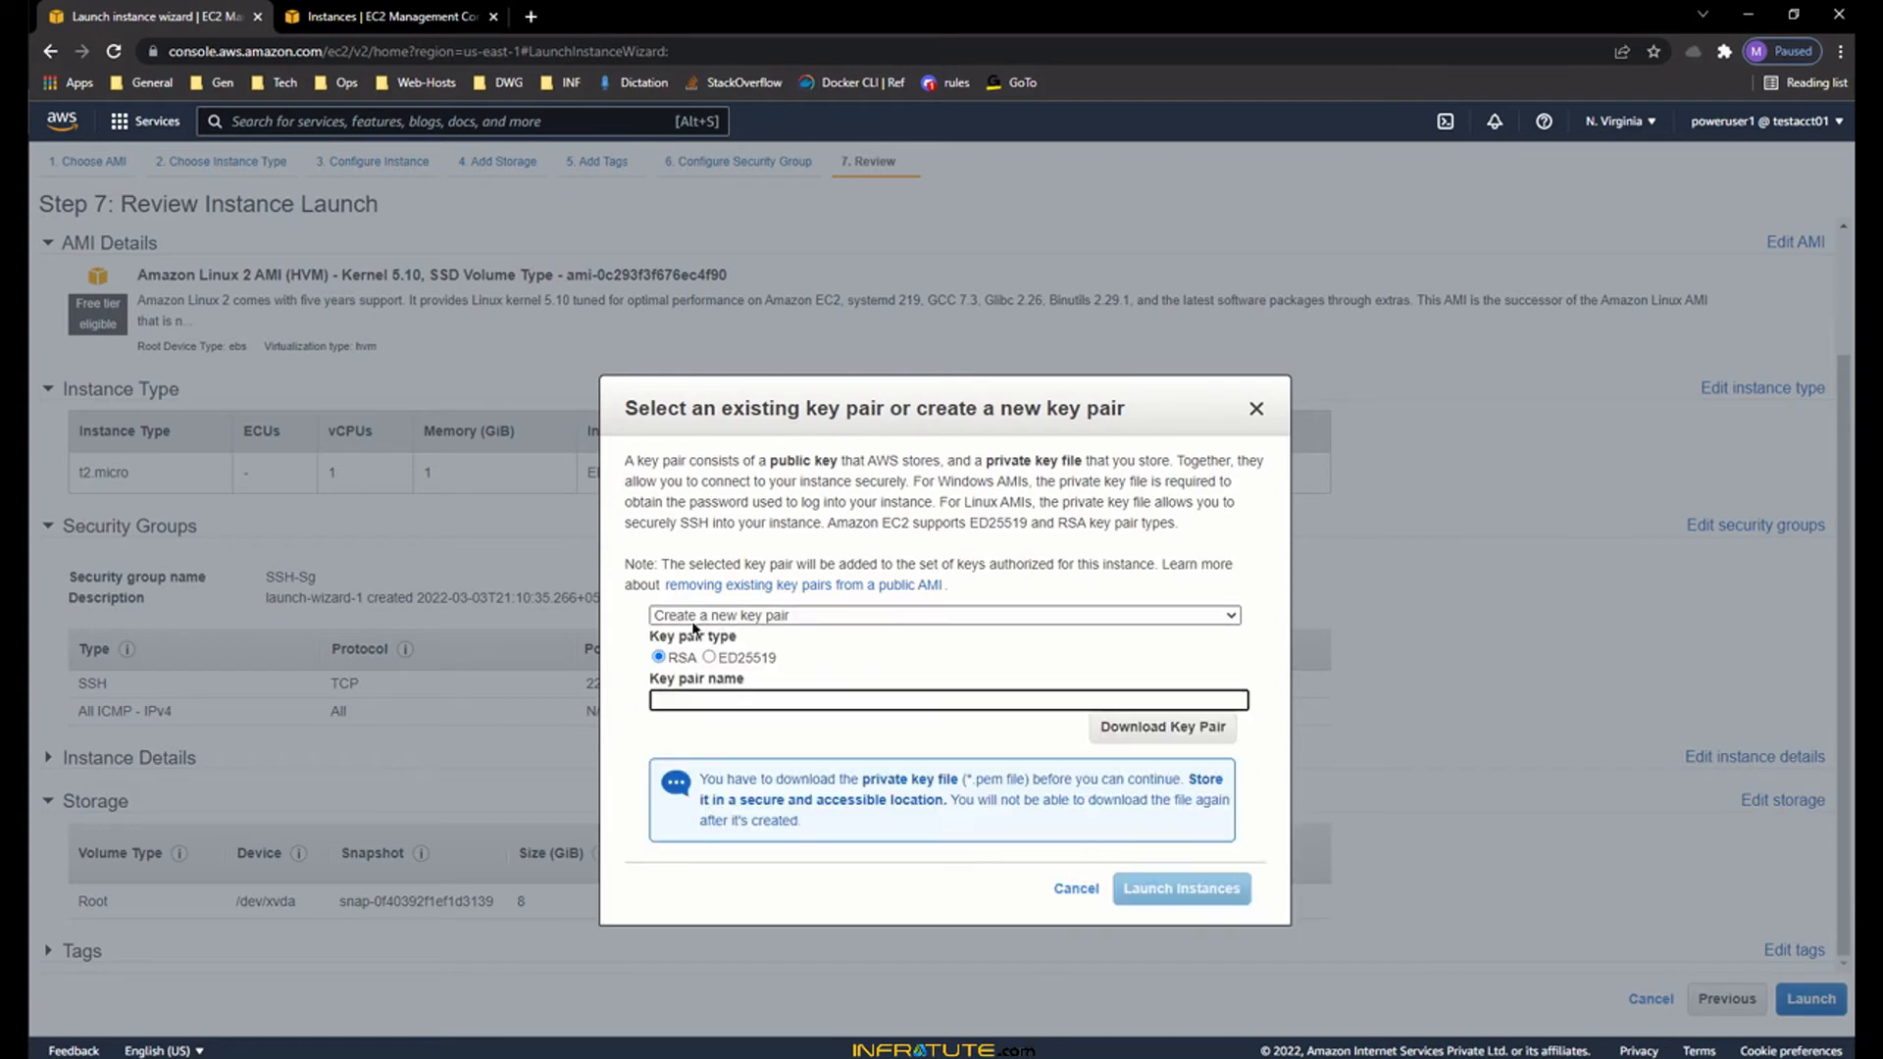
text(AW)
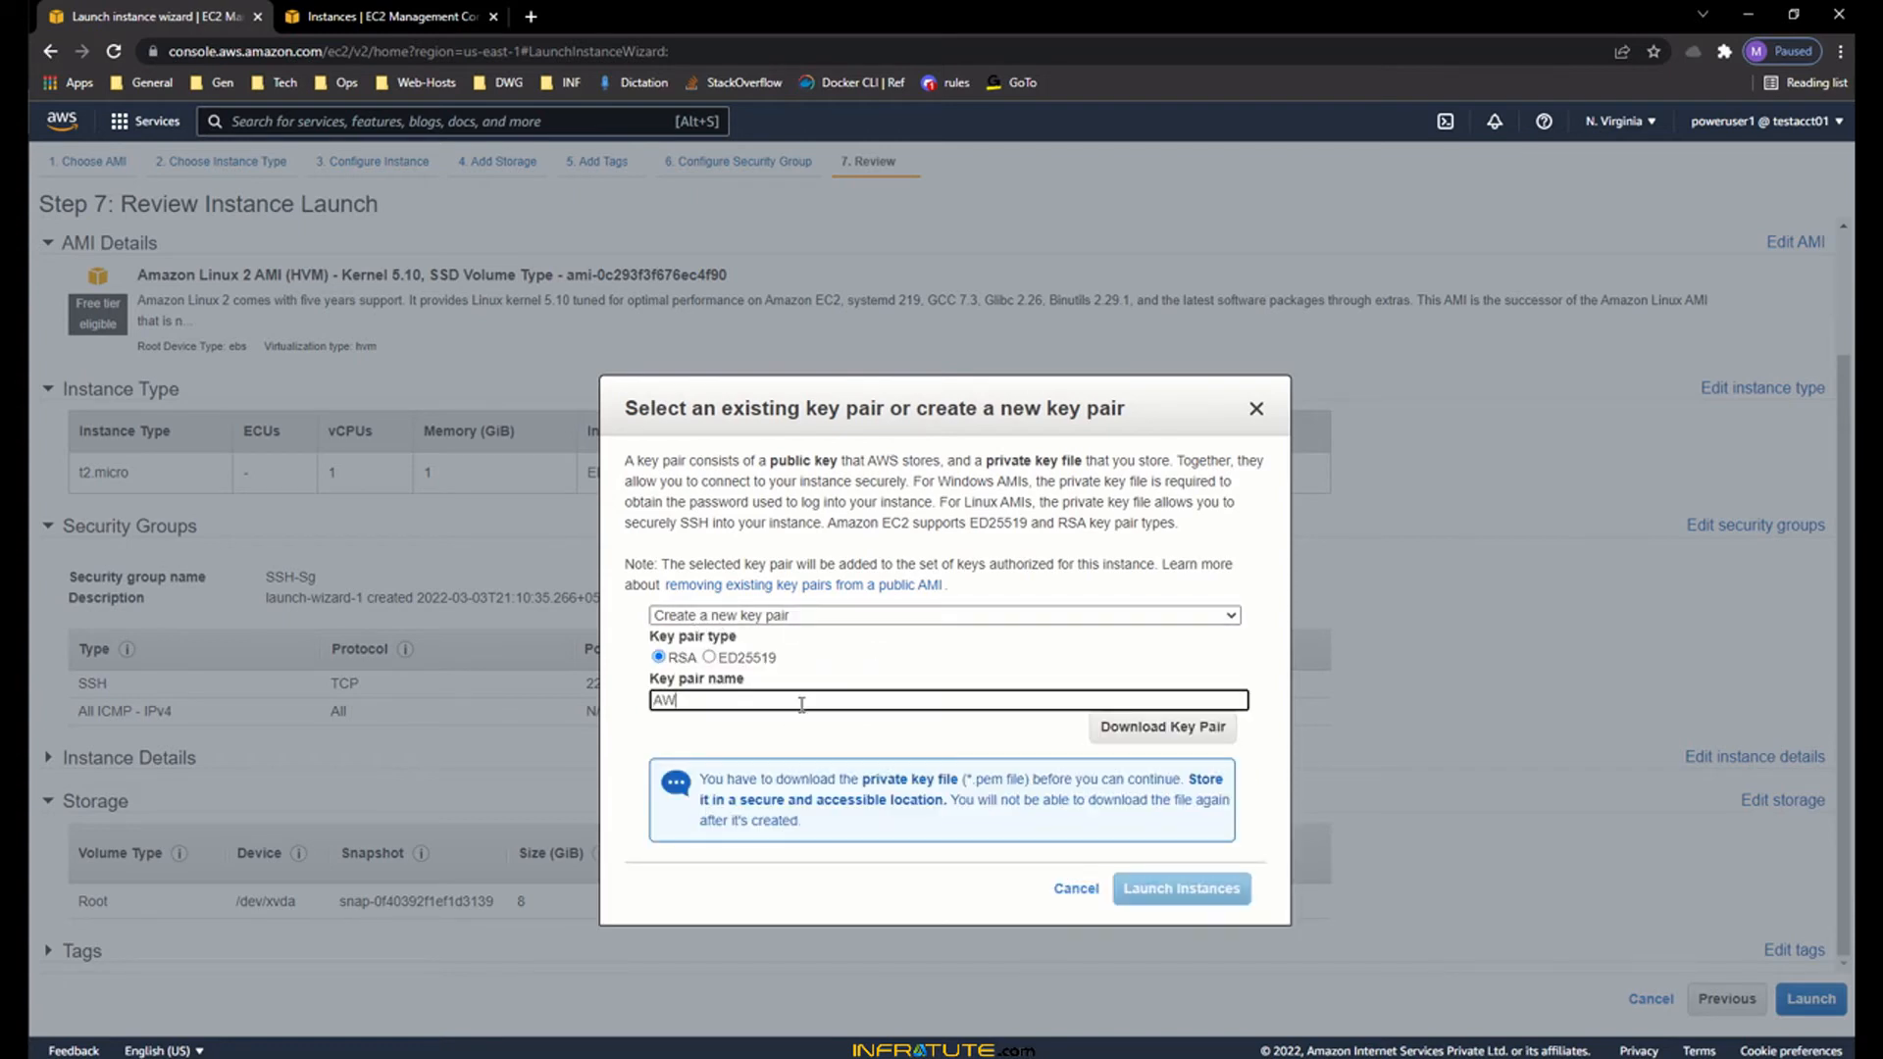
text(S-KP-030322)
key(BackSpace)
key(BackSpace)
key(BackSpace)
key(BackSpace)
key(BackSpace)
key(BackSpace)
key(BackSpace)
text(-030322)
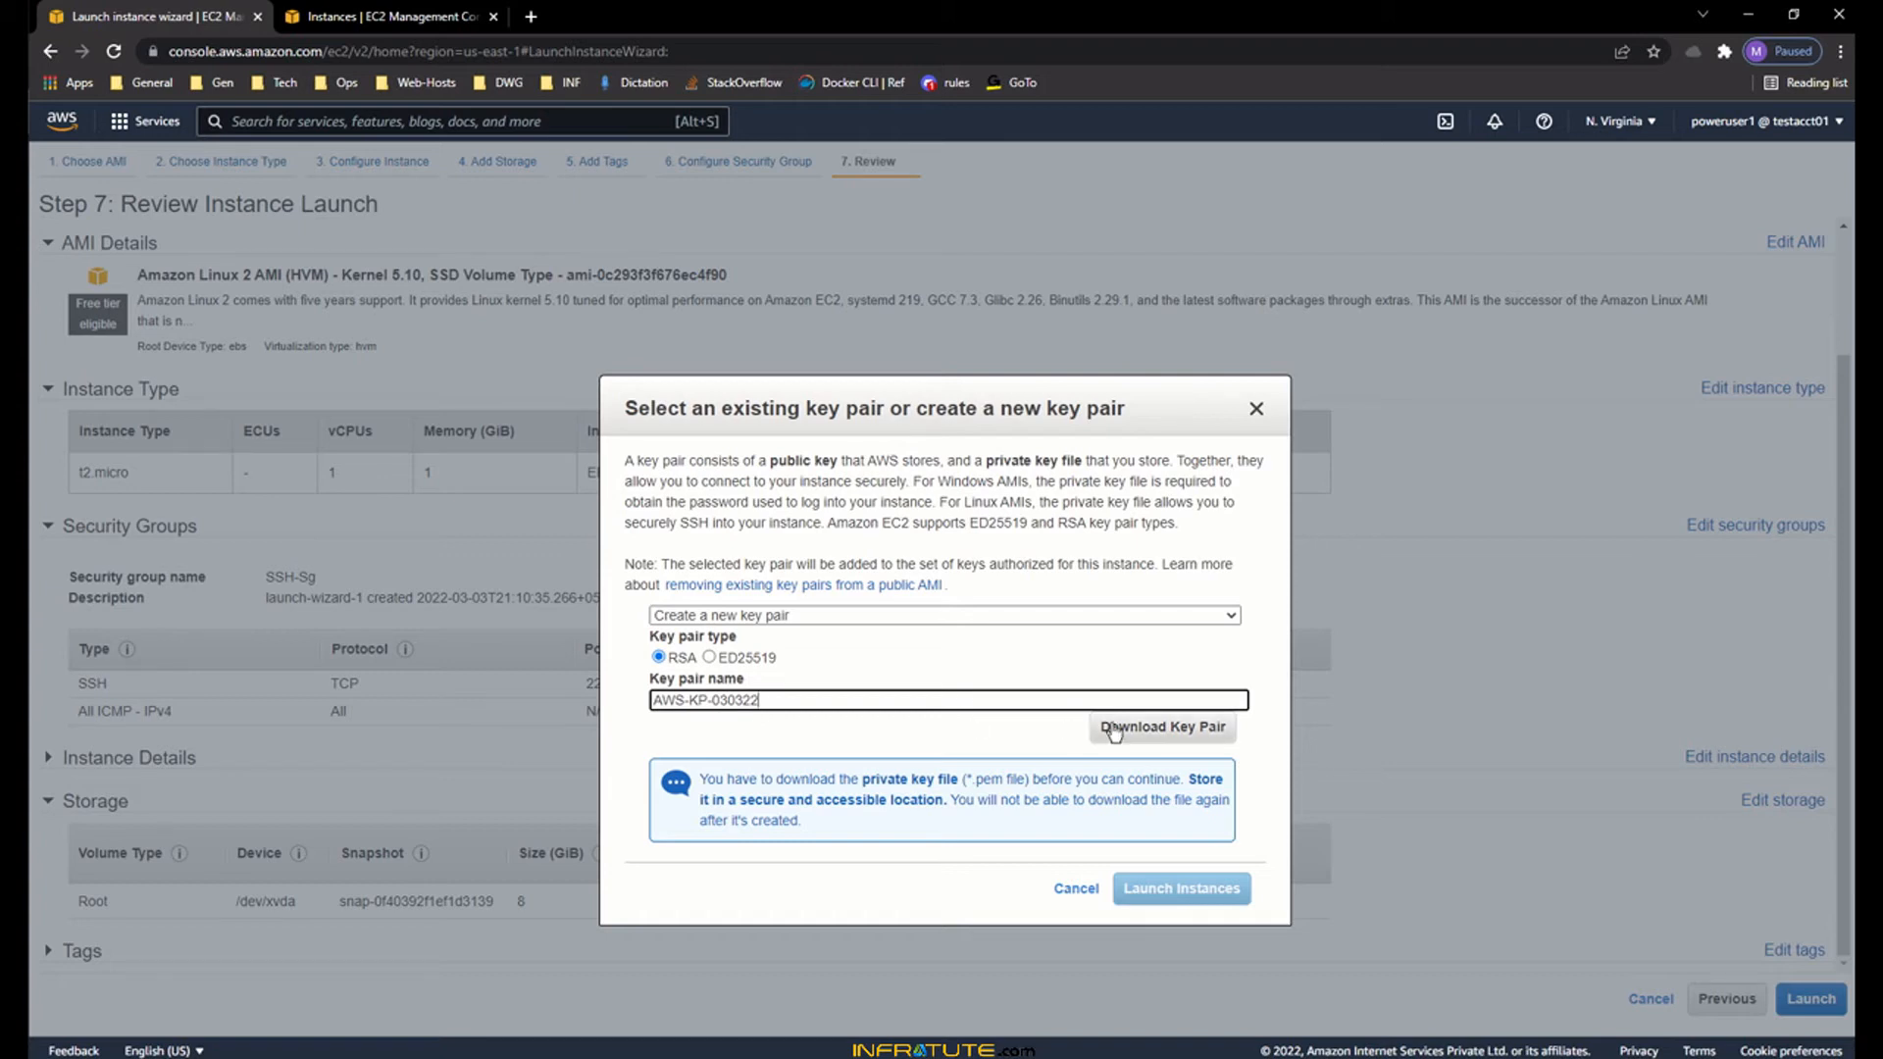
click(1169, 745)
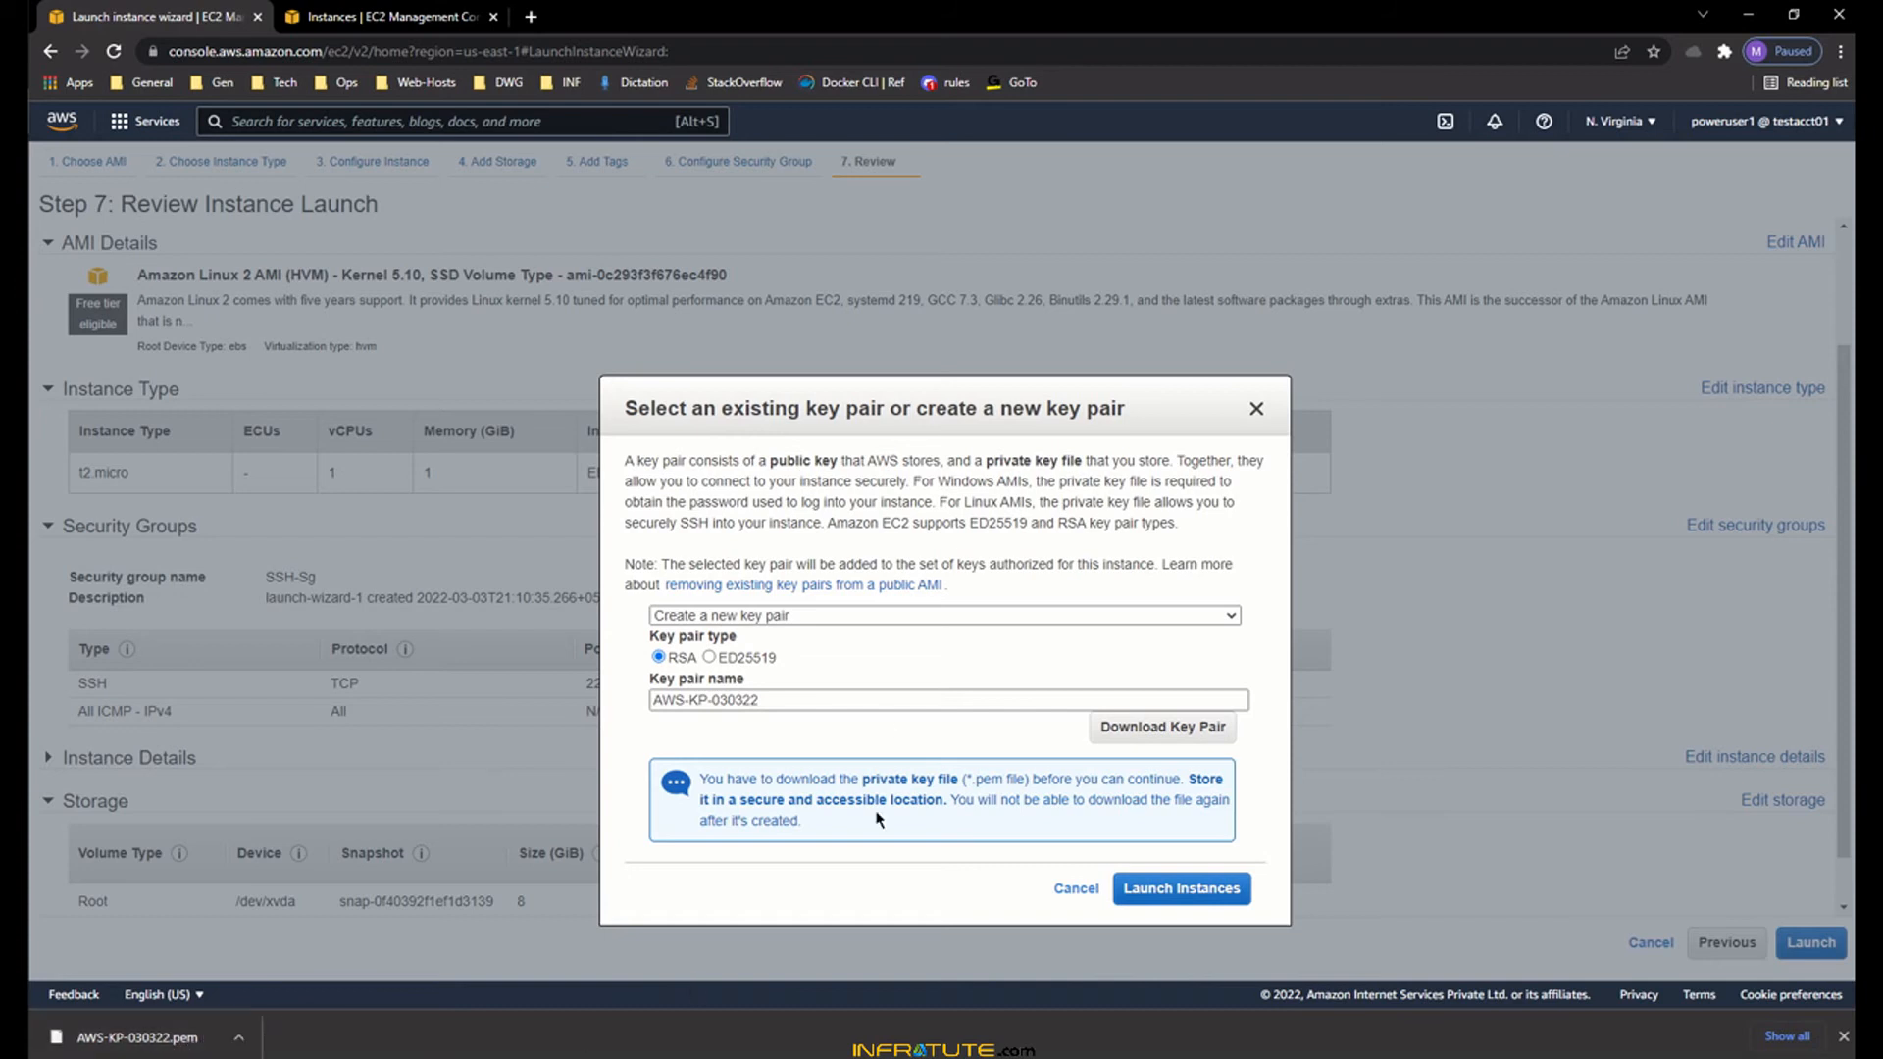
- Launch the instance with the new key pair and check the launch status message
click(1174, 890)
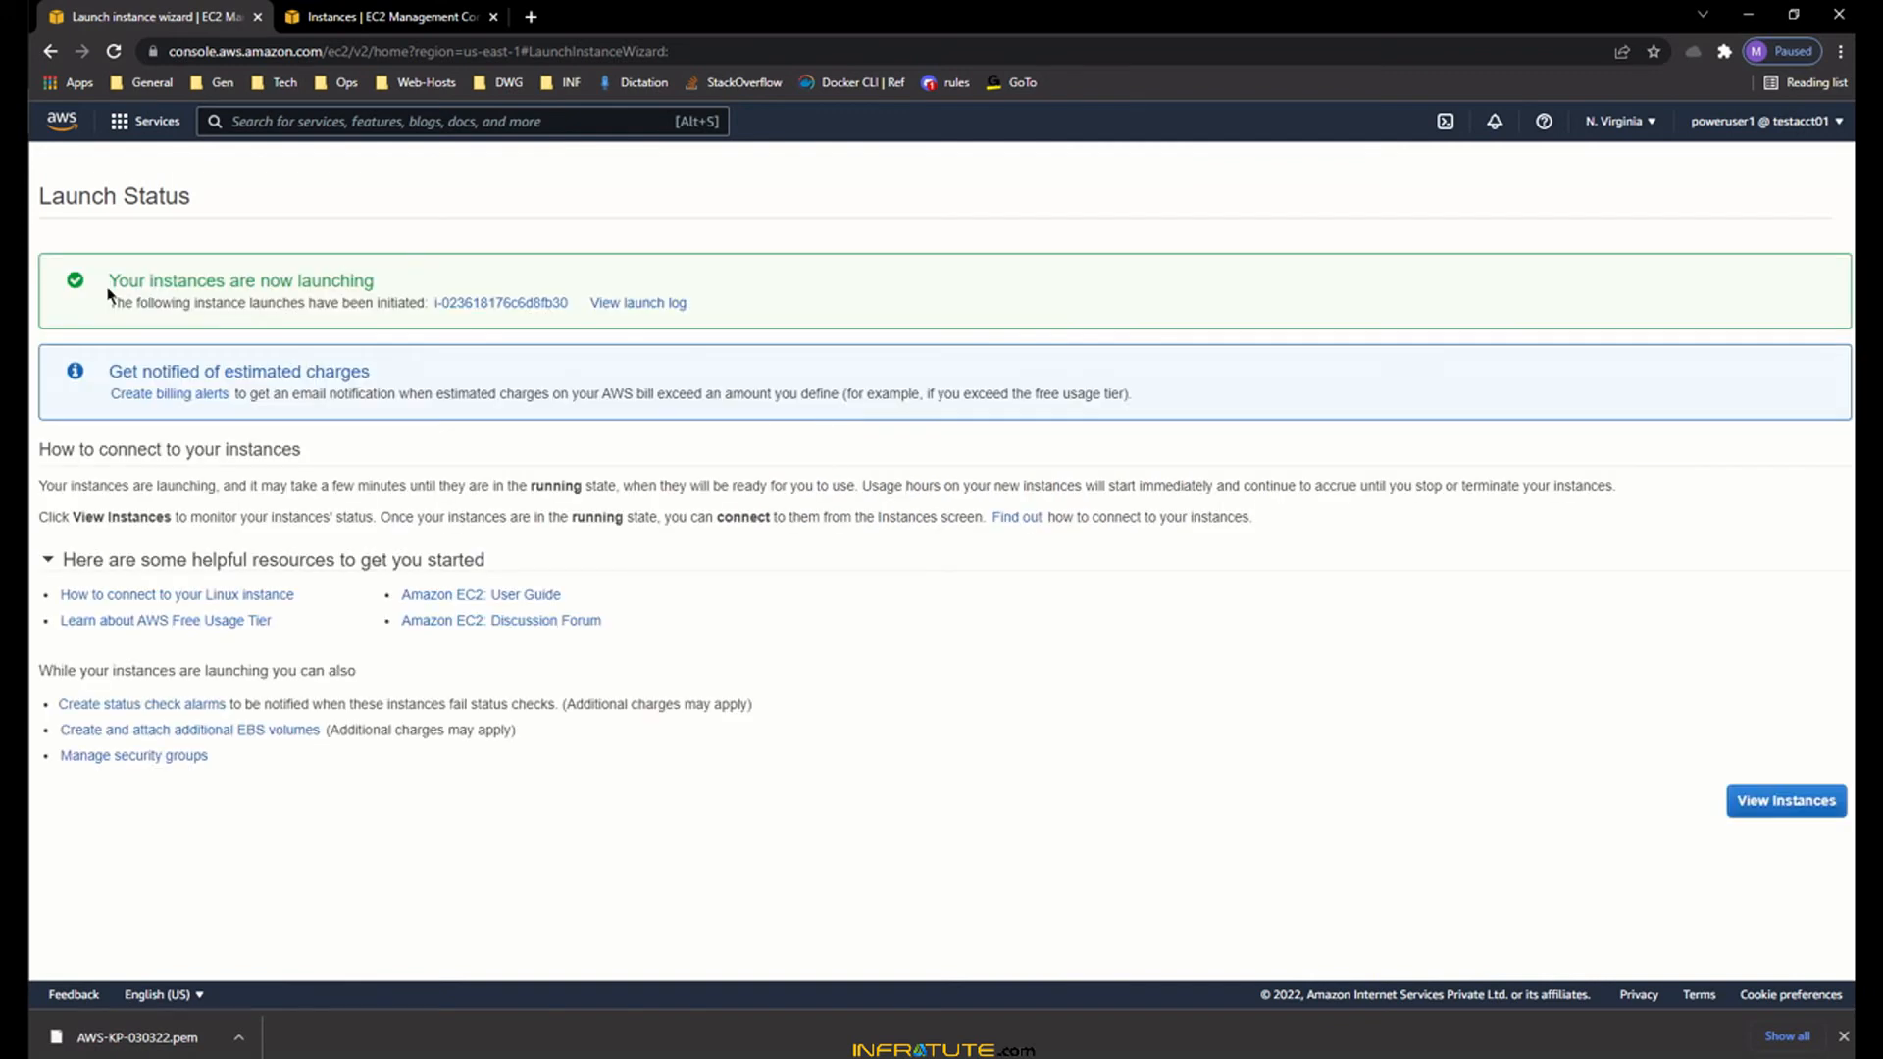
drag(108, 281, 379, 283)
click(200, 282)
- Switch to the Instances list in the other browser tab, refresh it to load the new instance and dismiss the download bar
click(432, 7)
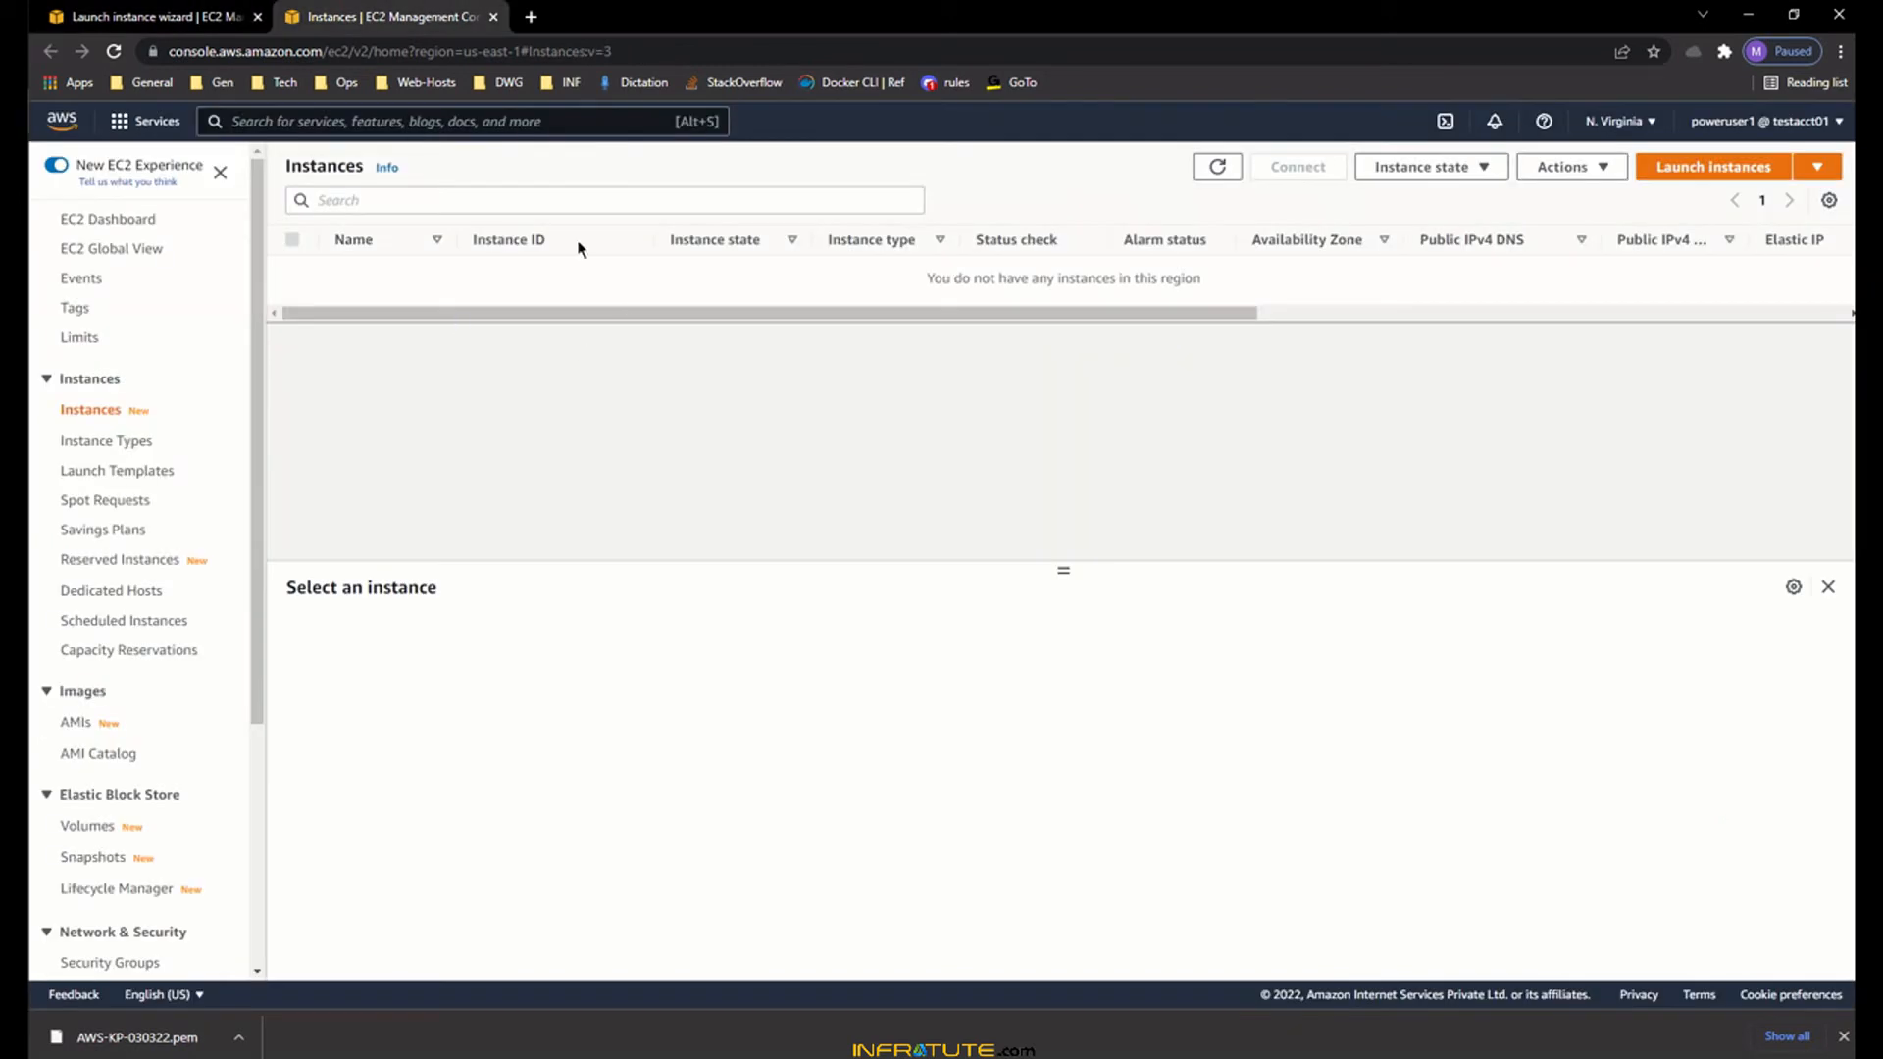
click(1225, 179)
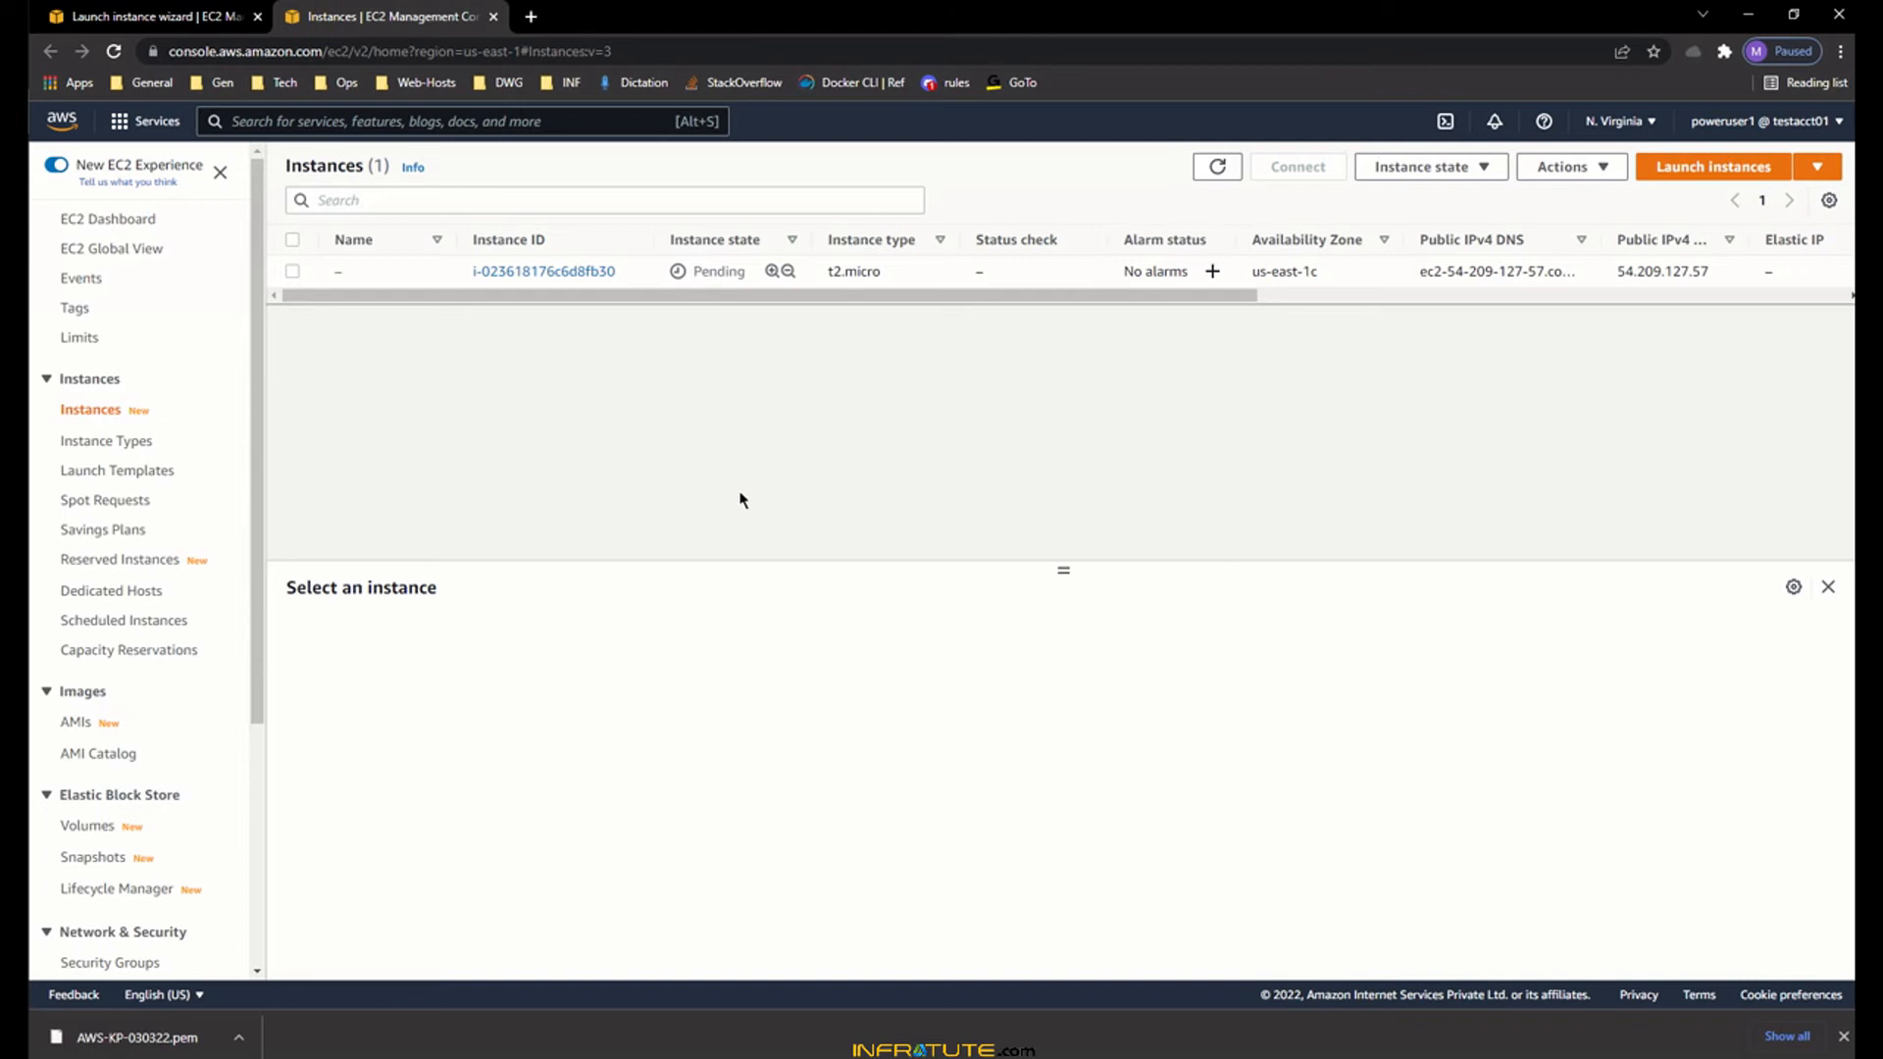
click(1843, 1037)
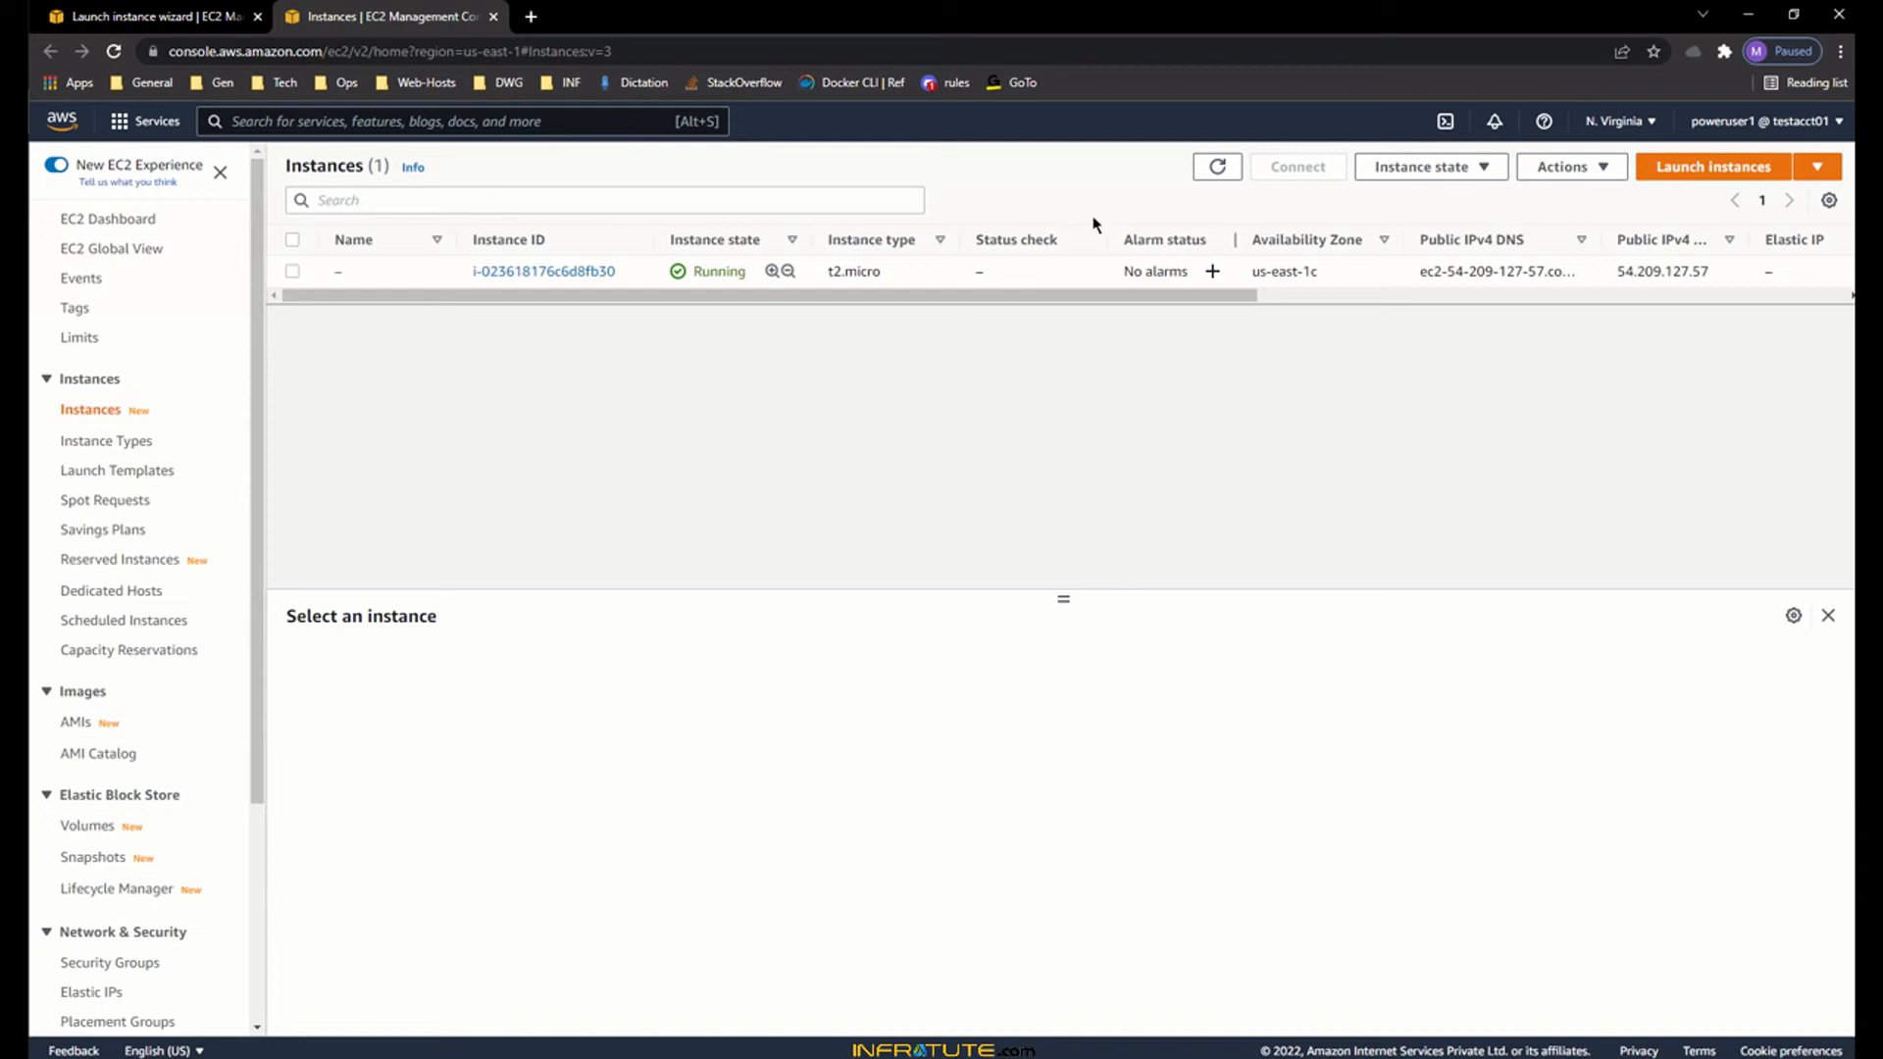
click(1219, 177)
- Name the new t2.micro instance "Test Instance1" and save the name
click(355, 272)
text(Test Instance1)
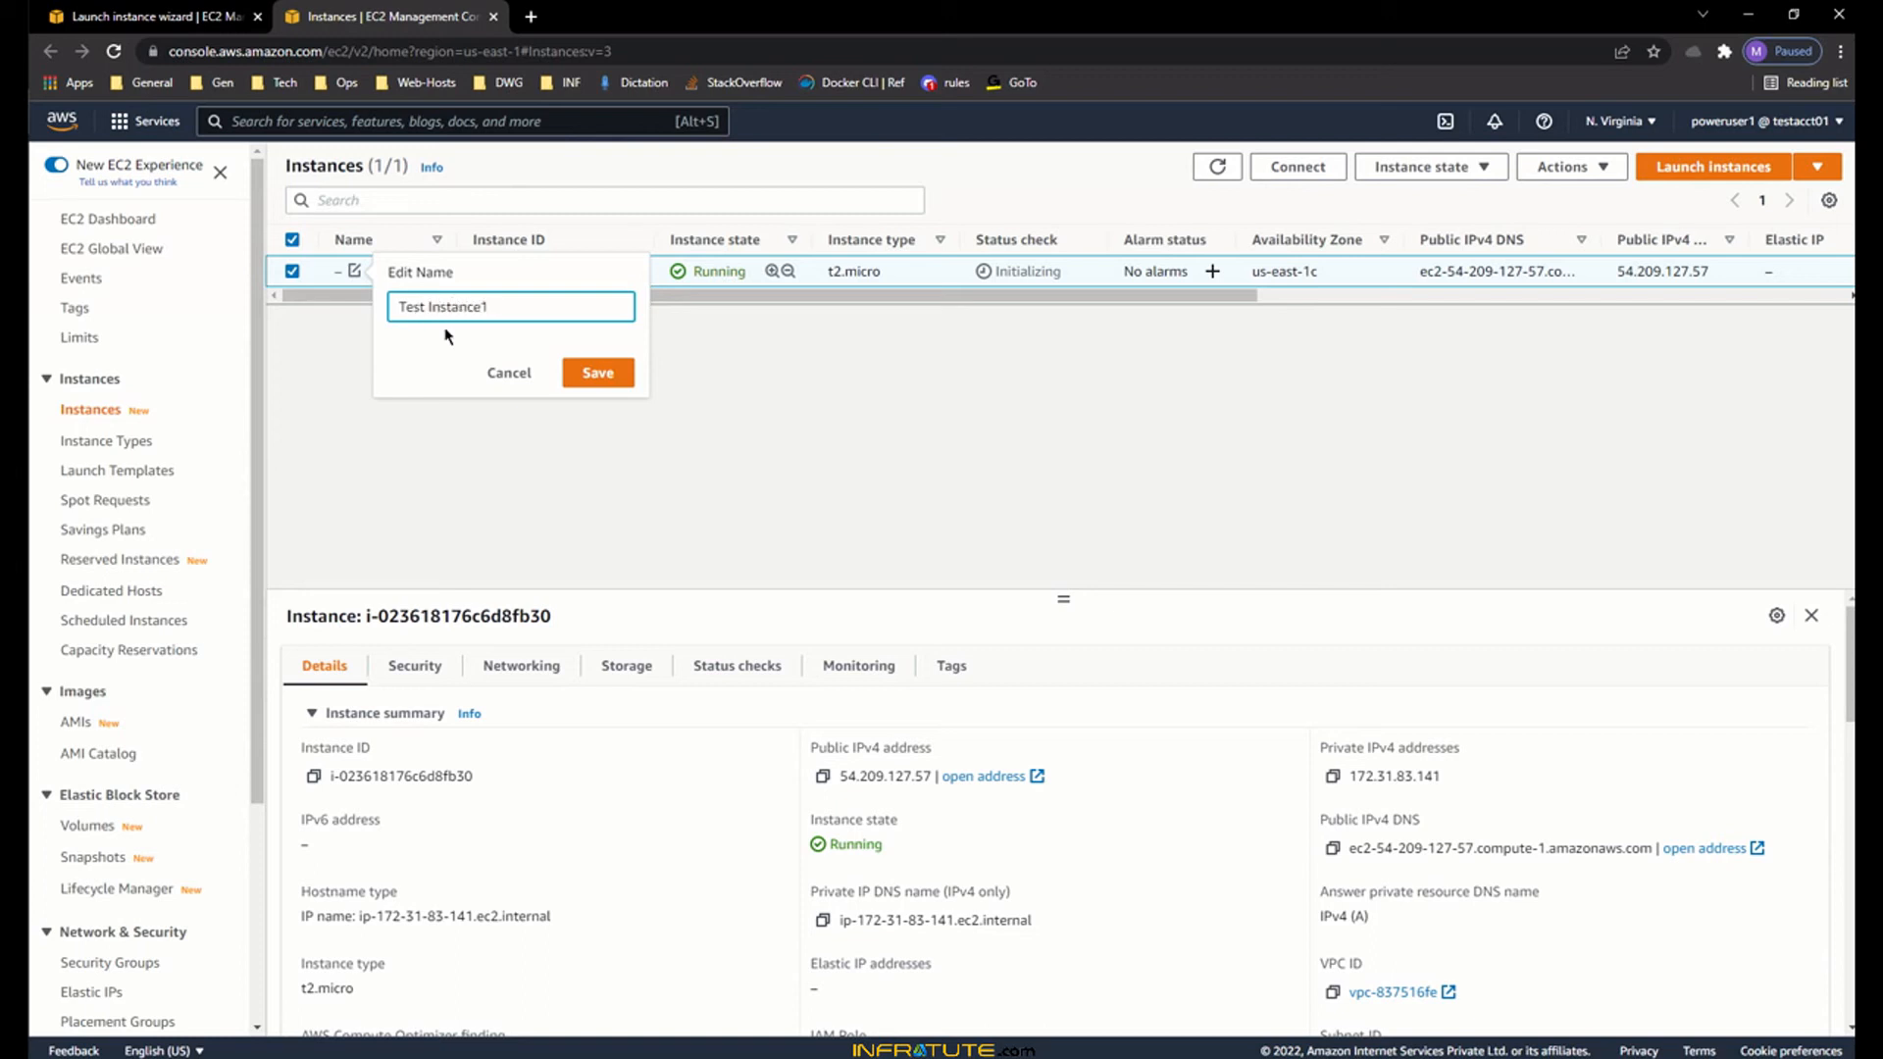
click(595, 373)
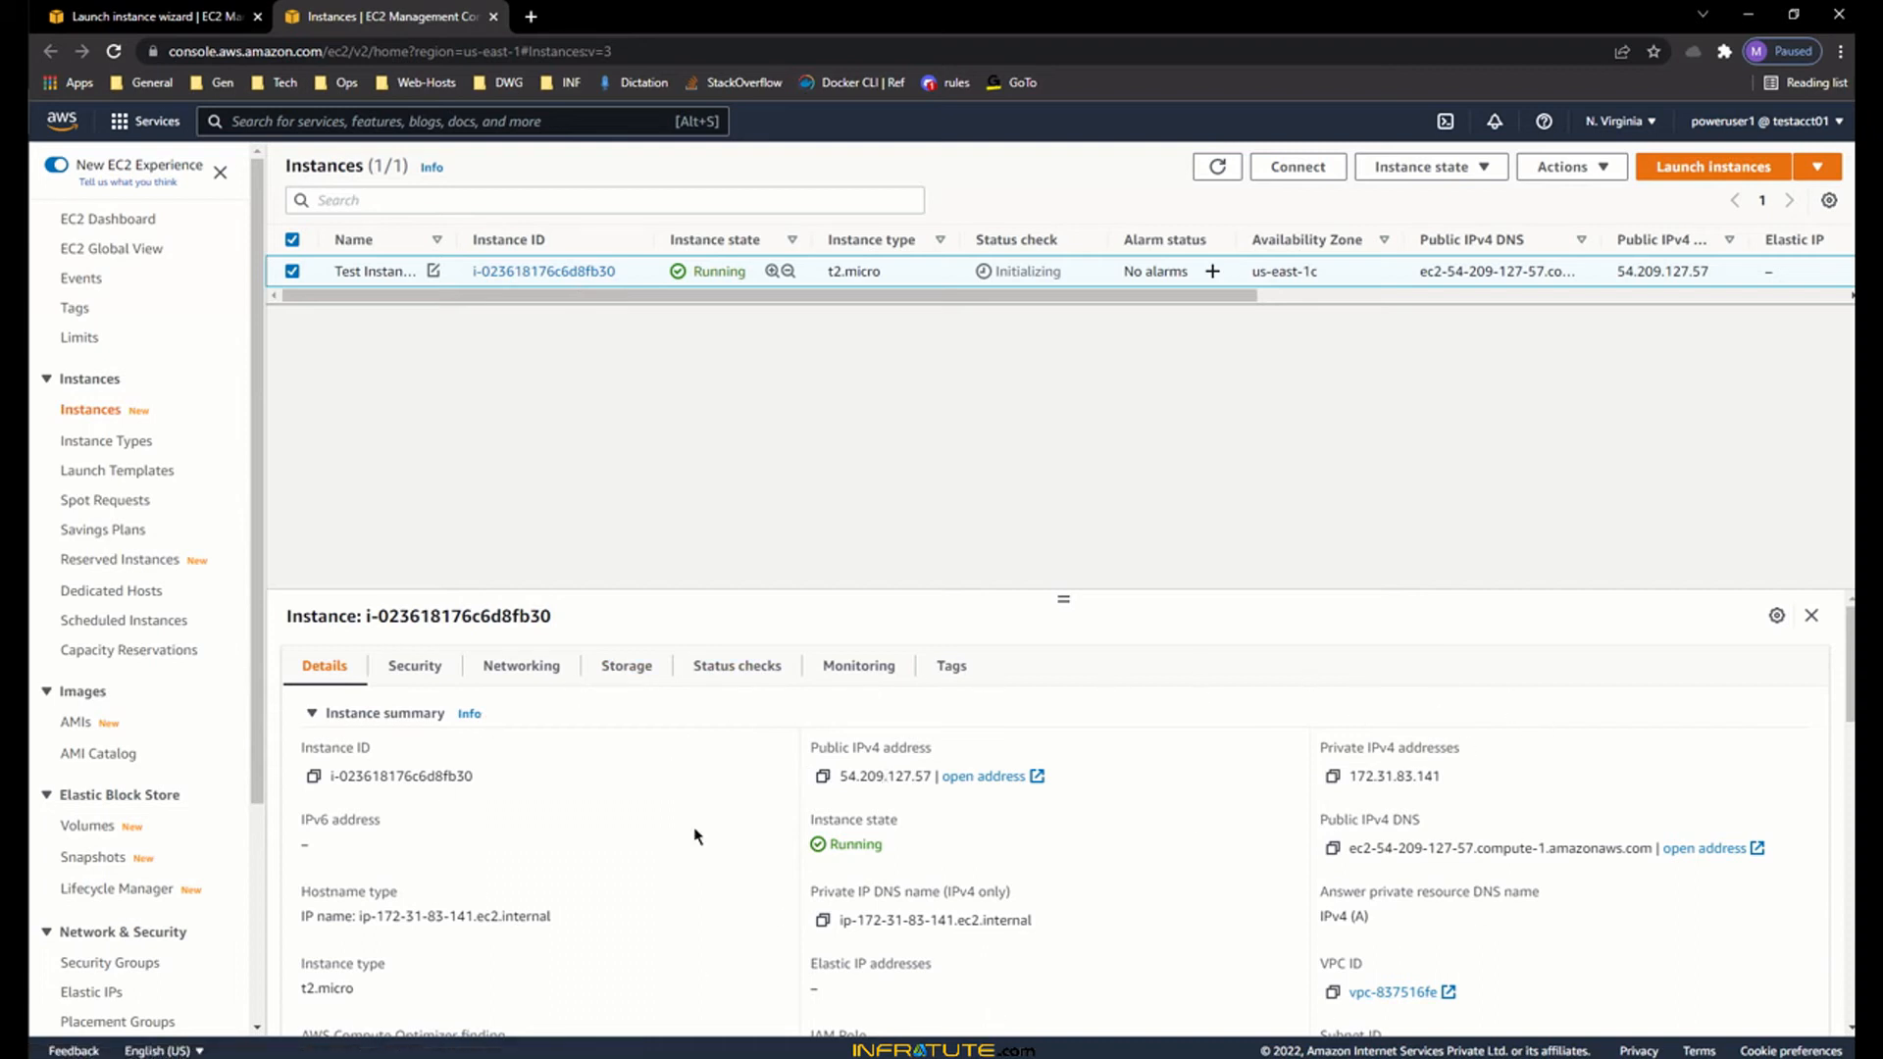
- Enlarge the instance details pane and check the instance's Availability Zone in the list
drag(1063, 599, 1050, 378)
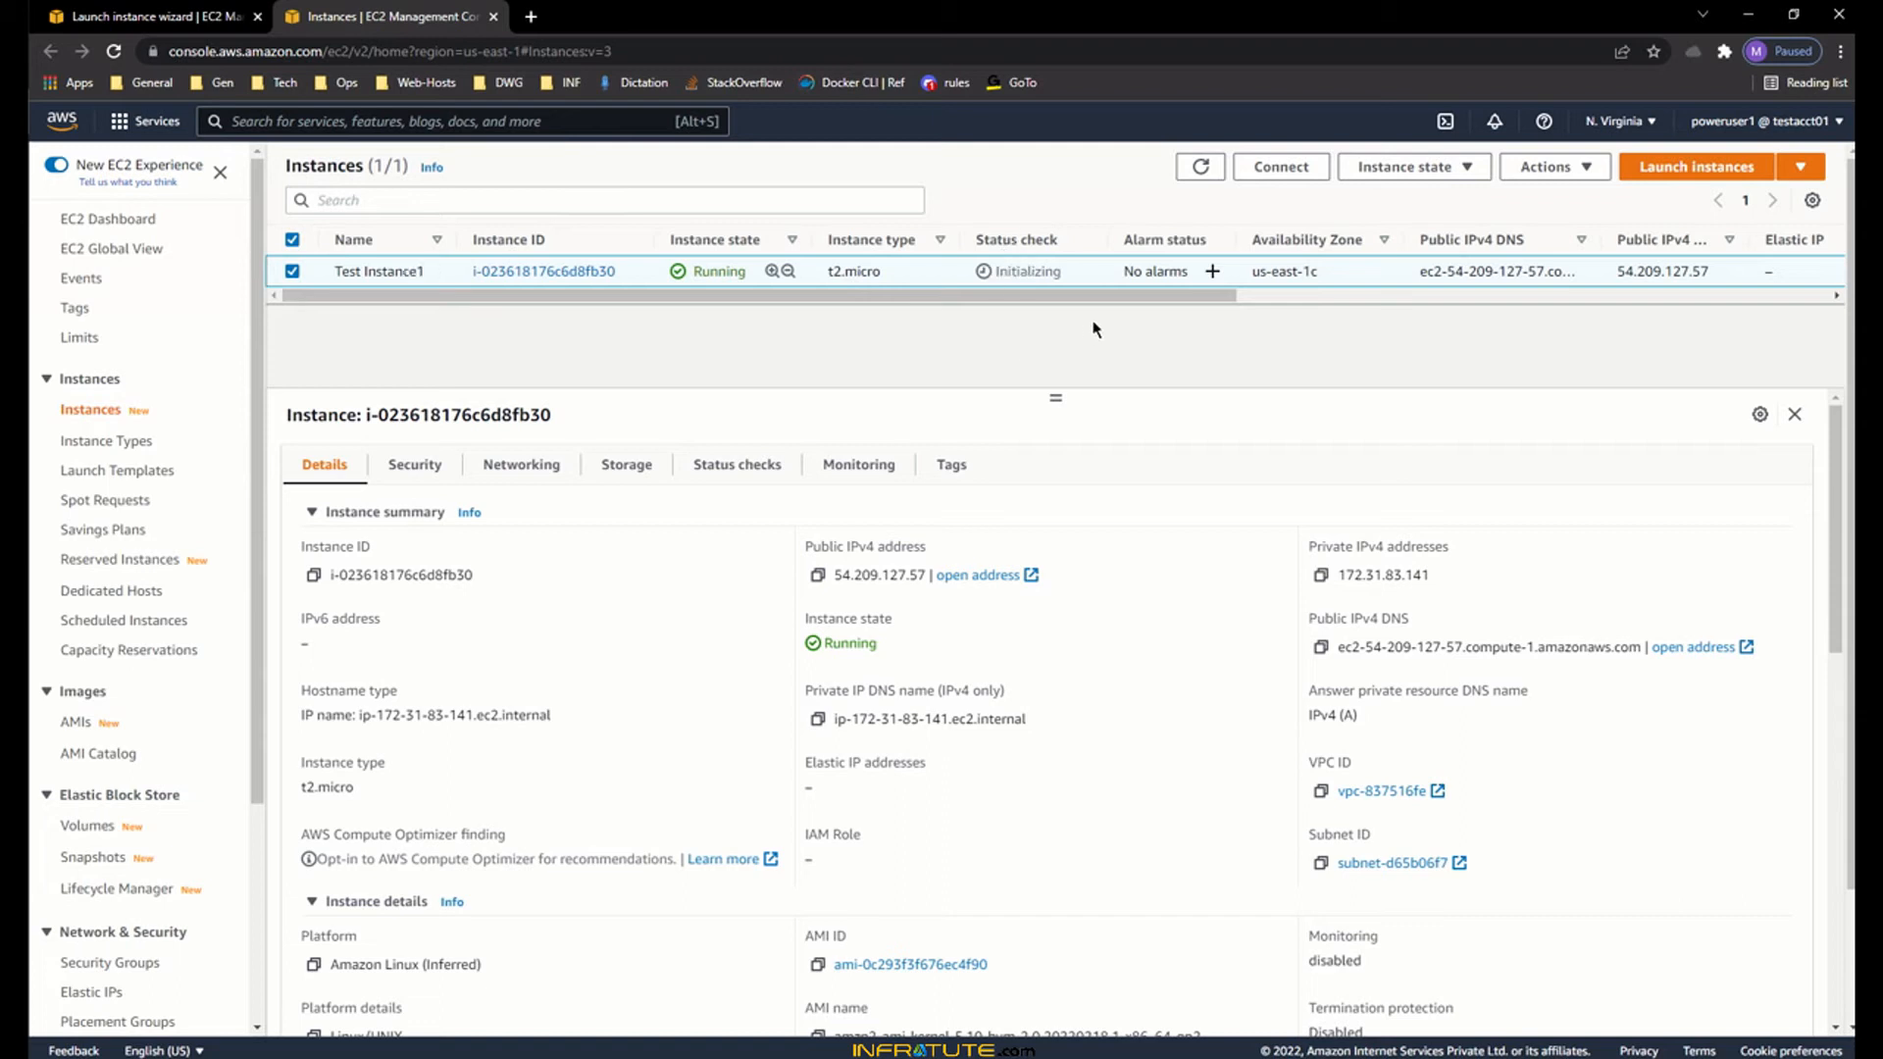
scroll(1104, 294, right, 3)
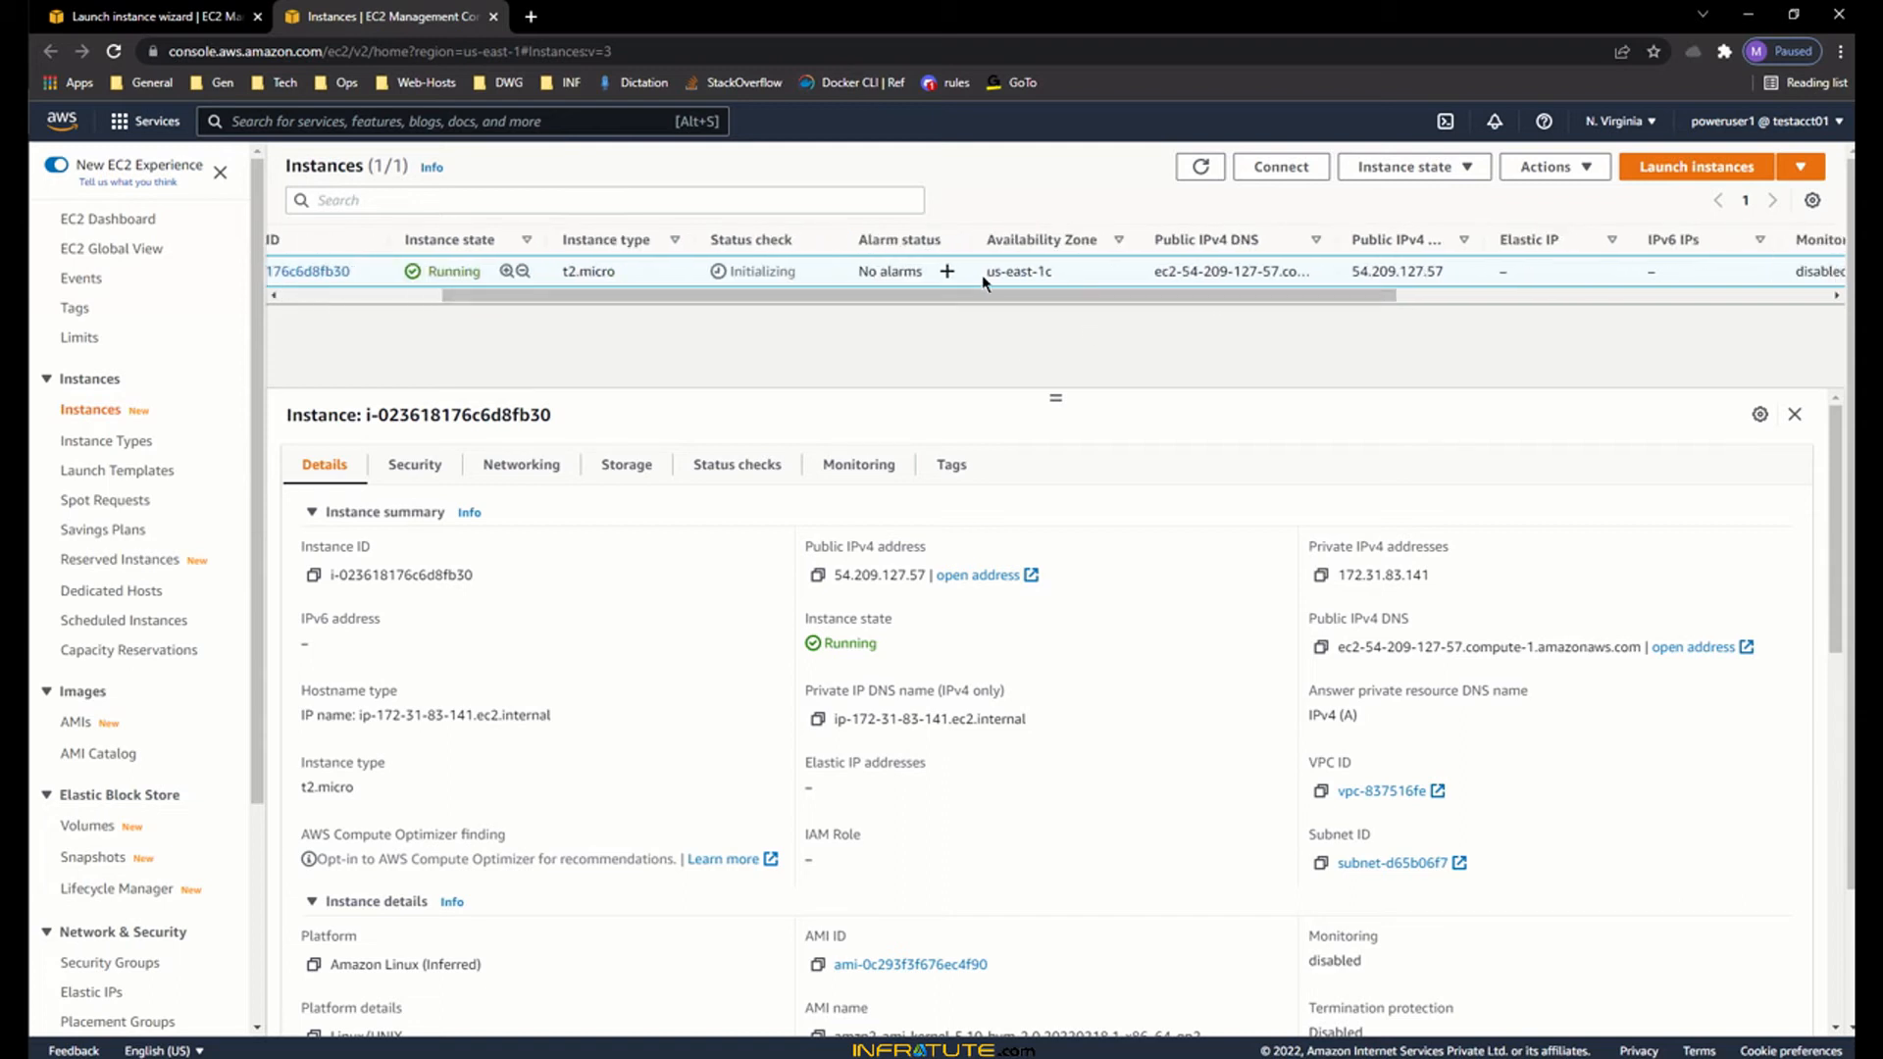
drag(985, 277, 1069, 280)
click(1059, 279)
click(1069, 280)
- Widen the Public IPv4 DNS column and read the instance's full public DNS name
drag(1335, 239, 1496, 239)
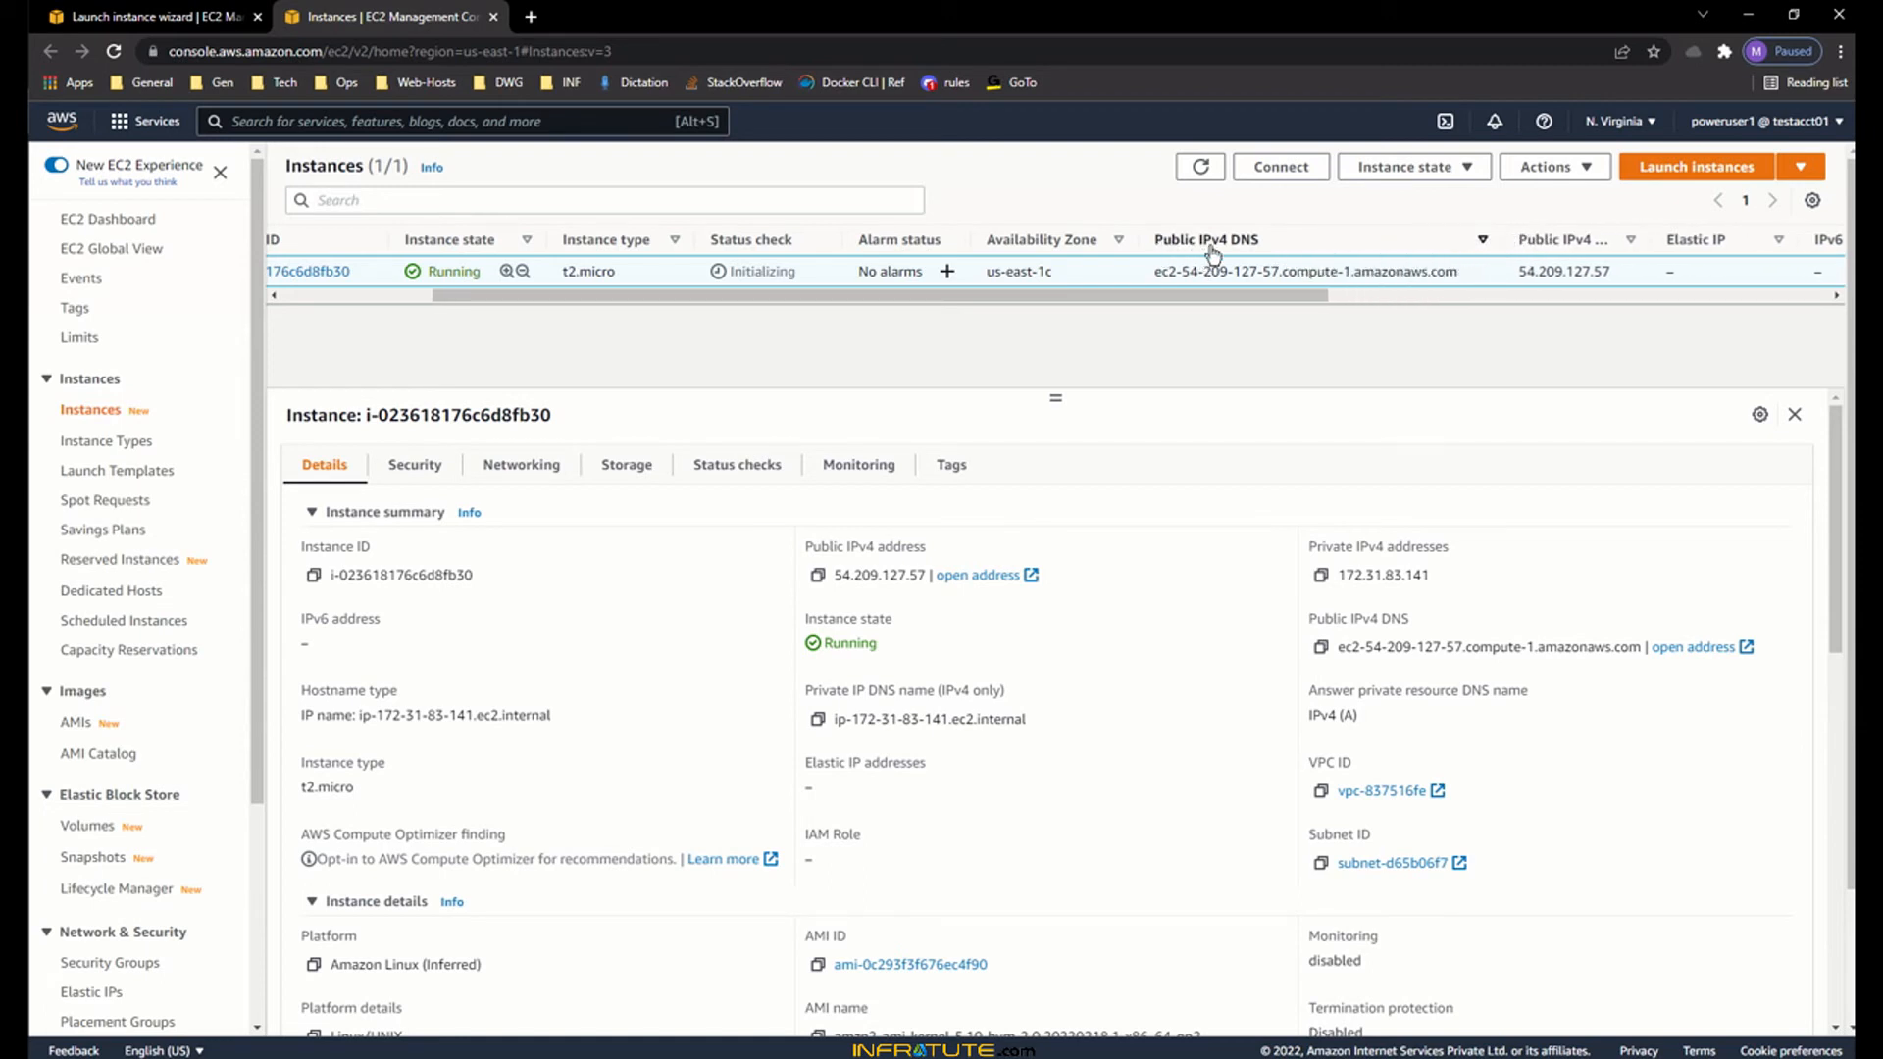
drag(1156, 269, 1454, 274)
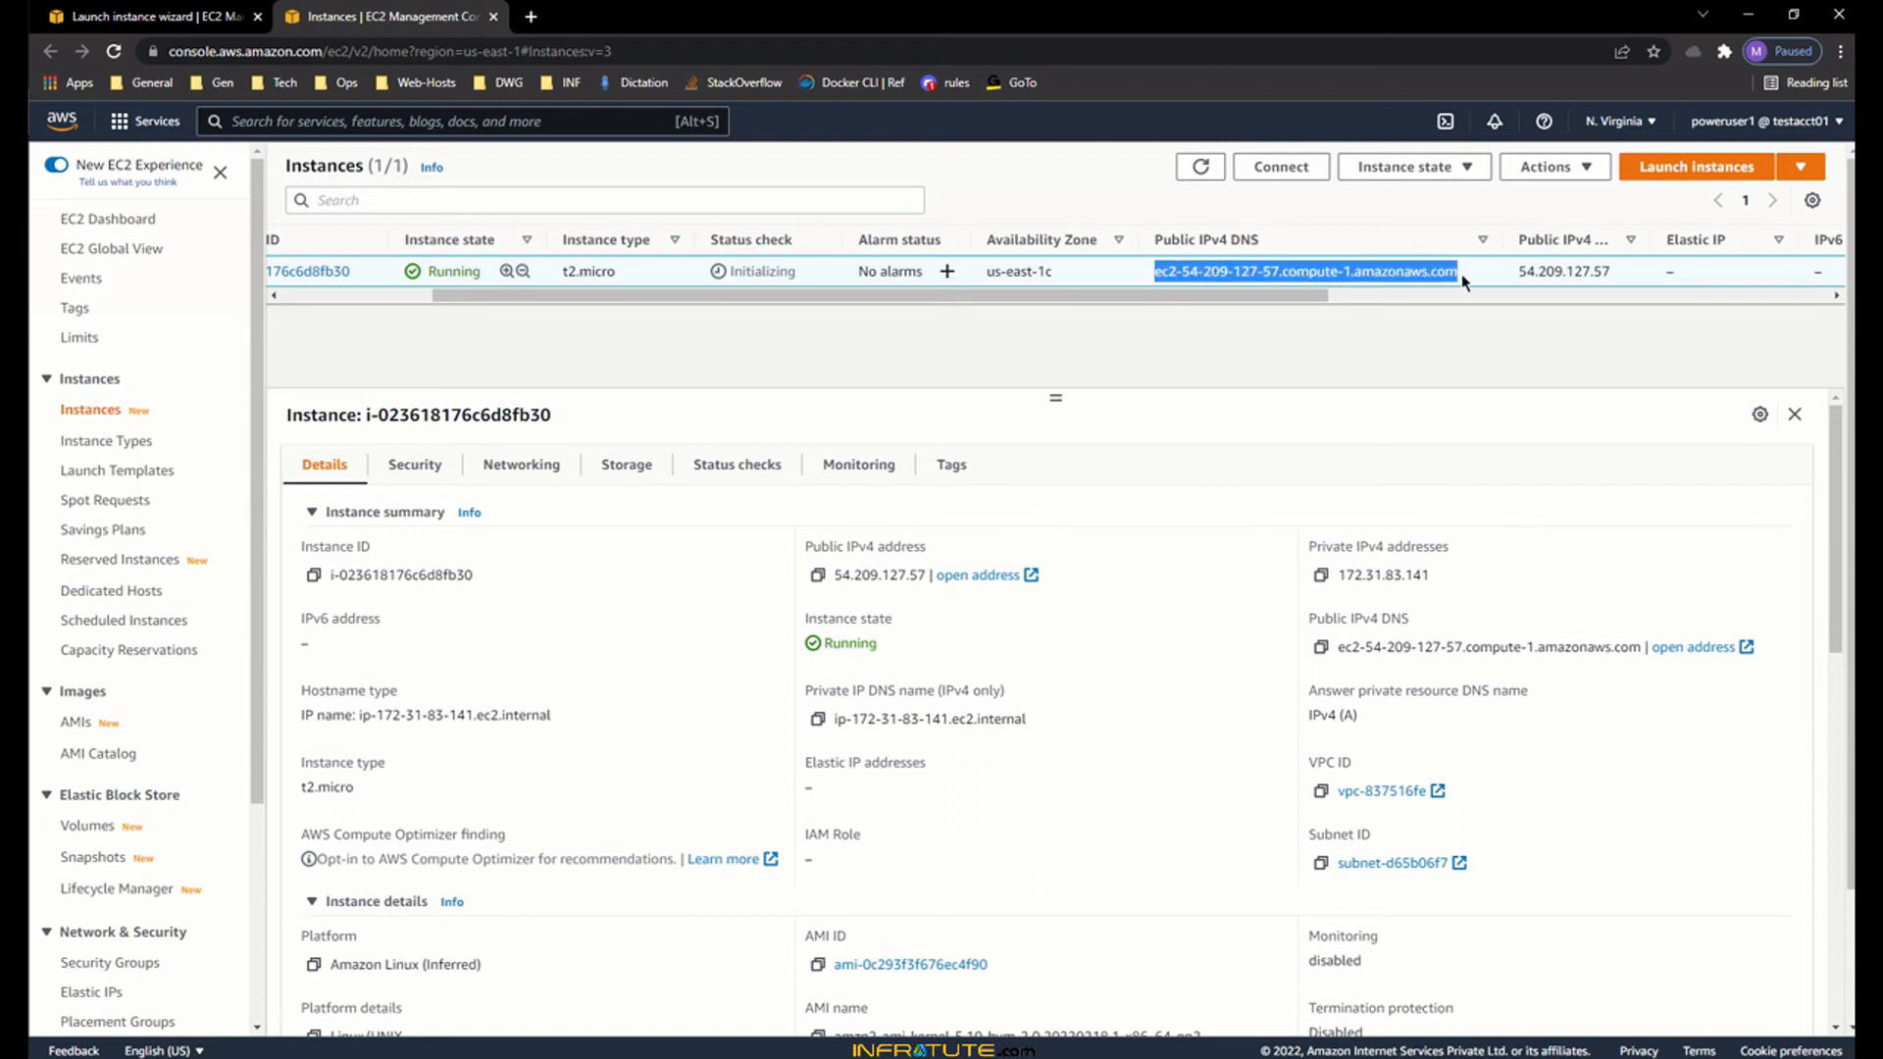
click(1460, 277)
drag(1244, 296, 1473, 295)
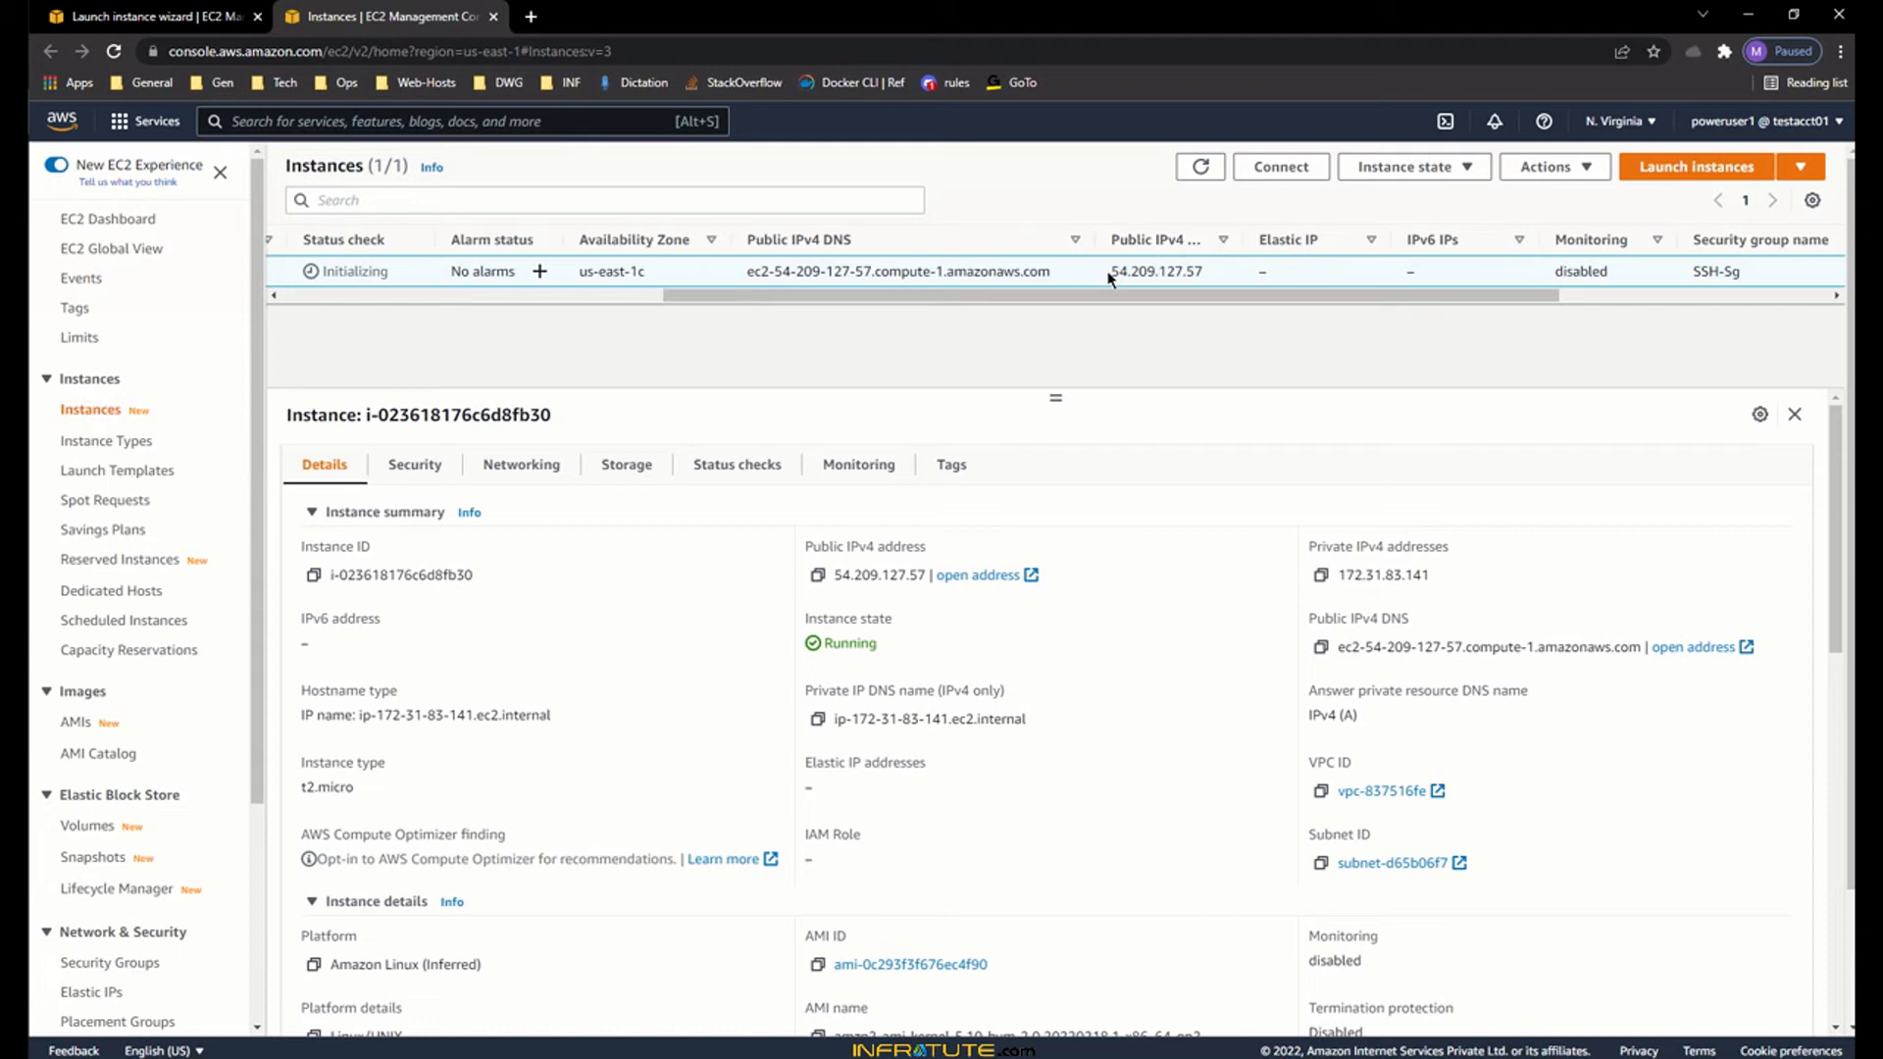
- Check the instance's public IPv4 address in the instances list
drag(1109, 276, 1217, 275)
click(1179, 274)
drag(1113, 274, 1219, 278)
click(1153, 291)
drag(1109, 272, 1412, 296)
click(1197, 299)
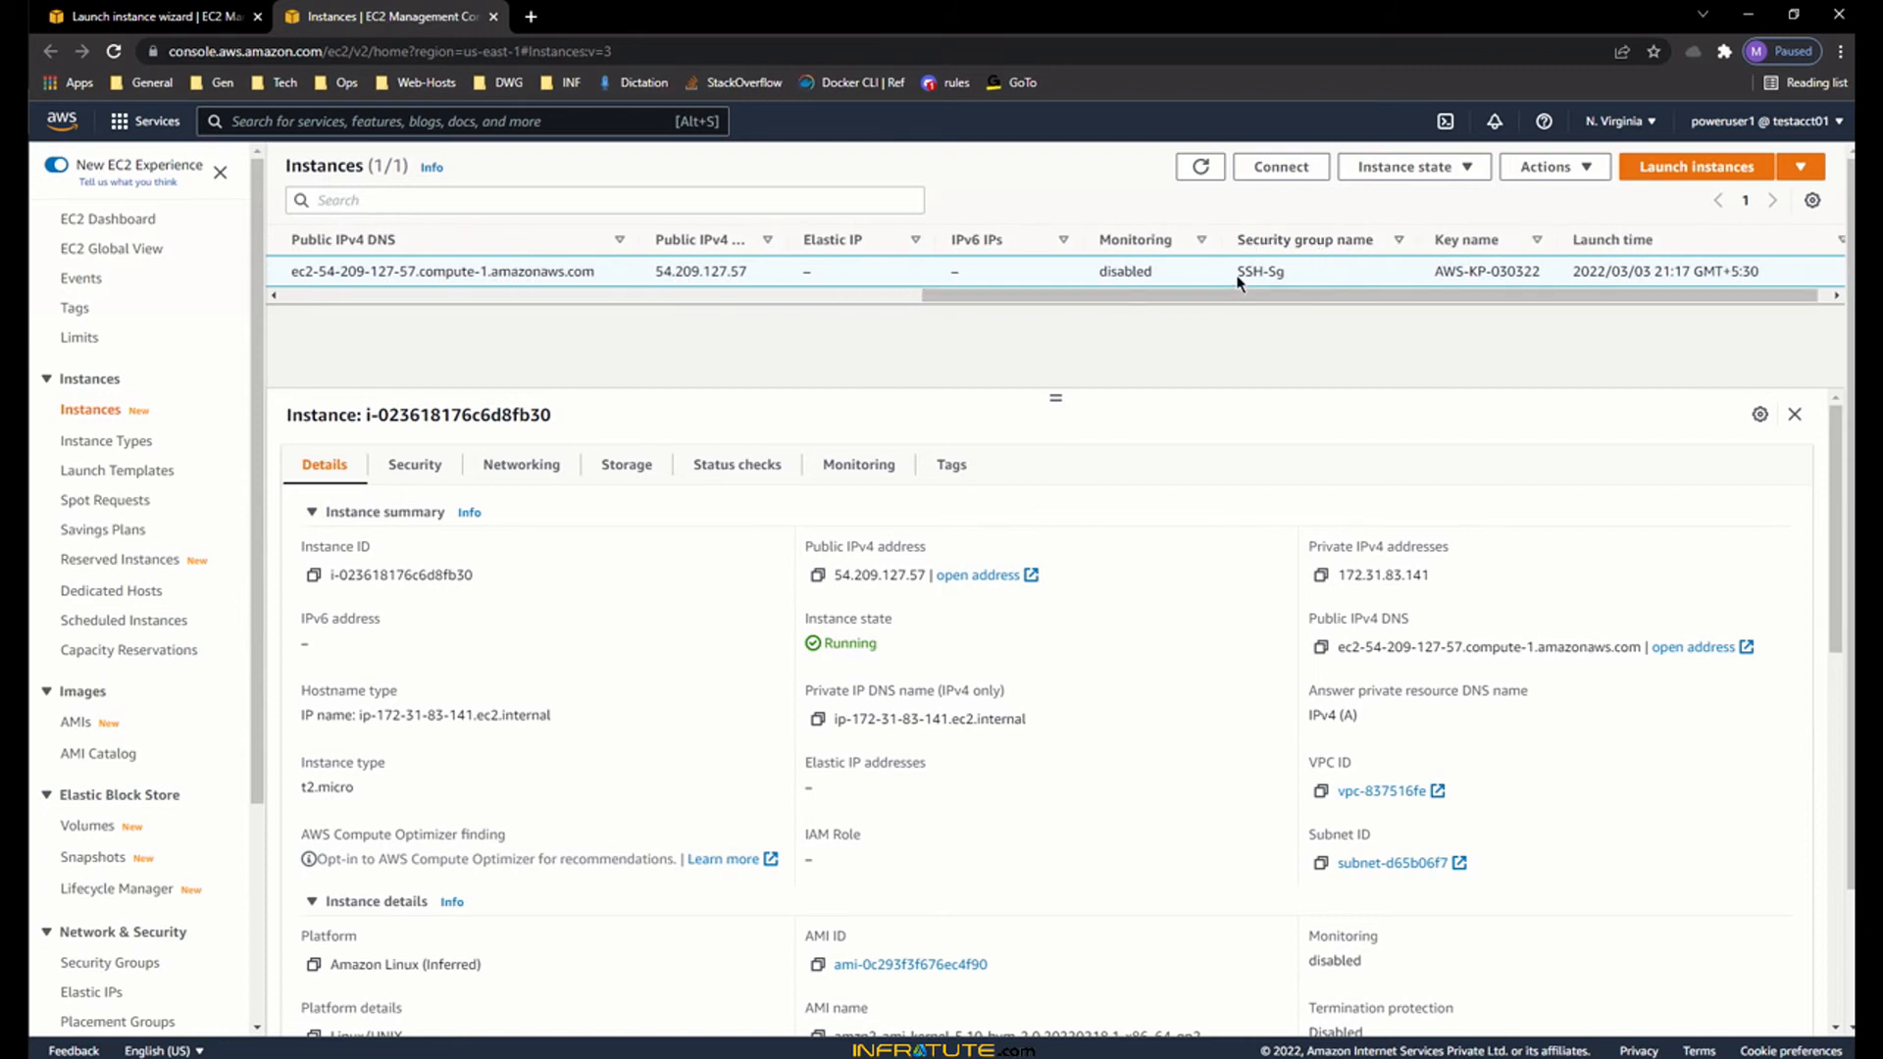
- Review the instance's security group name, key name and launch time in the list
drag(1238, 273, 1281, 274)
drag(1435, 272, 1754, 277)
click(1542, 278)
click(1753, 278)
drag(1069, 295, 440, 305)
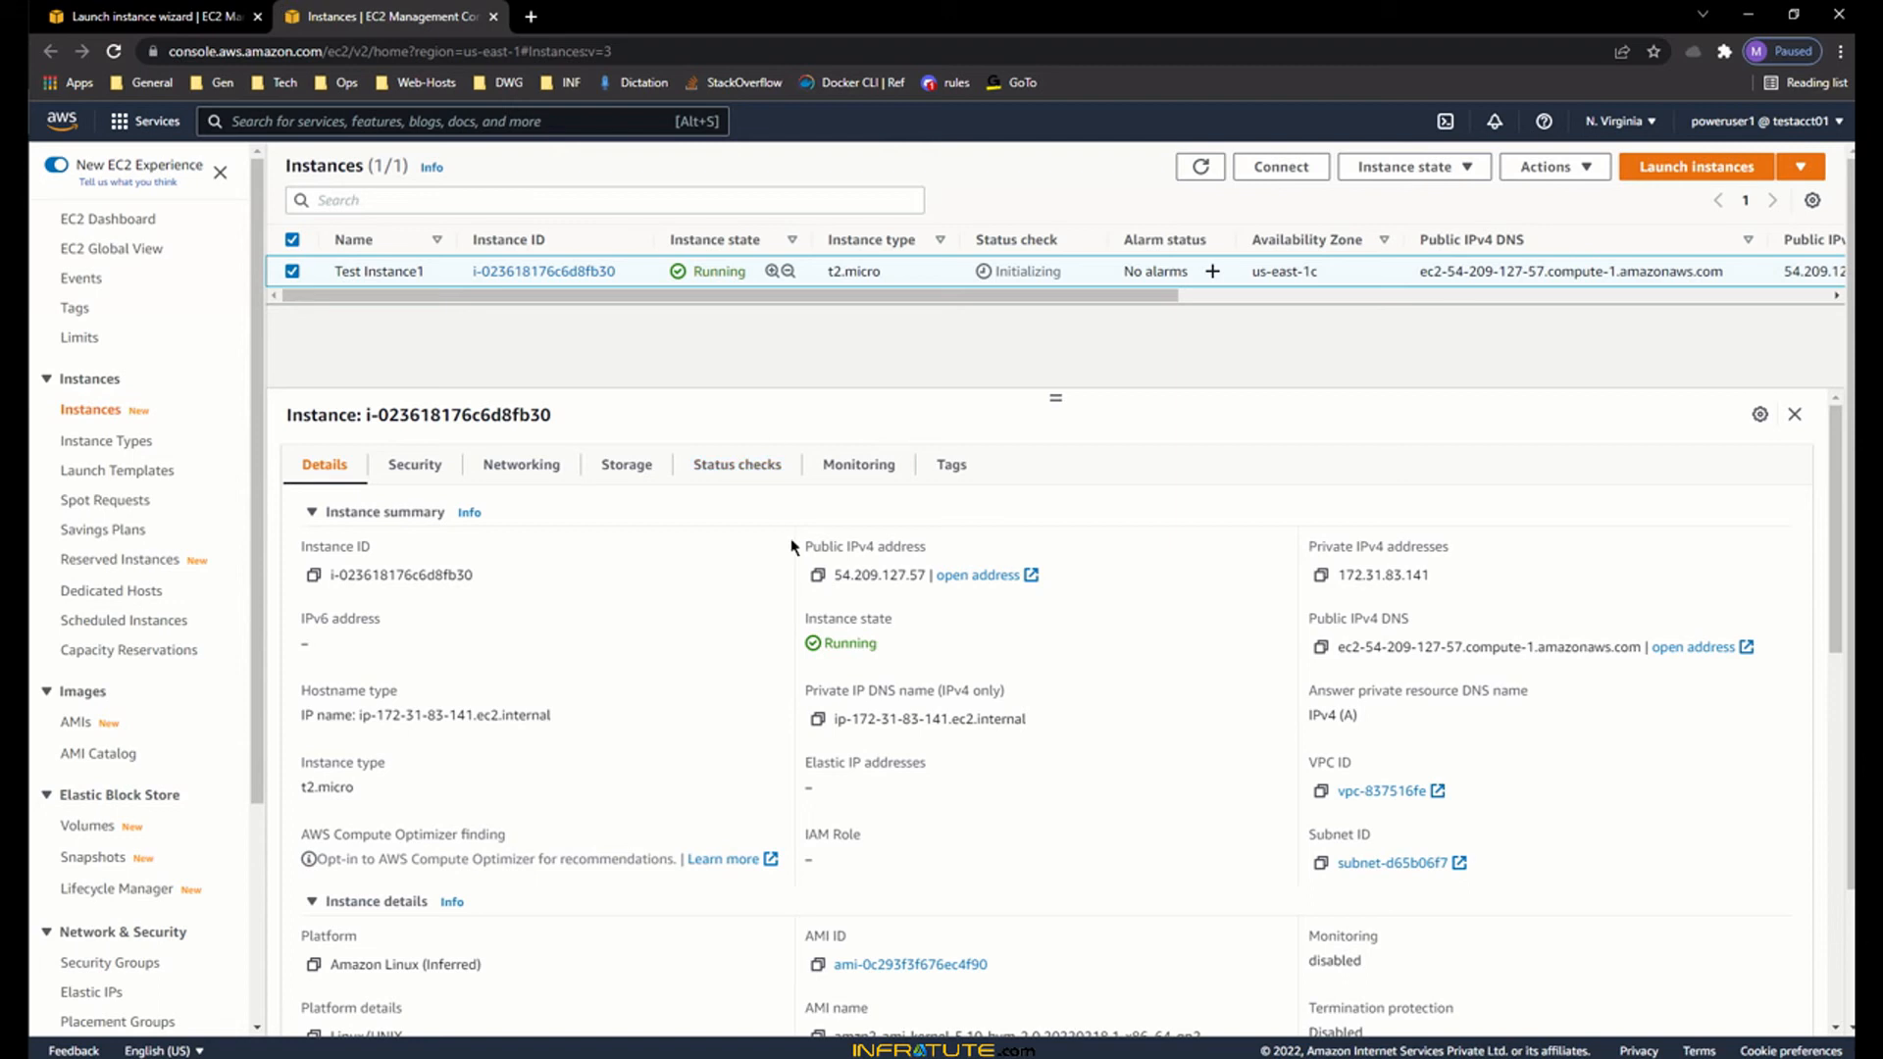
- Copy the public IPv4 address from the instance summary and examine it
click(817, 575)
click(817, 576)
drag(834, 575, 926, 567)
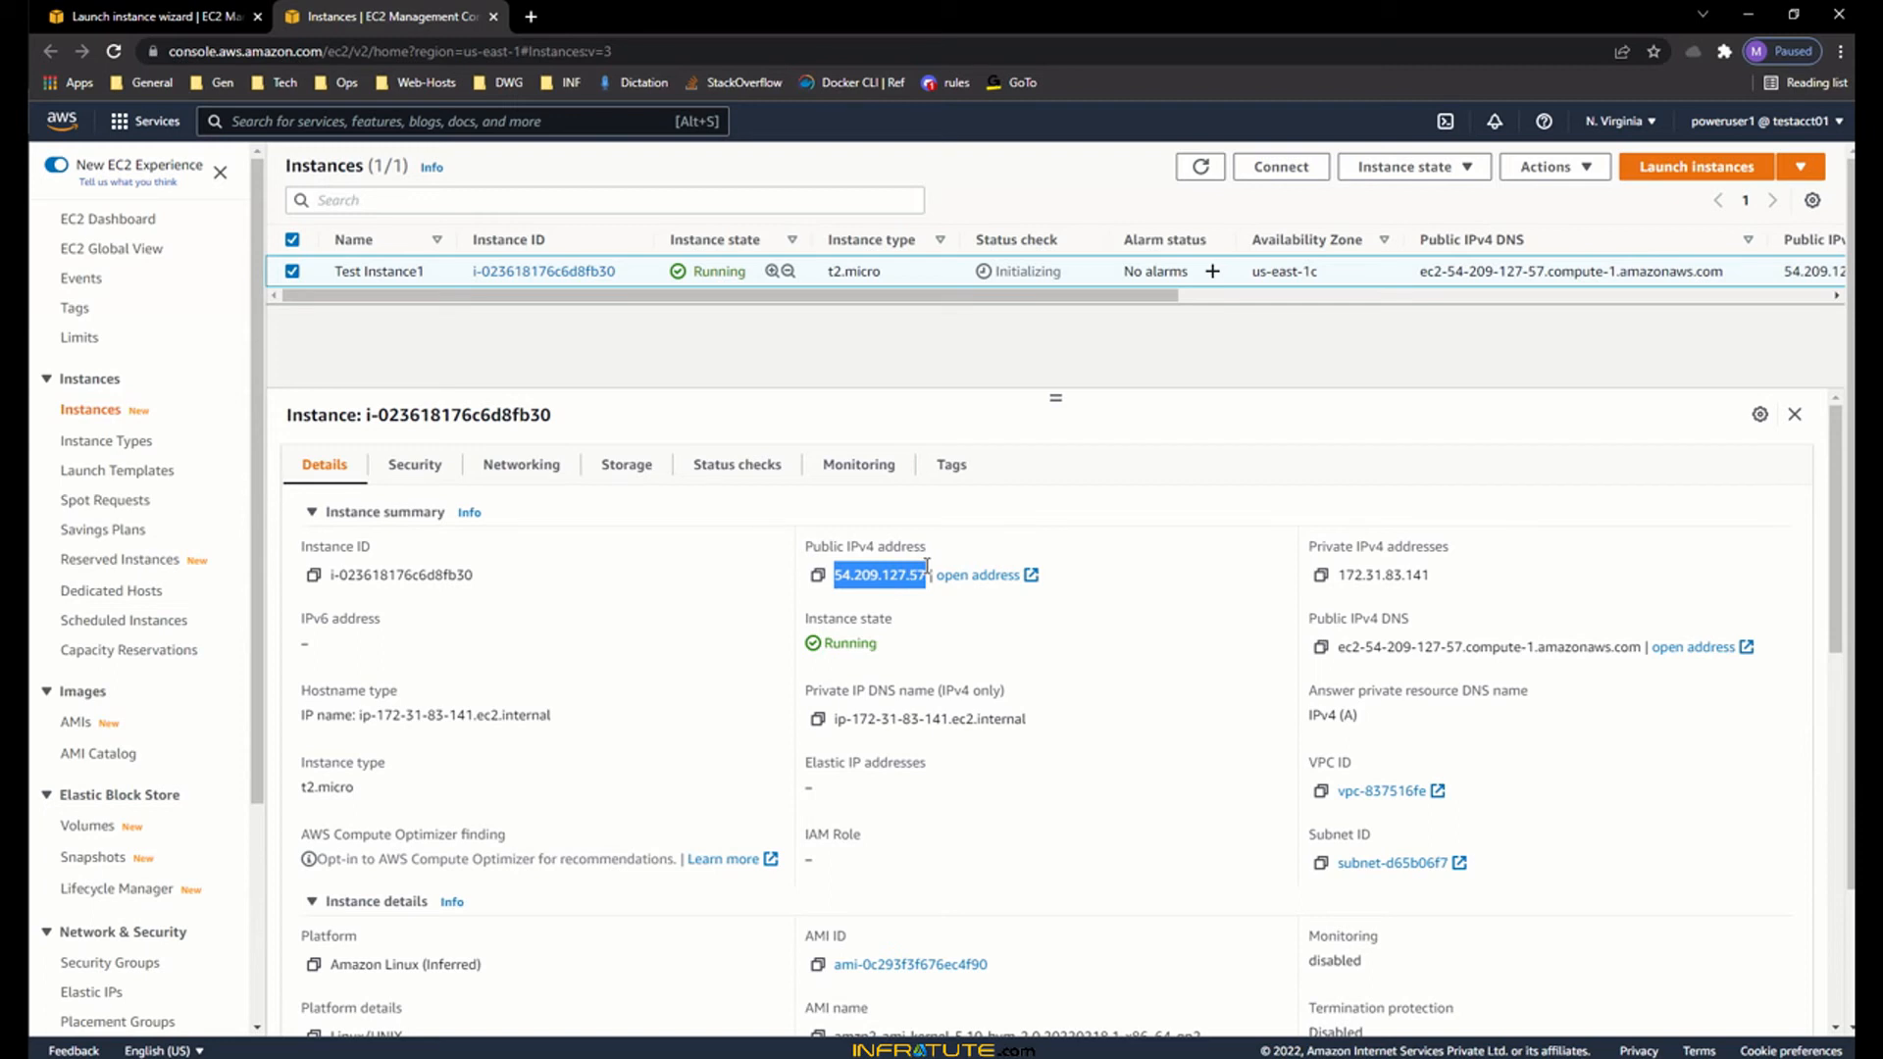
click(831, 579)
drag(831, 575, 933, 573)
click(824, 593)
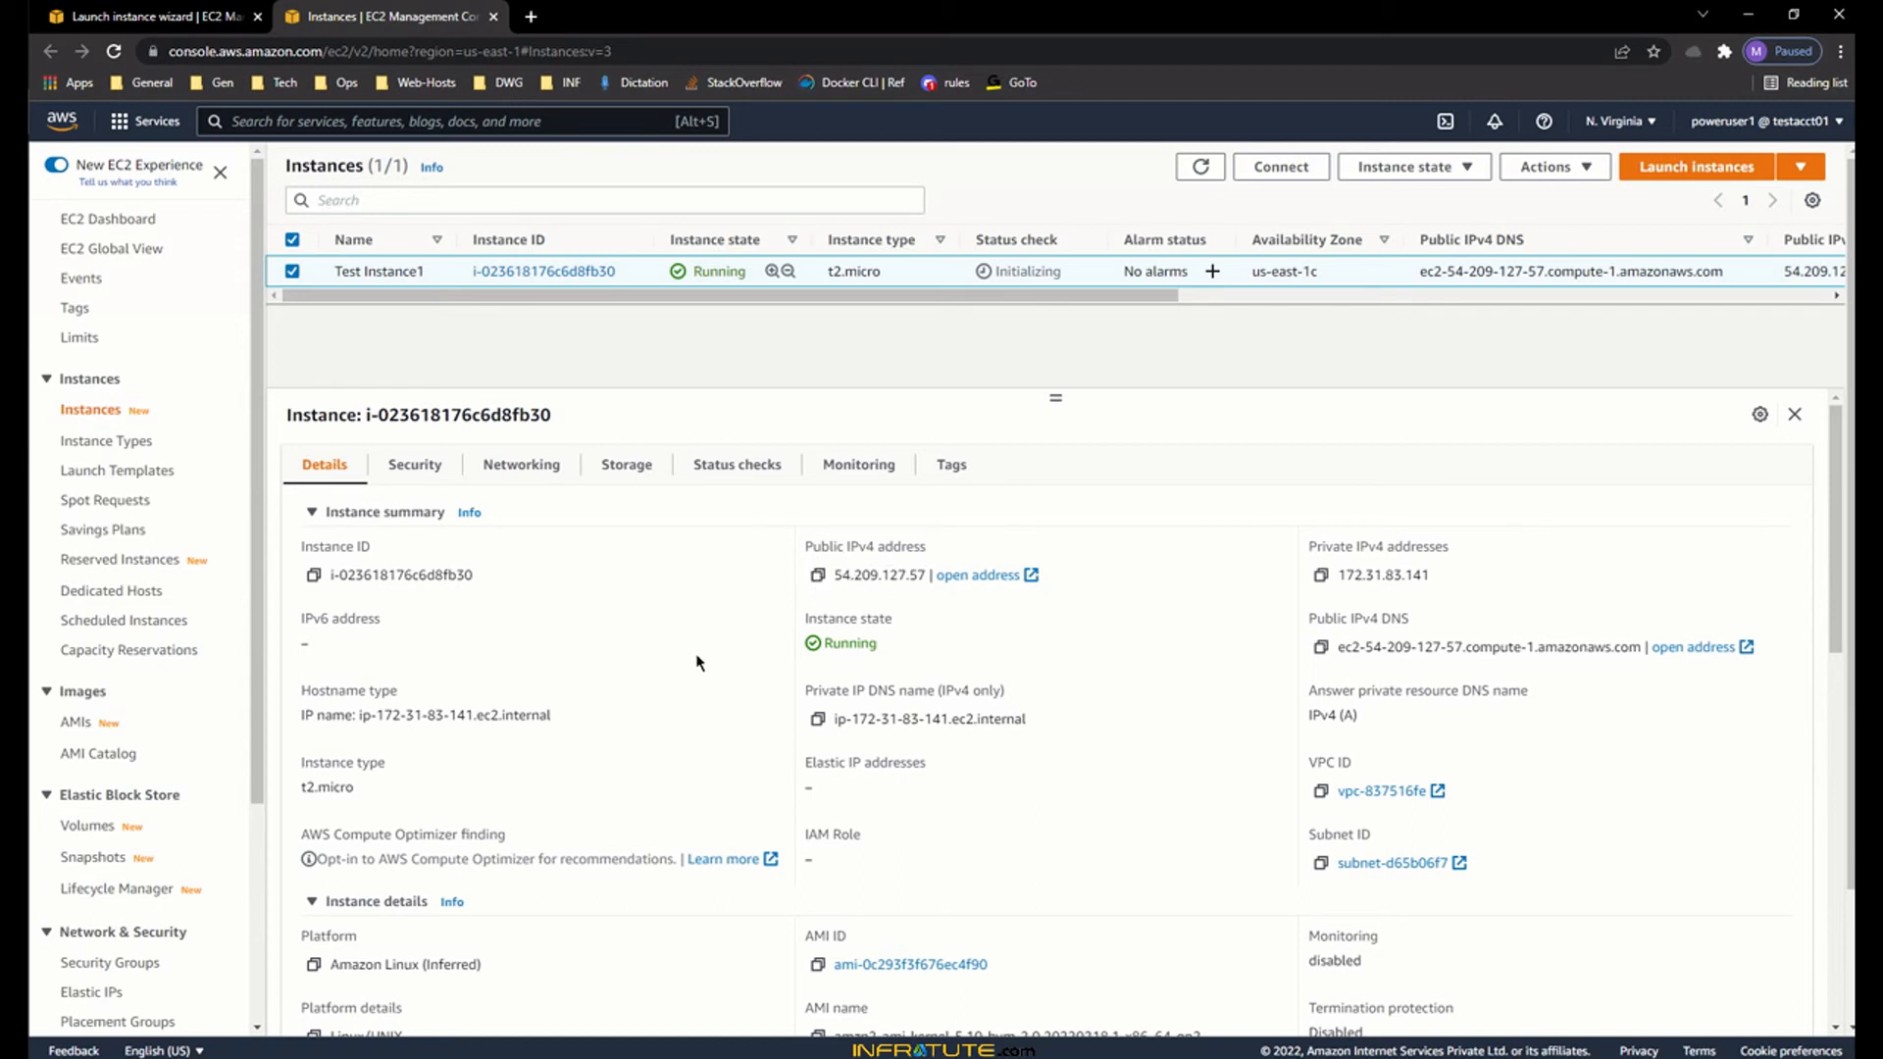
- Check the IPv6 address field and the private IPv4 address in the instance summary
drag(304, 624, 421, 626)
click(317, 650)
drag(1340, 578, 1447, 585)
click(1448, 584)
click(1441, 586)
click(1448, 585)
- Review the instance ID and the platform, AMI and key pair information in the instance details
scroll(453, 775, down, 4)
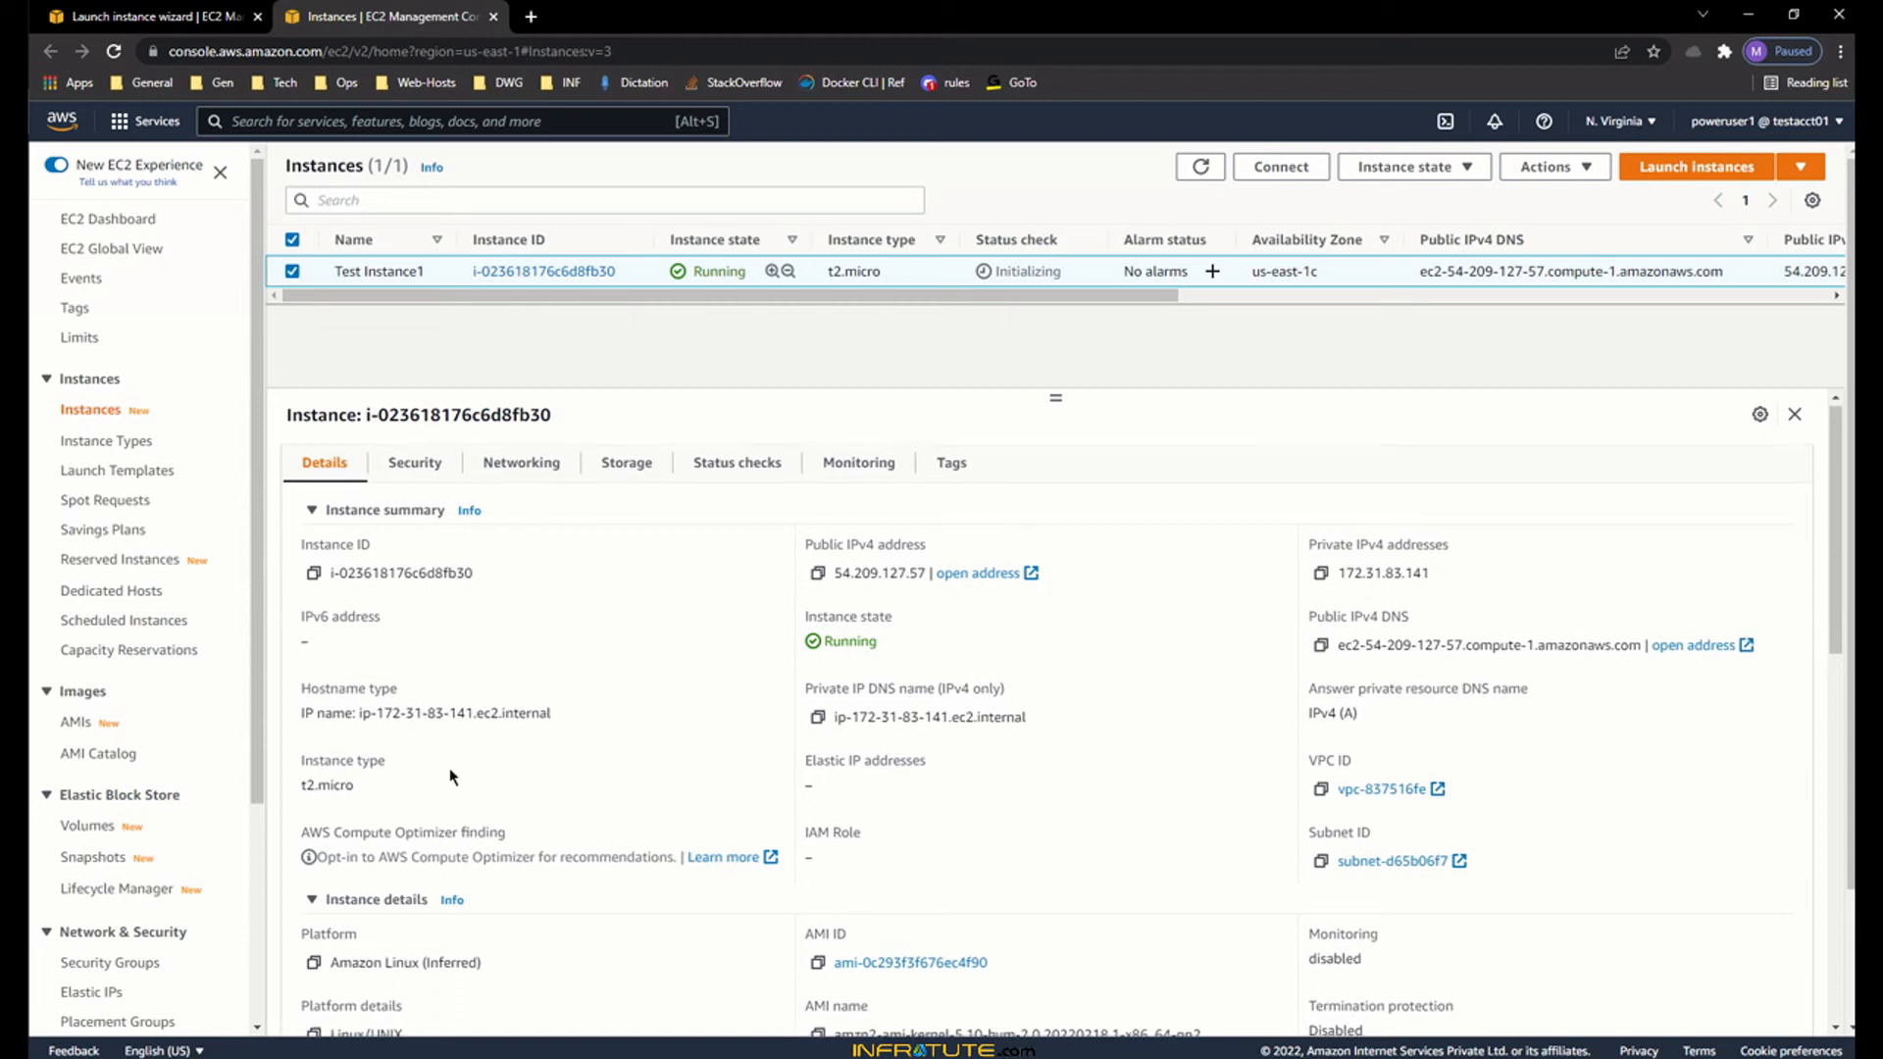
drag(366, 571, 498, 581)
click(499, 584)
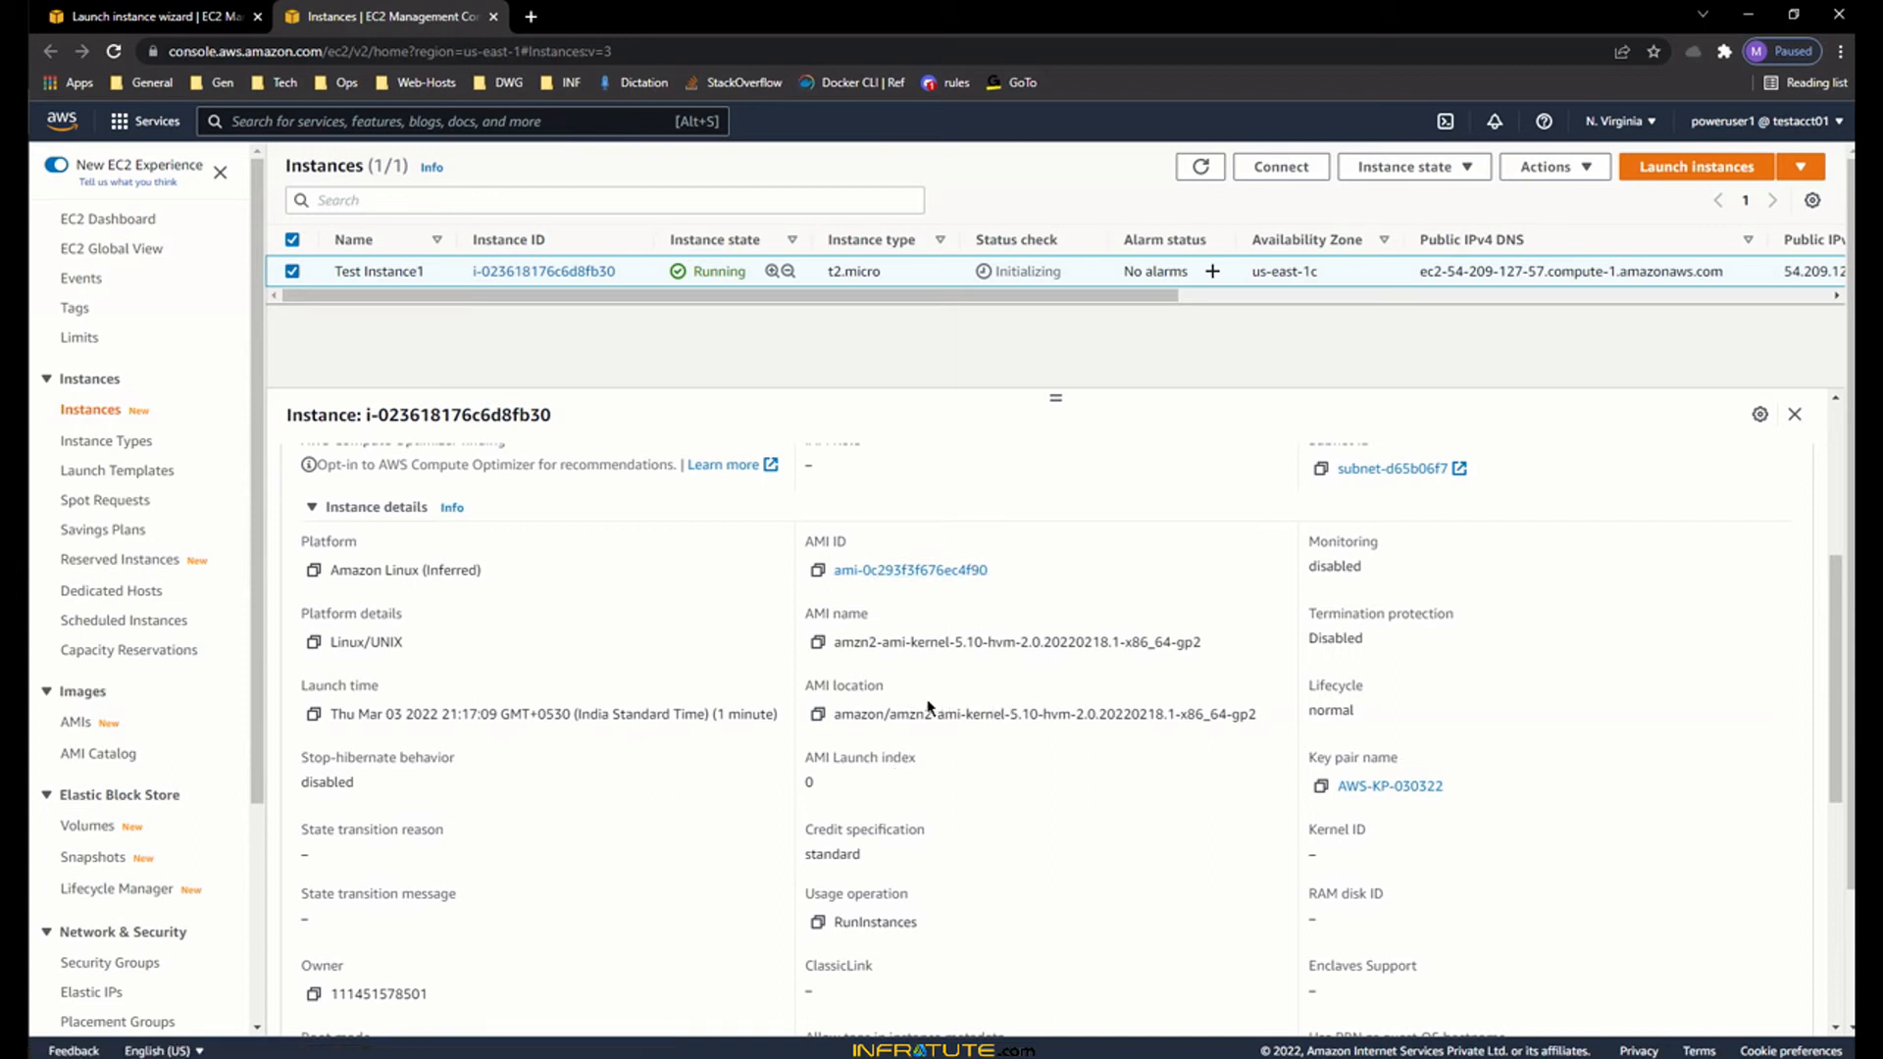
scroll(1402, 637, down, 3)
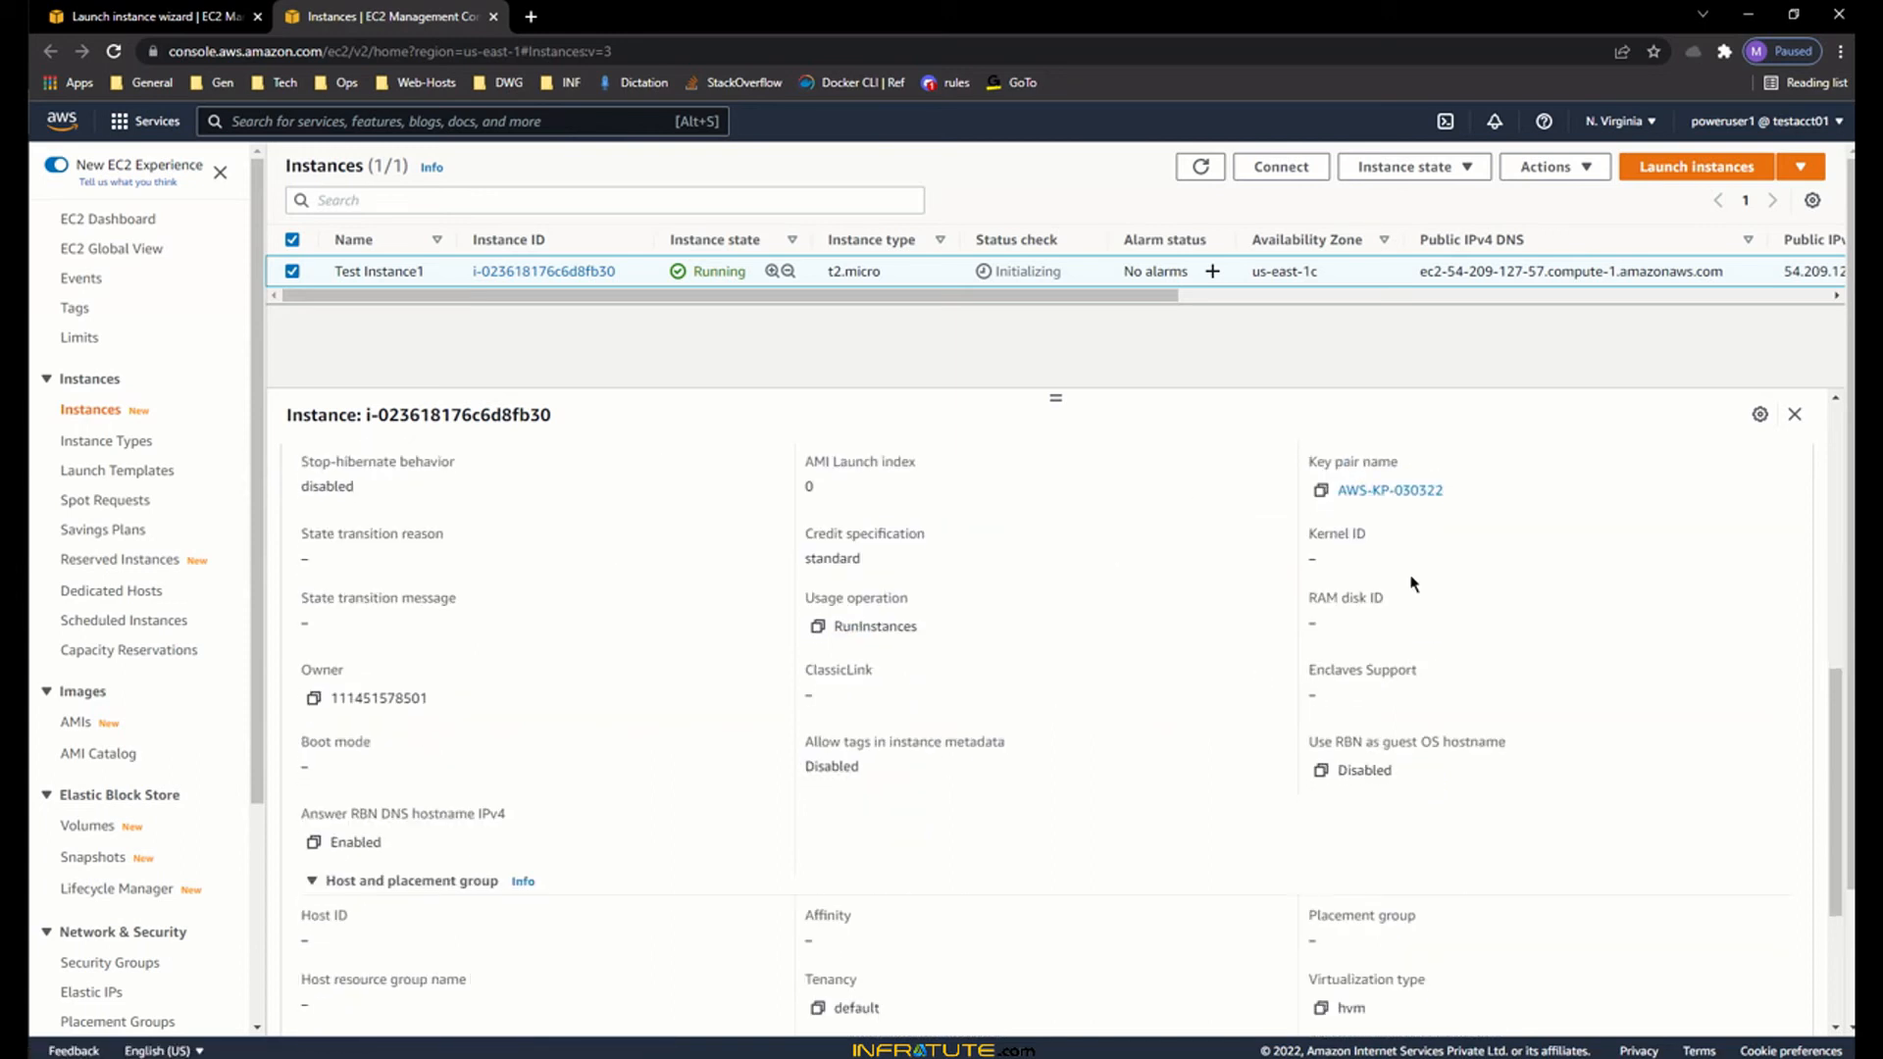
scroll(667, 677, down, 1)
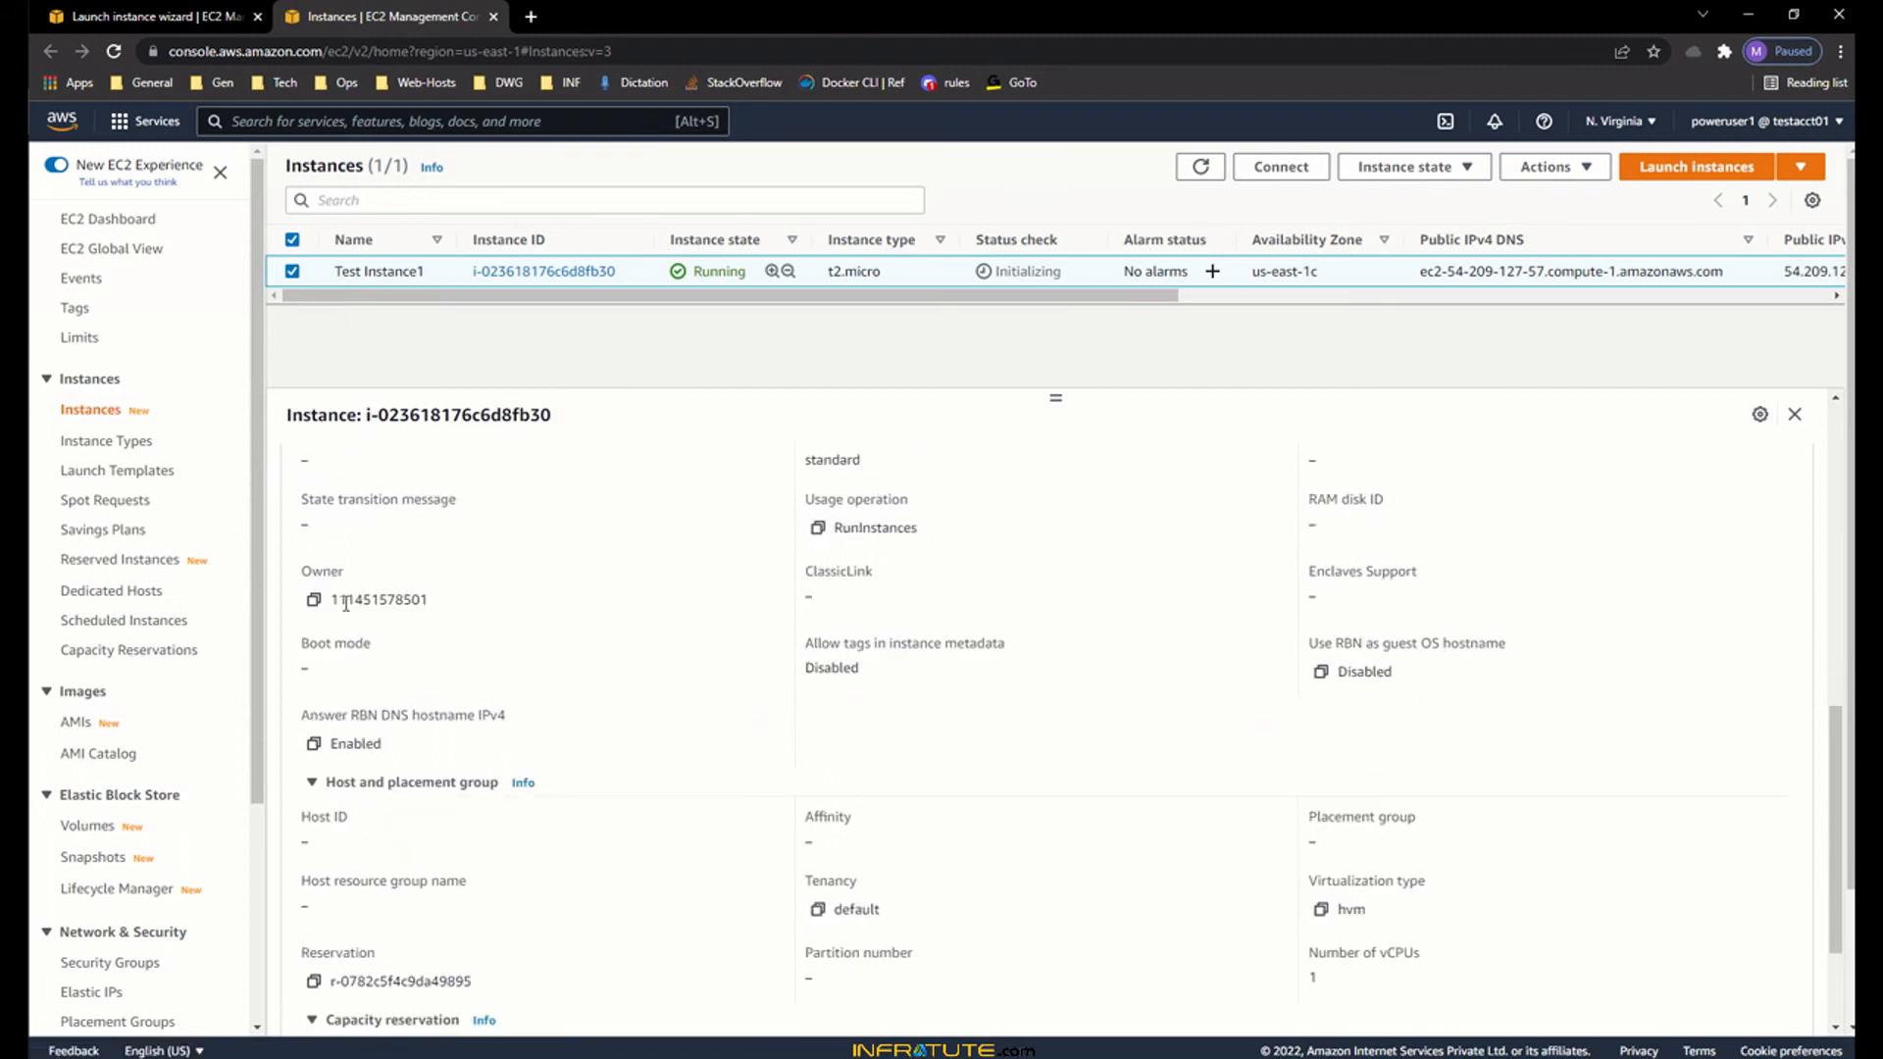
- Compare the instance's owner ID with the account ID shown for the signed-in user
drag(337, 601, 477, 604)
click(477, 604)
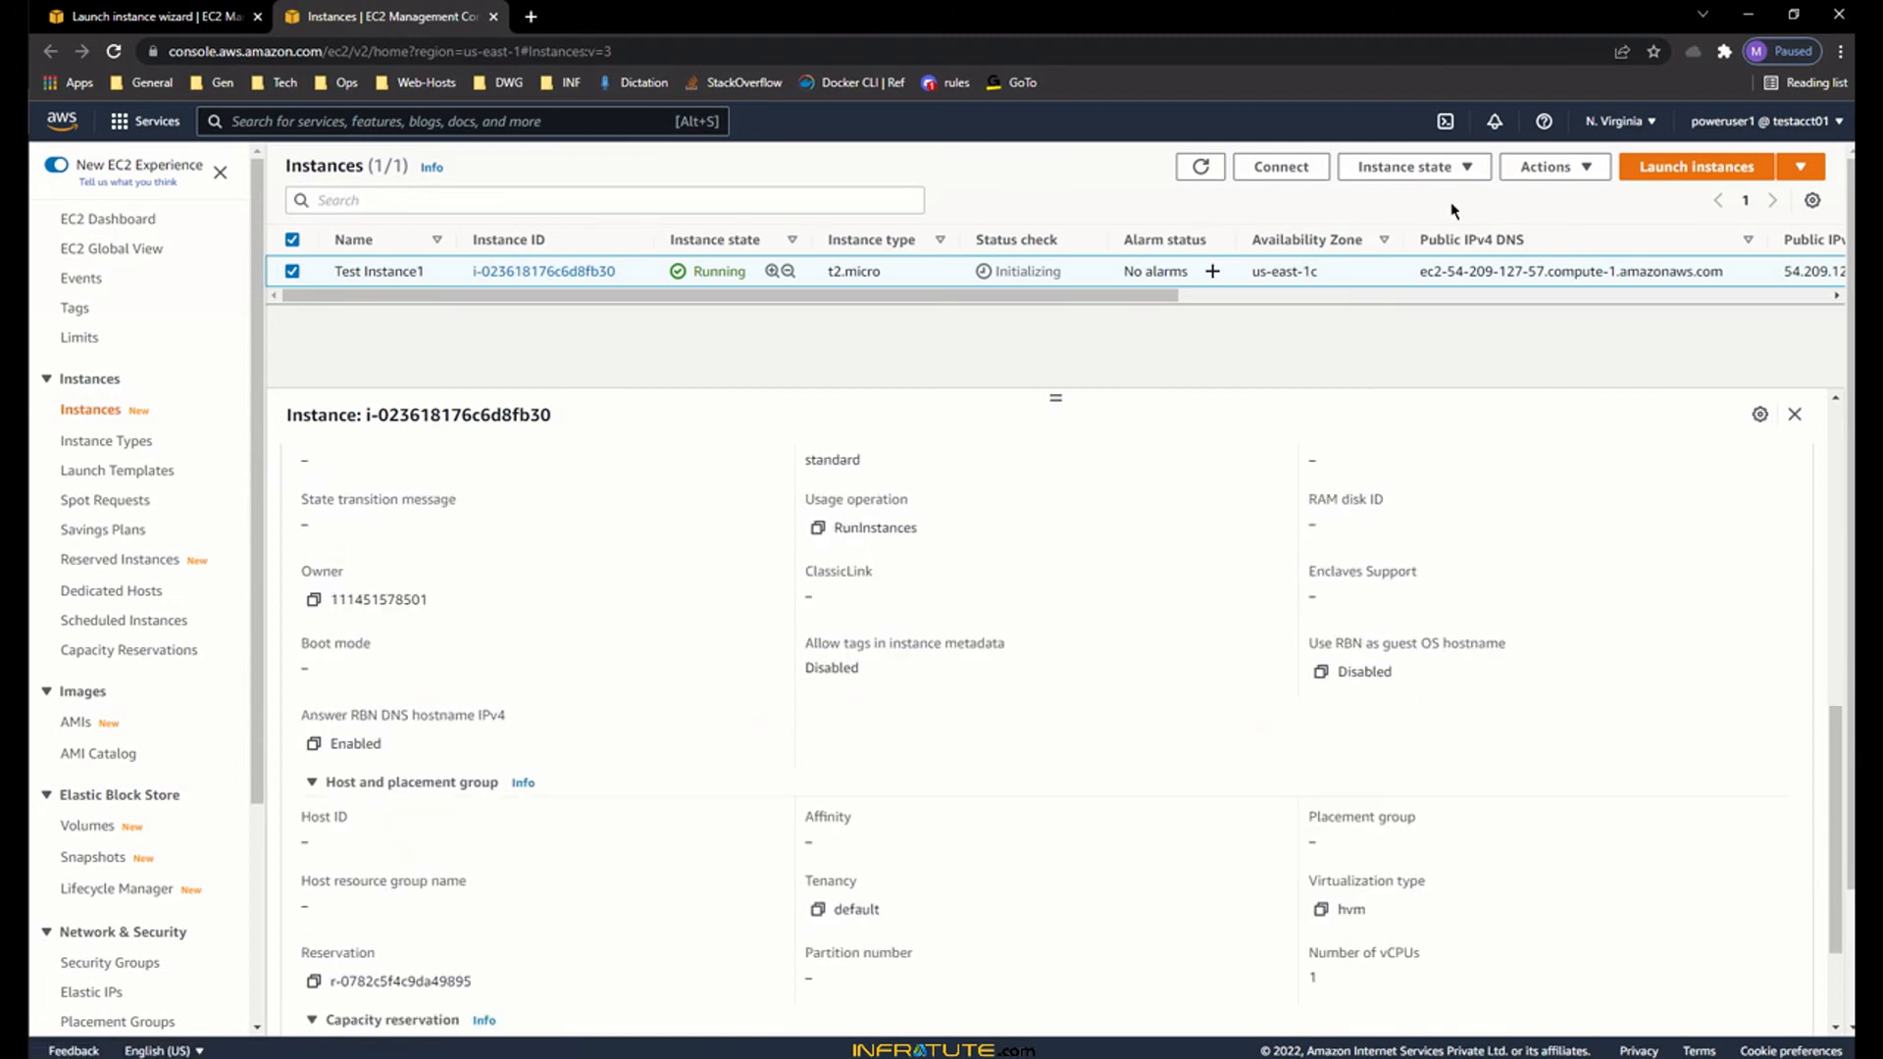
click(1761, 121)
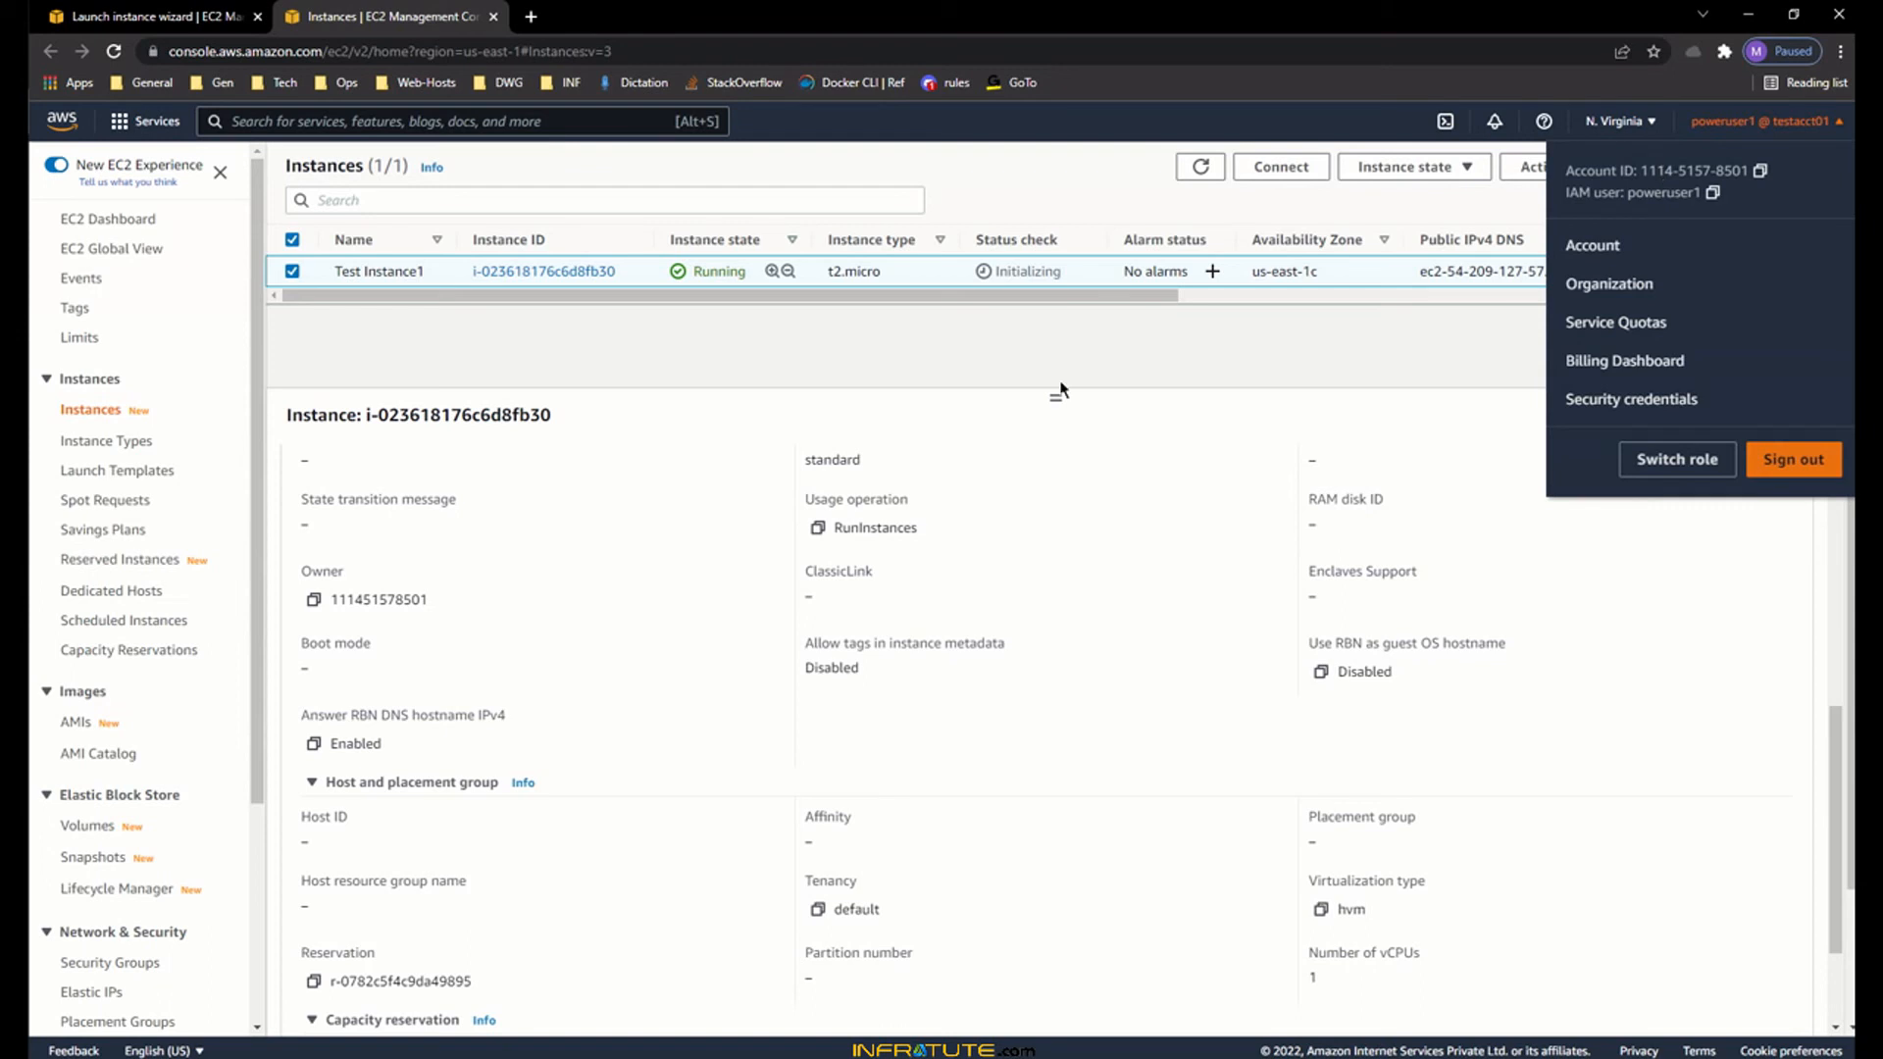
click(804, 369)
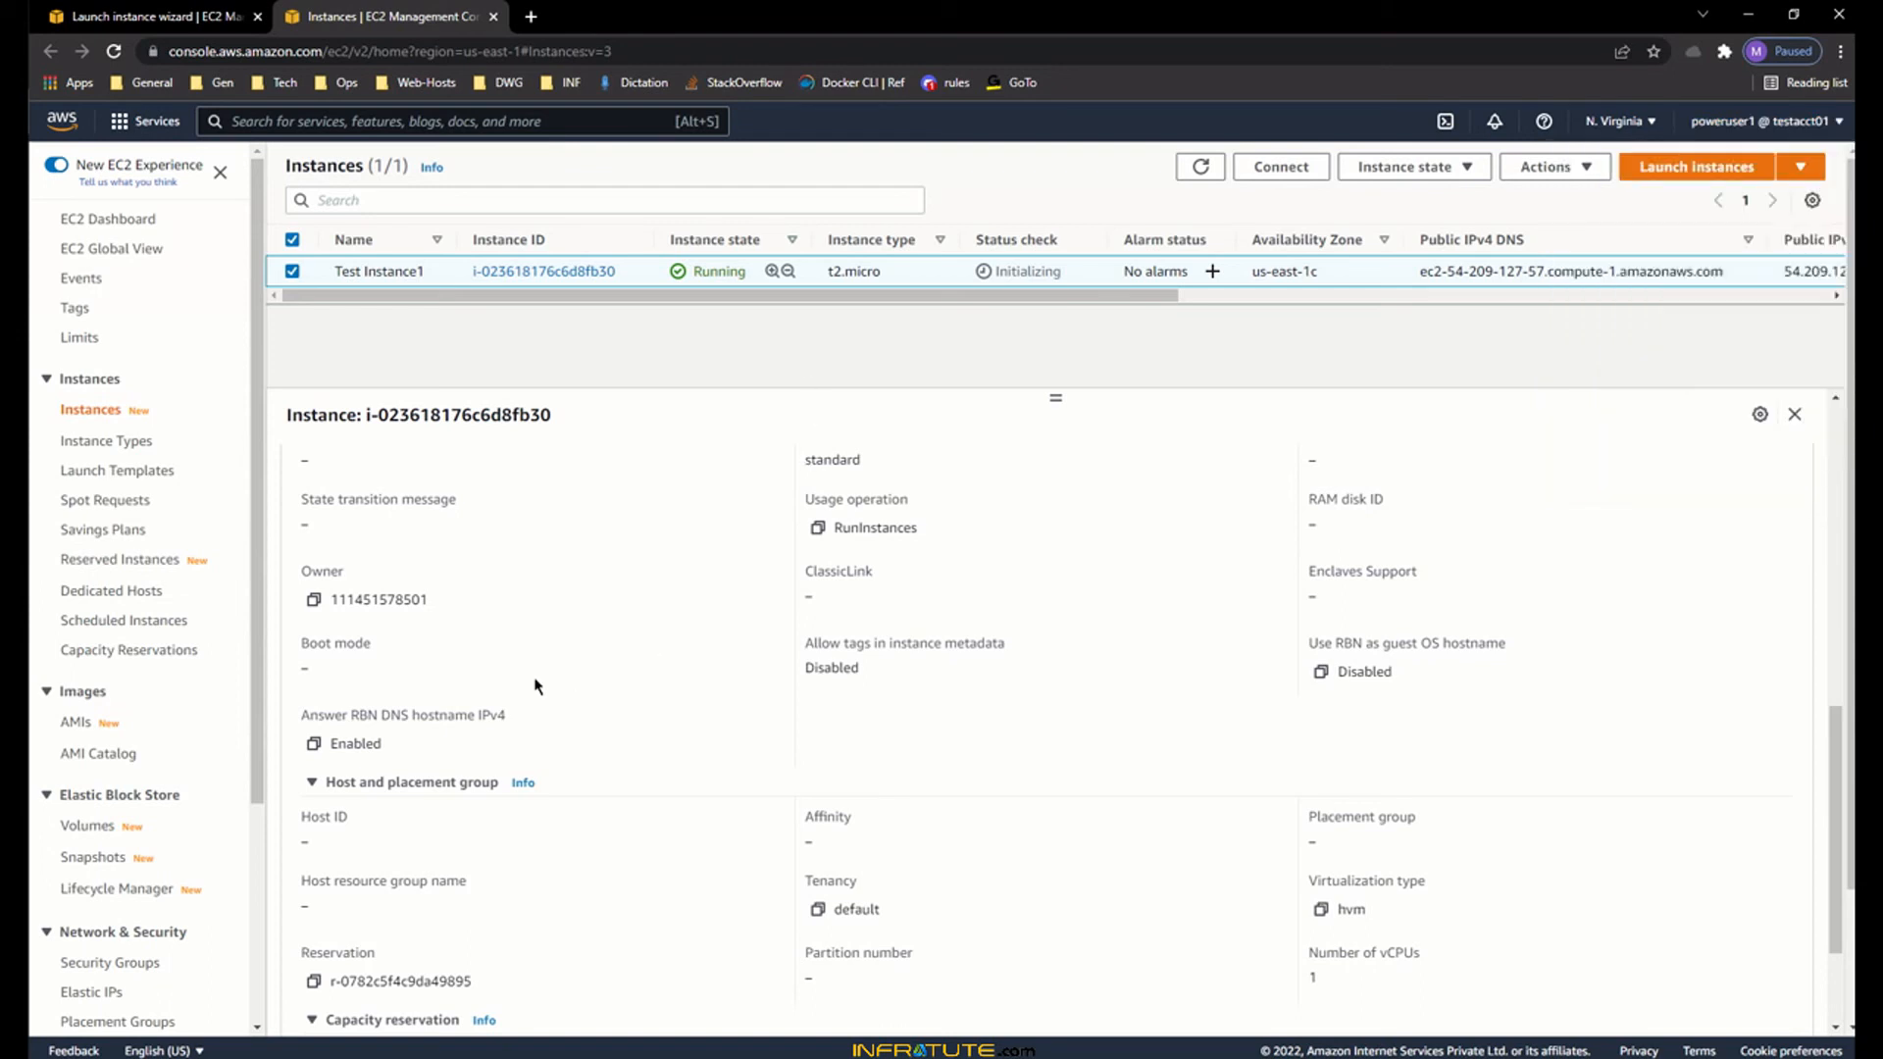
- Check the instance's virtualization type and number of vCPUs under the host and placement group details
scroll(534, 685, down, 2)
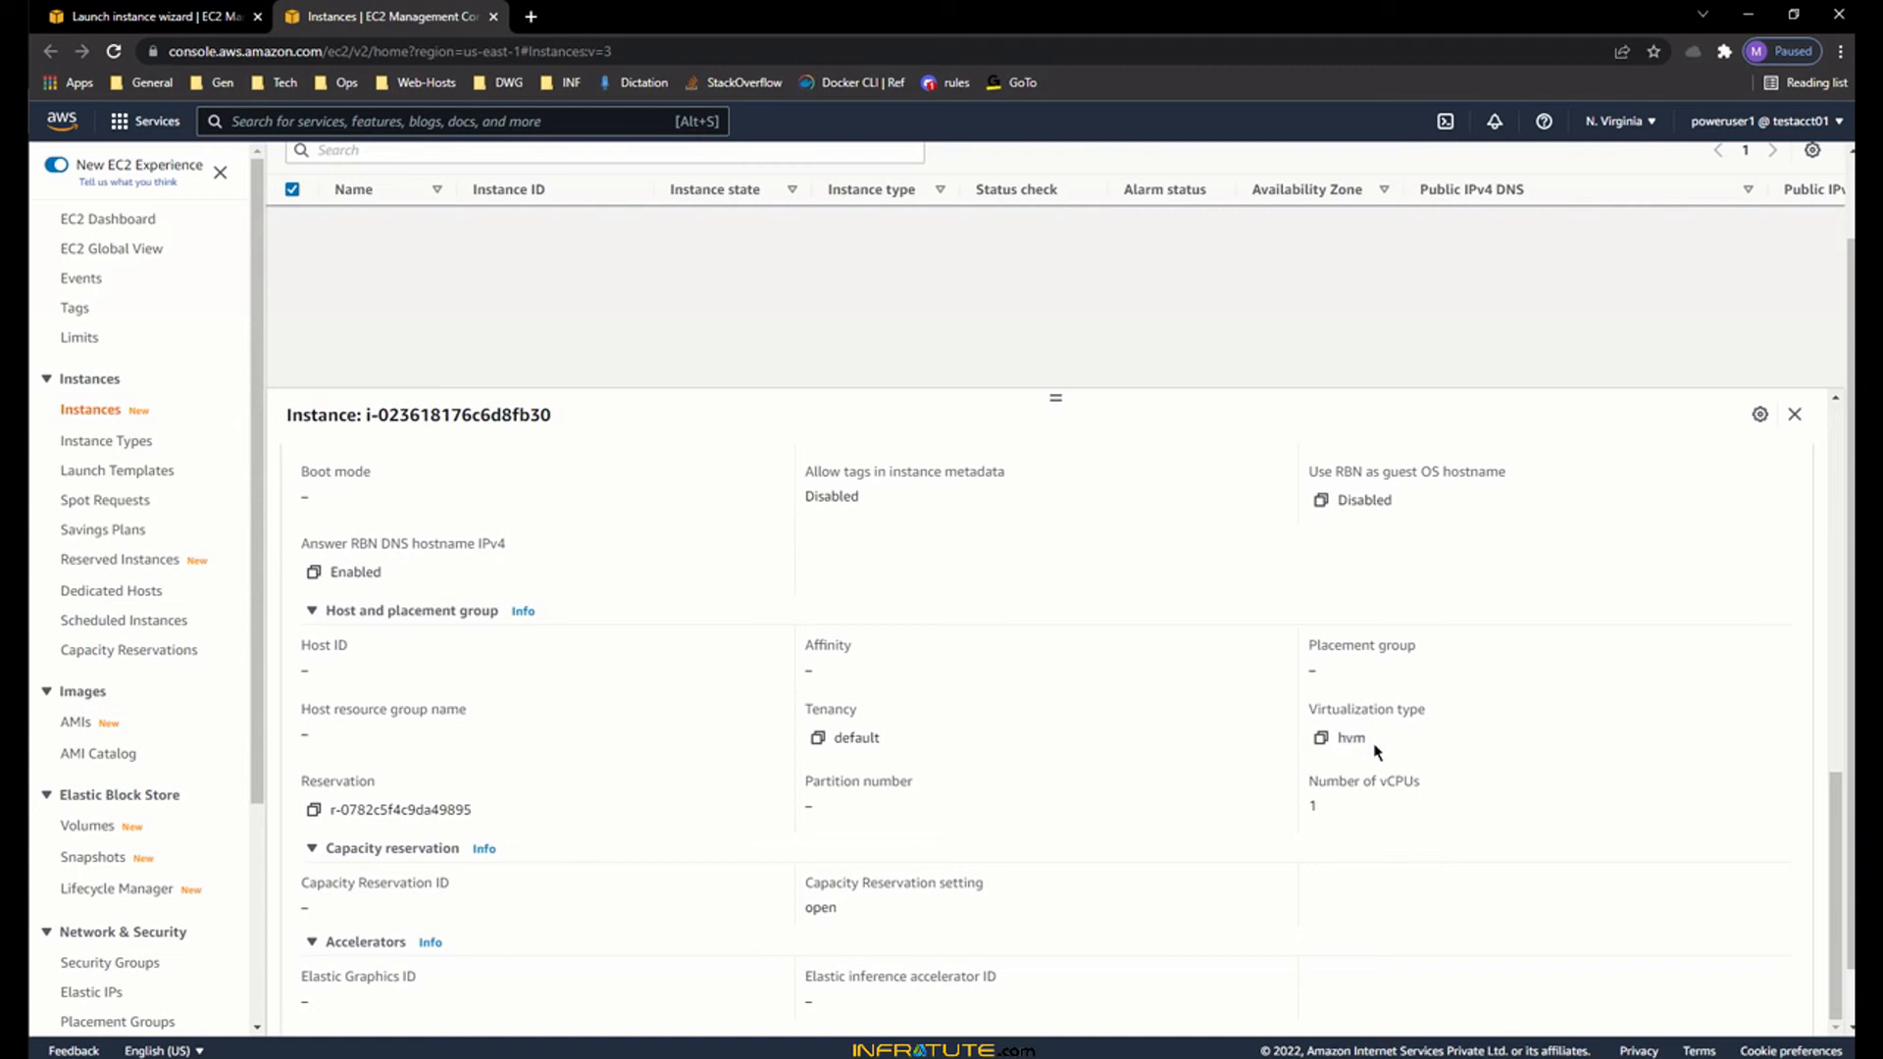
drag(1305, 813, 1322, 812)
scroll(879, 821, up, 10)
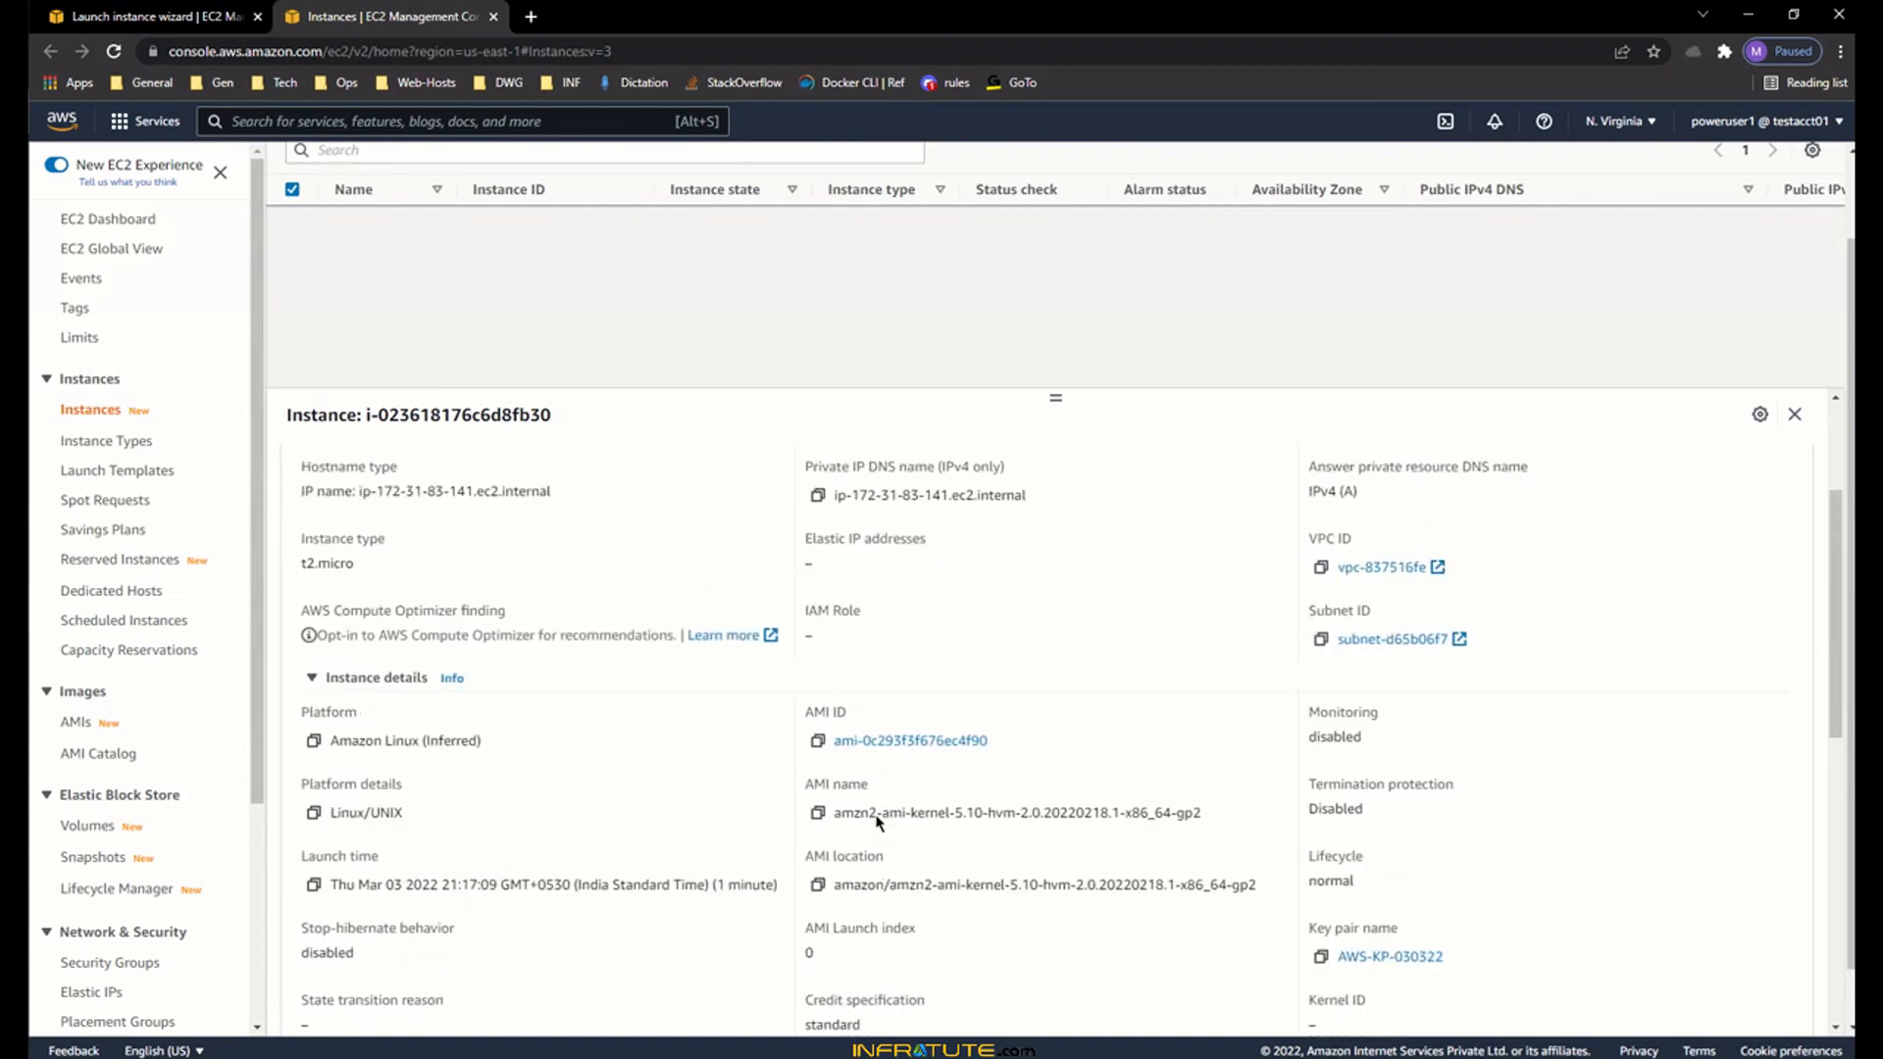
- Show the instance's security details and review its attached security group and inbound rules
click(425, 473)
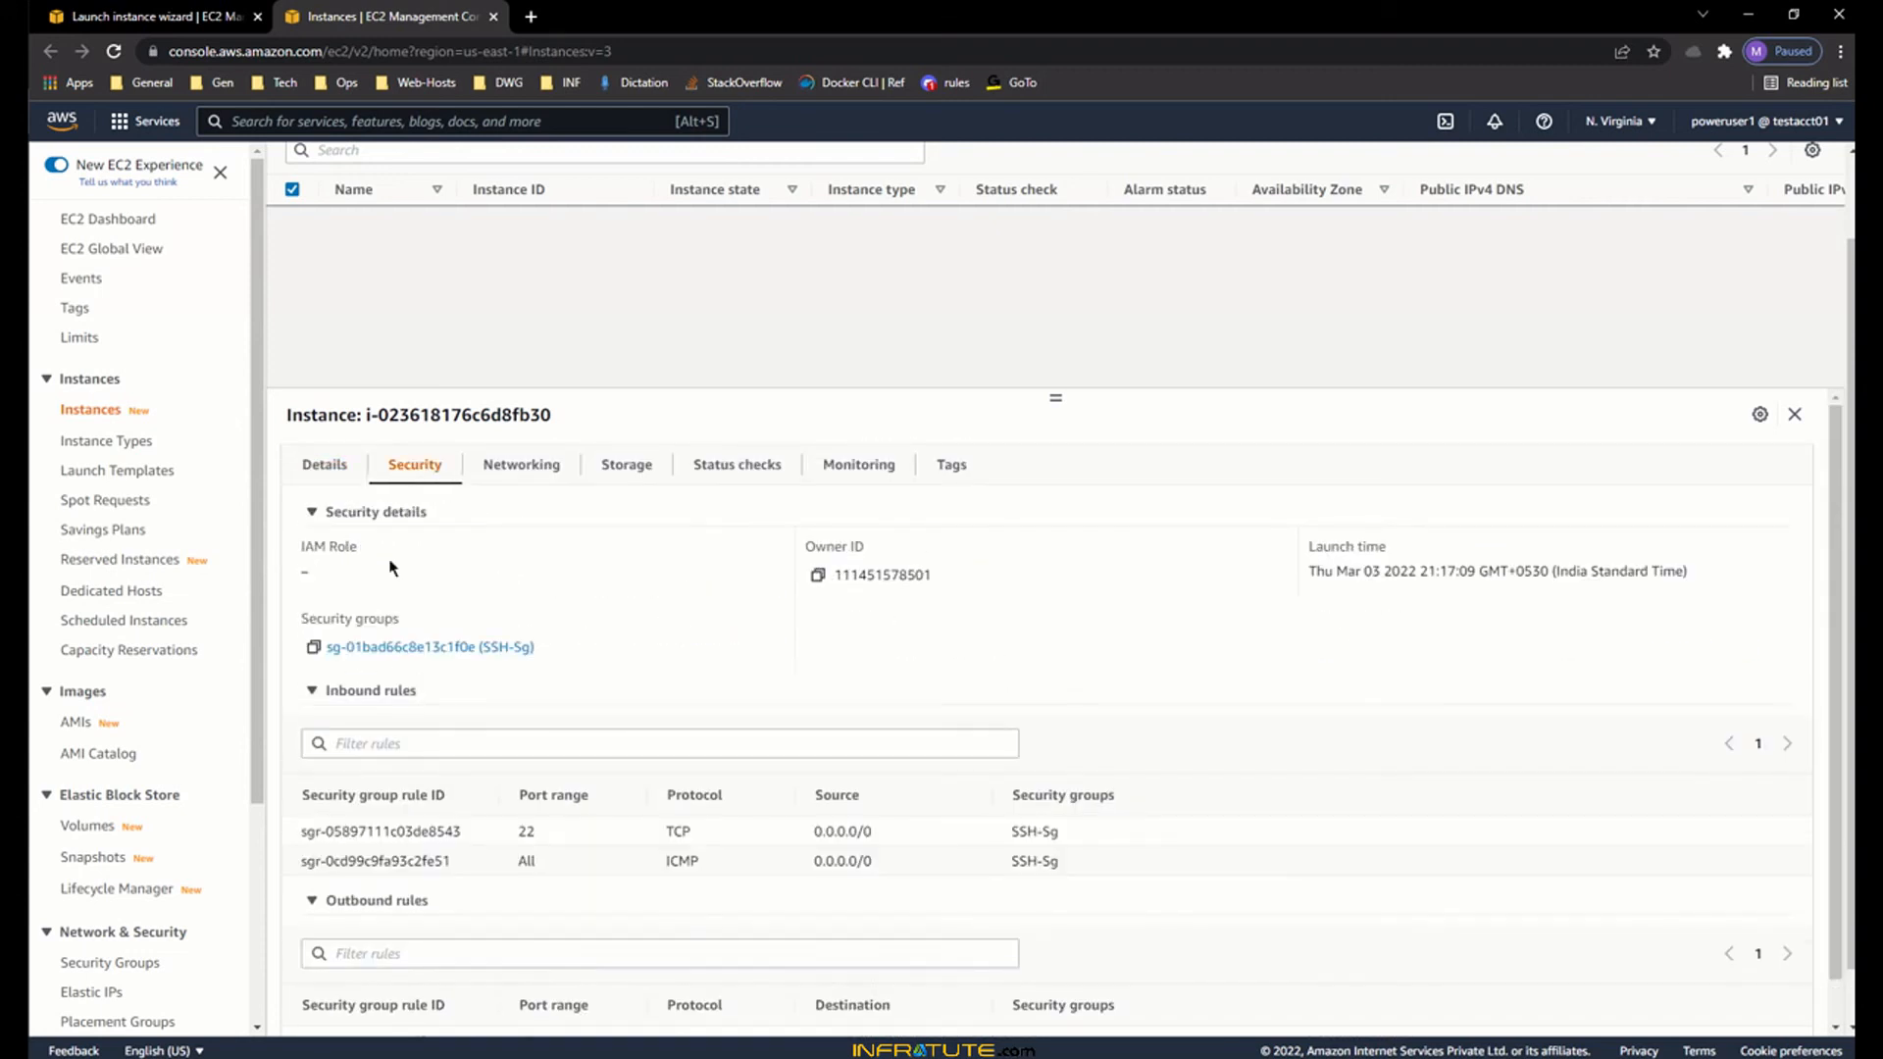
drag(307, 618, 454, 622)
click(456, 624)
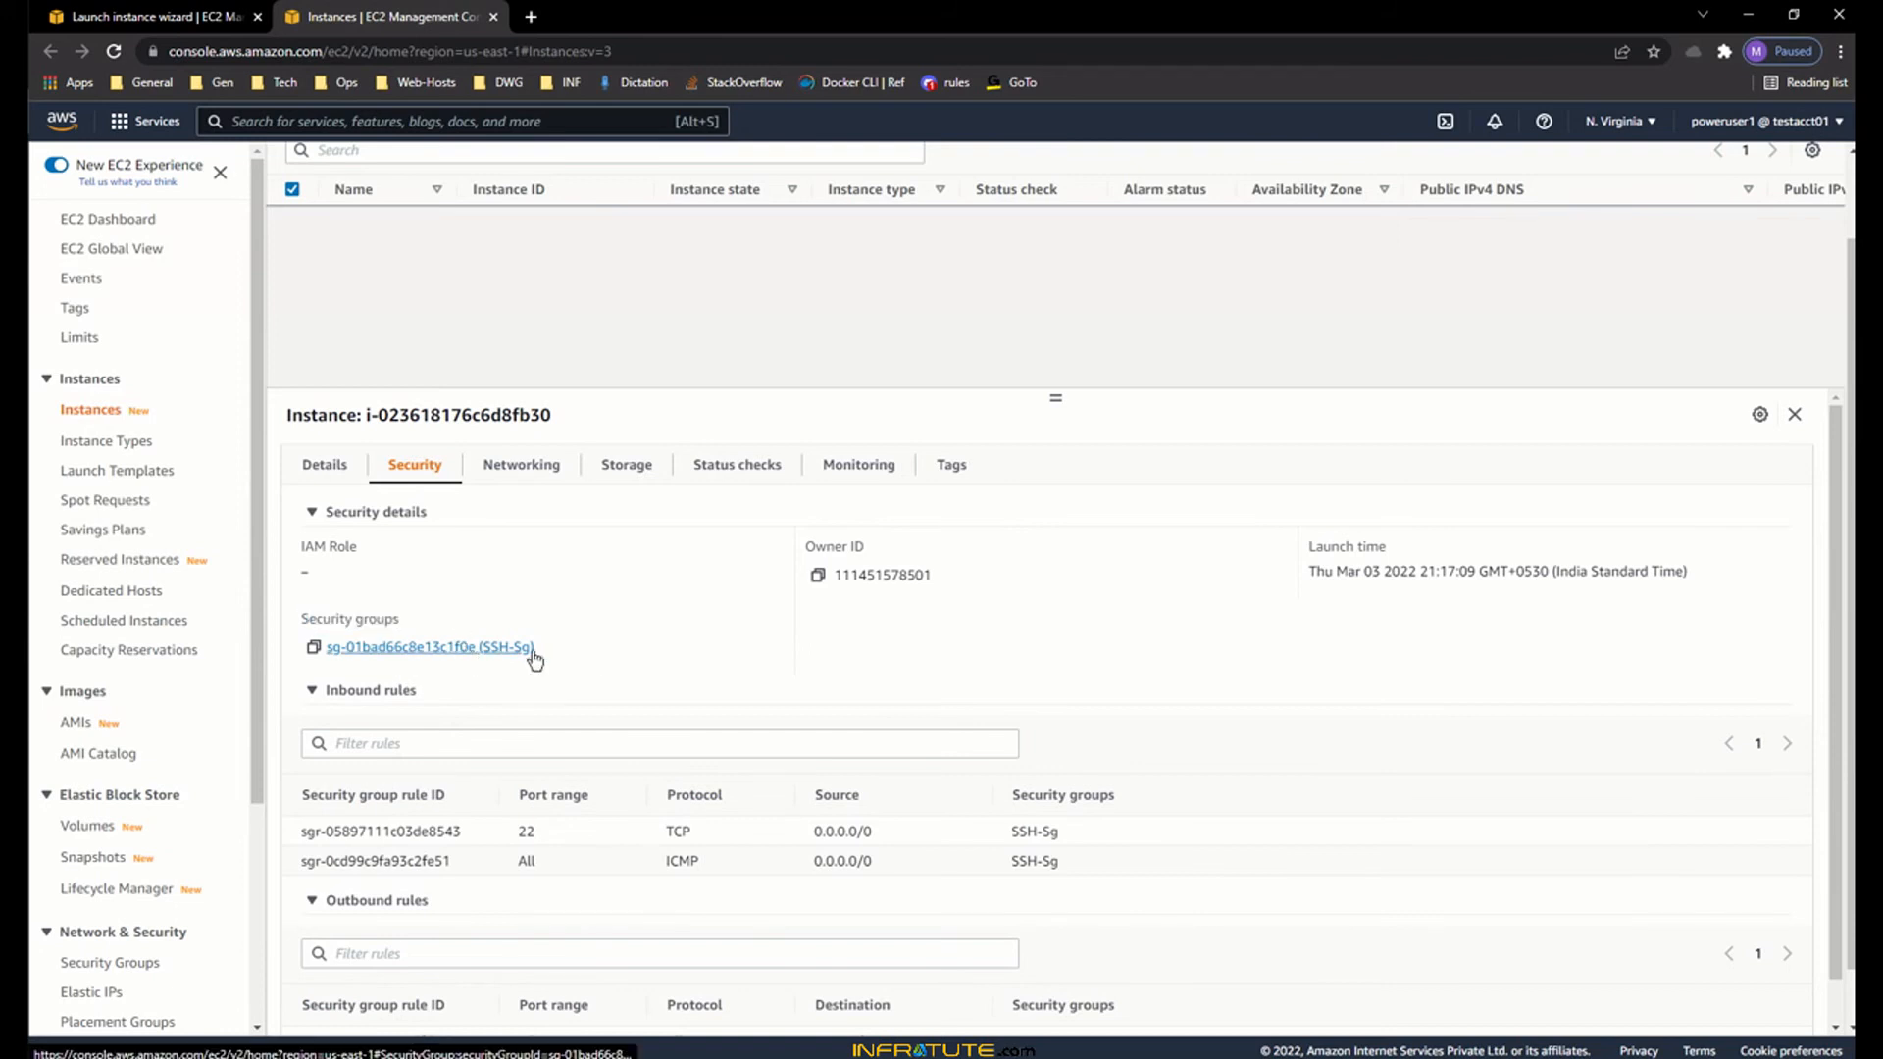
scroll(592, 726, down, 1)
drag(453, 790, 1043, 816)
click(971, 822)
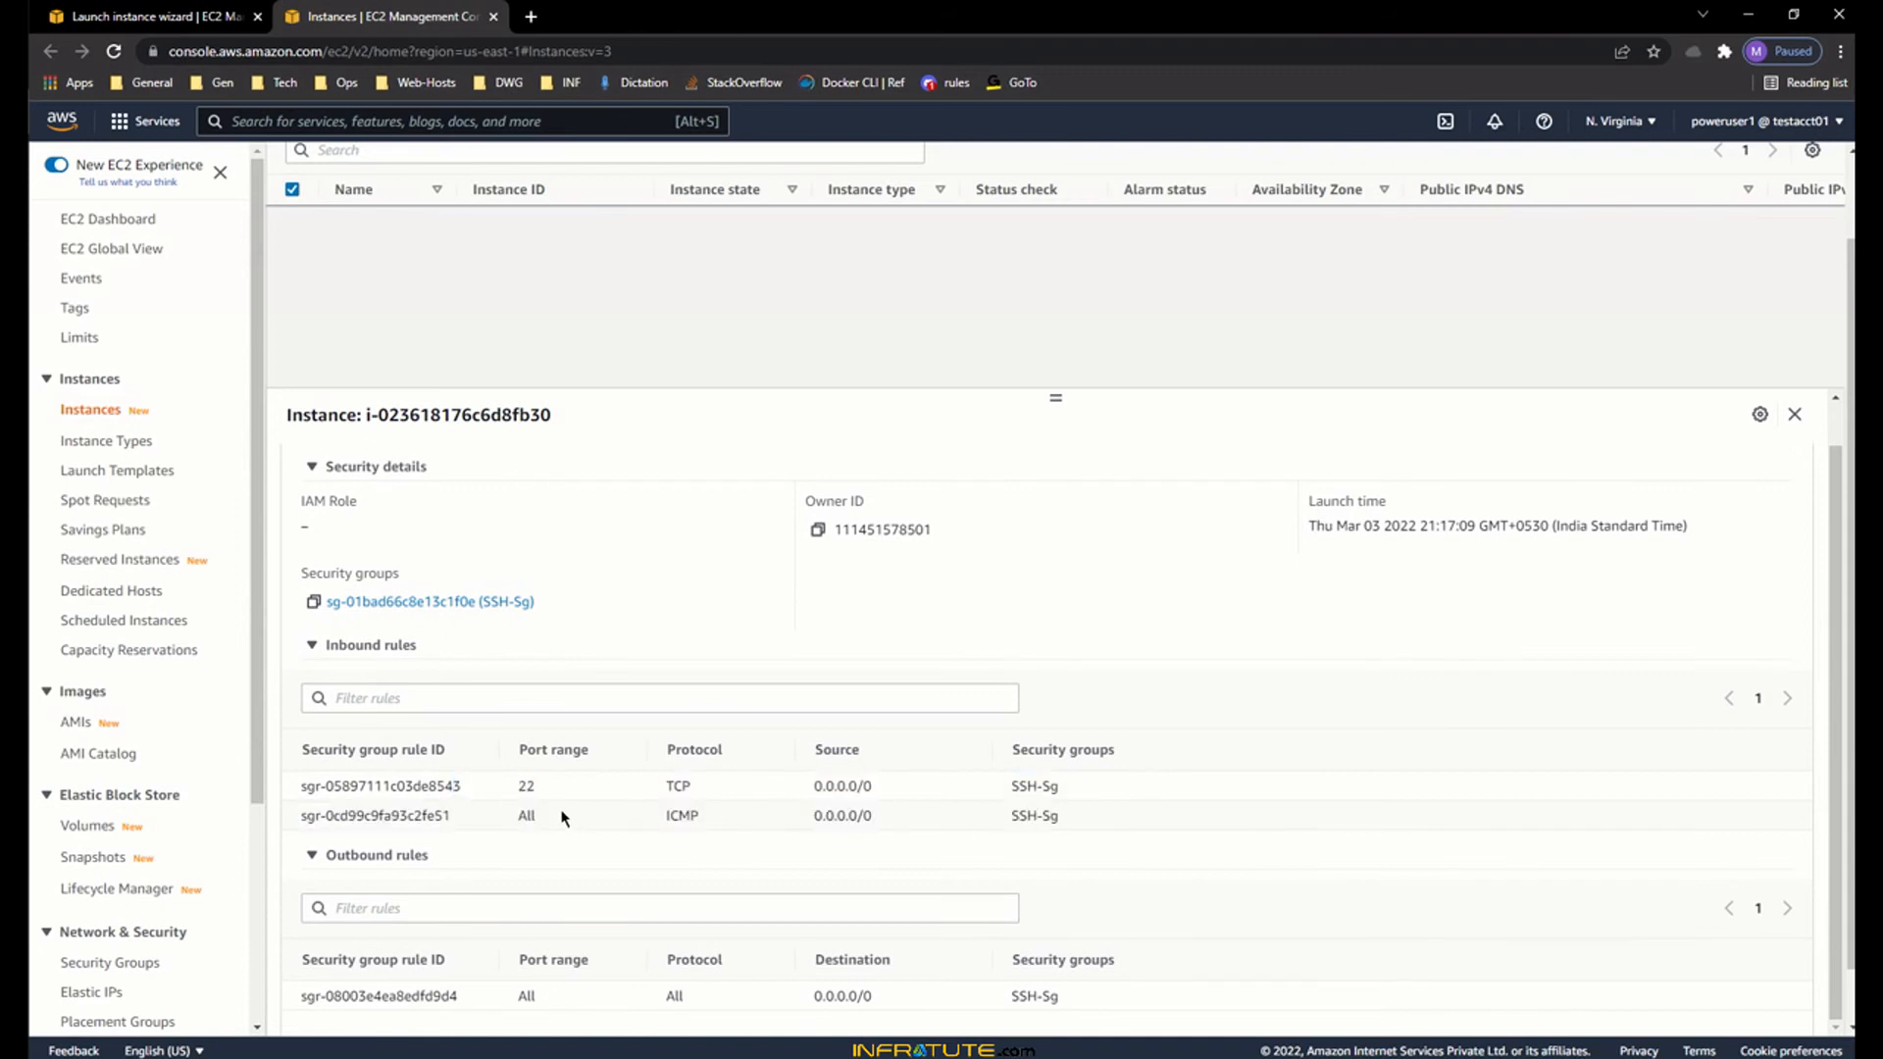
- Examine the port range, protocol, source and security group of the TCP and ICMP inbound rules
drag(501, 791, 1059, 813)
click(994, 787)
click(1057, 808)
drag(1011, 788, 1069, 816)
click(1053, 815)
drag(666, 785, 756, 819)
click(756, 819)
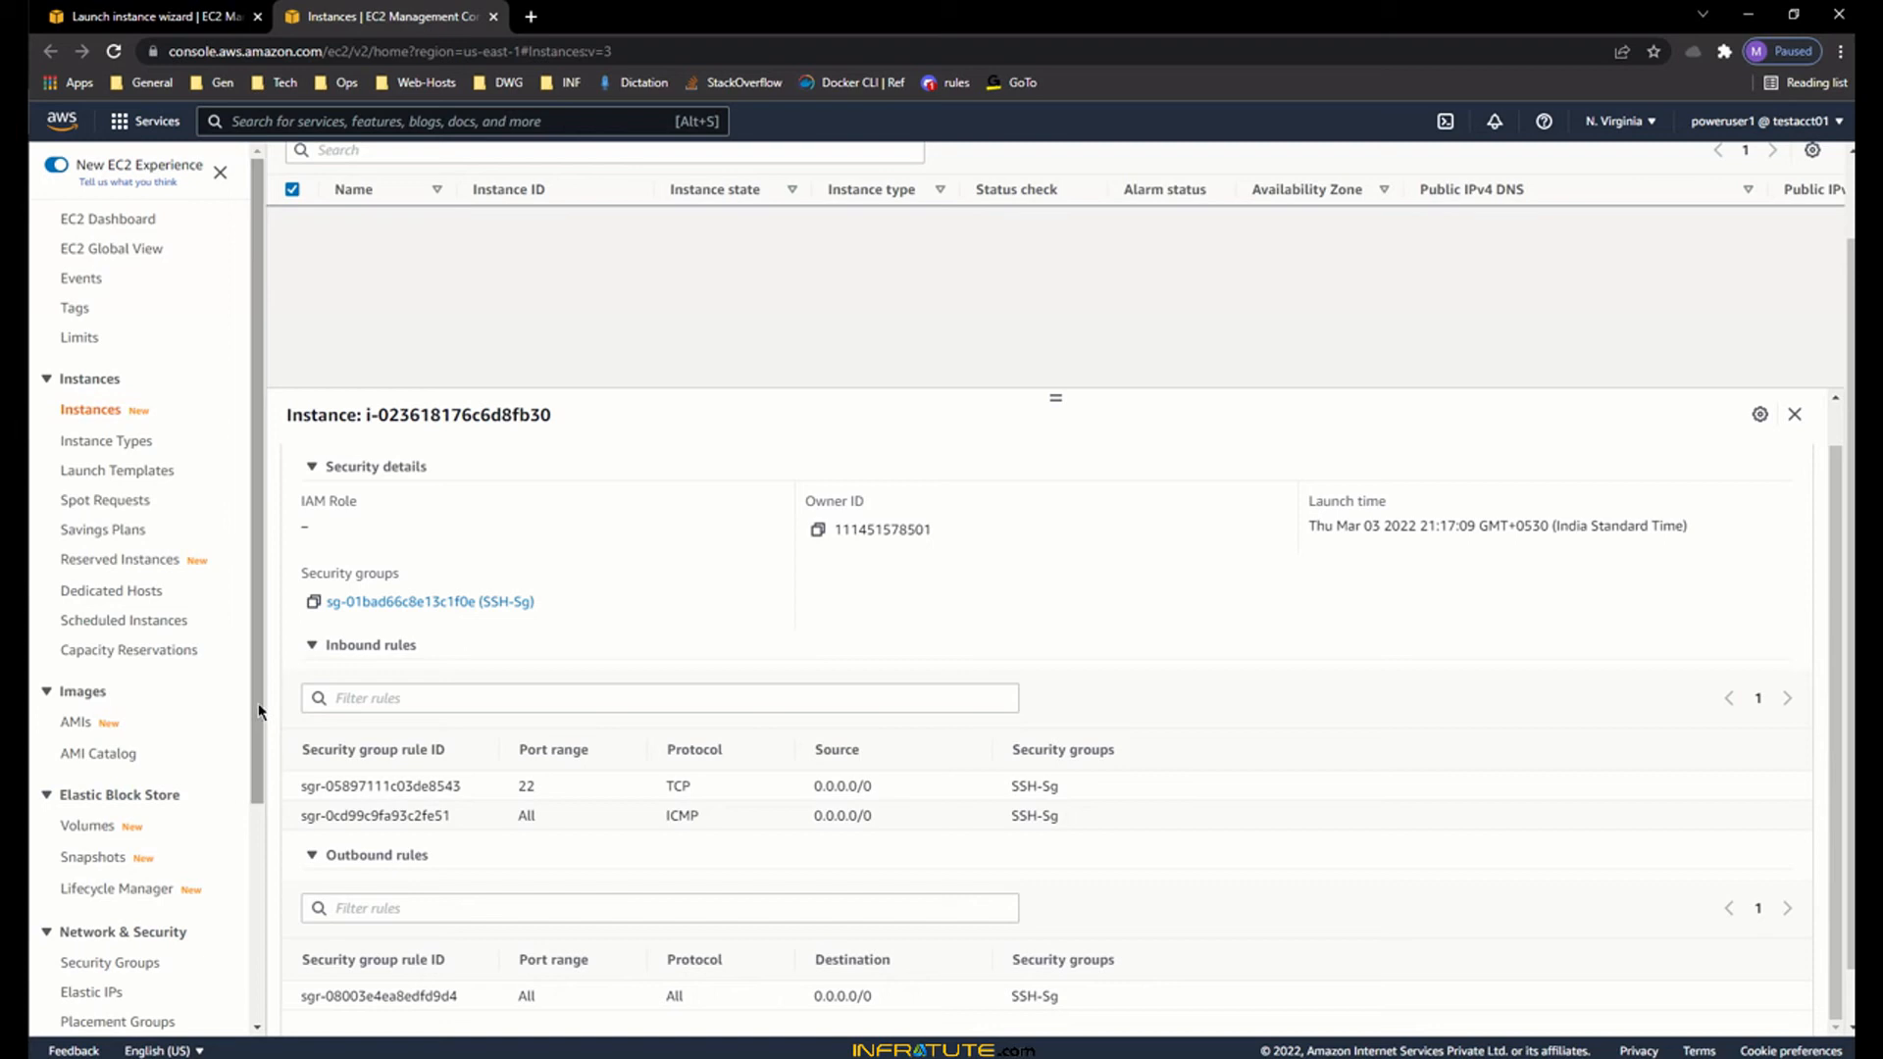
drag(260, 710, 262, 644)
drag(459, 786, 1127, 883)
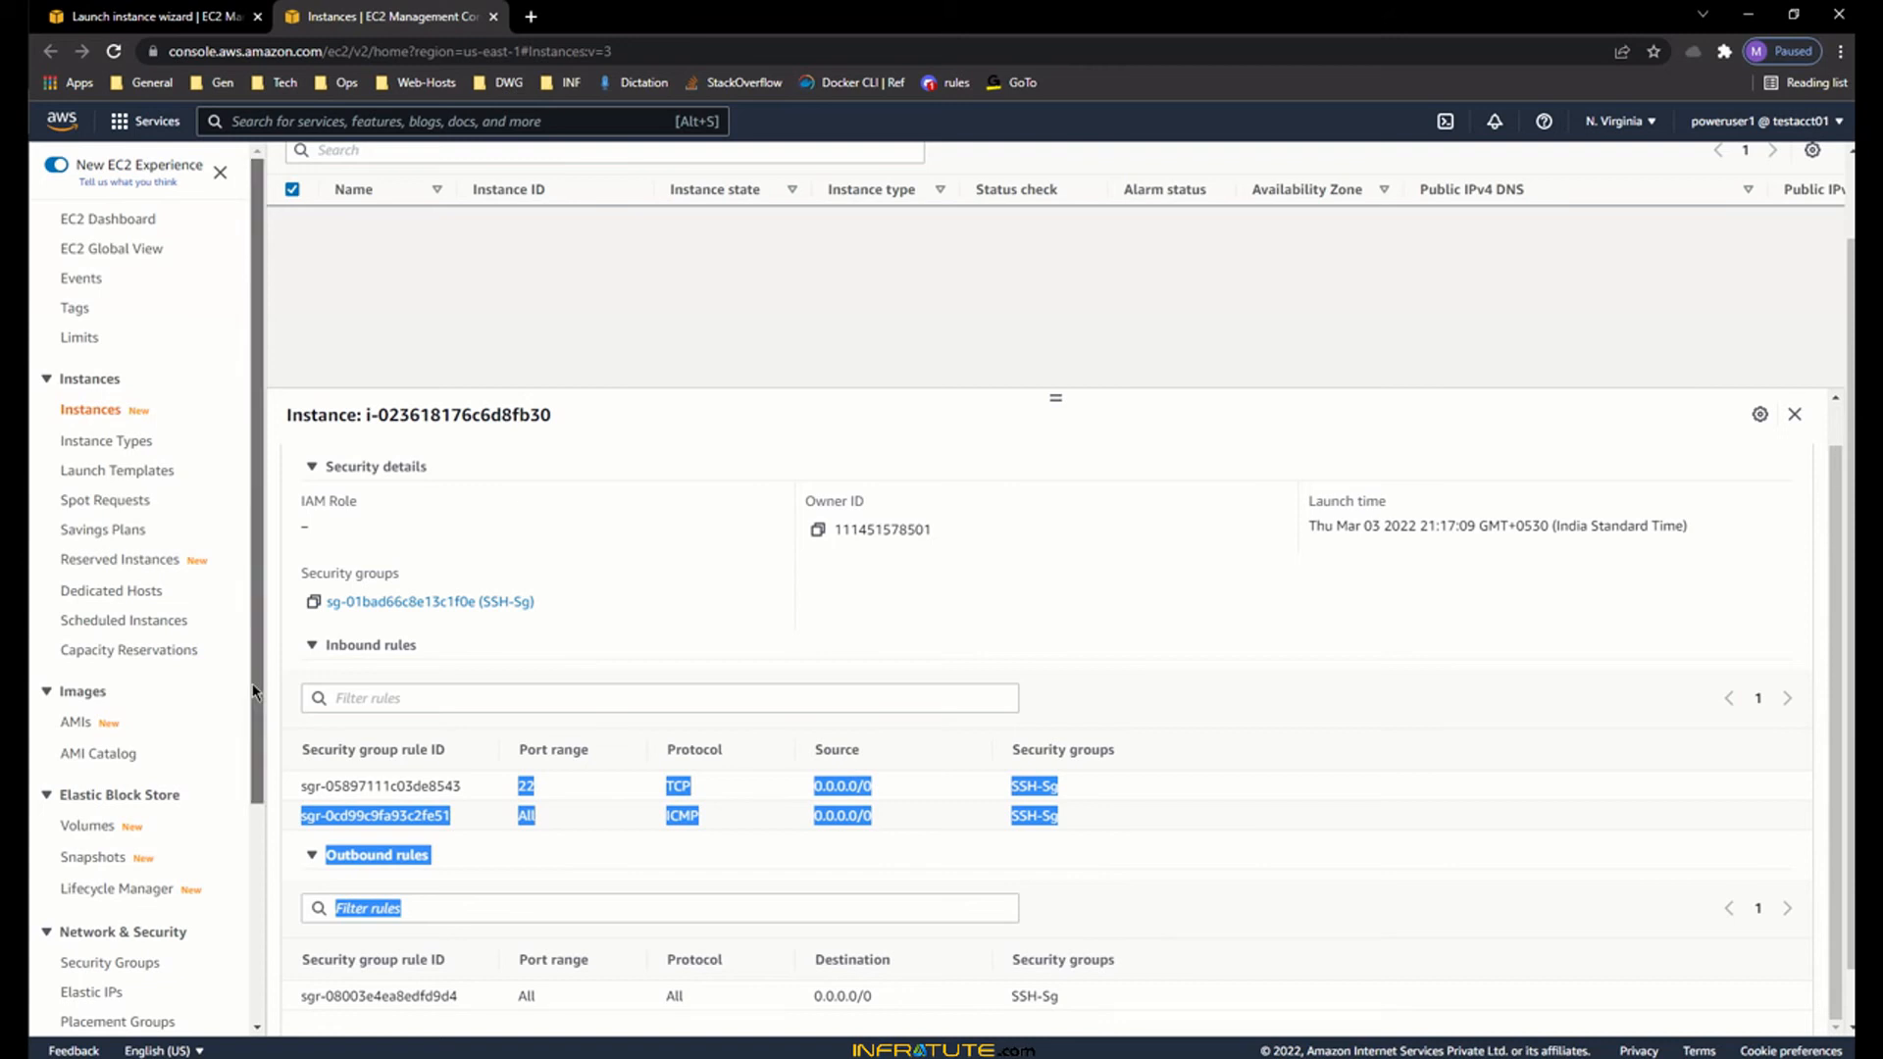
- Examine the security group rule IDs listed for the instance's inbound rules
click(367, 747)
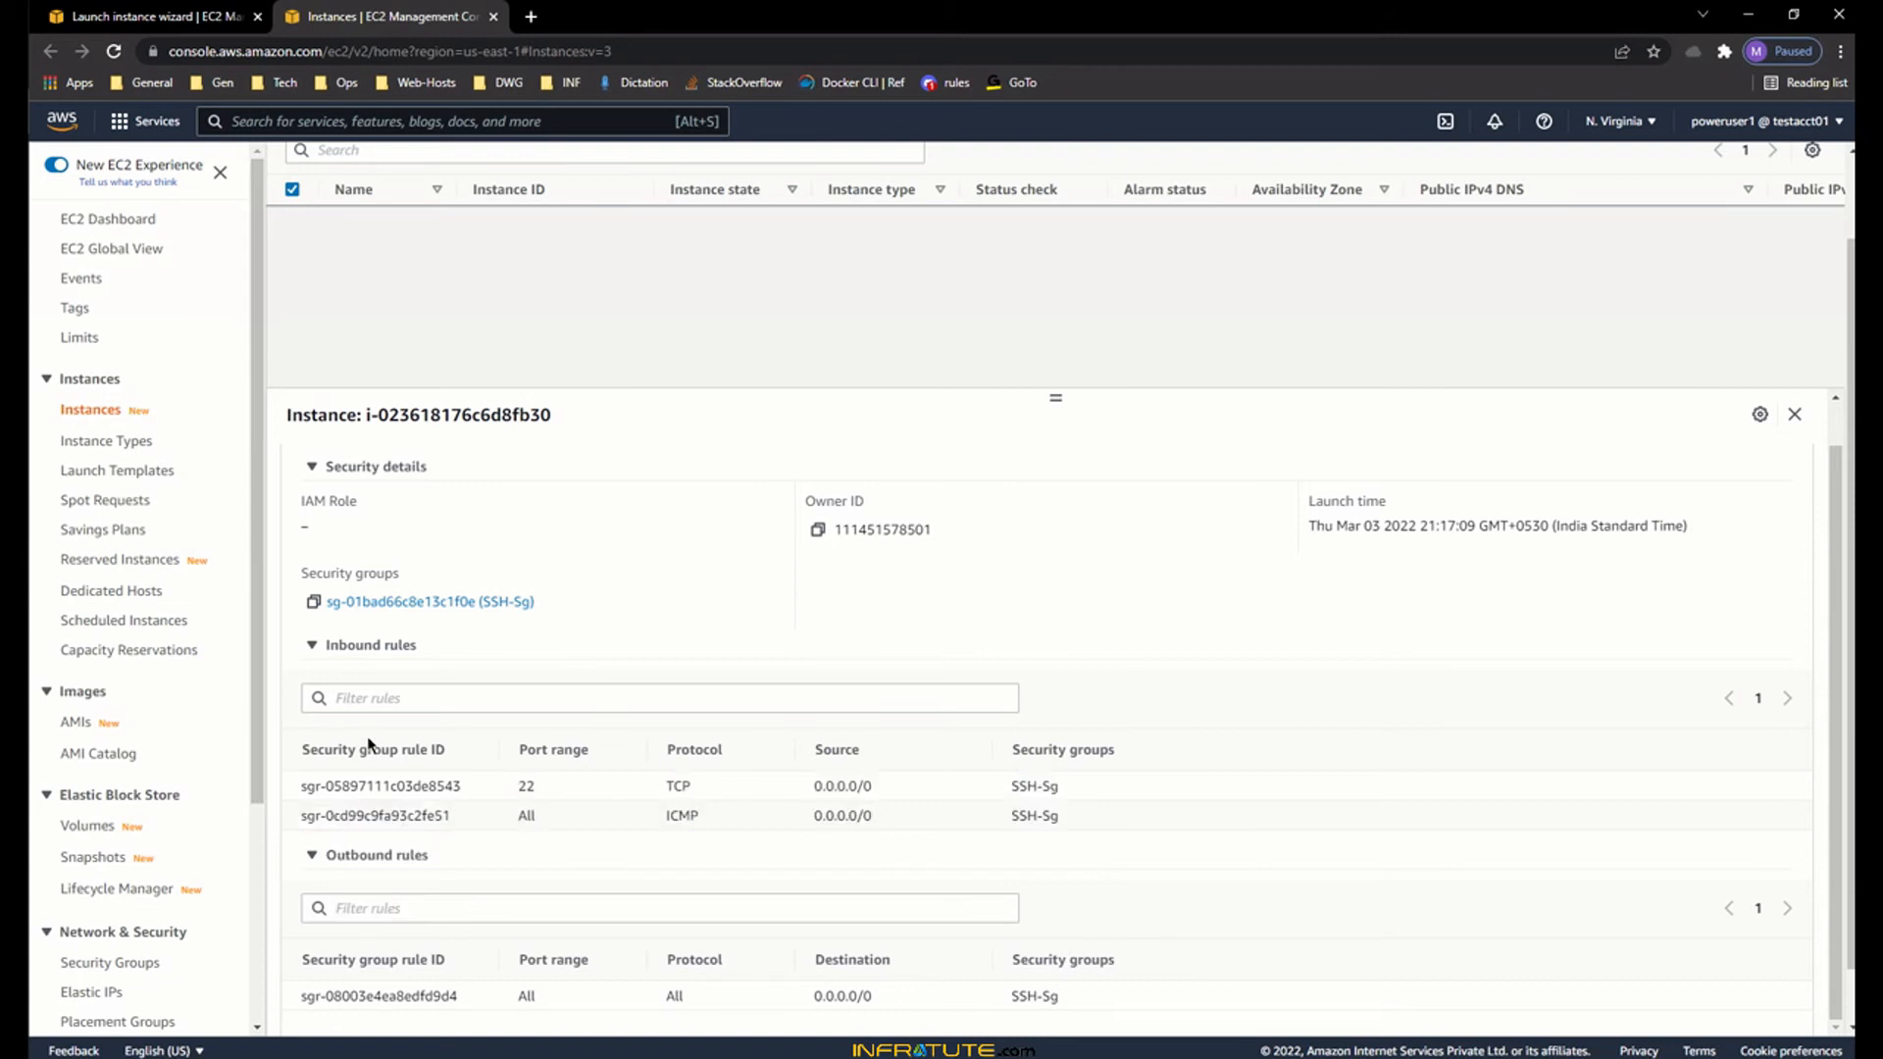
drag(359, 749, 482, 753)
click(482, 753)
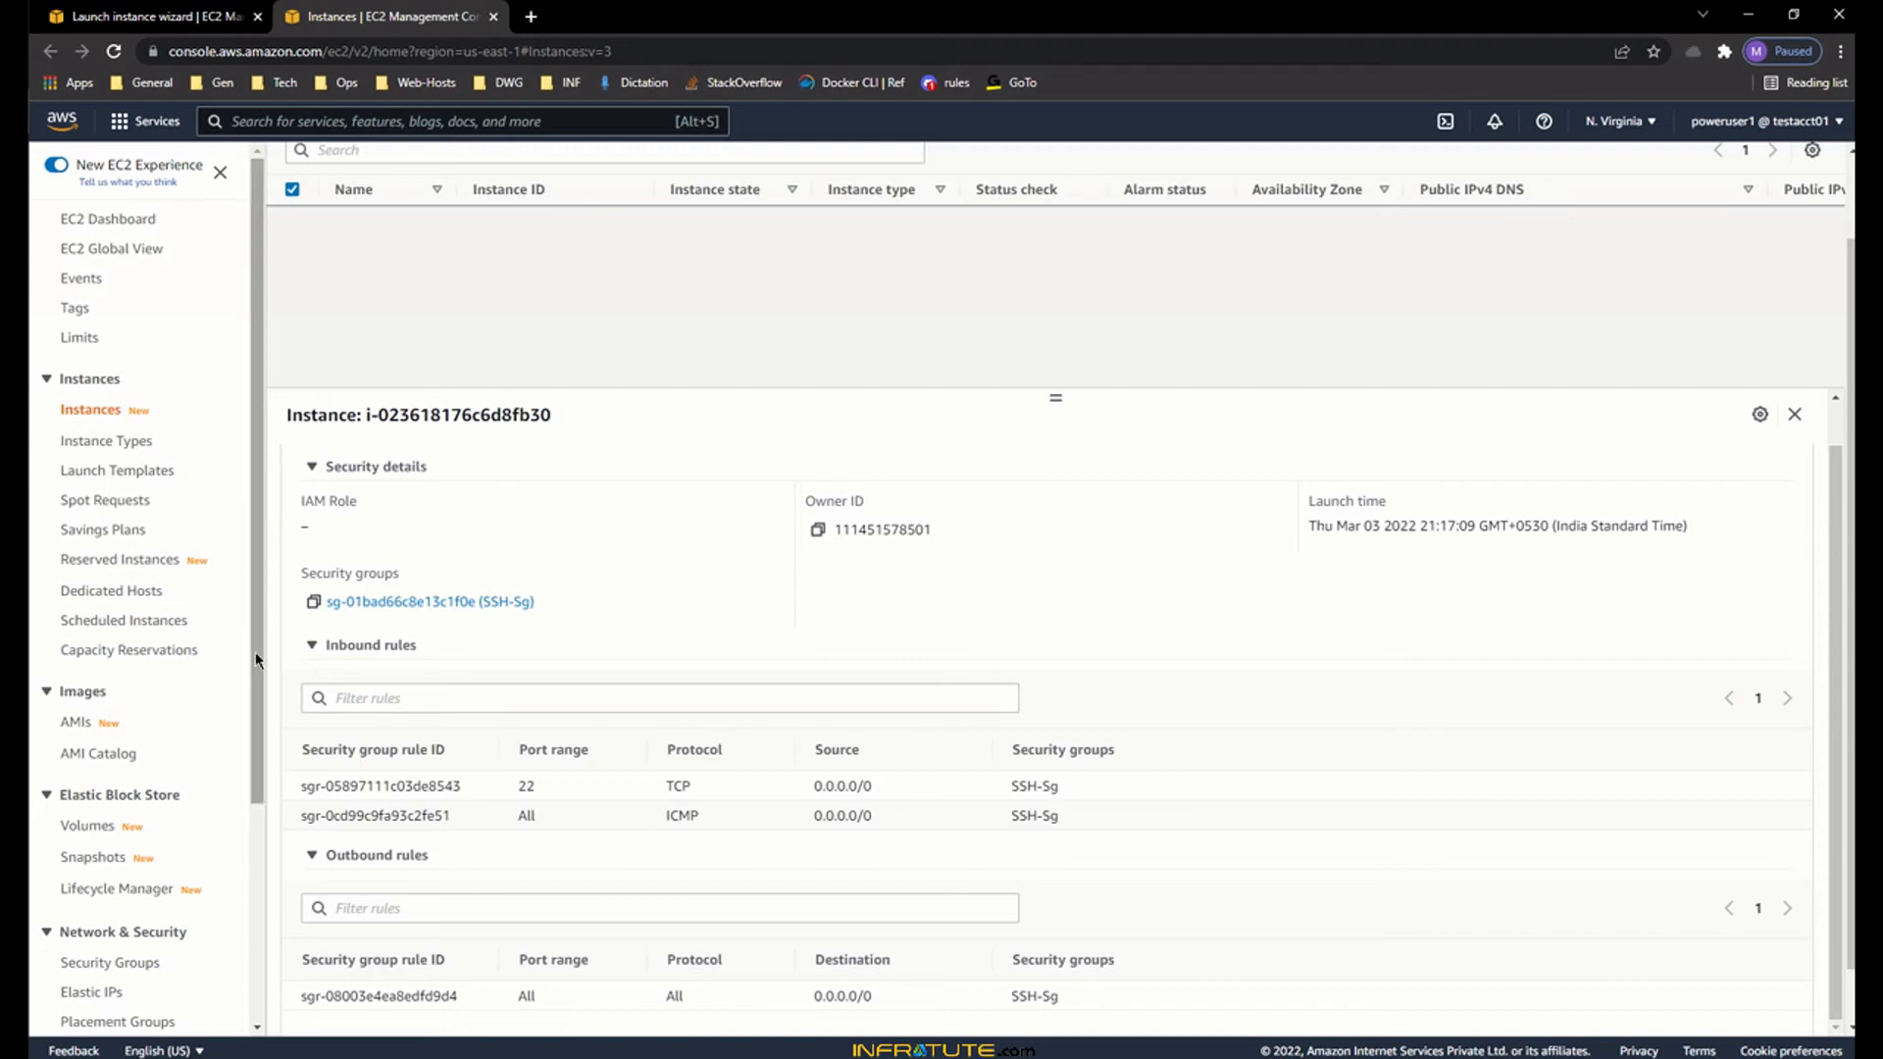
mouse_move(255, 659)
mouse_down()
mouse_move(252, 855)
mouse_move(259, 643)
mouse_up()
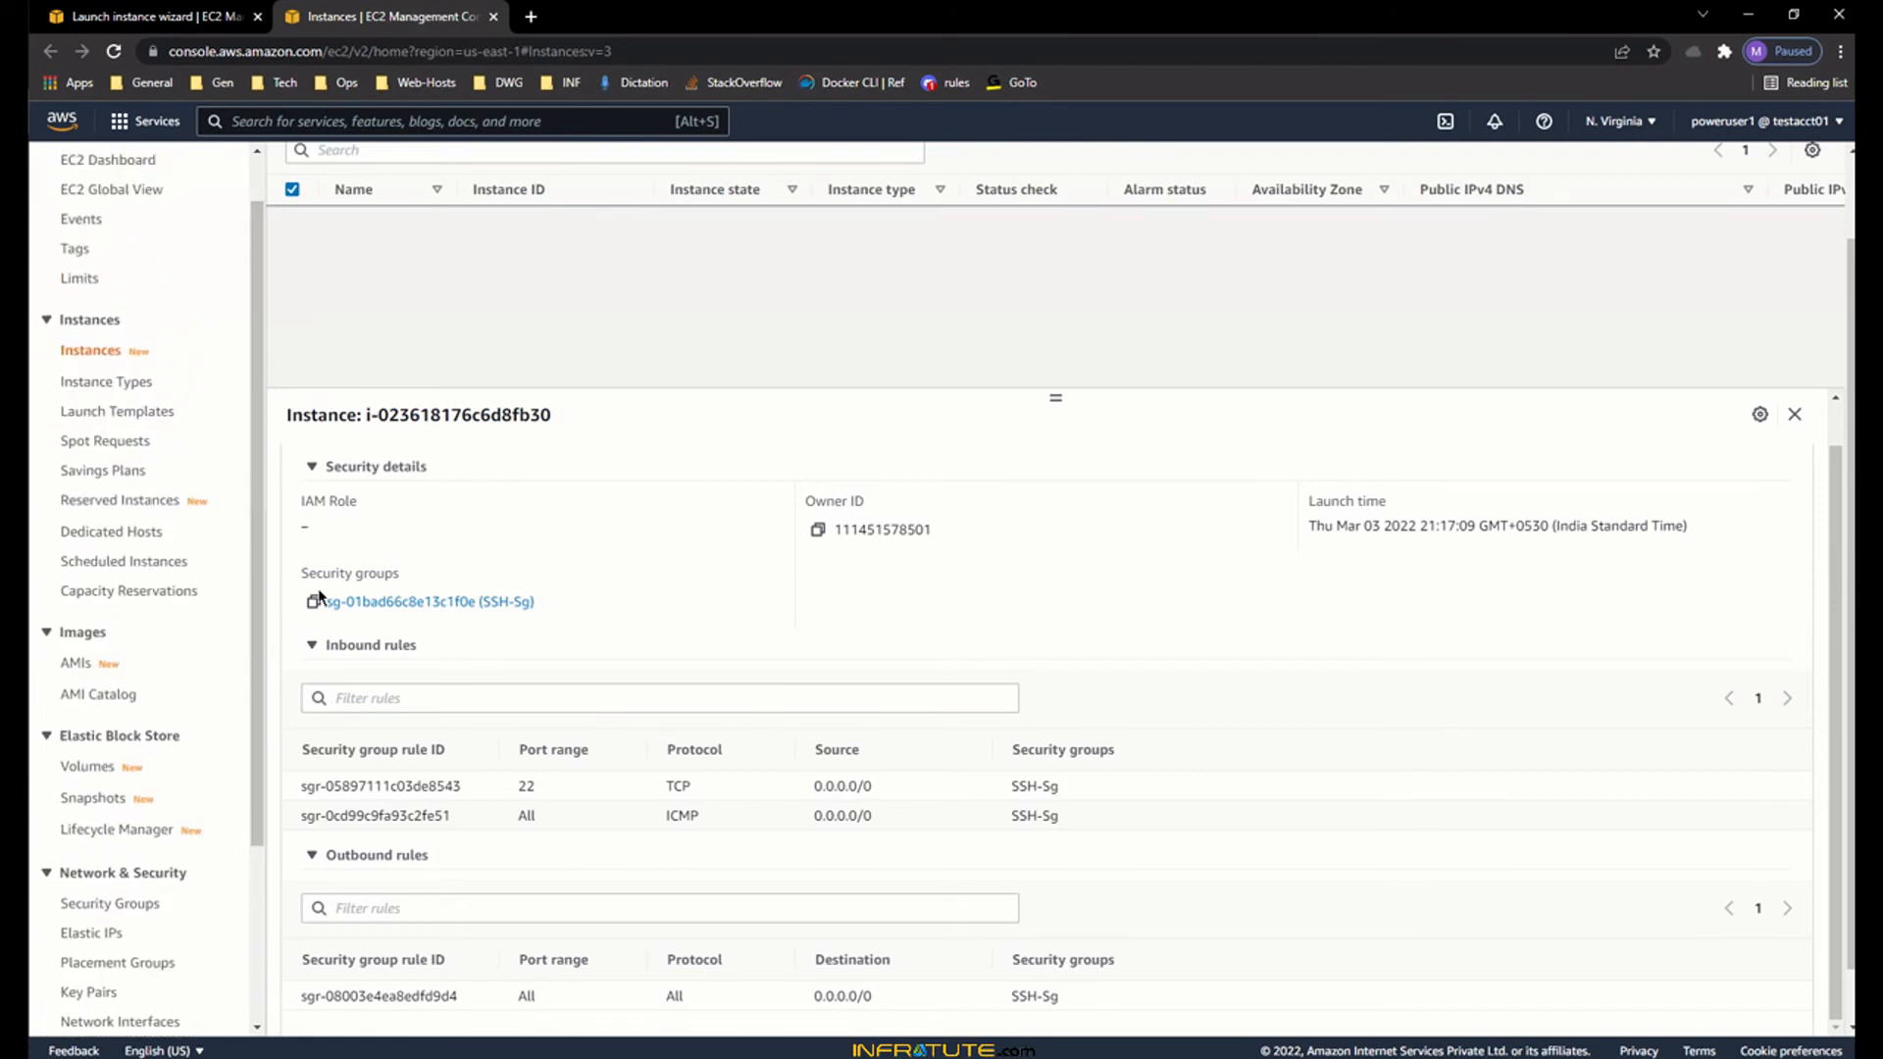
- Show the instance's networking details and review its public IPv4 address, VPC ID and subnet ID
scroll(983, 567, up, 1)
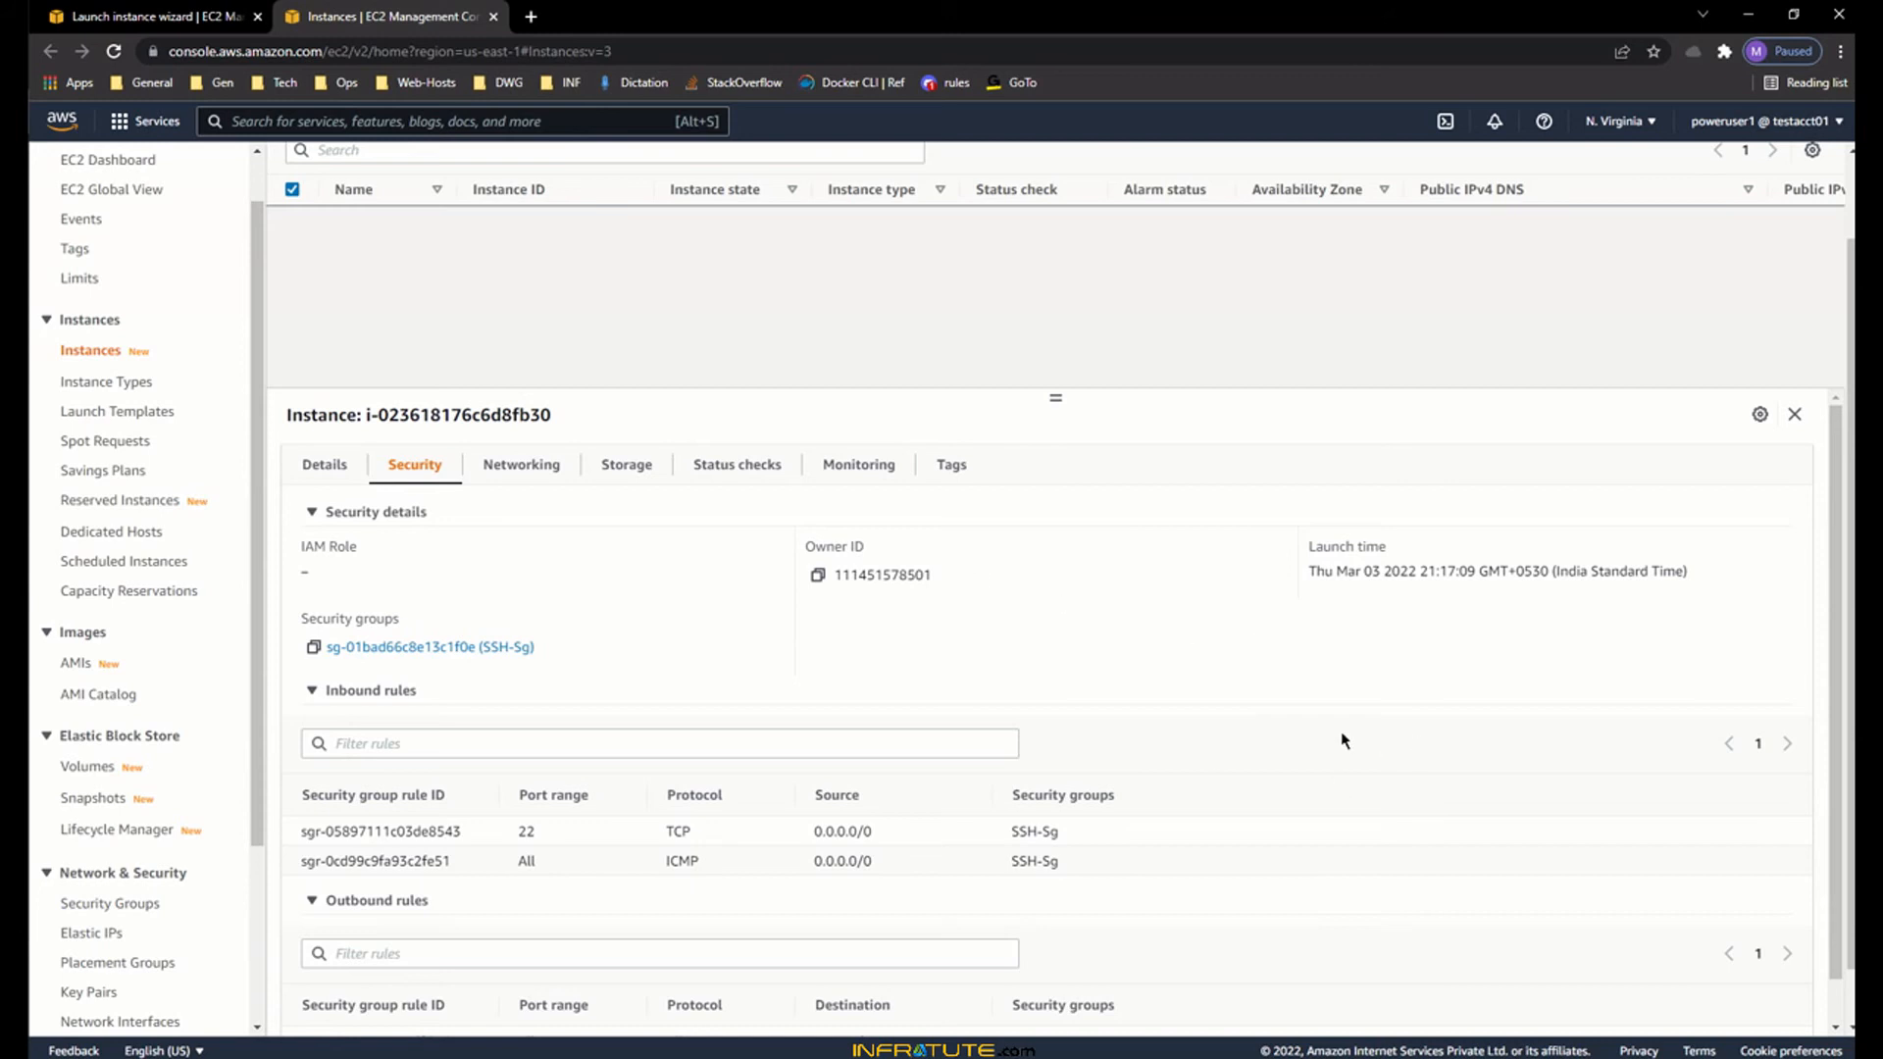
click(545, 466)
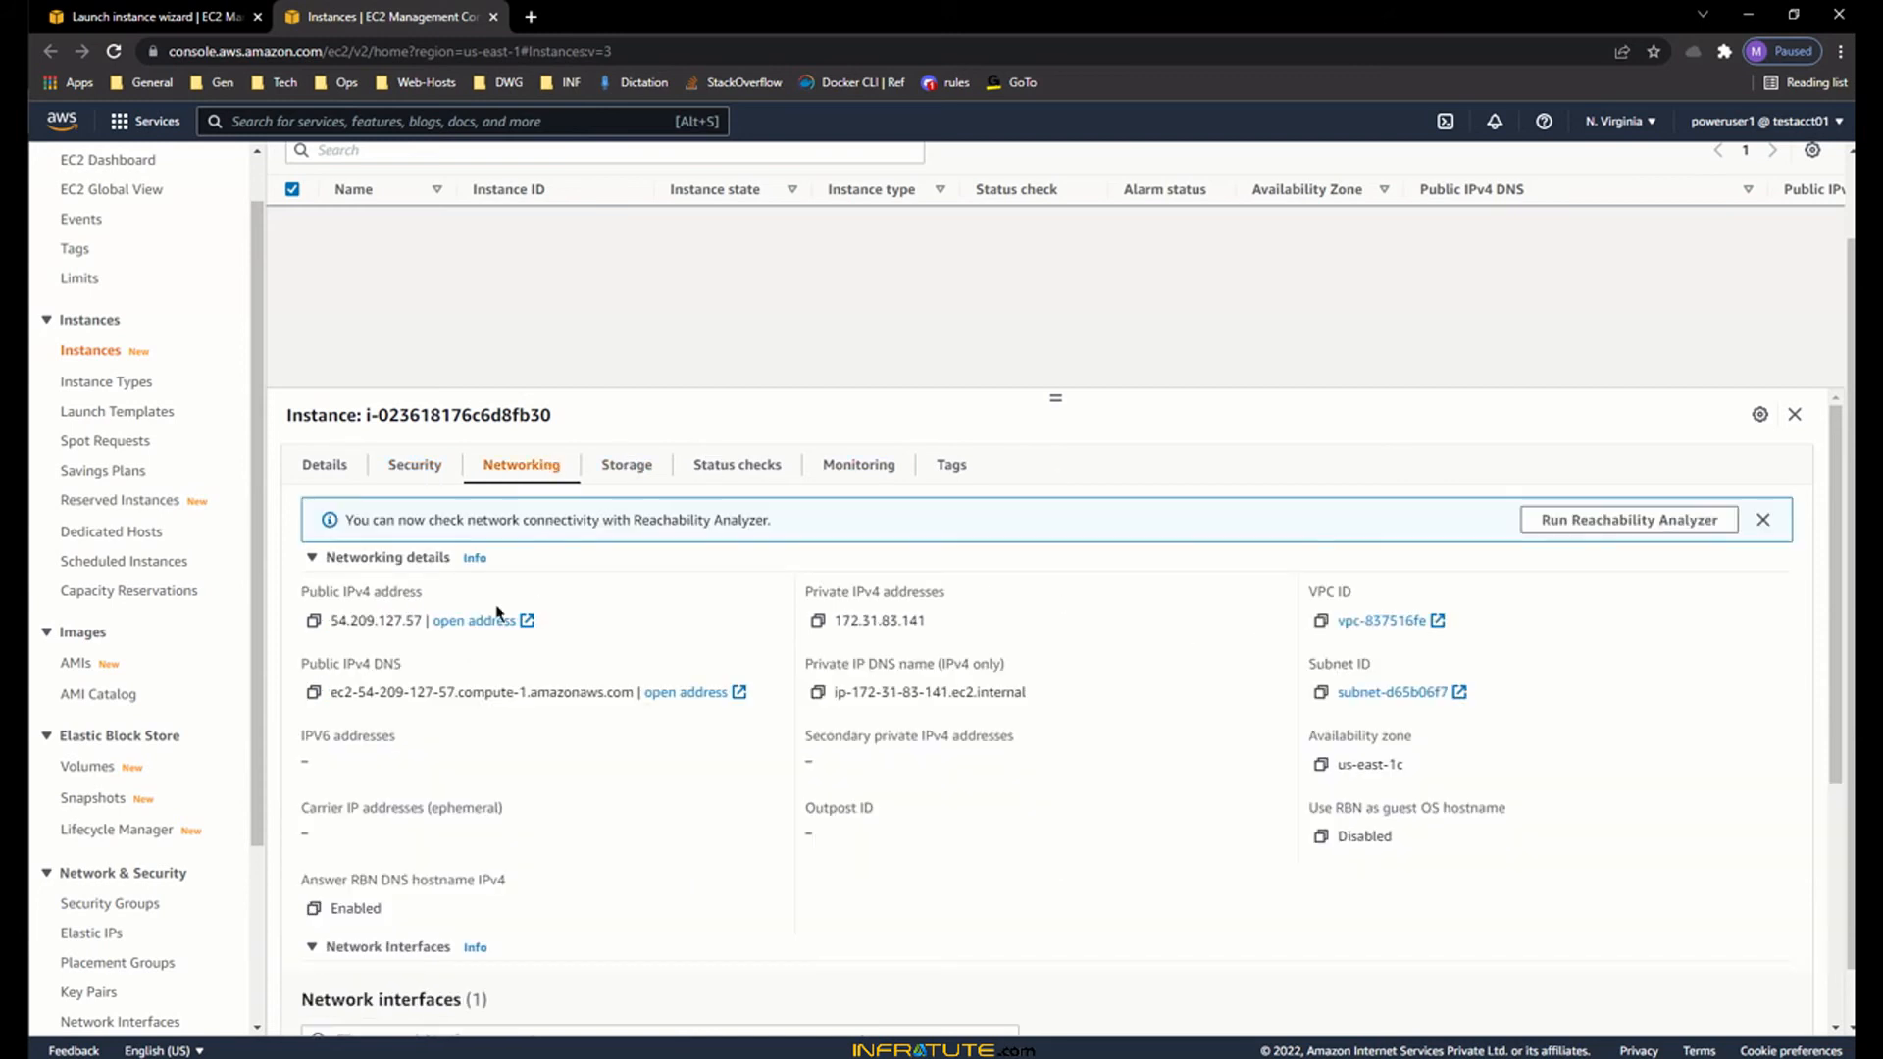
drag(340, 593, 410, 592)
click(392, 593)
click(505, 601)
drag(1310, 593, 1421, 595)
click(1421, 595)
drag(1312, 663, 1449, 666)
click(1420, 681)
- Review the instance's network interfaces and associated Elastic IP addresses
scroll(1050, 736, down, 4)
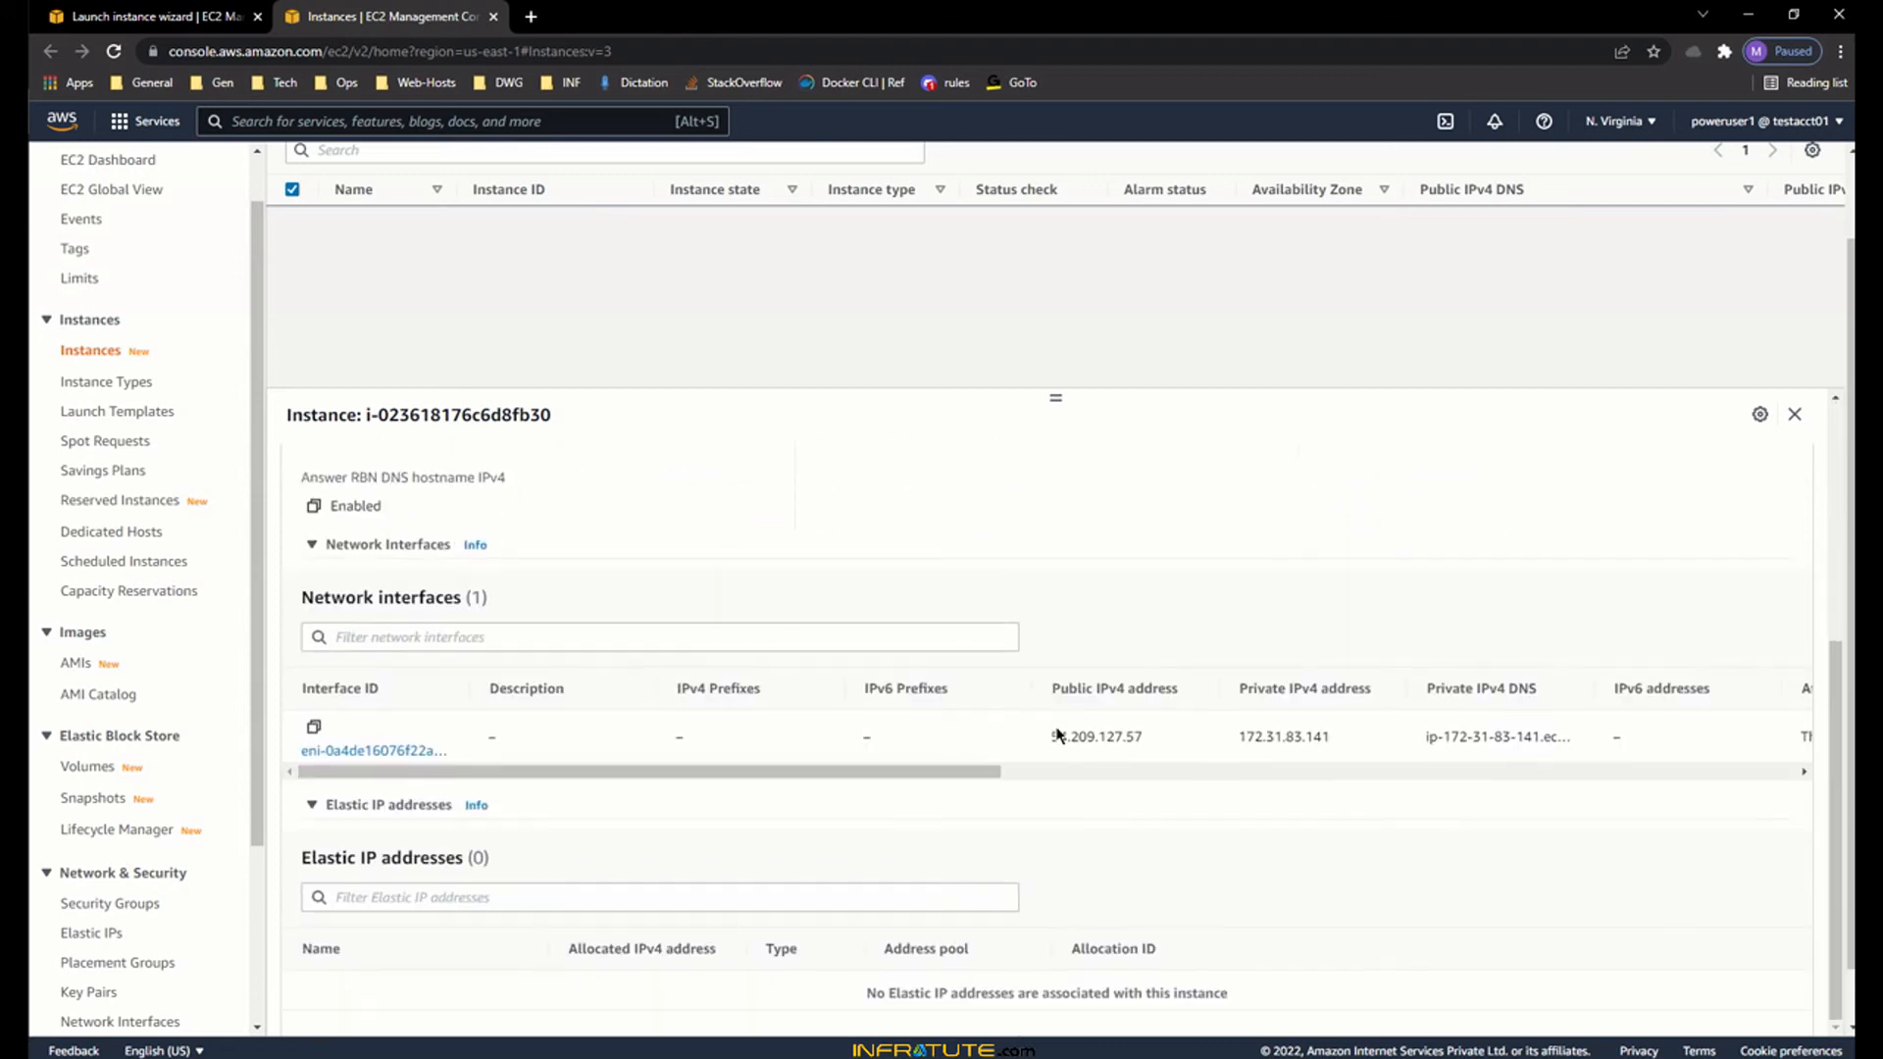
drag(672, 773, 1275, 774)
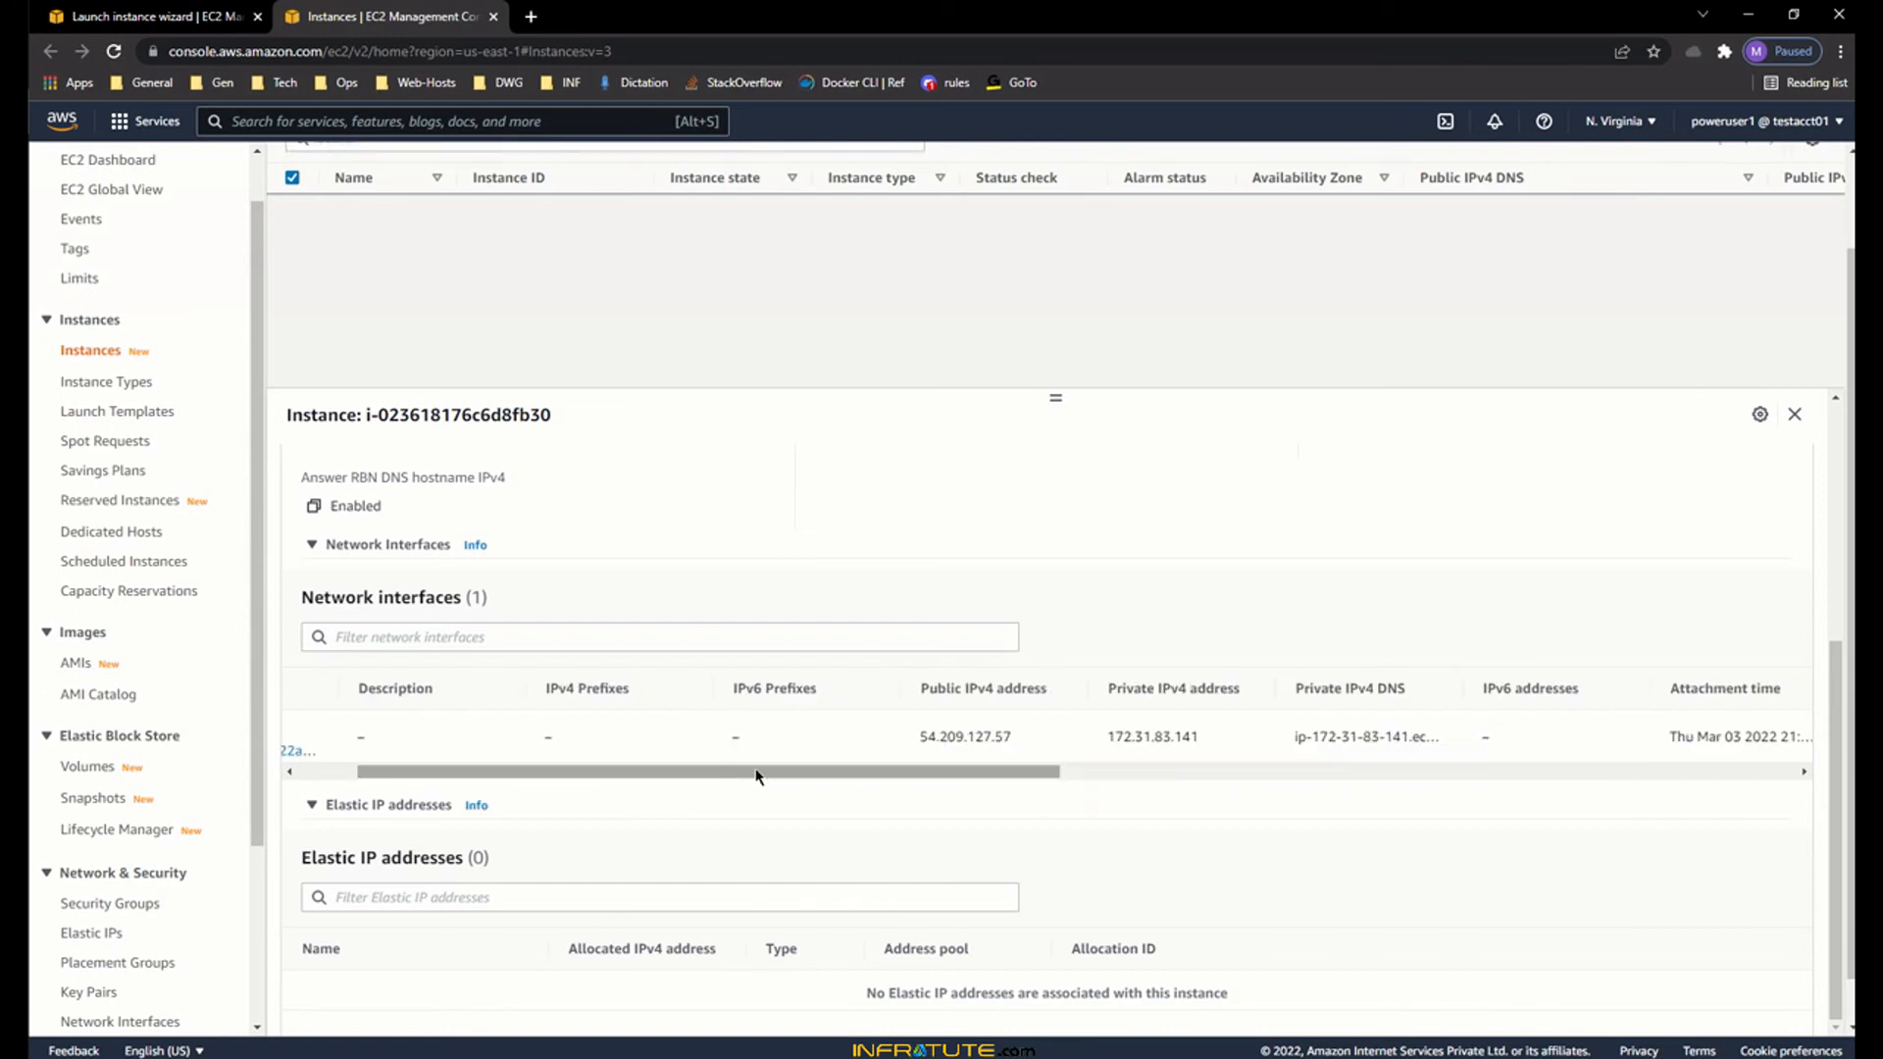
drag(521, 959, 1239, 966)
click(1245, 964)
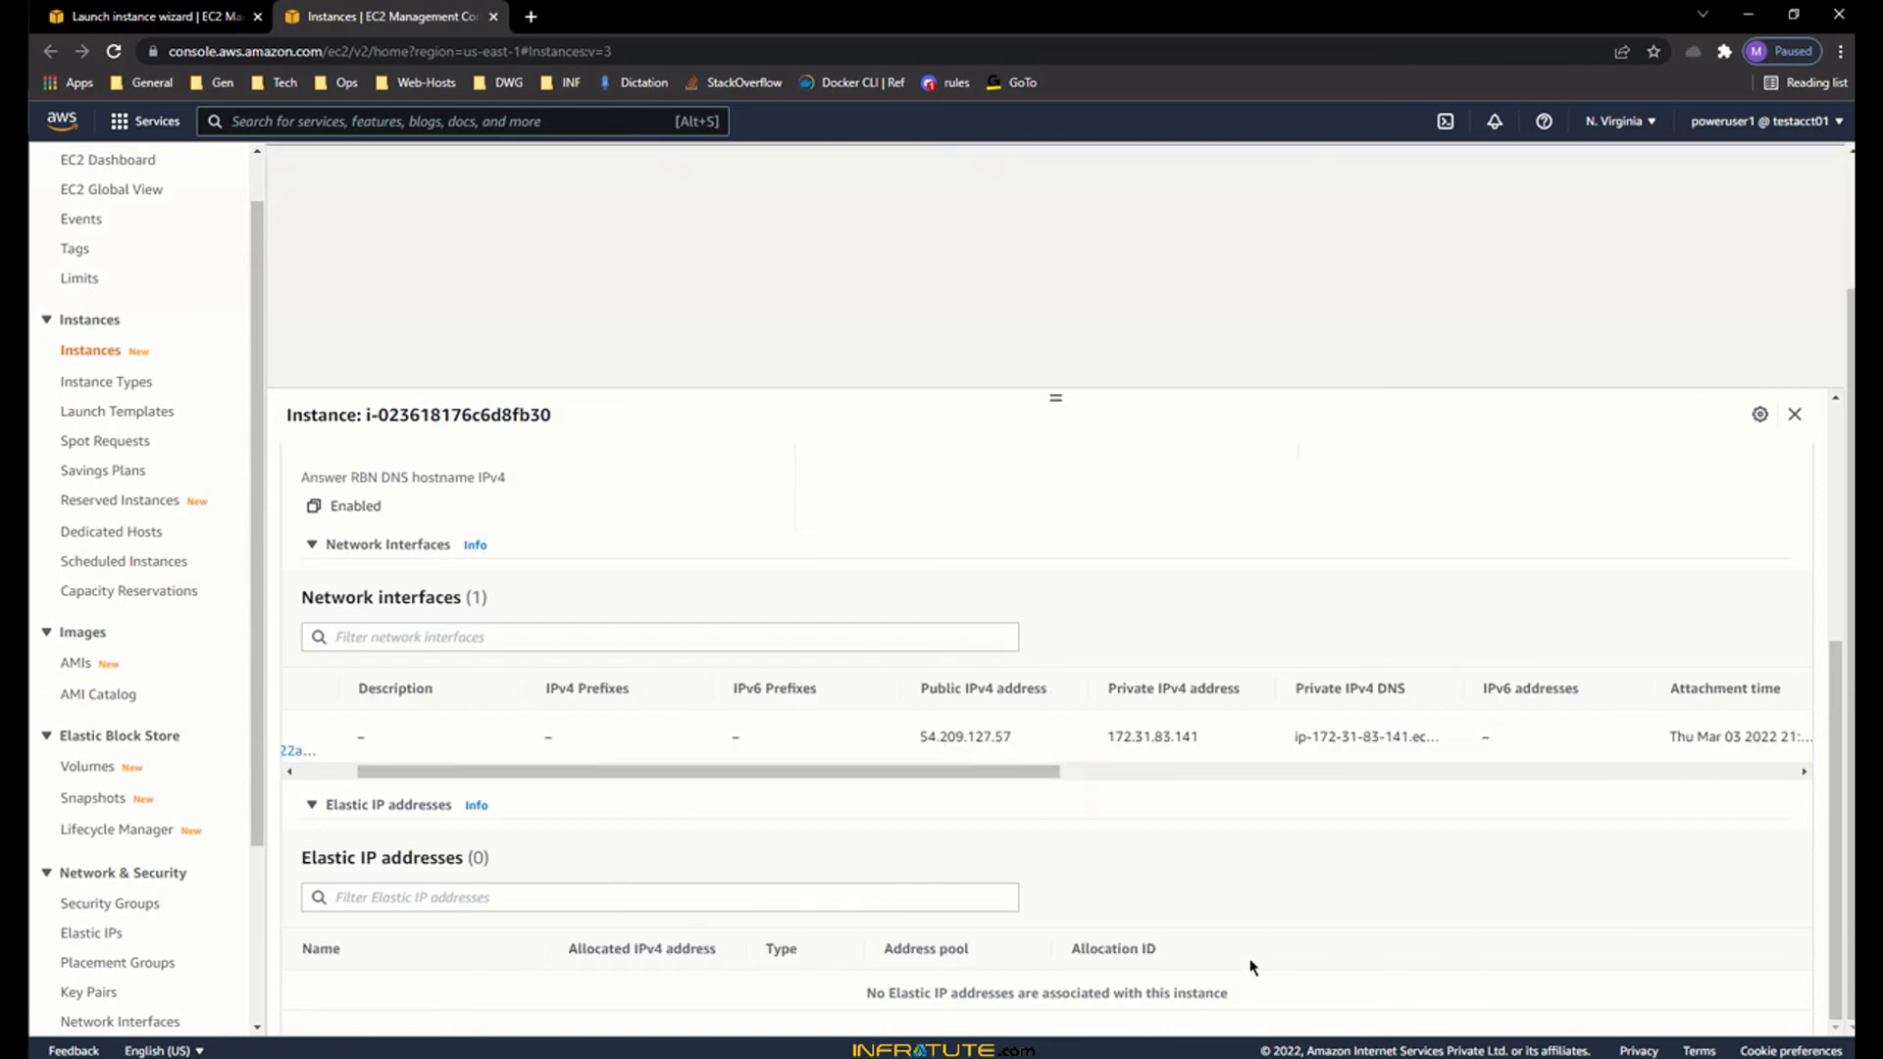
scroll(950, 521, up, 5)
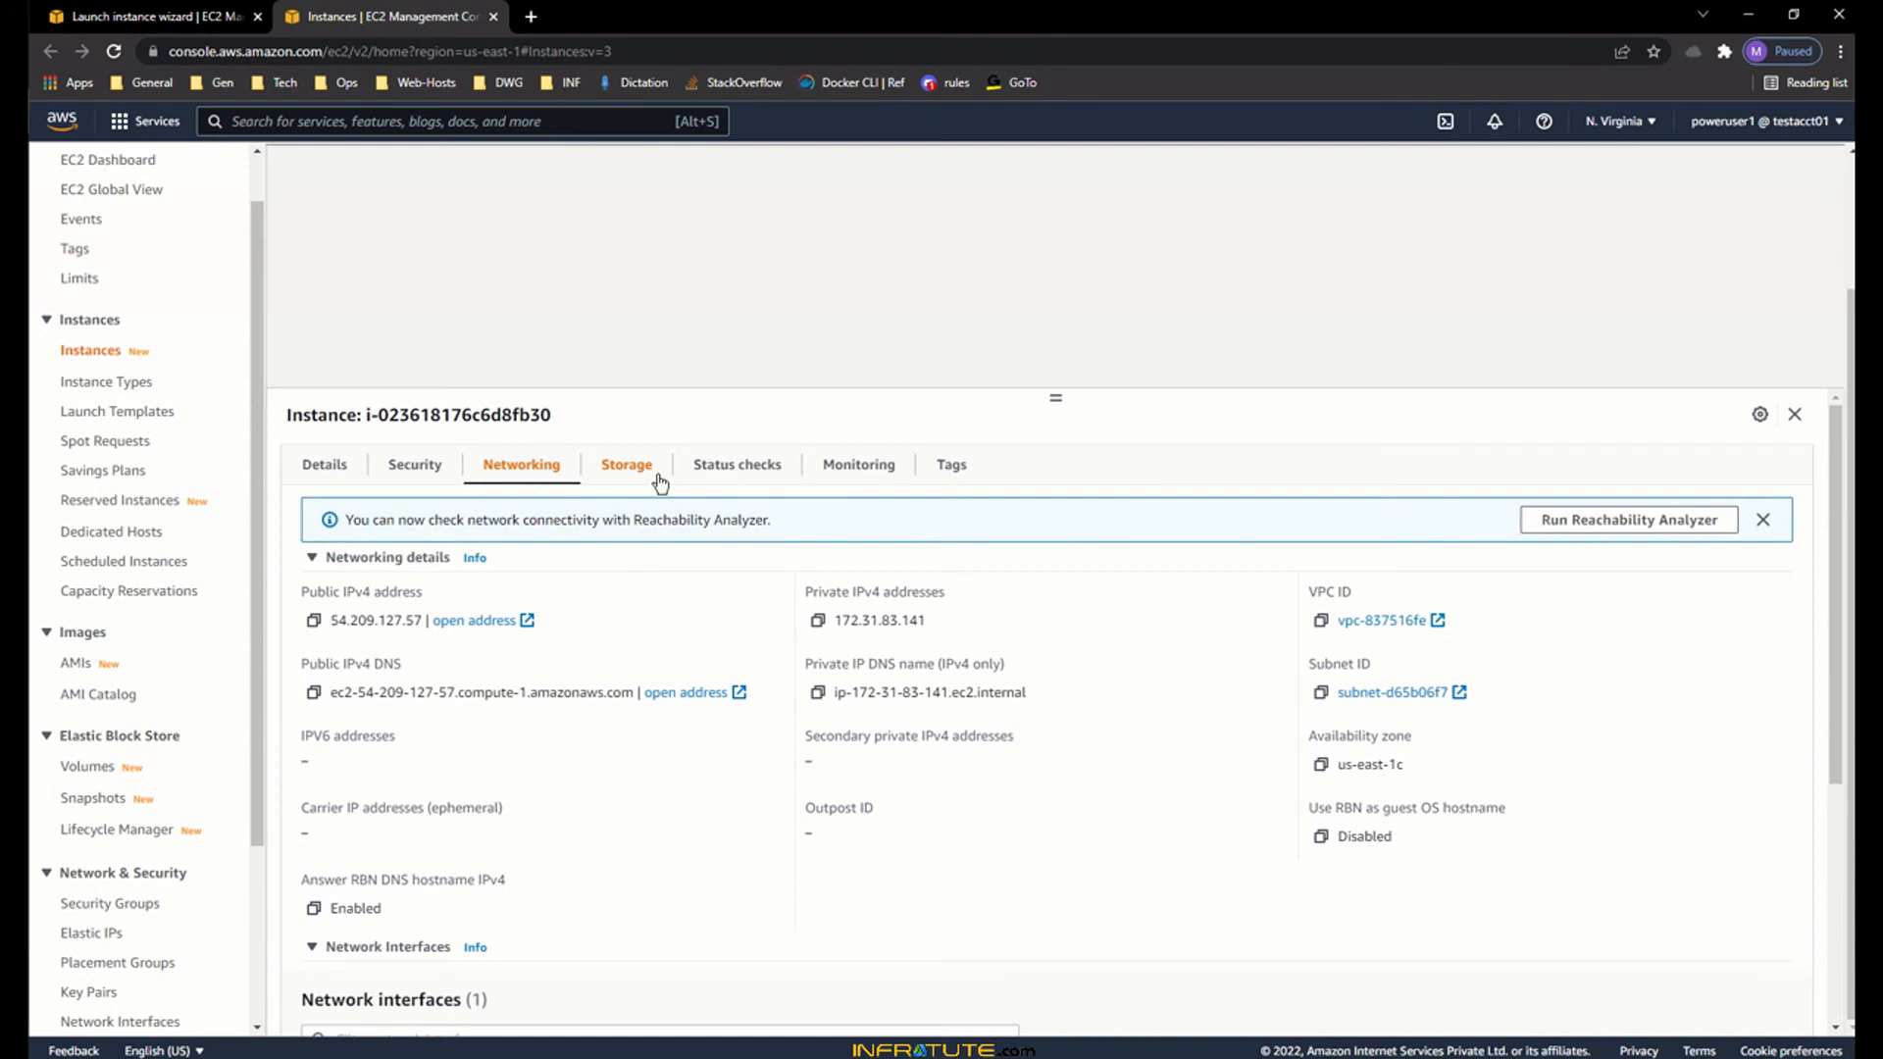
- Show the instance's storage details and check the root device name
click(627, 465)
drag(333, 571, 408, 576)
click(403, 589)
click(332, 574)
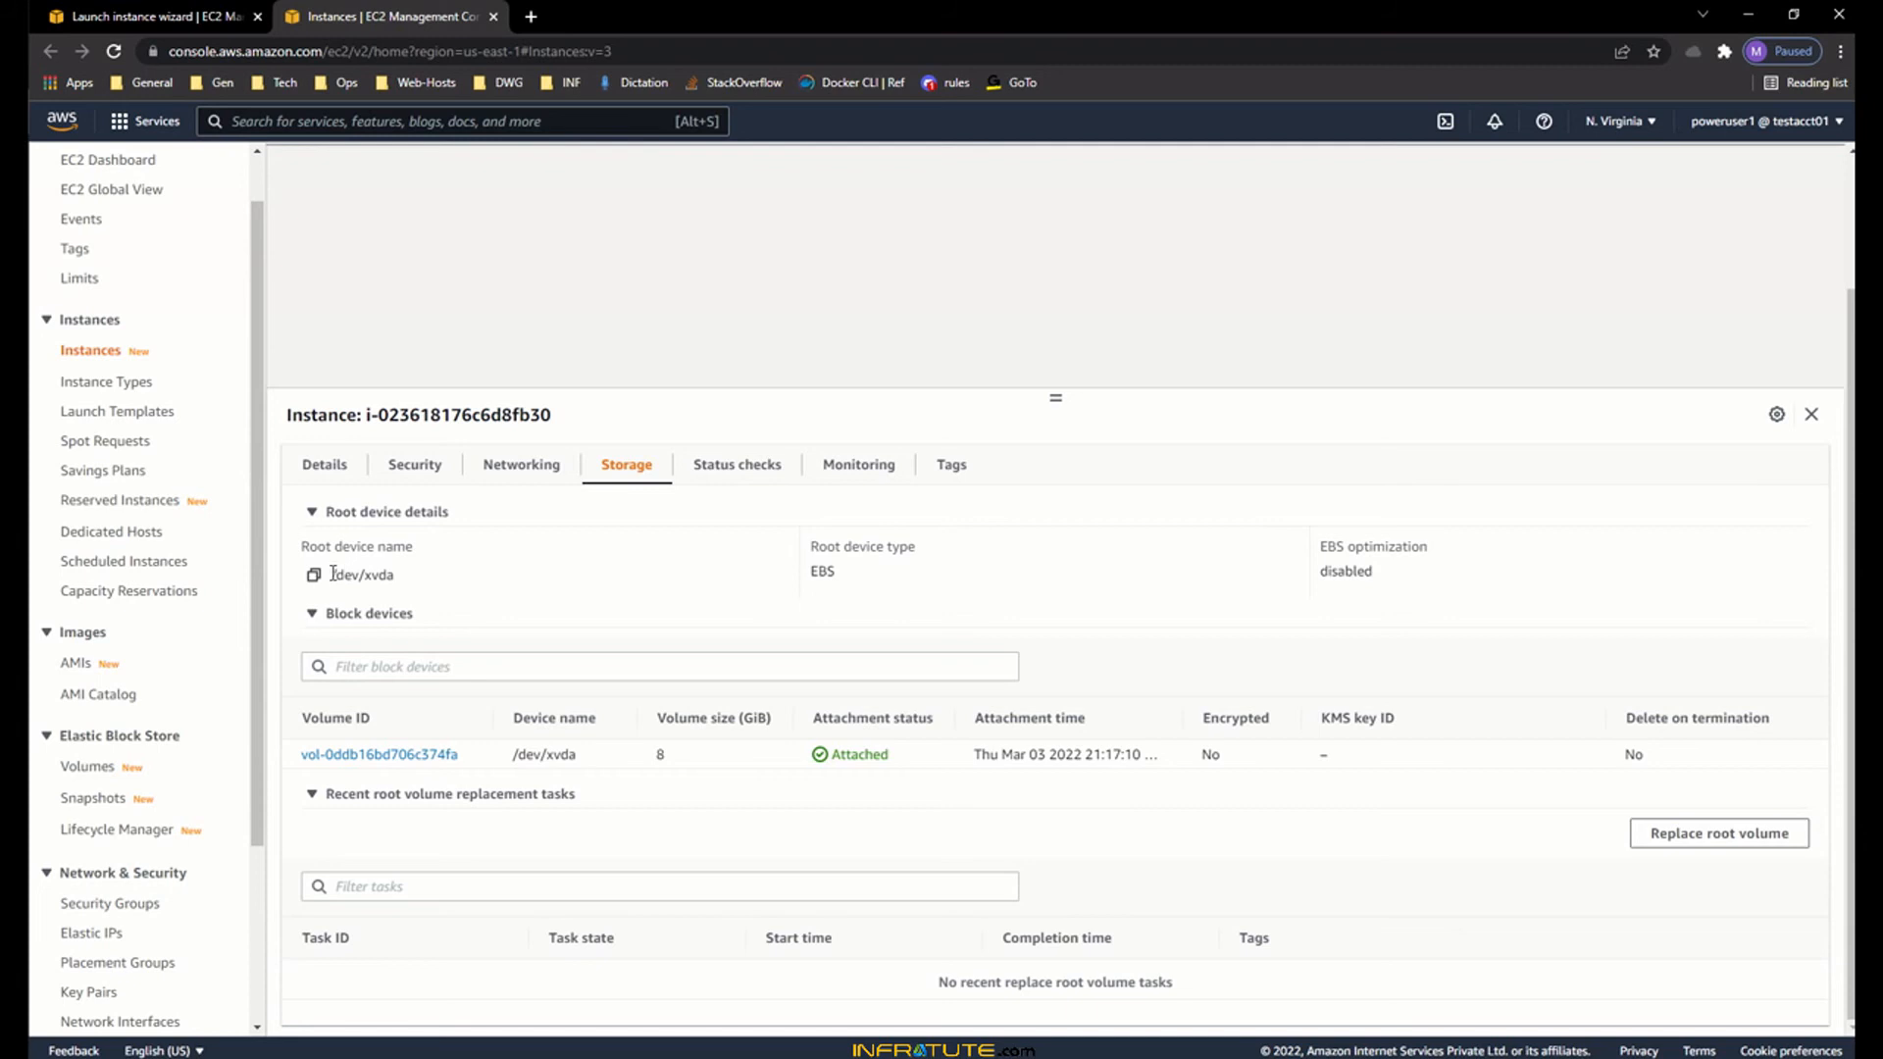
drag(331, 573, 416, 585)
click(416, 585)
drag(335, 573, 424, 584)
click(425, 584)
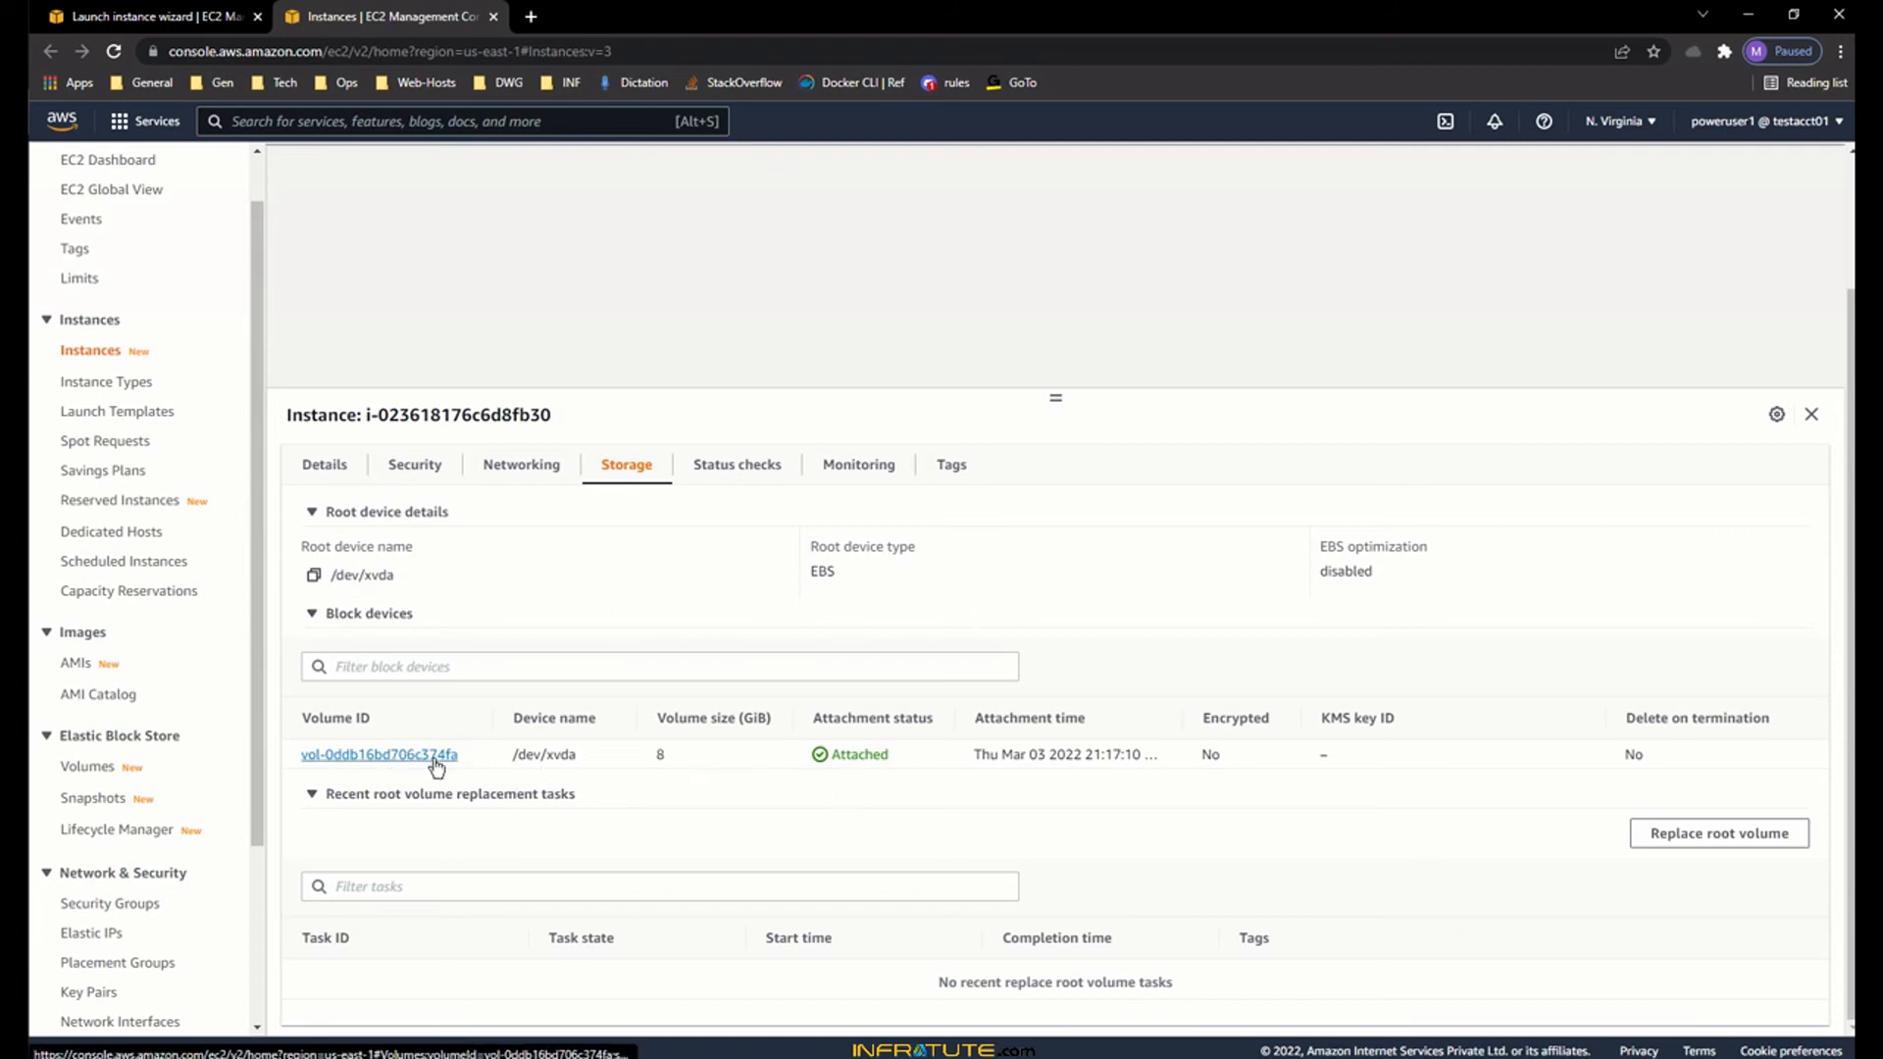
- Check the attached block device's volume size and its delete-on-termination setting
drag(652, 758, 683, 761)
click(684, 761)
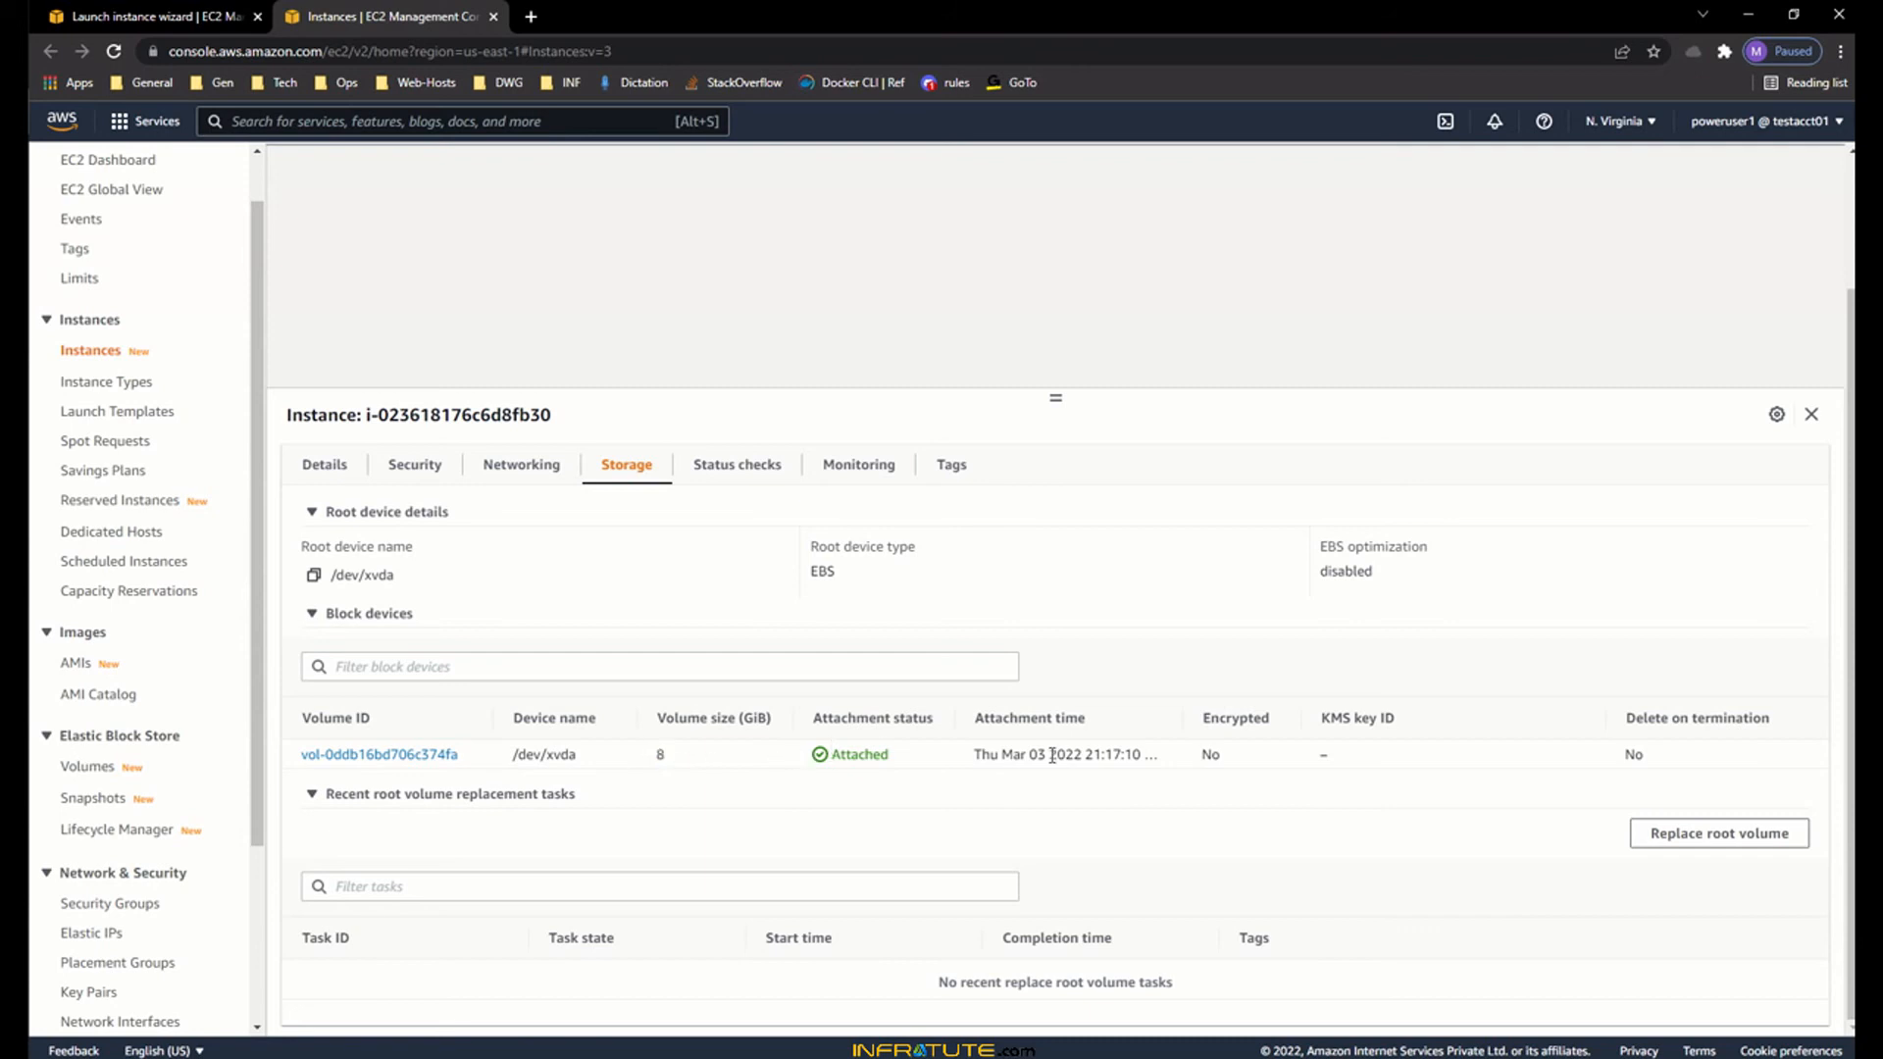
drag(1640, 721, 1772, 725)
click(1772, 725)
mouse_move(1616, 760)
mouse_down()
mouse_move(1668, 761)
mouse_move(1652, 761)
mouse_up()
click(1668, 761)
click(1664, 766)
click(1651, 761)
drag(1622, 761, 1682, 761)
click(1682, 760)
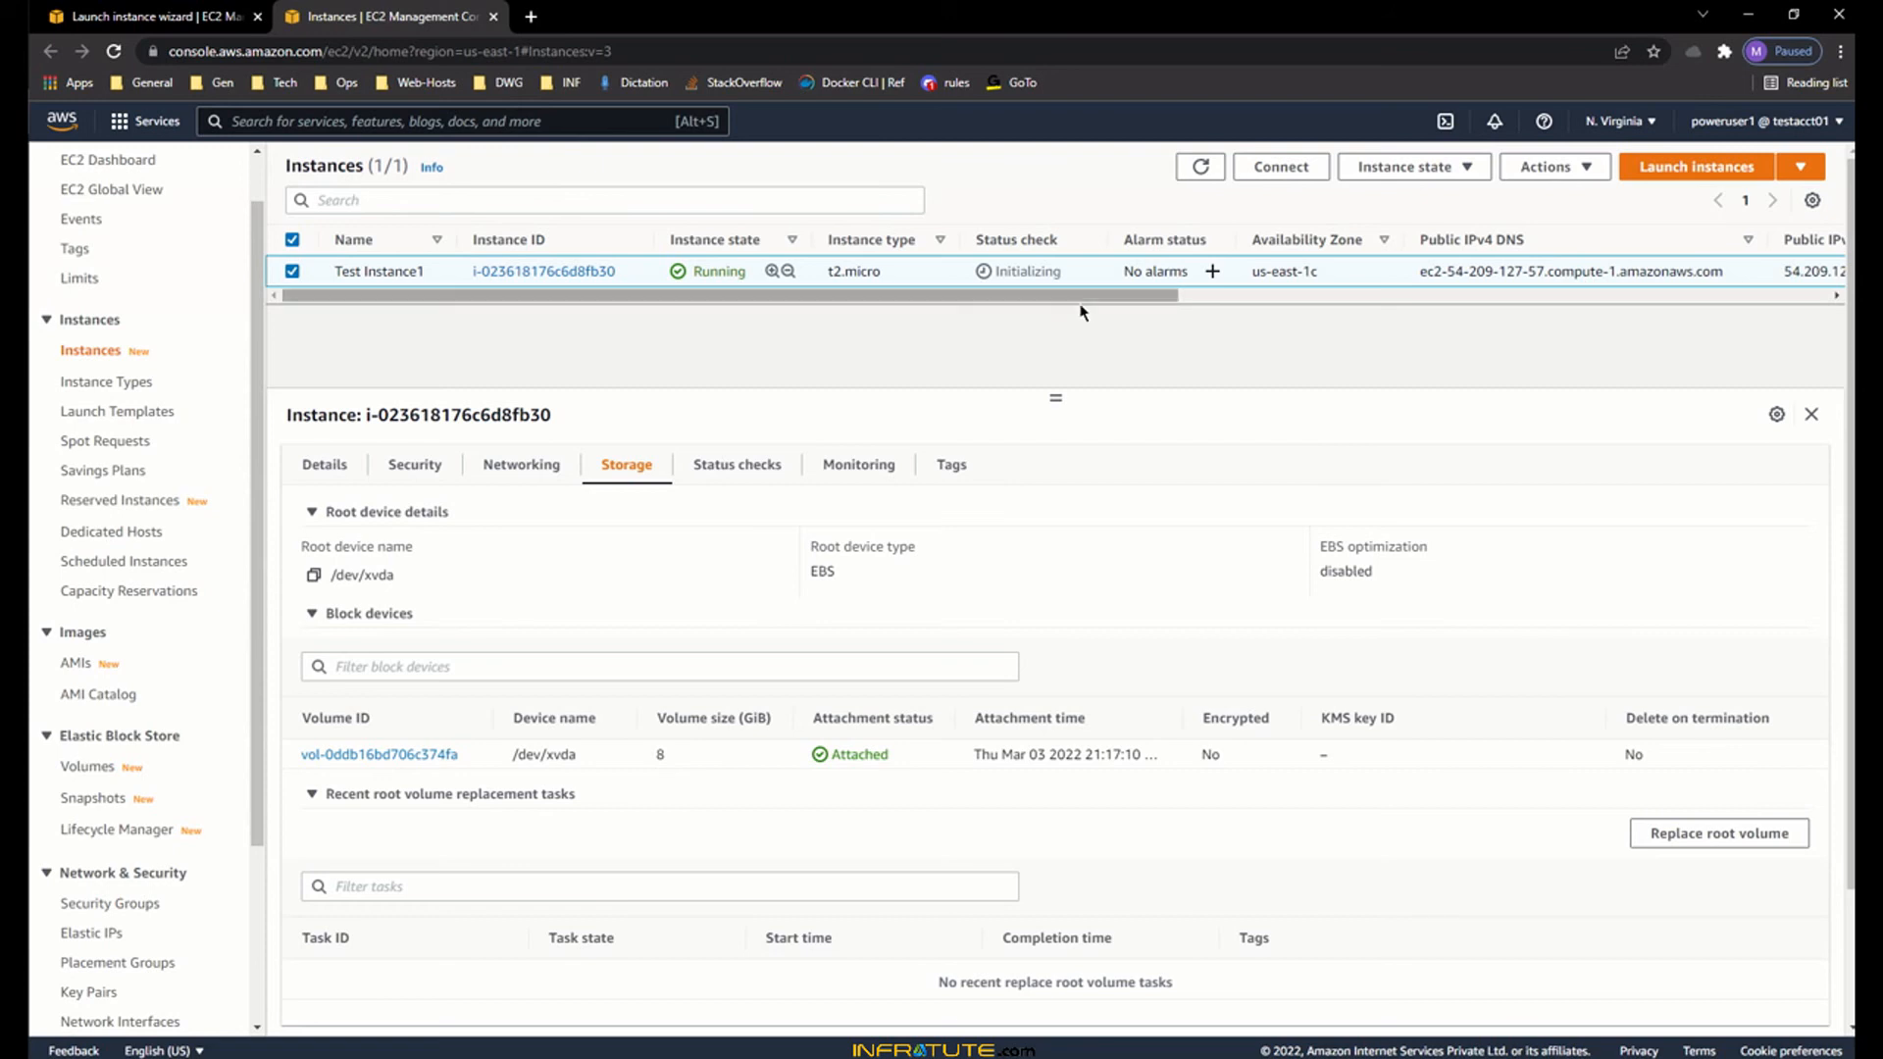
- Look at the available instance state actions and compare them with the volume's delete-on-termination setting
click(1382, 170)
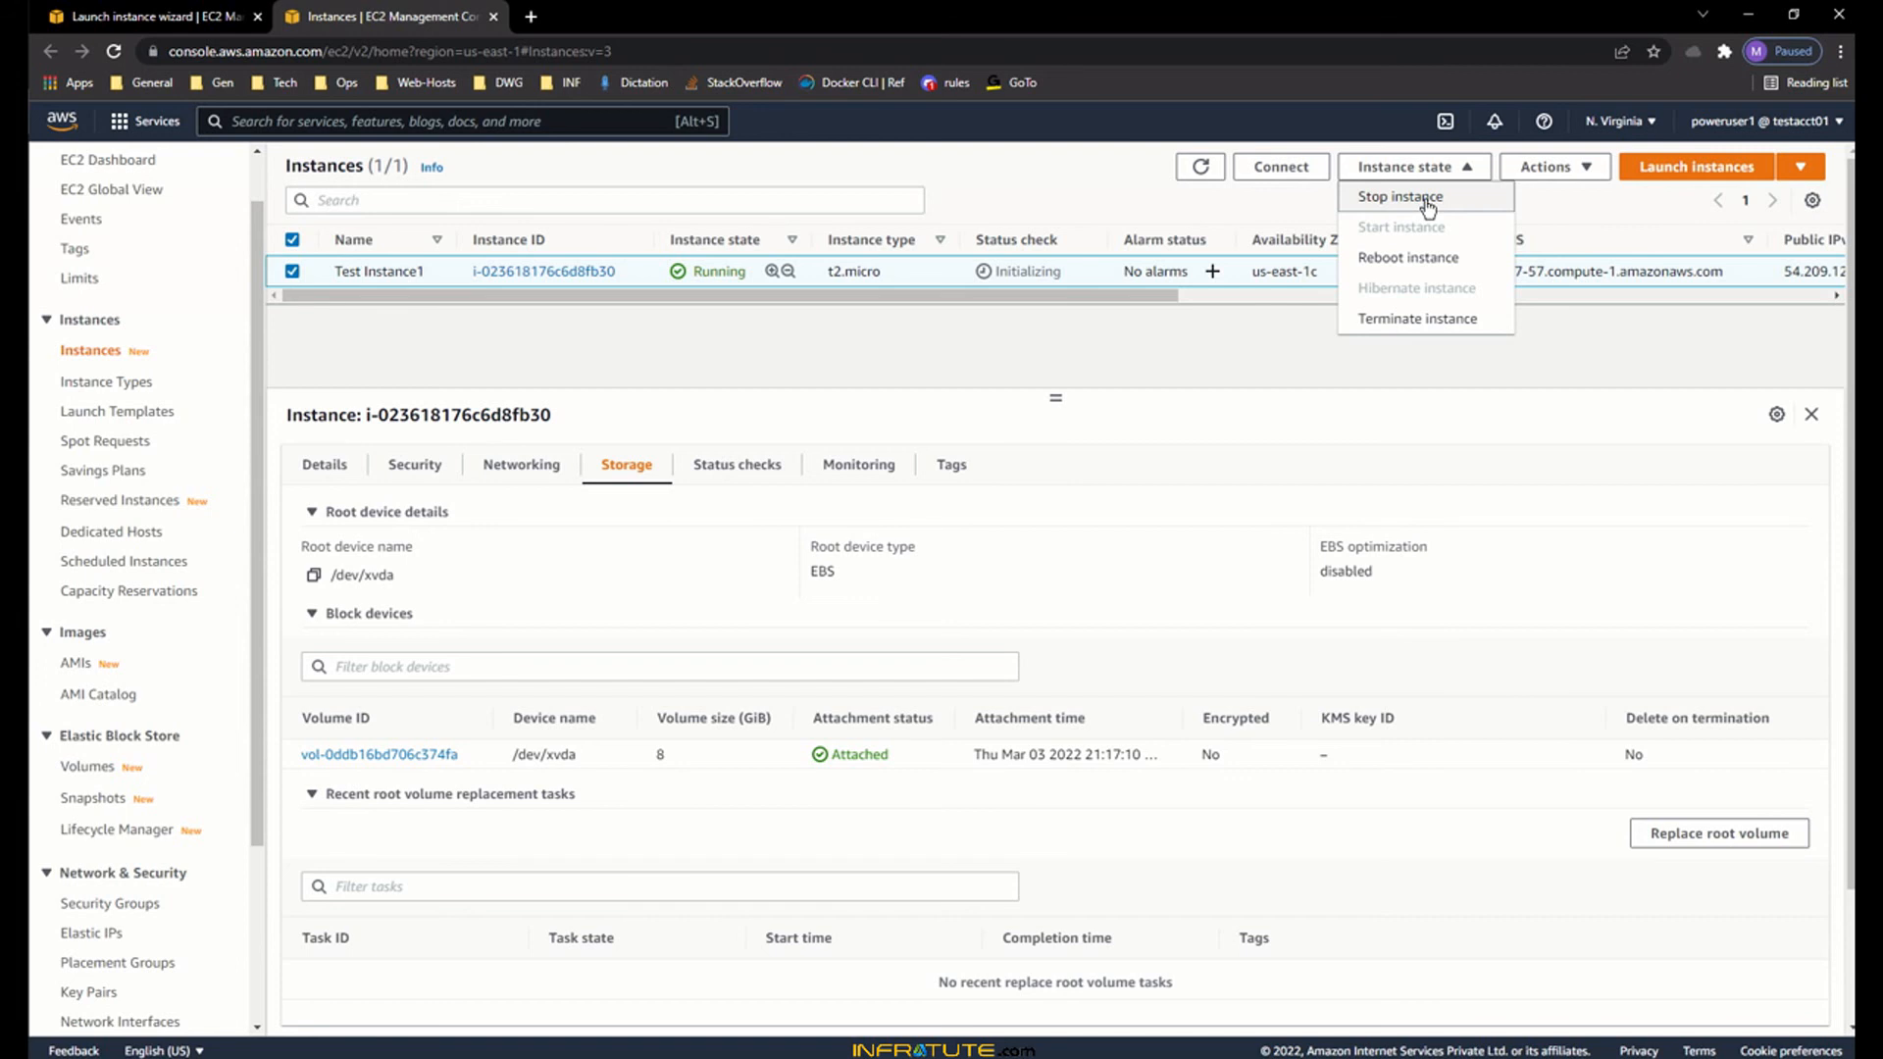
drag(1622, 755, 1661, 755)
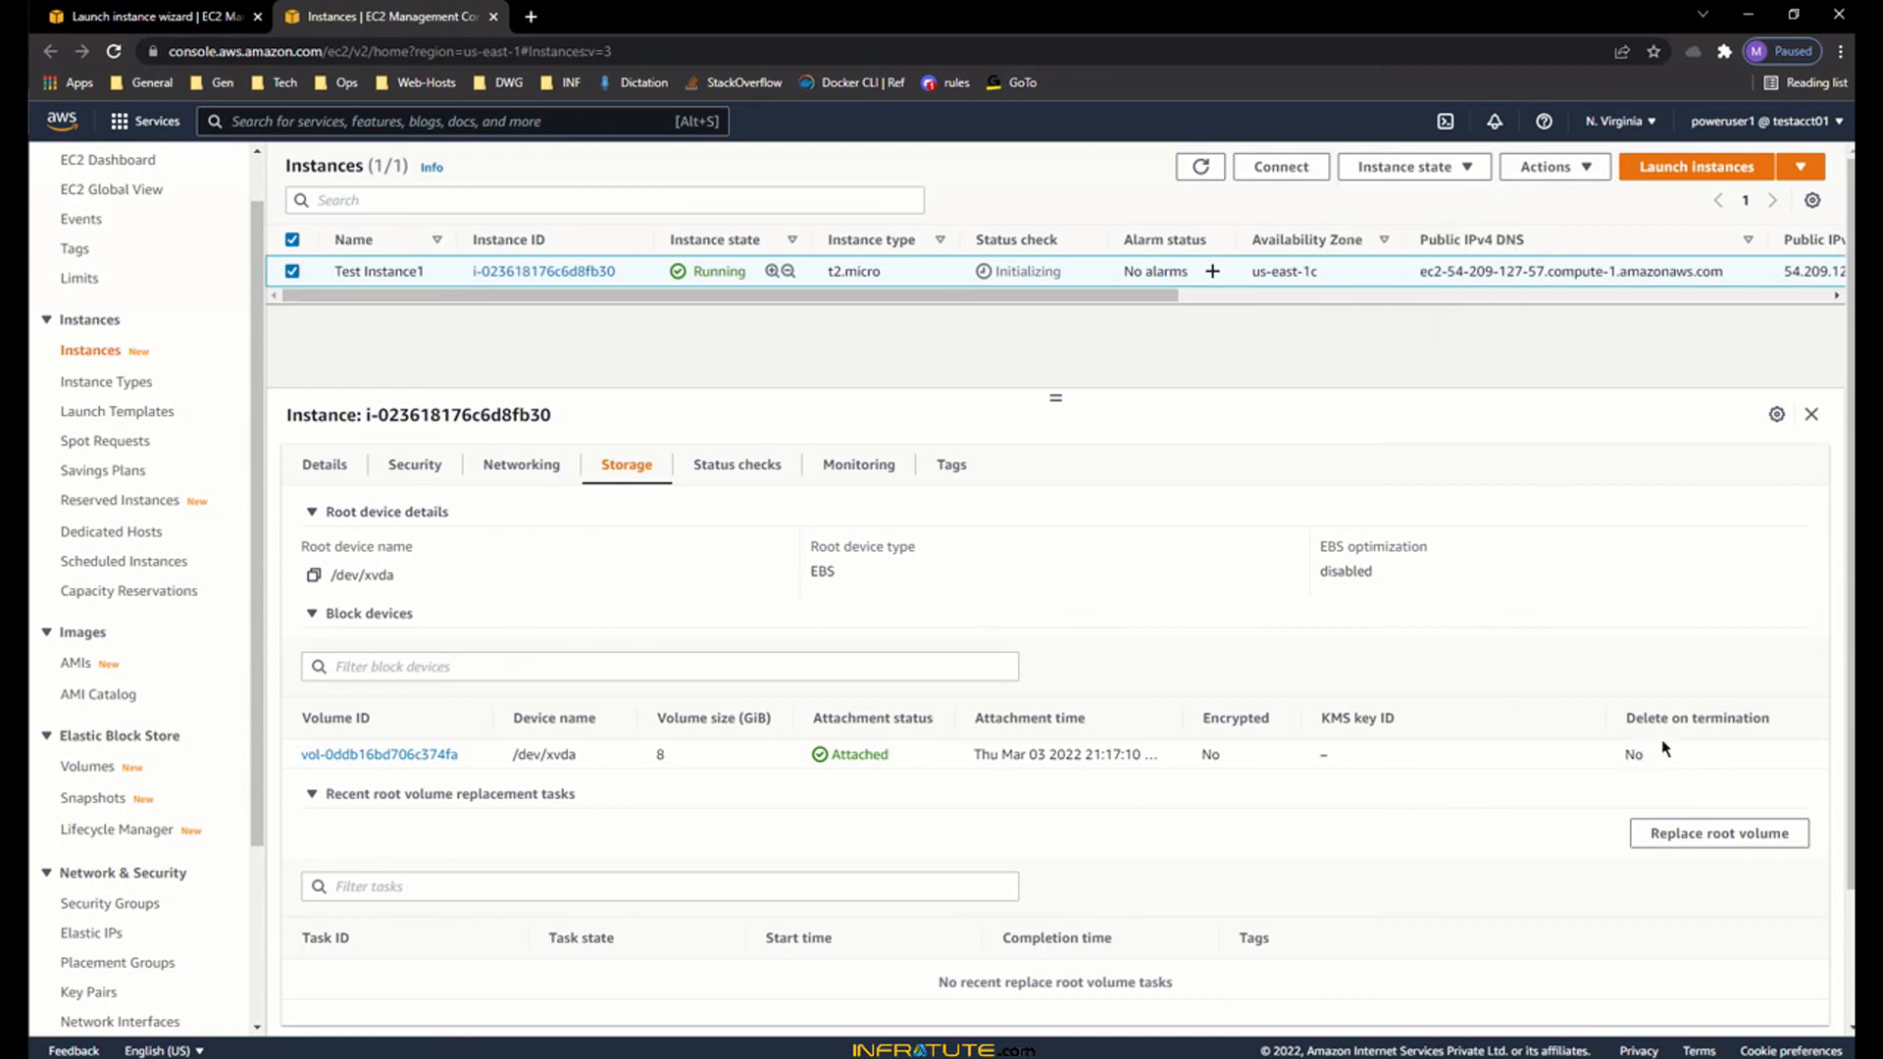
drag(1628, 719, 1774, 722)
drag(1625, 753, 1645, 755)
- Stop Test Instance1, confirm the stop request and dismiss the notification
click(1449, 186)
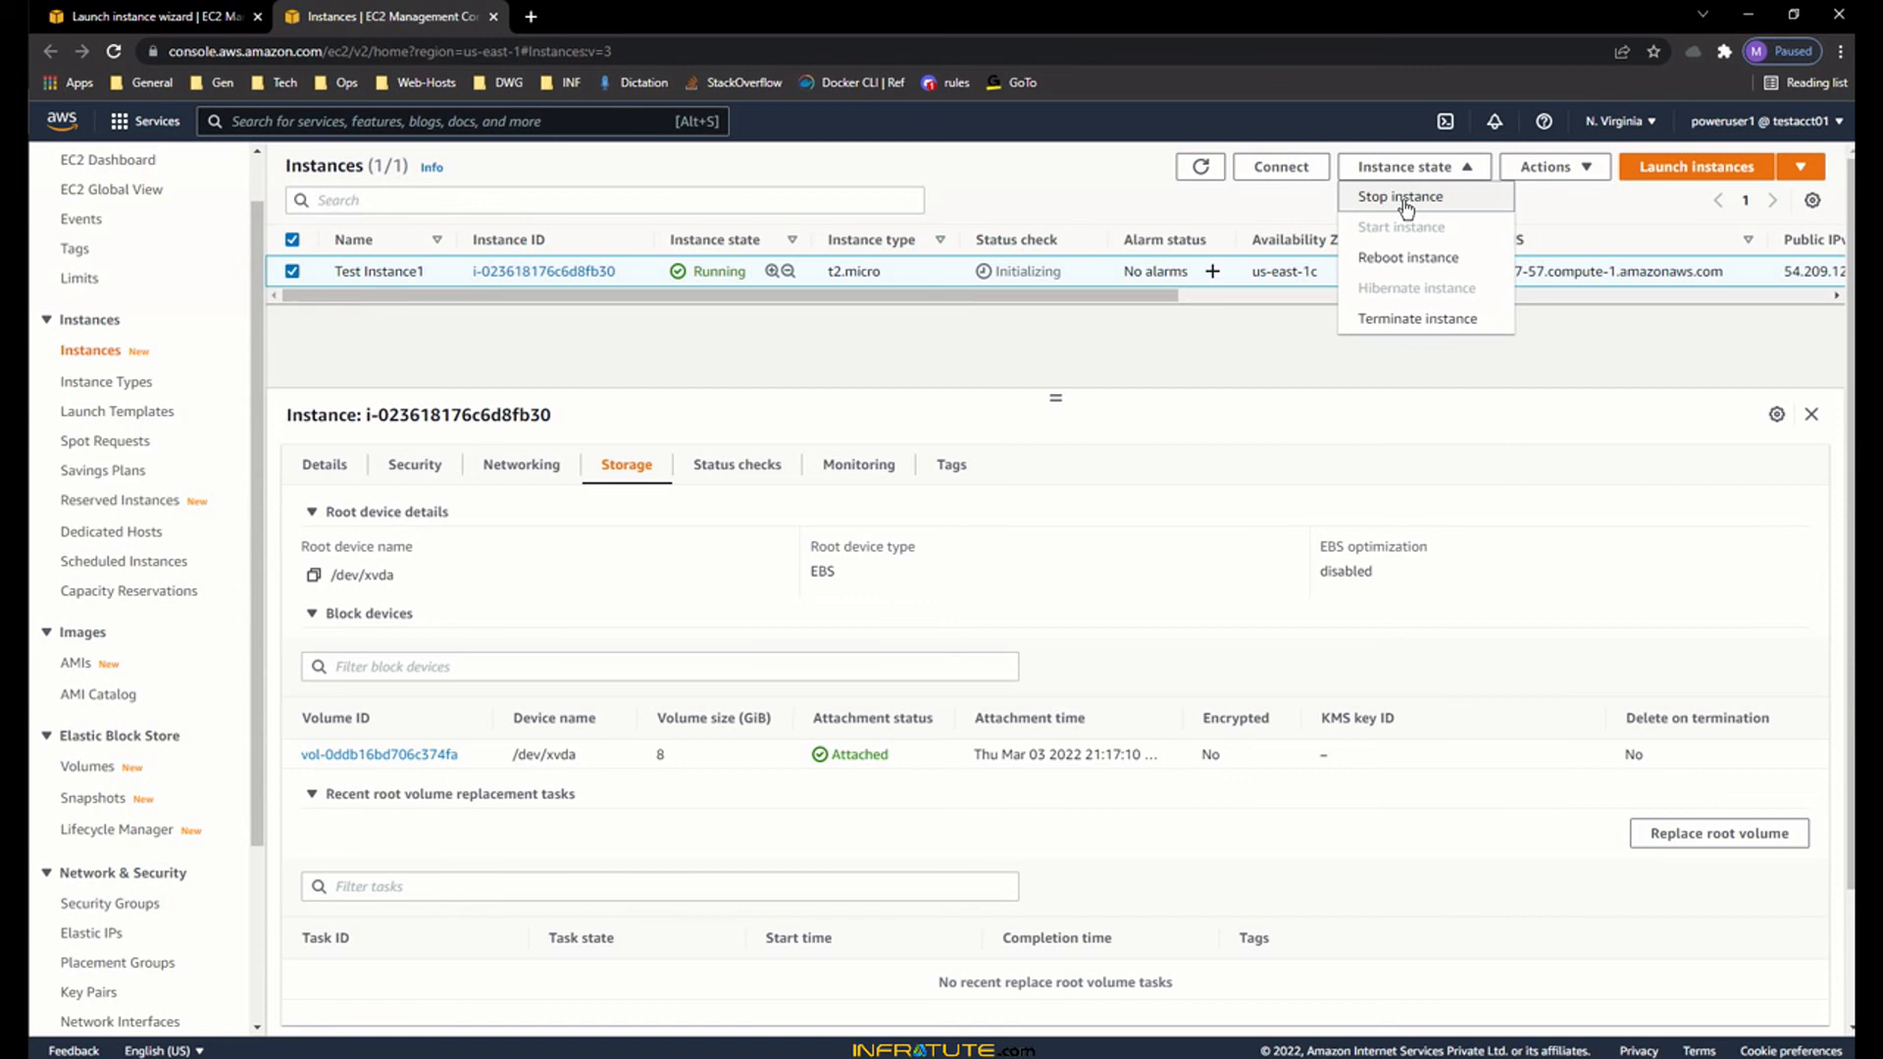
click(1405, 201)
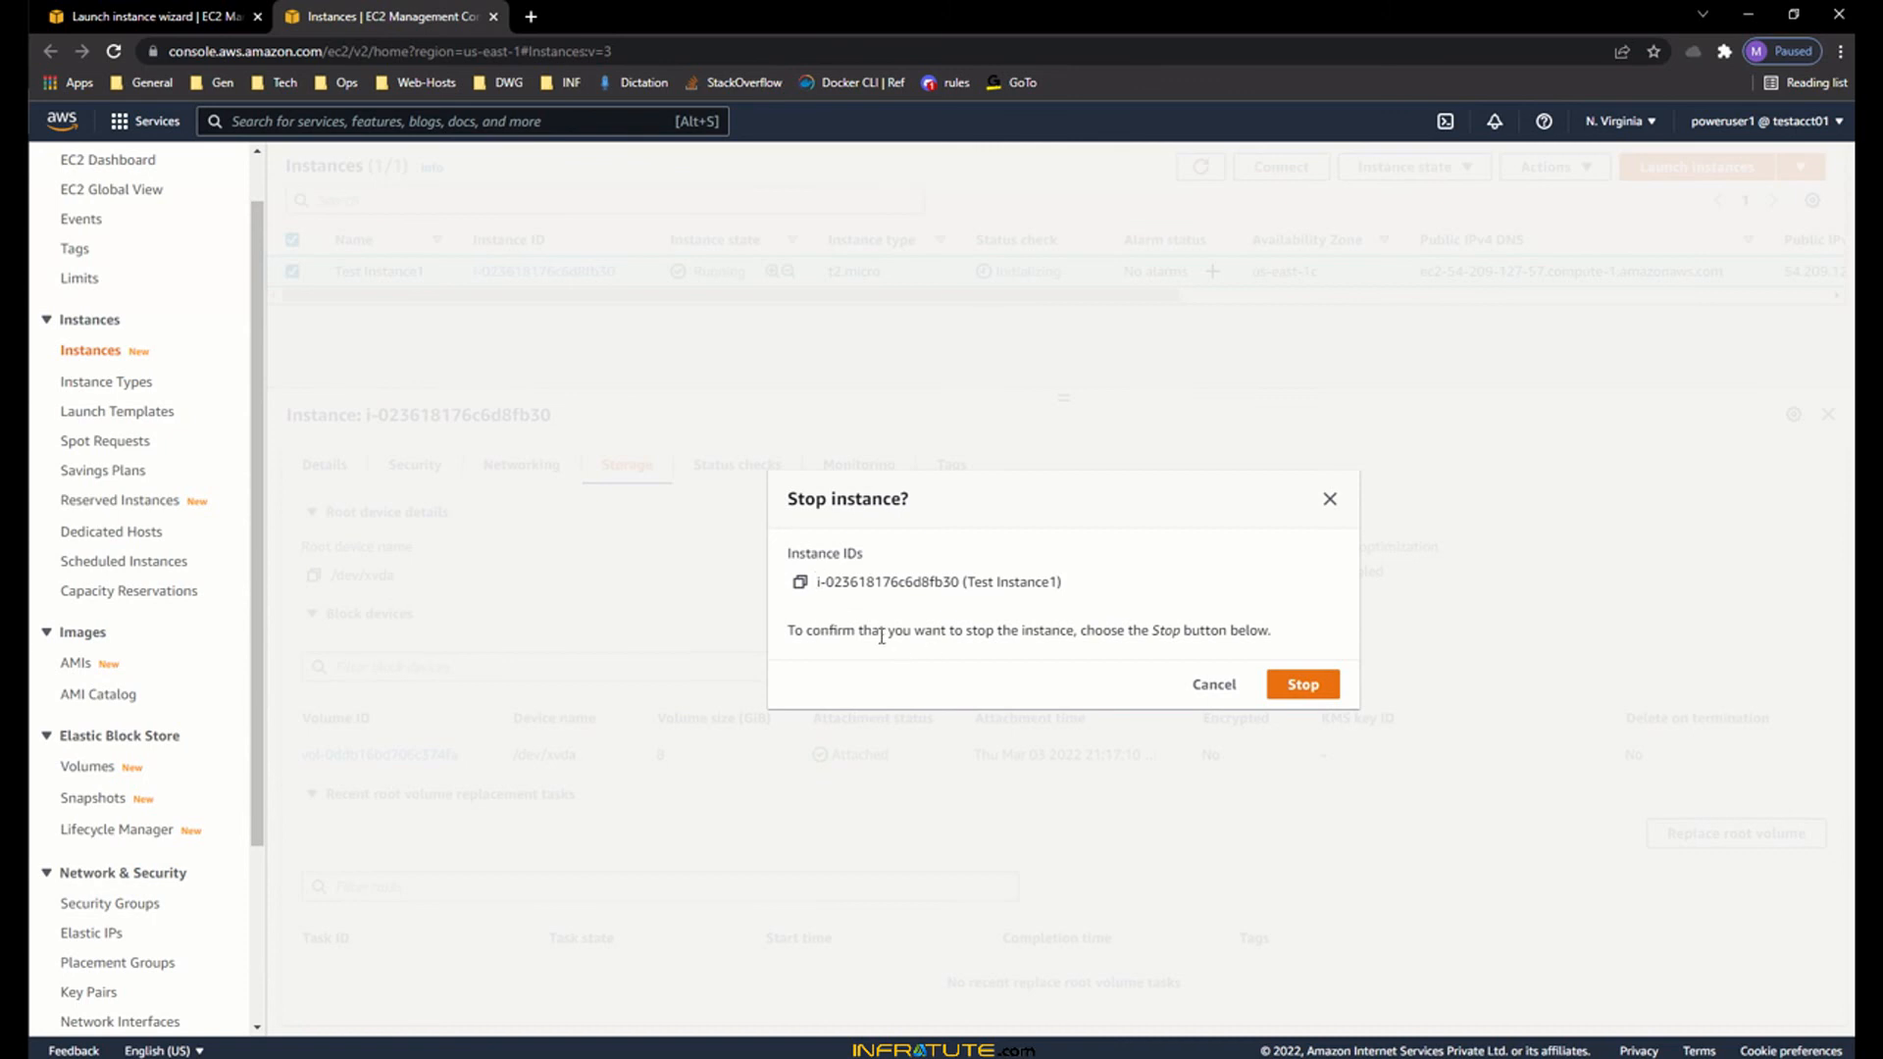
drag(813, 632, 1190, 631)
double_click(1208, 631)
click(1292, 695)
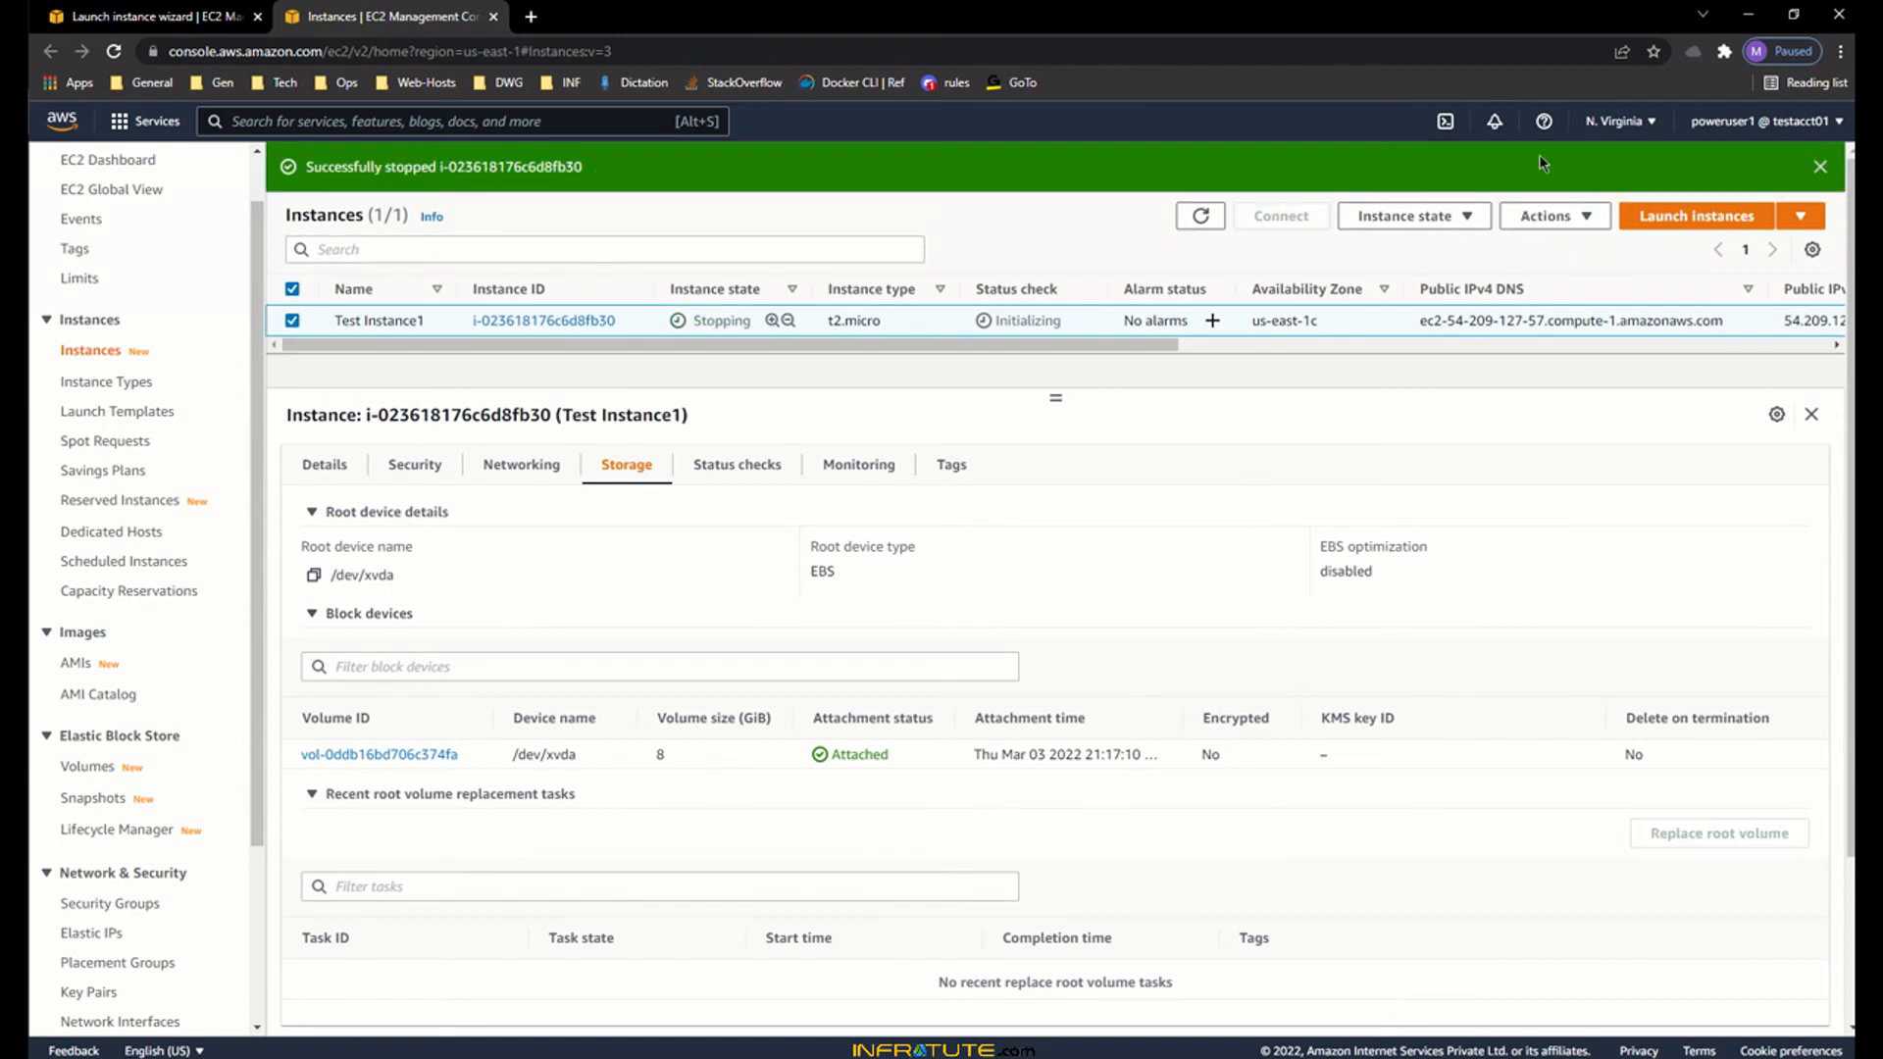
click(1819, 167)
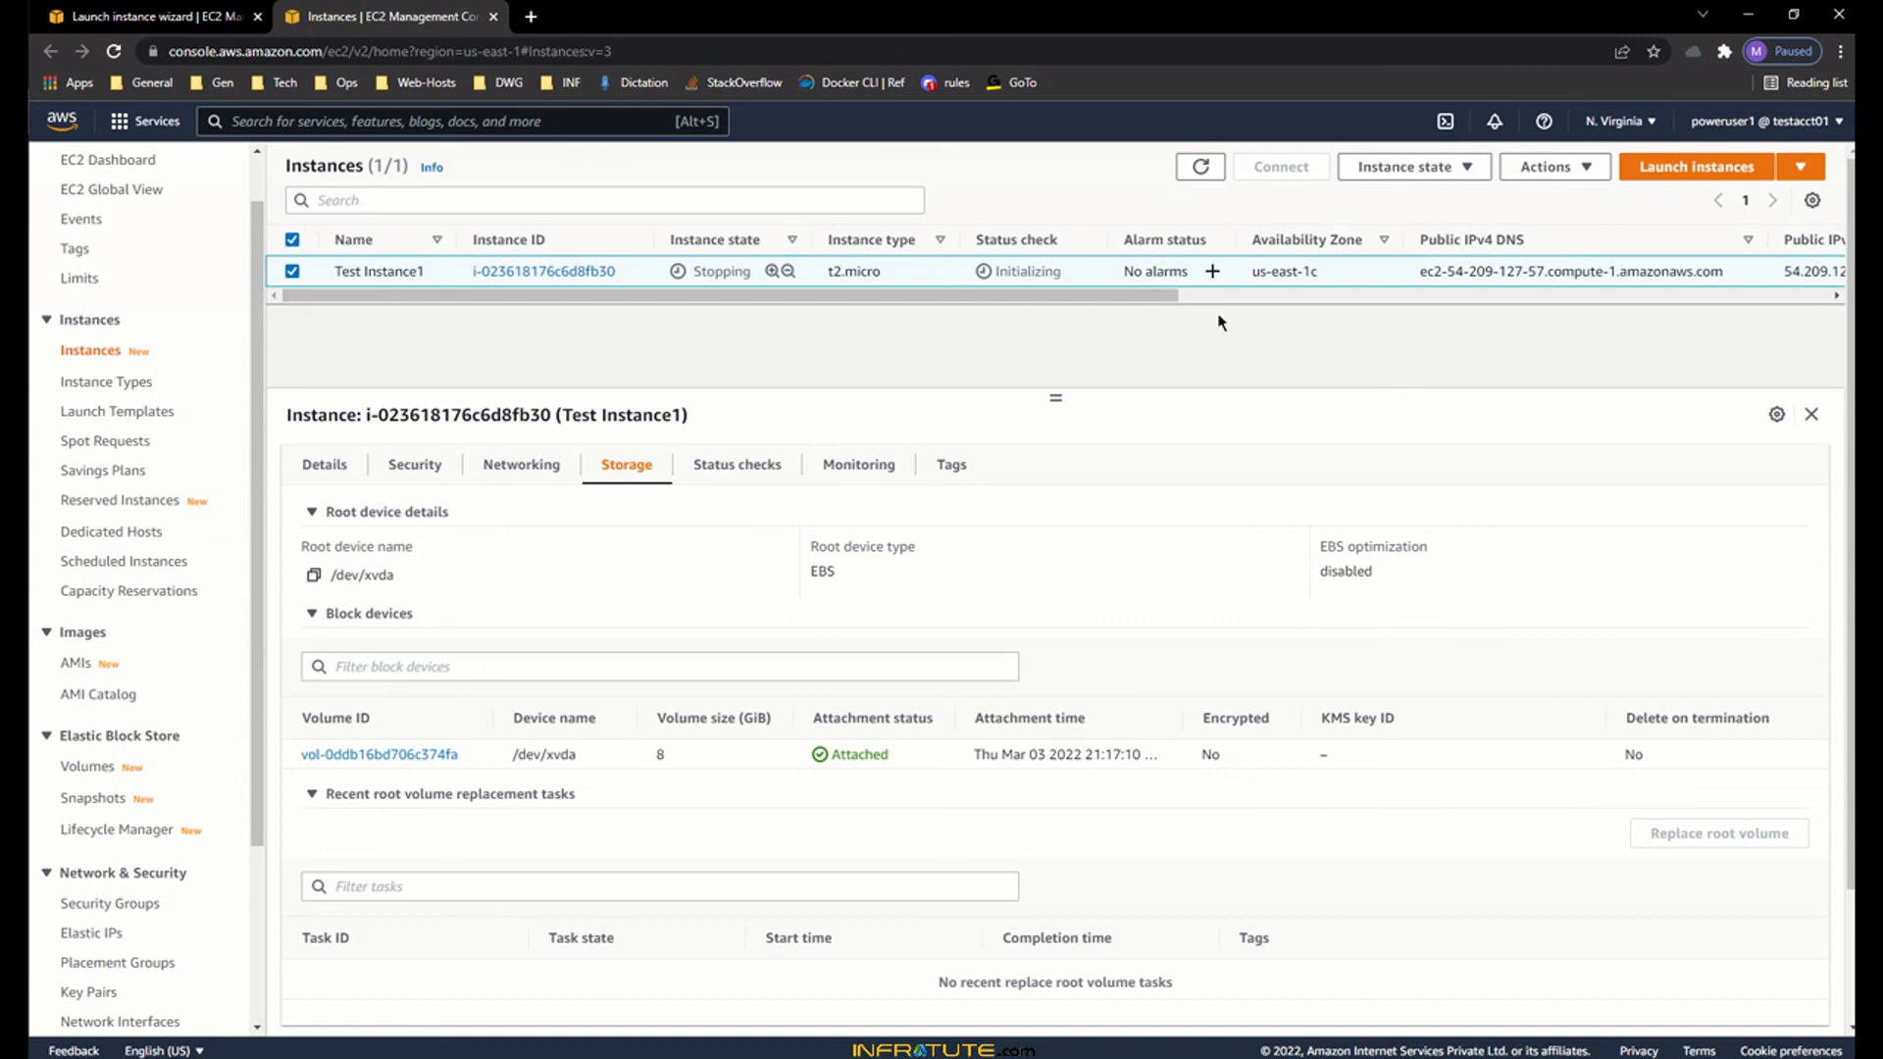
- Refresh the instances list without the details pane and check Test Instance1's state and public IPv4 address
click(1199, 169)
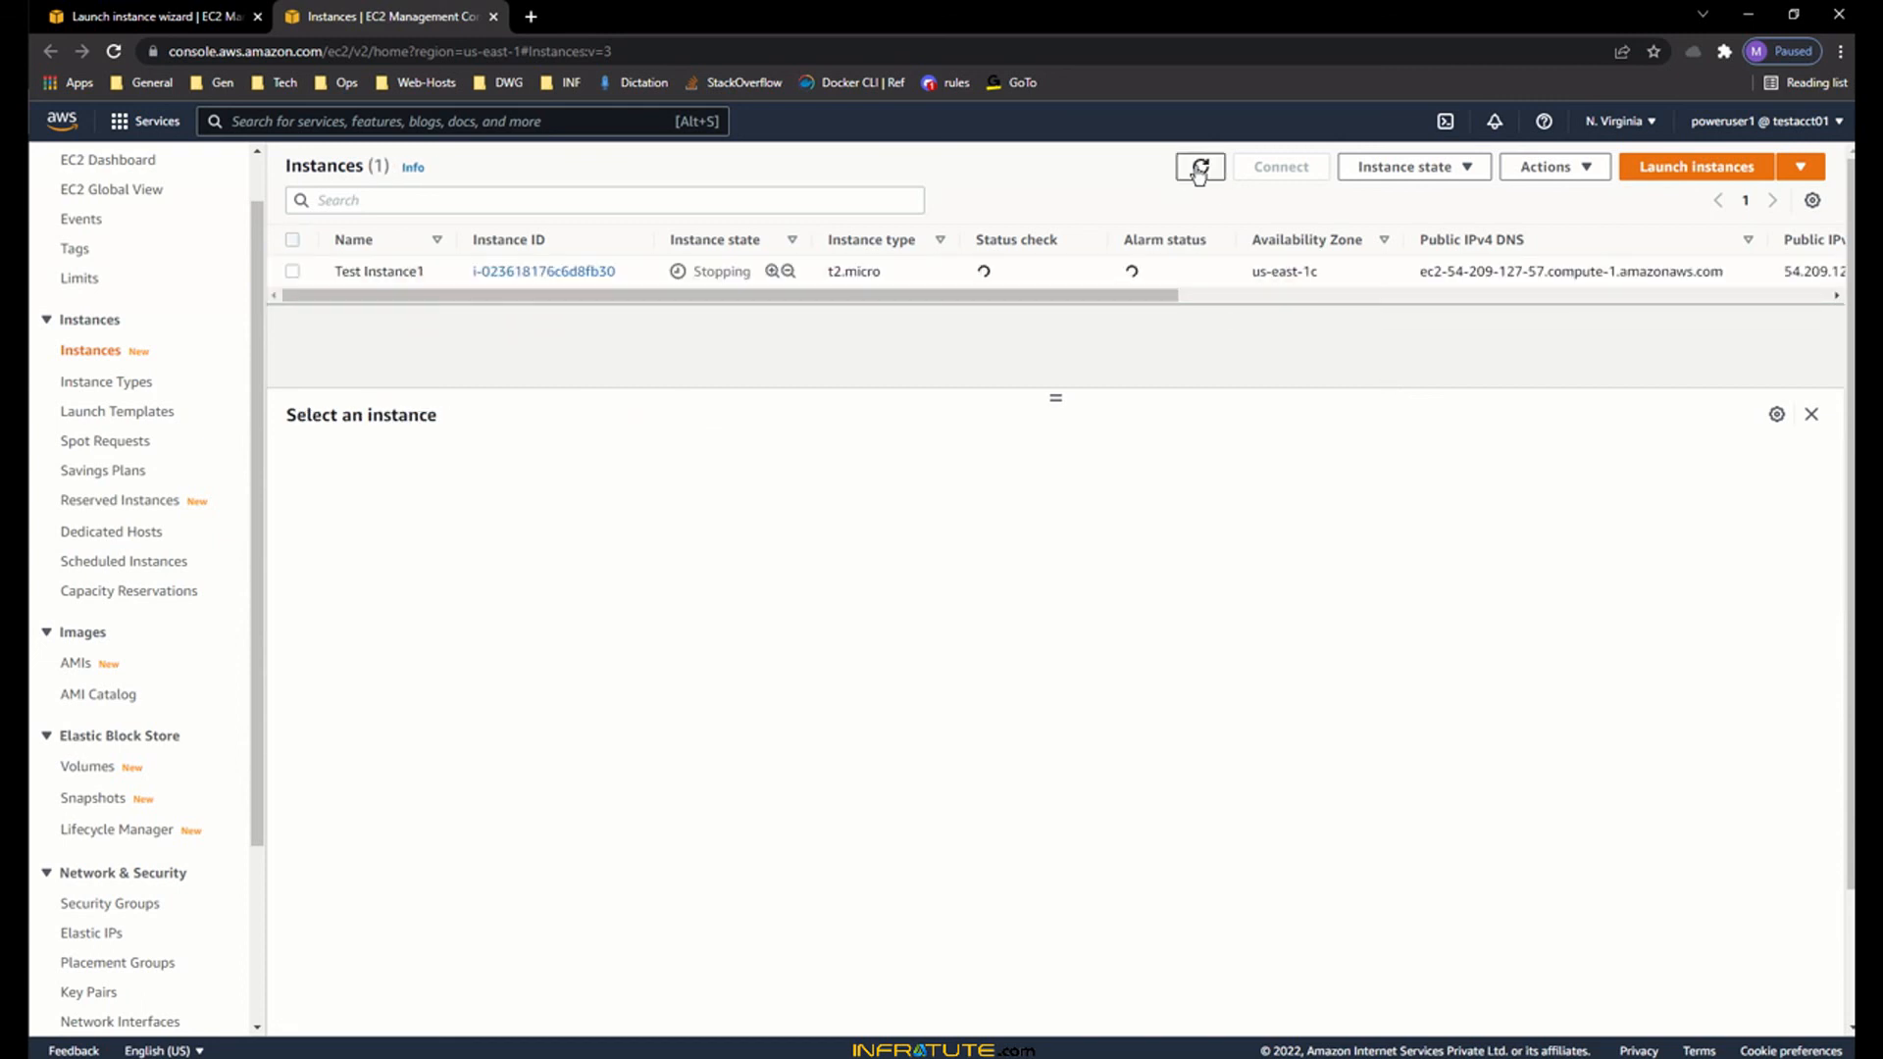
click(1814, 416)
drag(1101, 294, 1384, 295)
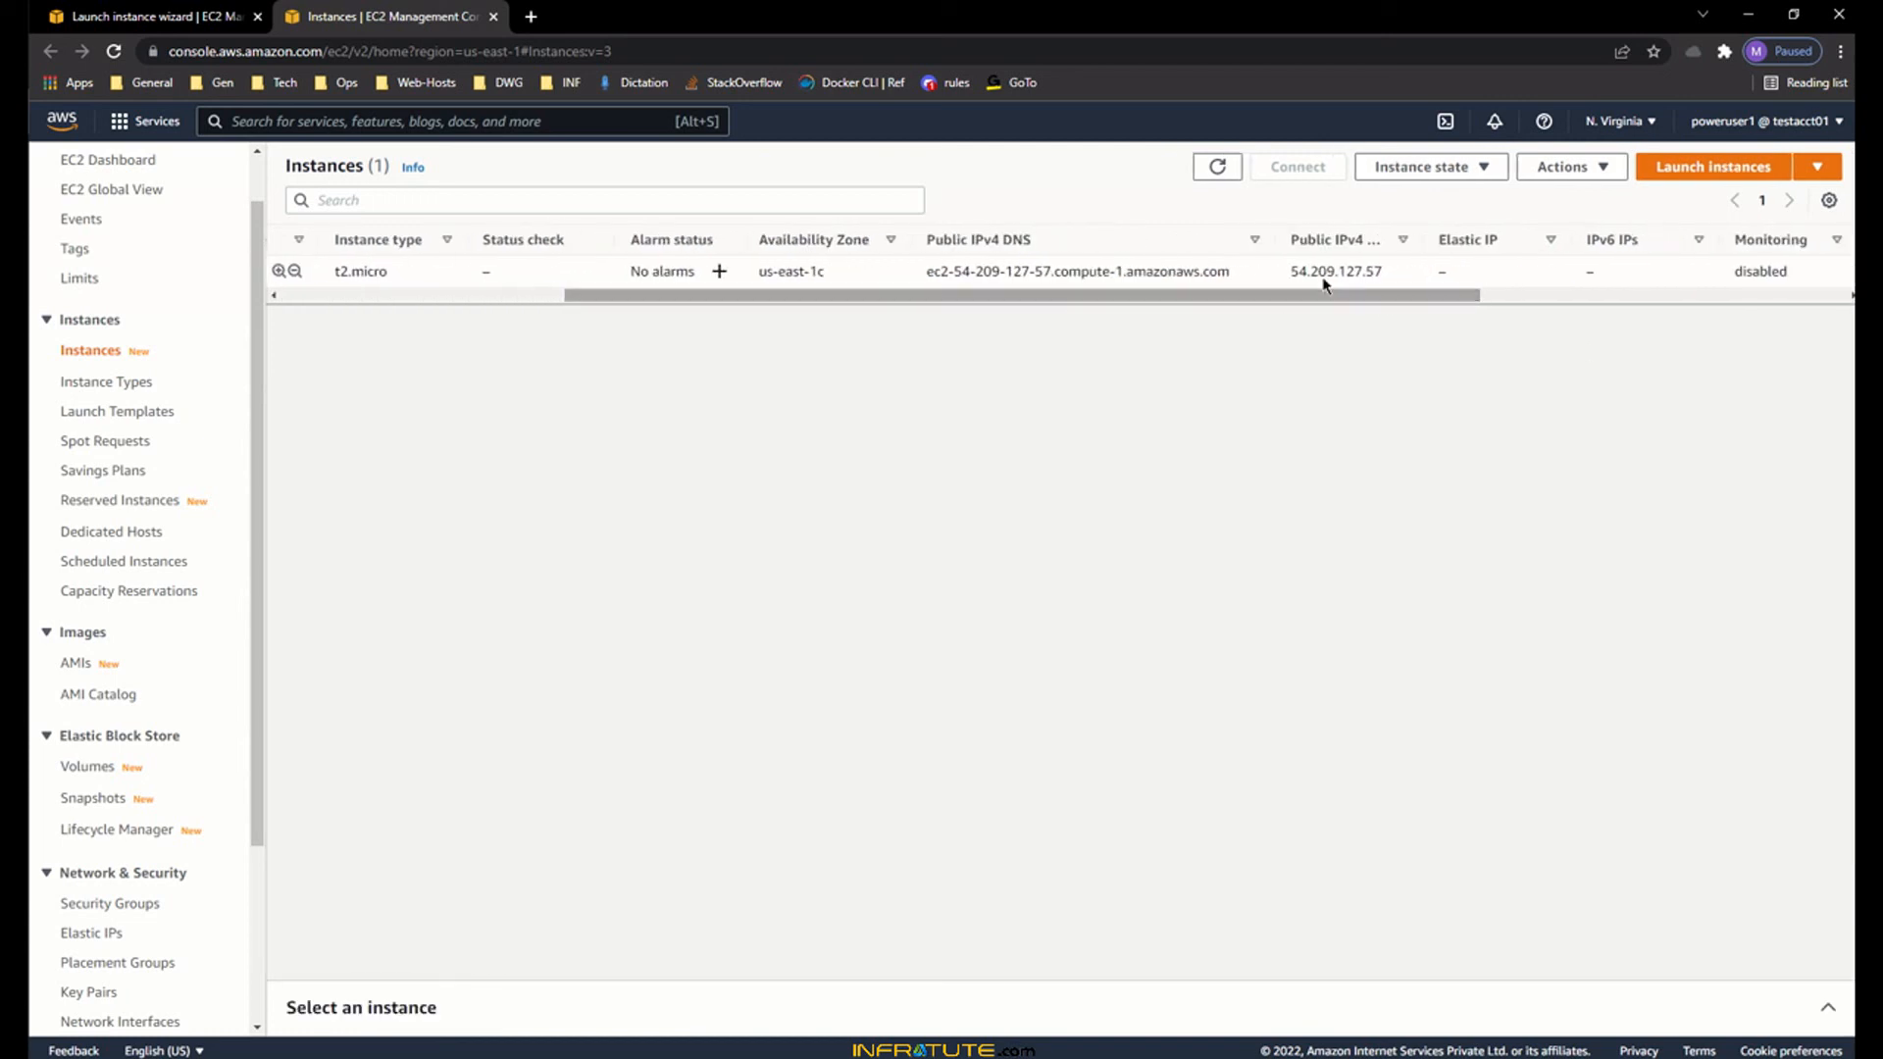
click(1212, 175)
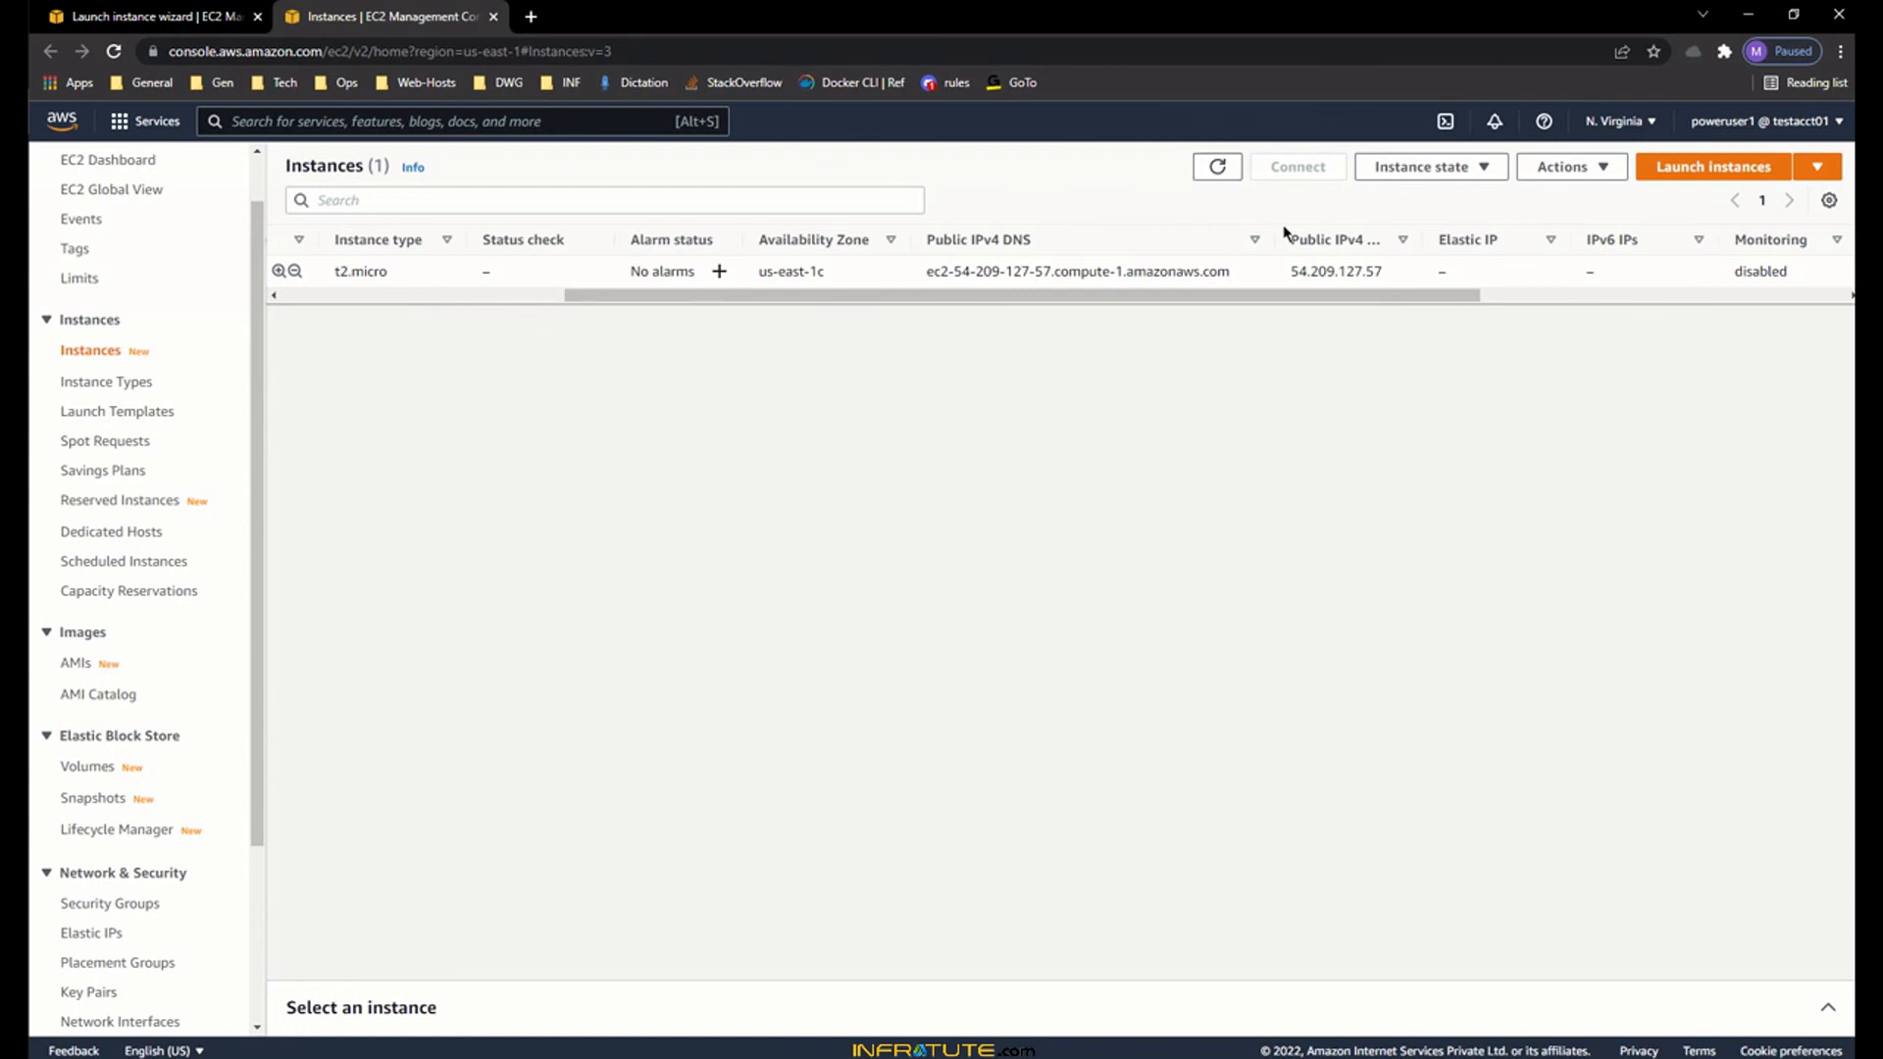
drag(1278, 299, 760, 306)
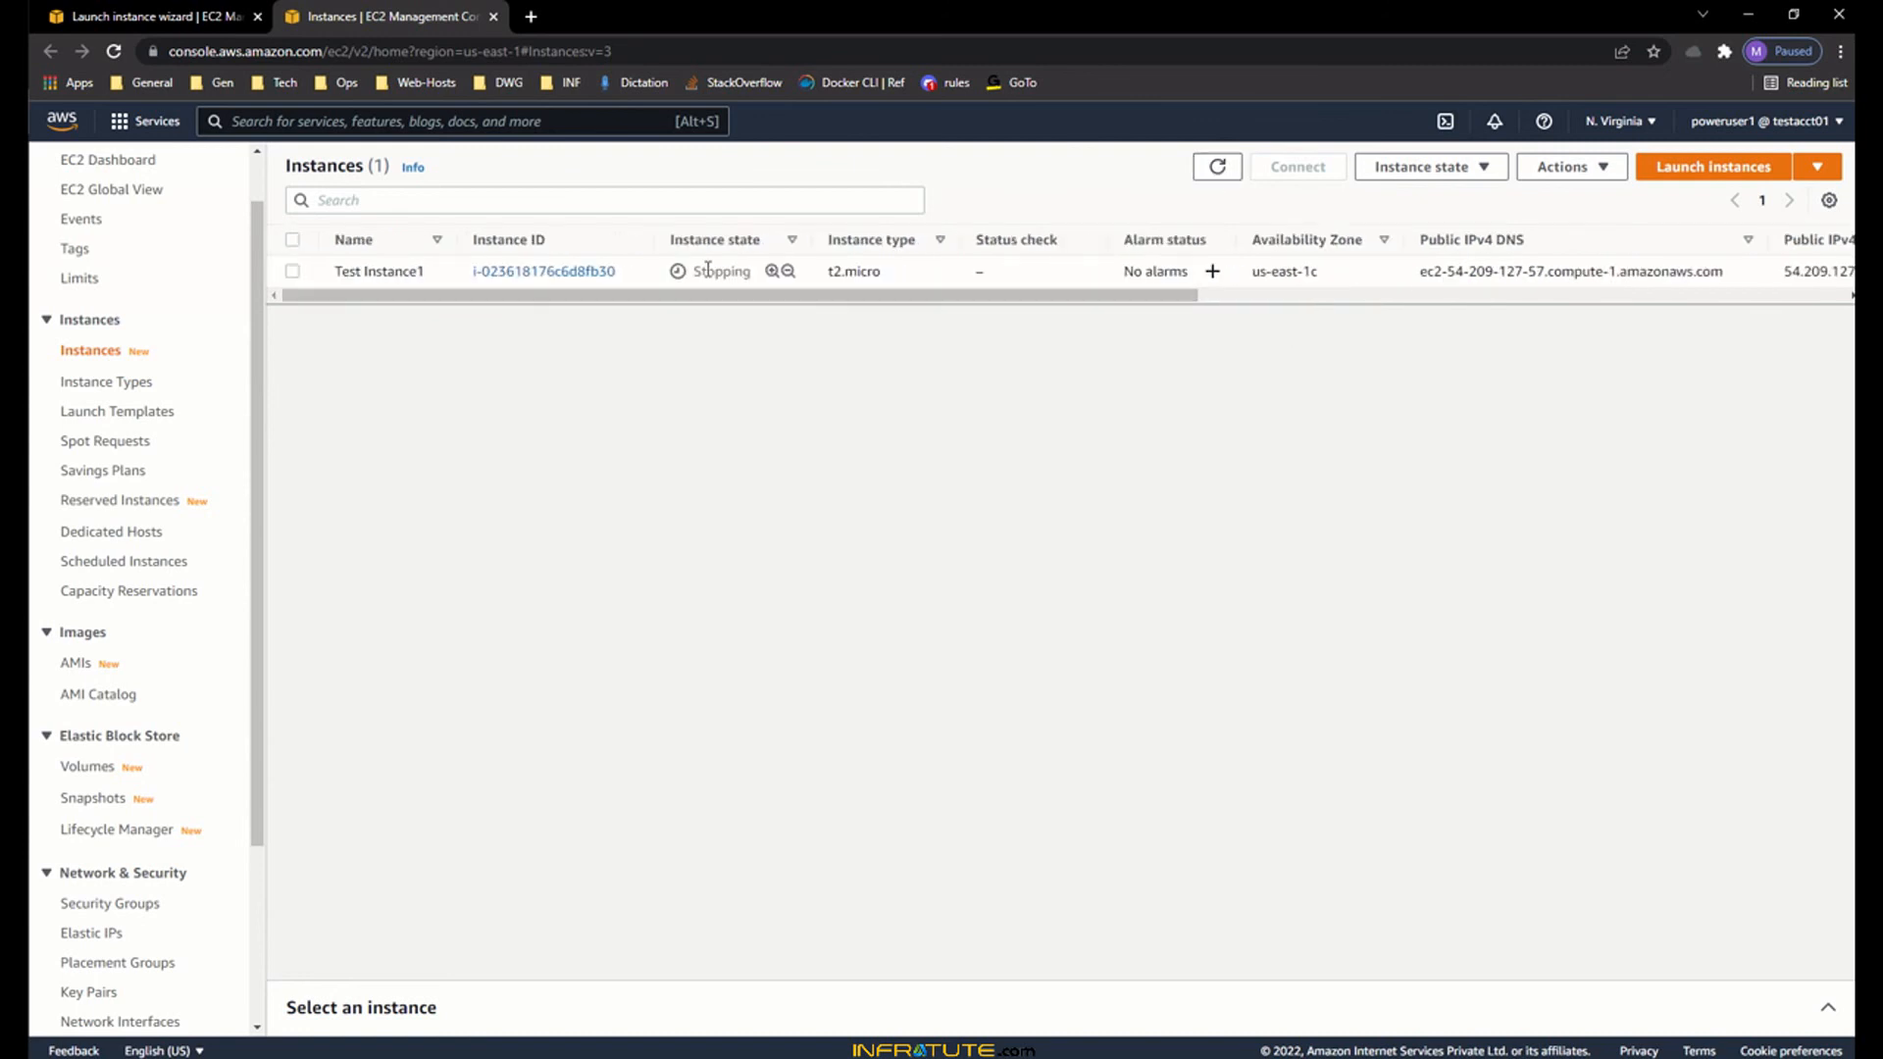
click(730, 271)
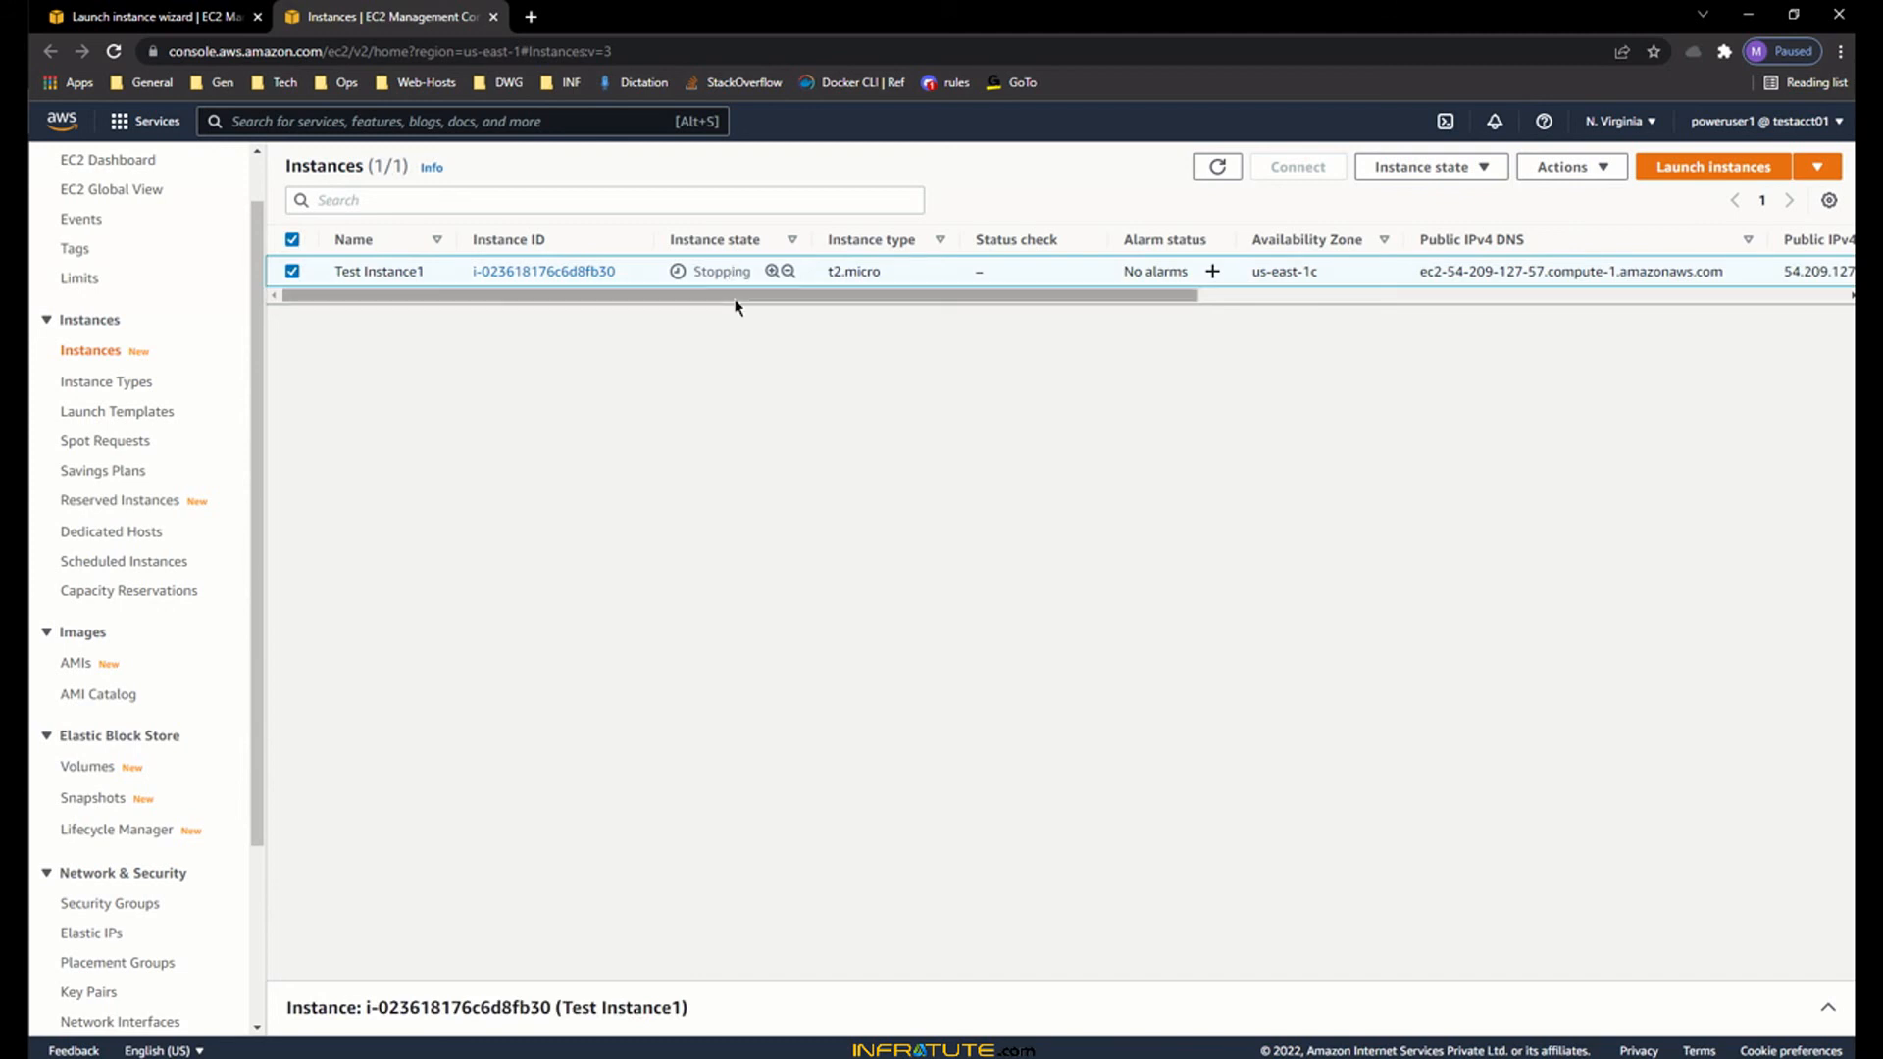
click(1222, 169)
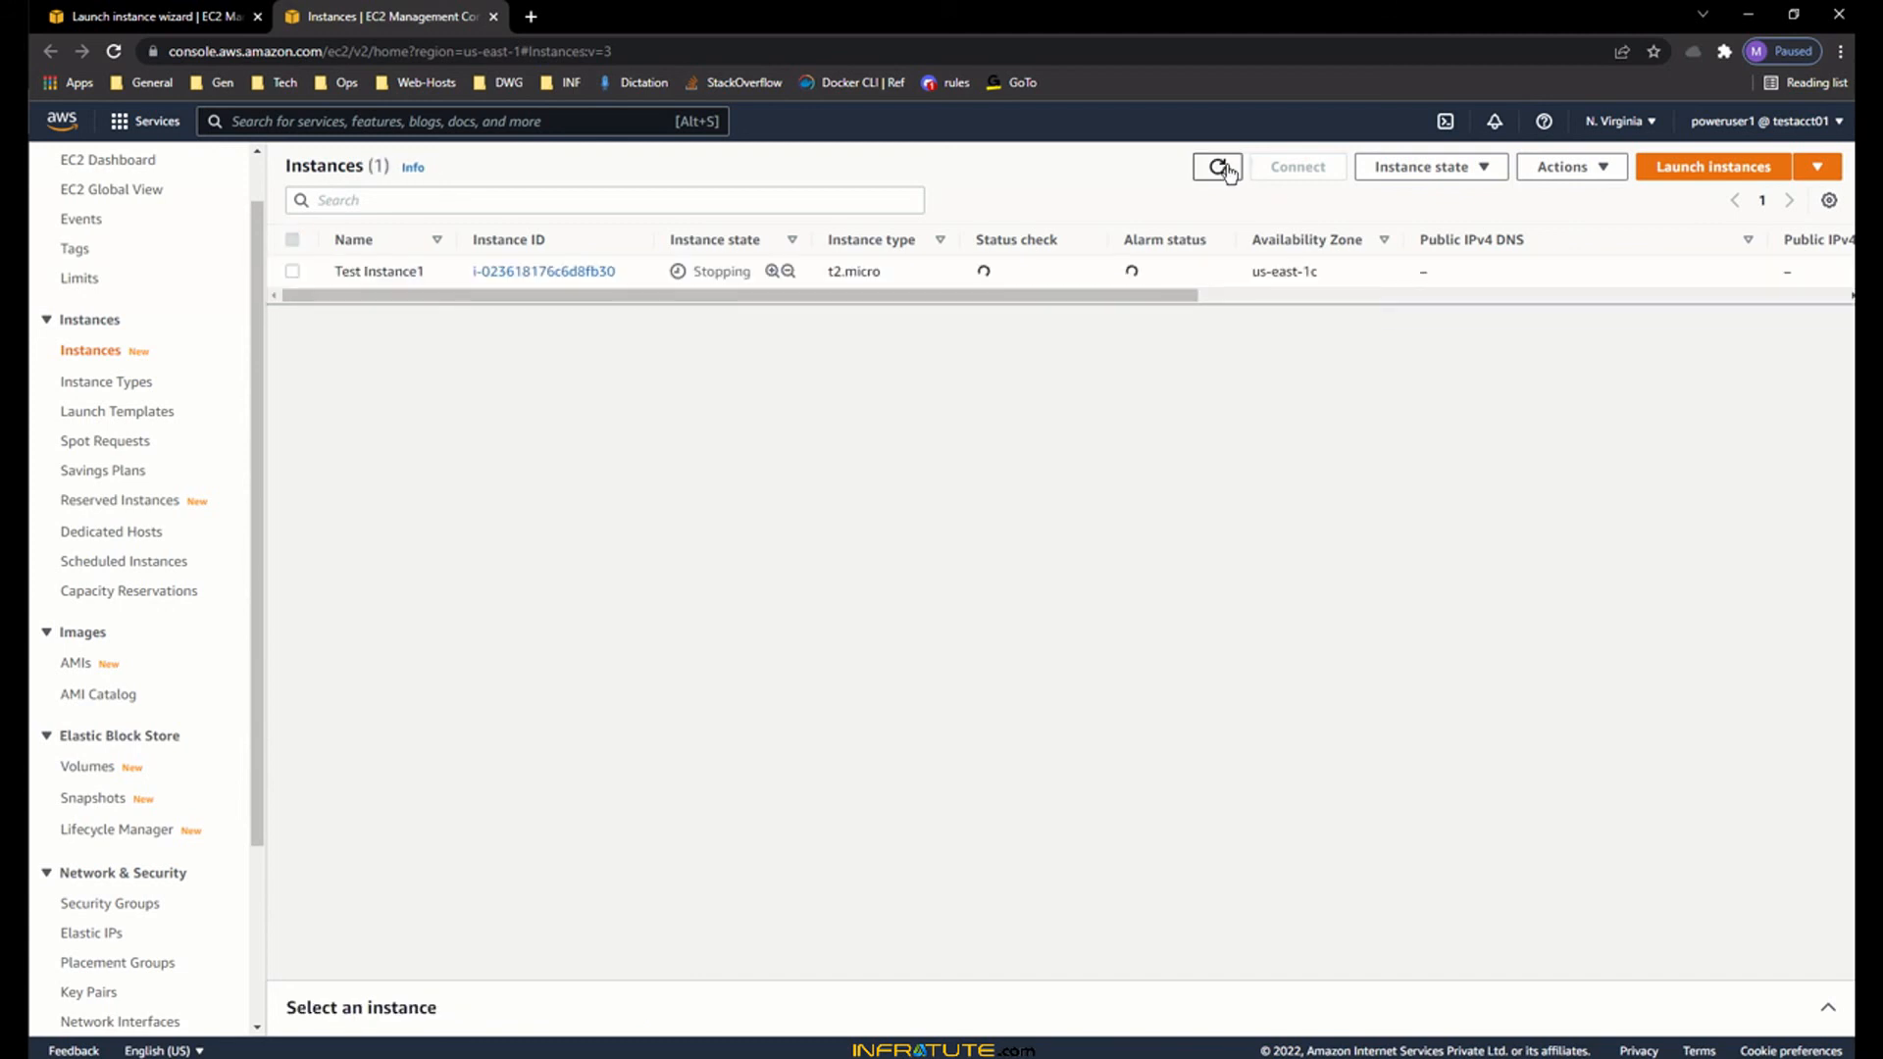
- Examine the public IPv4 and Elastic IP columns for Test Instance1 after stopping it
drag(1161, 295, 1442, 298)
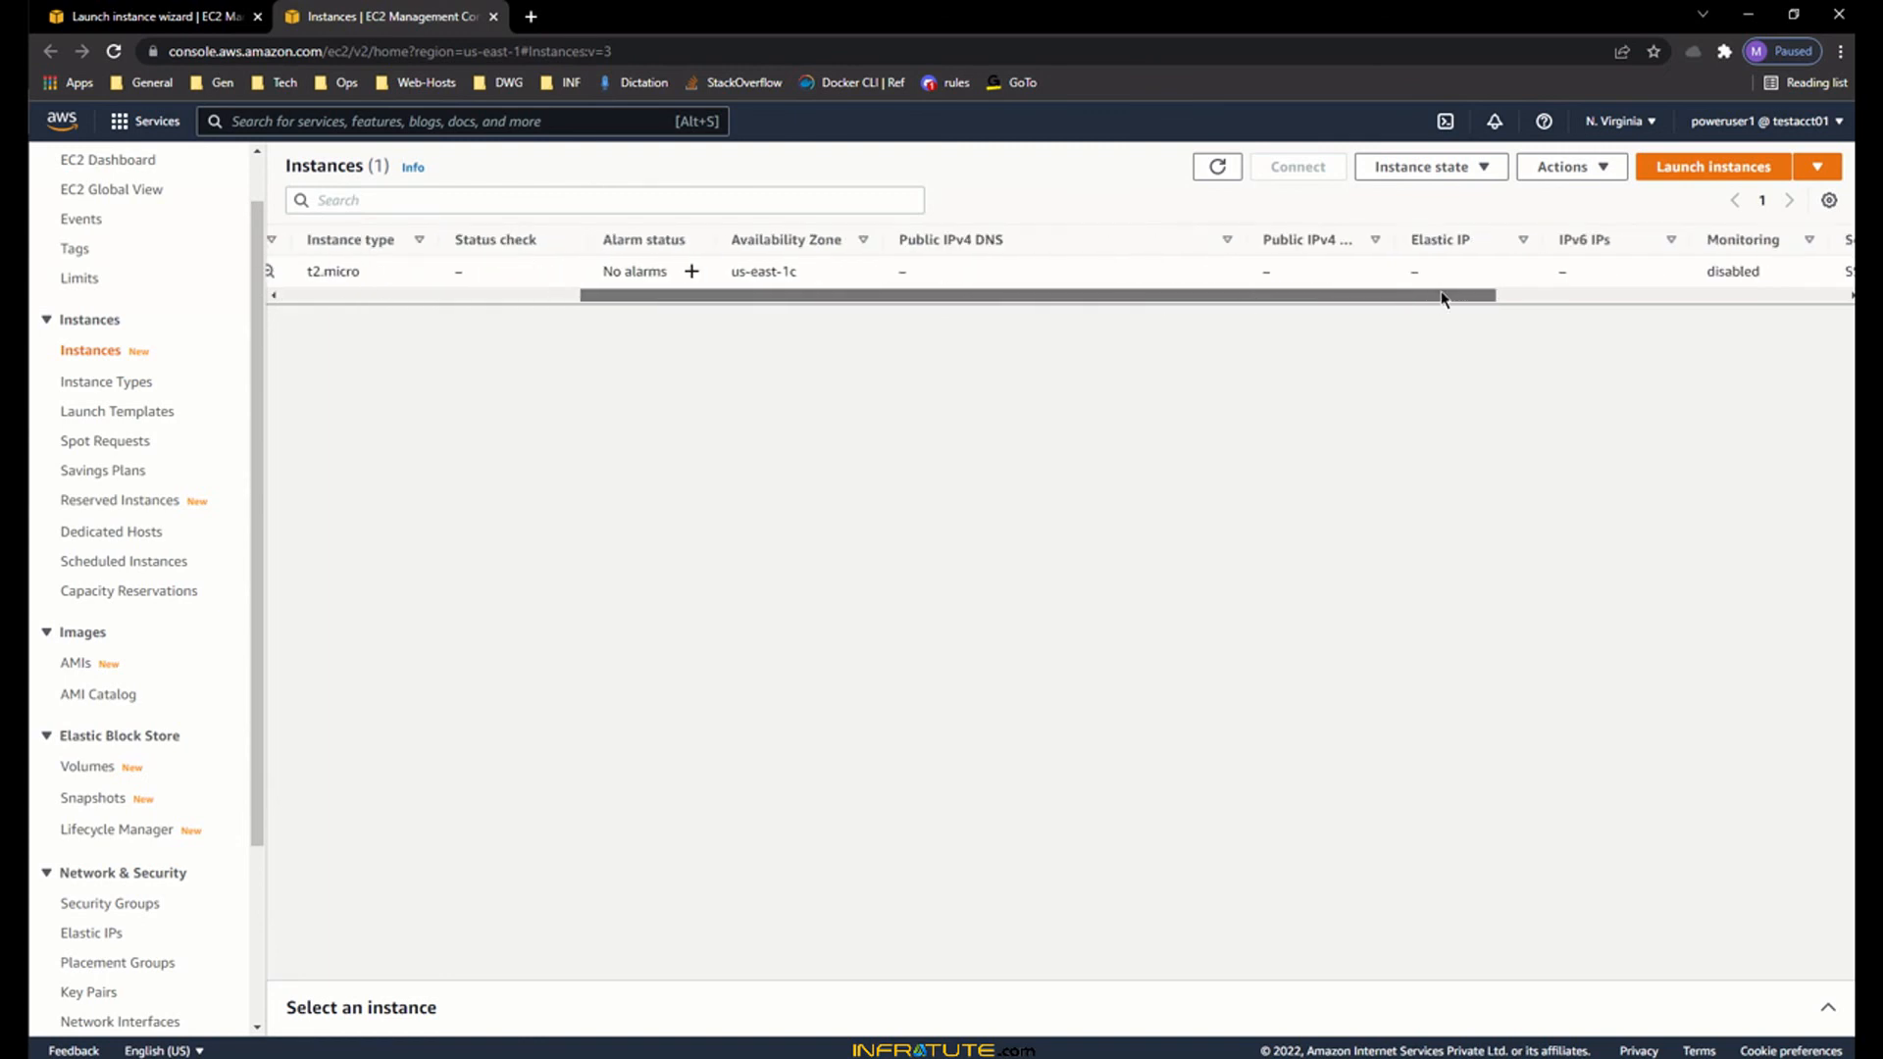
click(1371, 278)
drag(1371, 278, 1472, 277)
click(1472, 275)
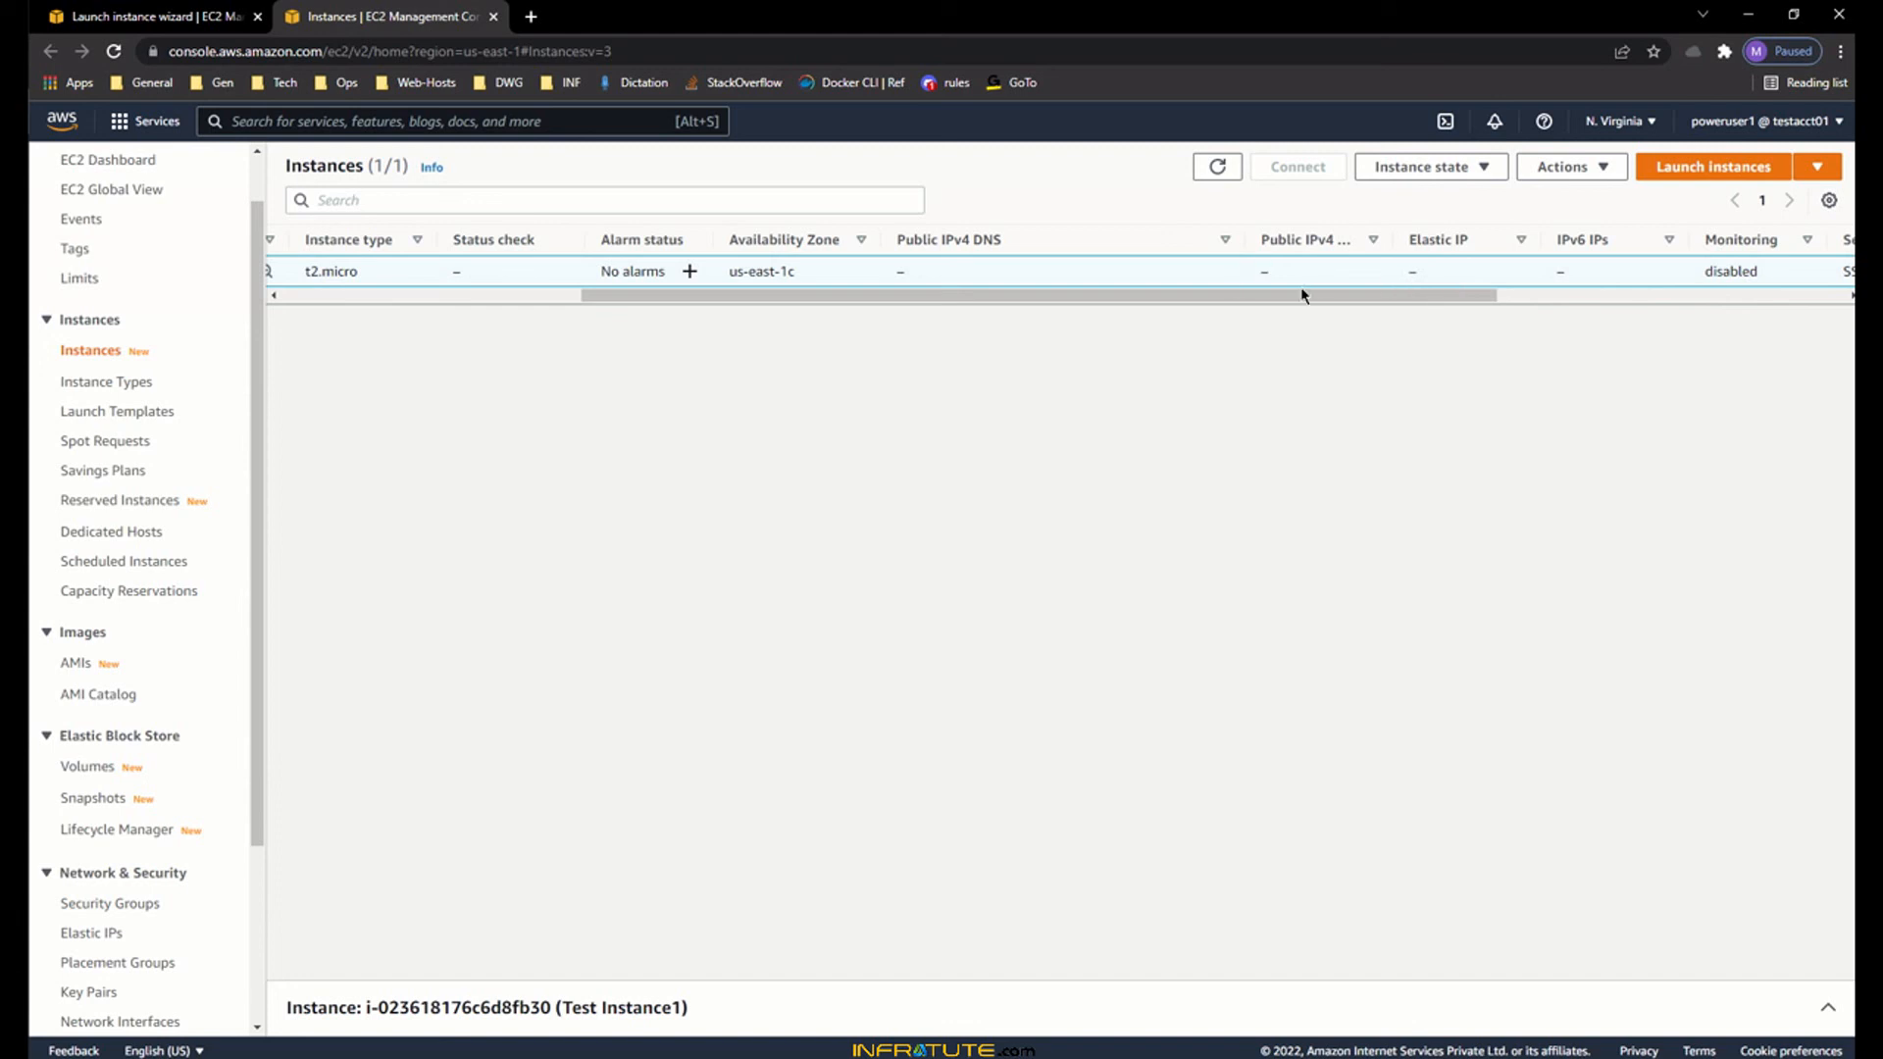
drag(1297, 295, 966, 309)
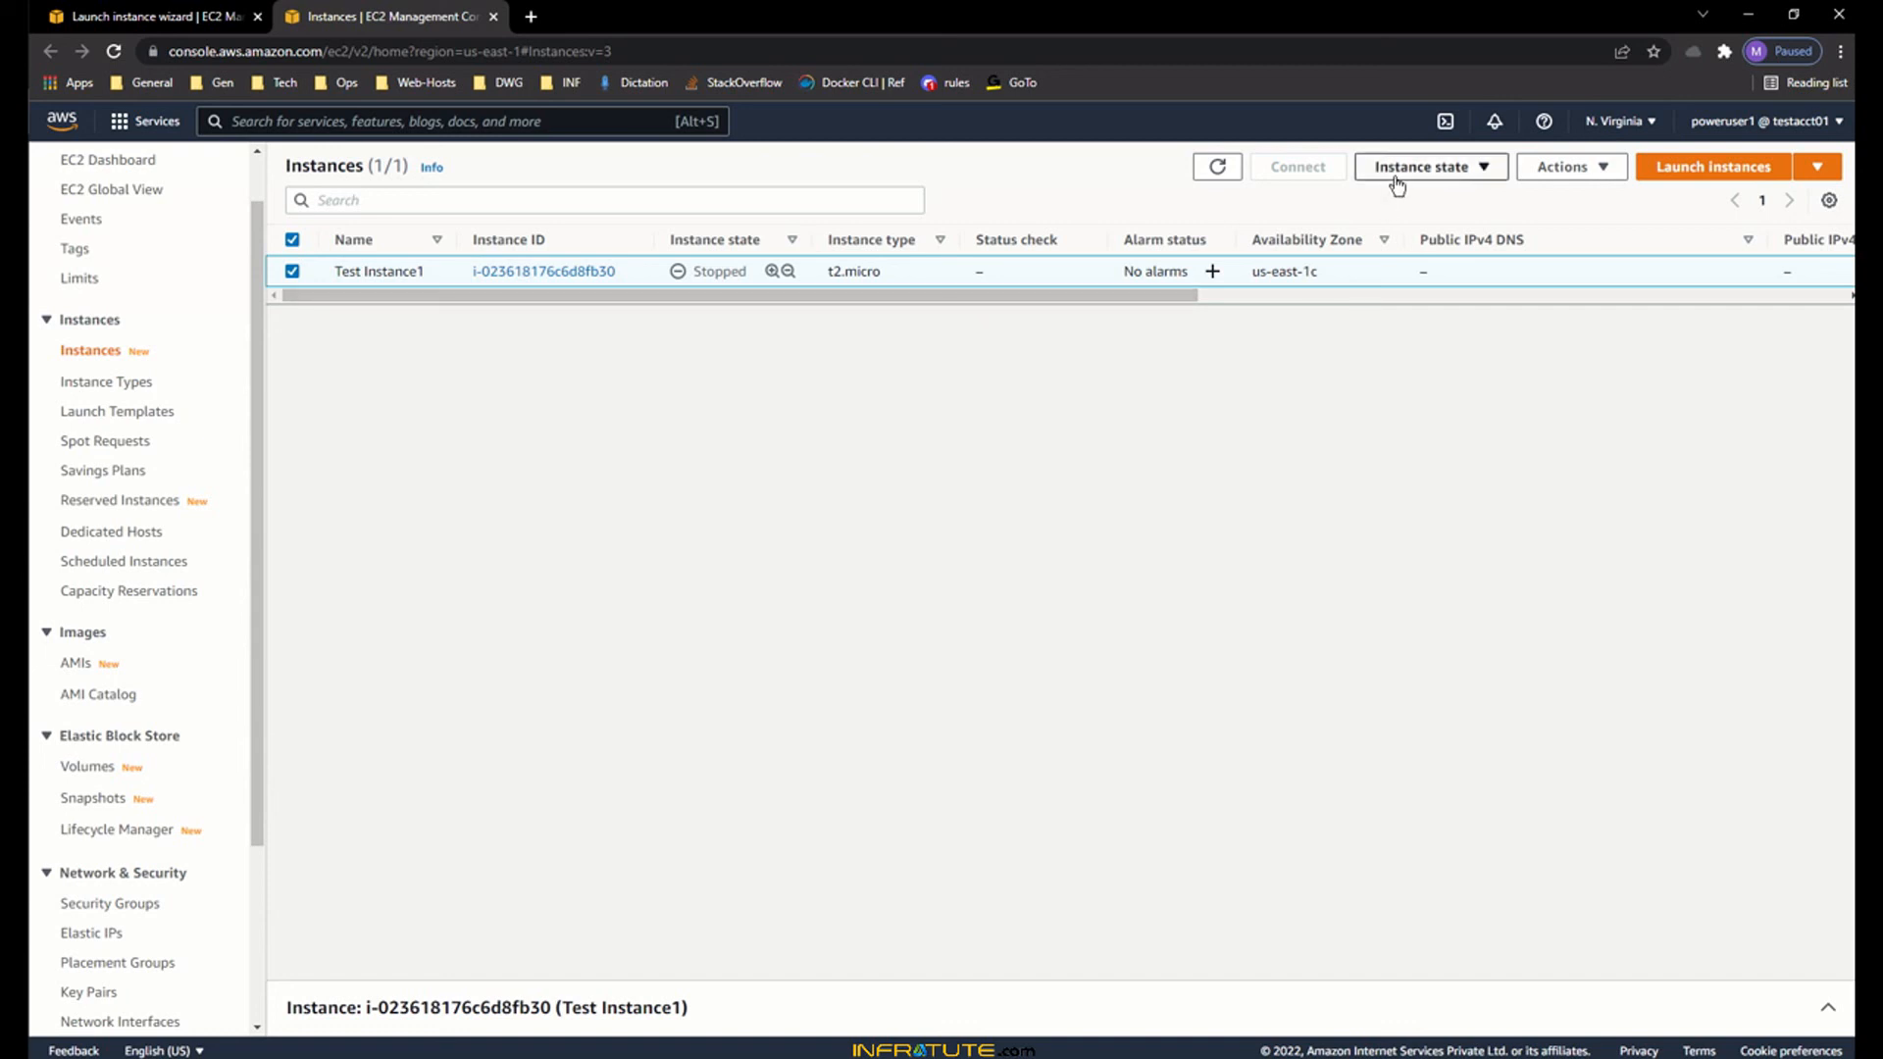
- Open the Elastic Block Store volumes page in a new browser tab and return to the instances list
right_click(101, 767)
click(147, 779)
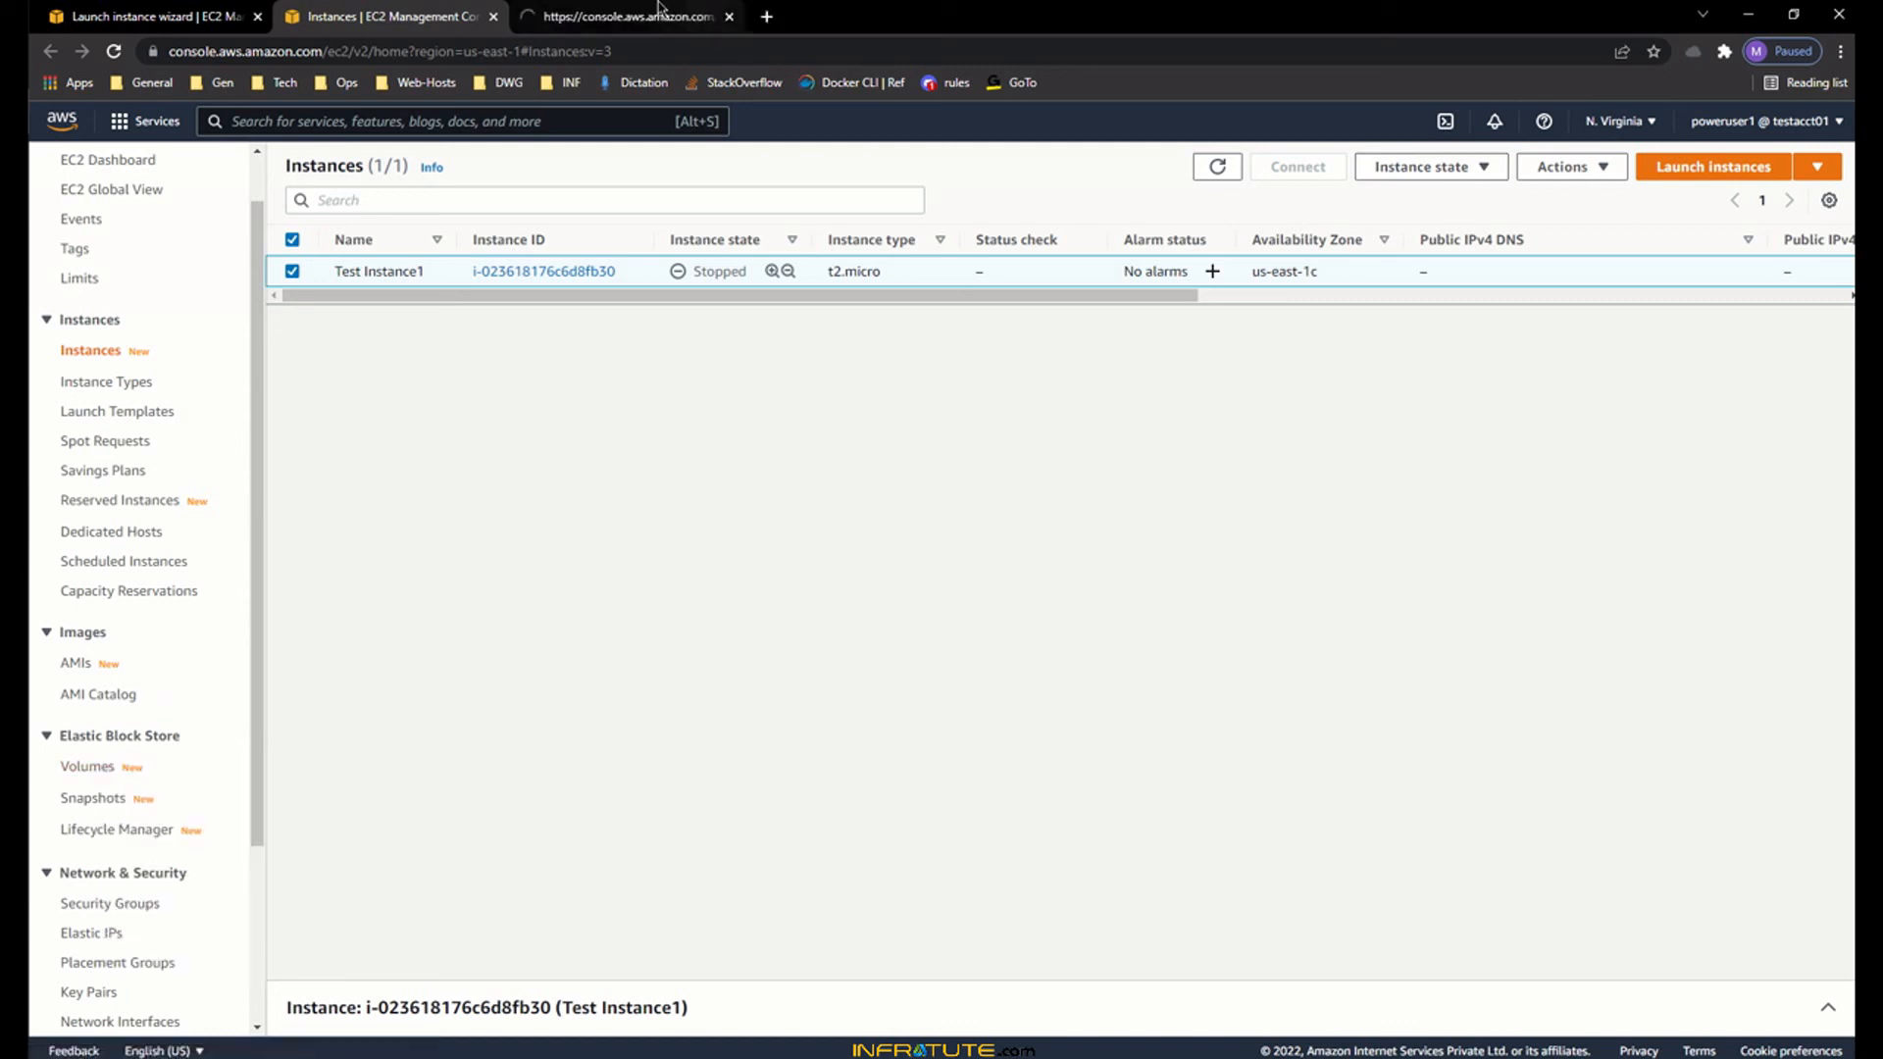
click(713, 8)
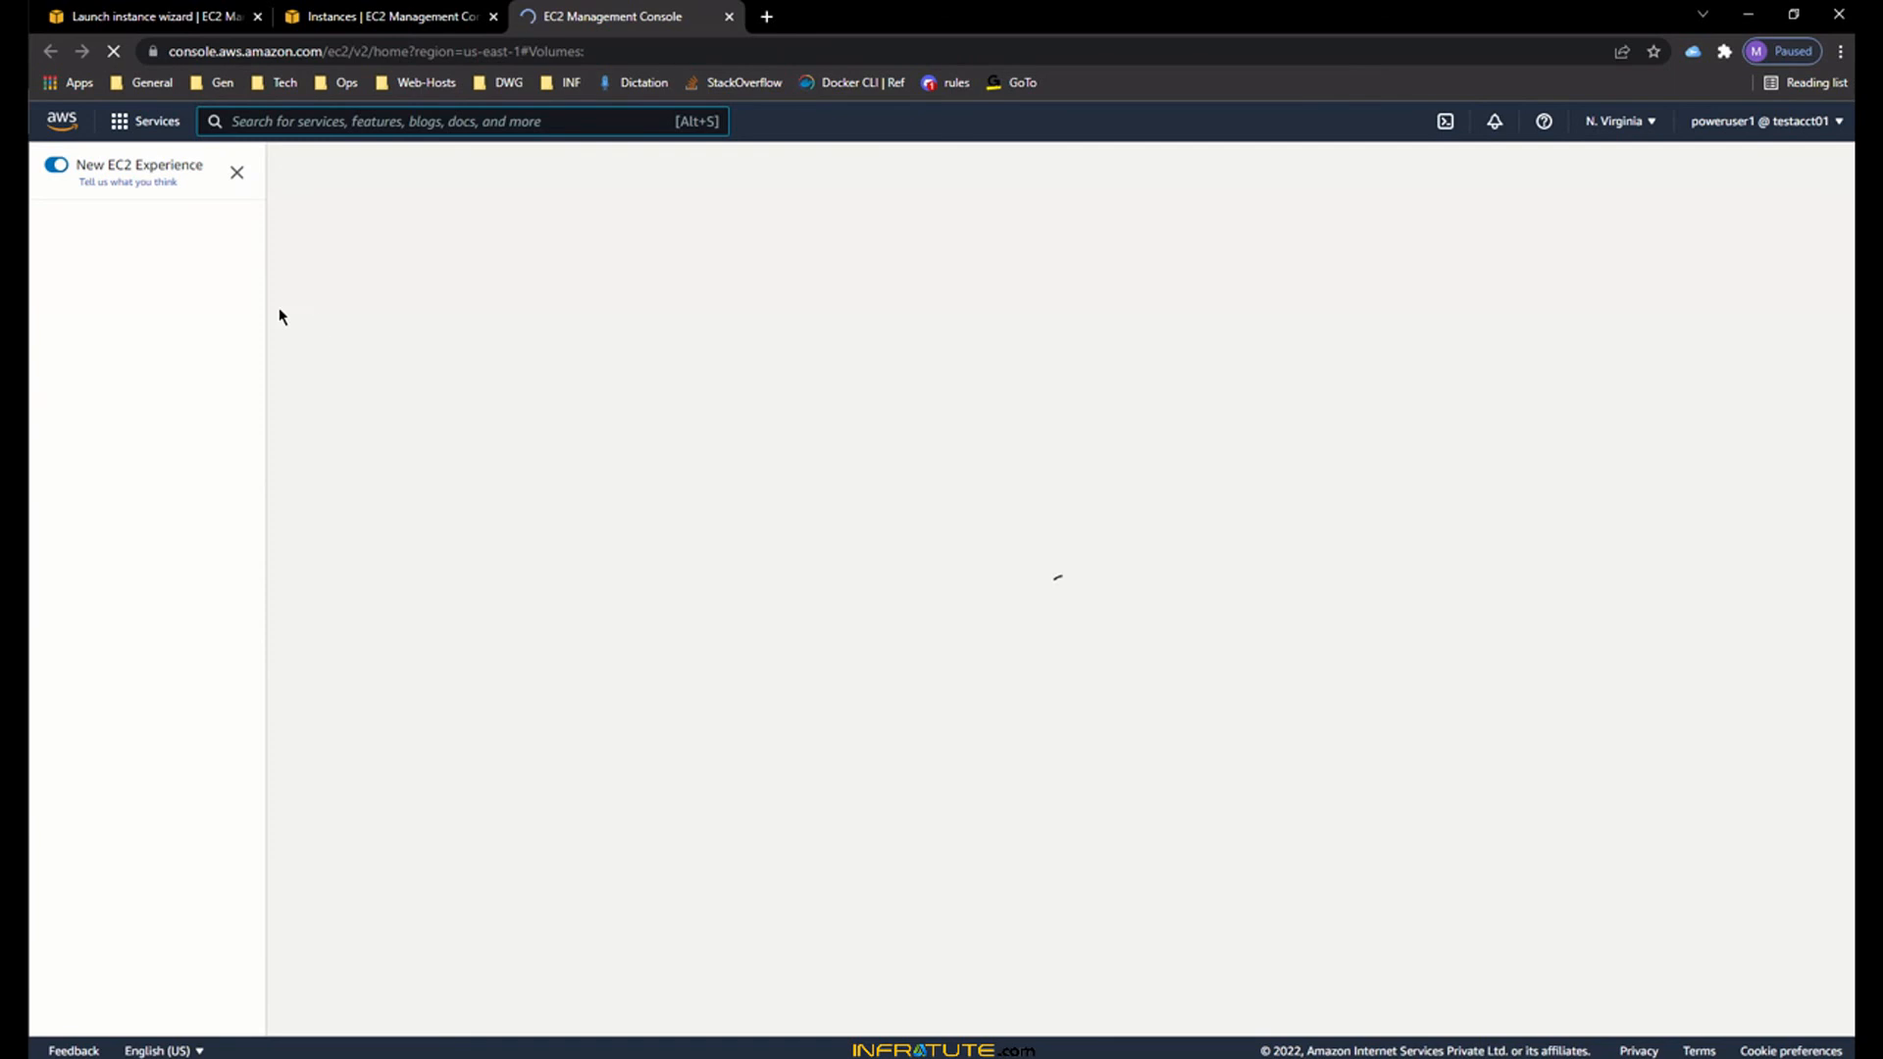
click(384, 14)
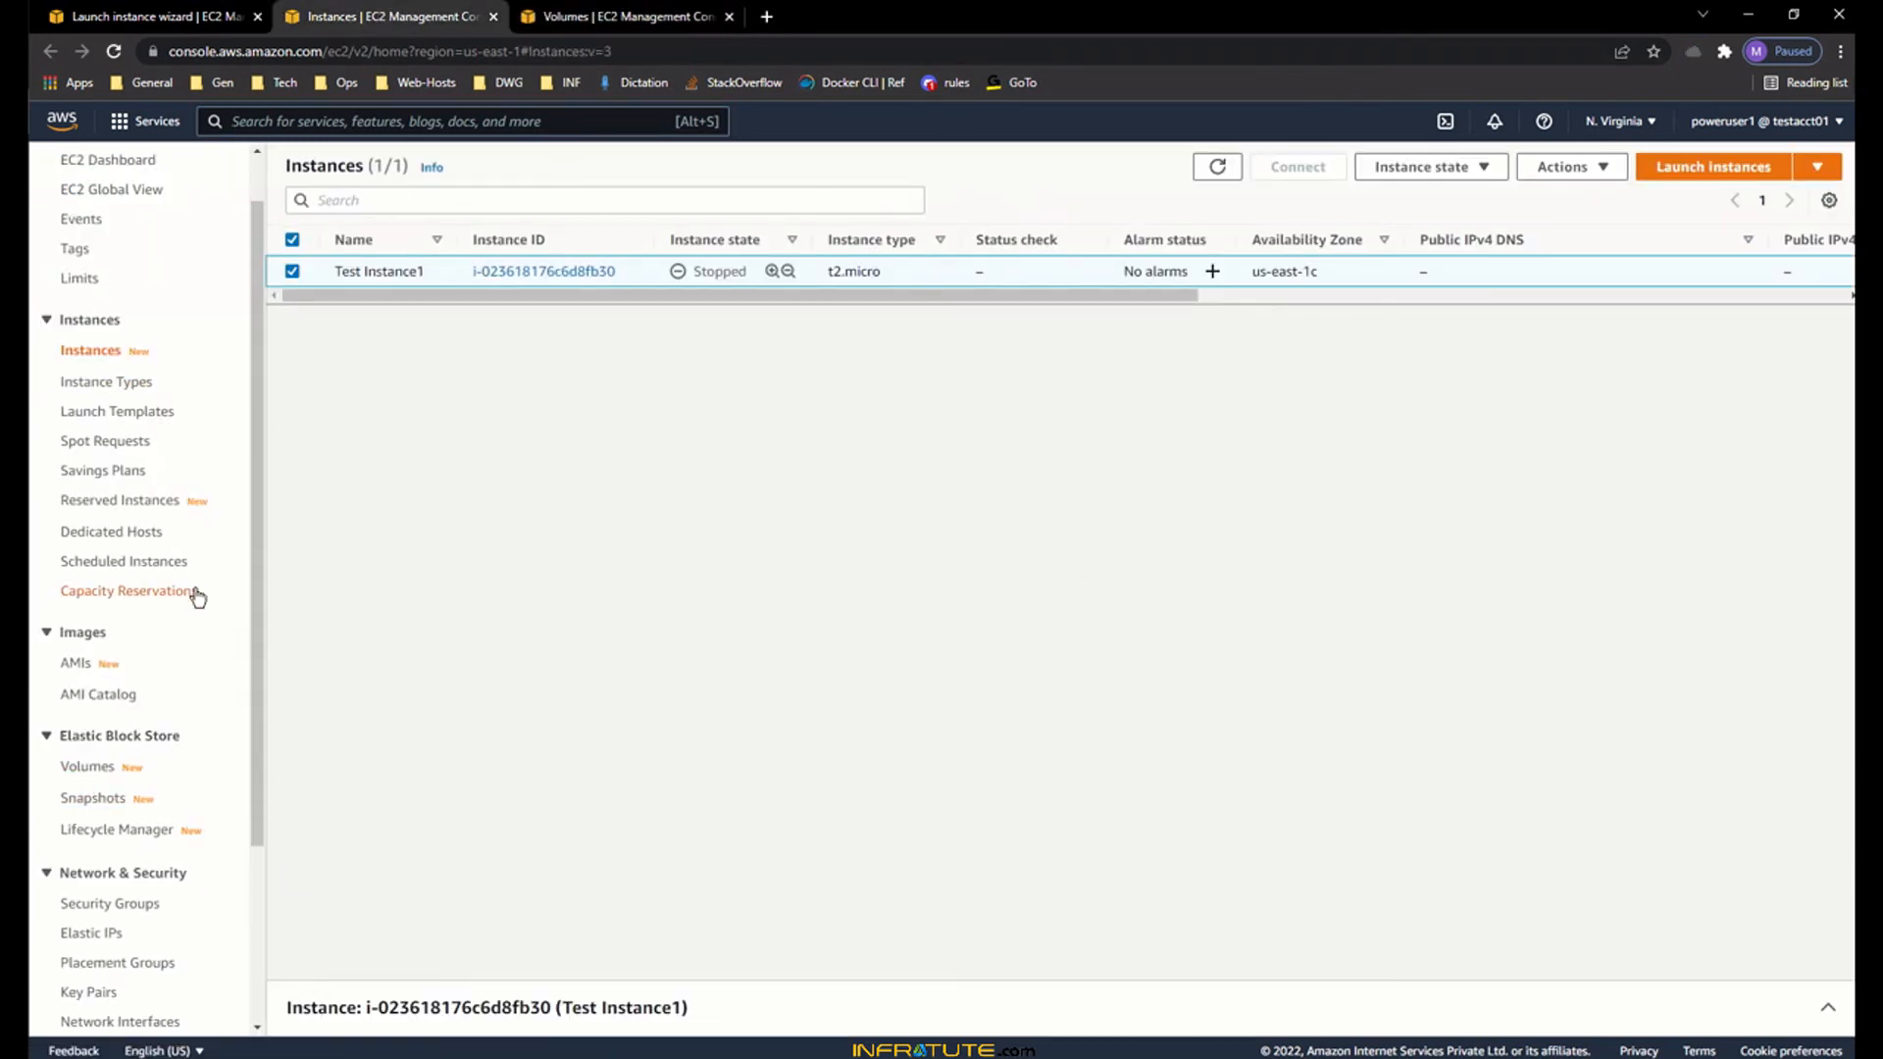
scroll(196, 595, up, 1)
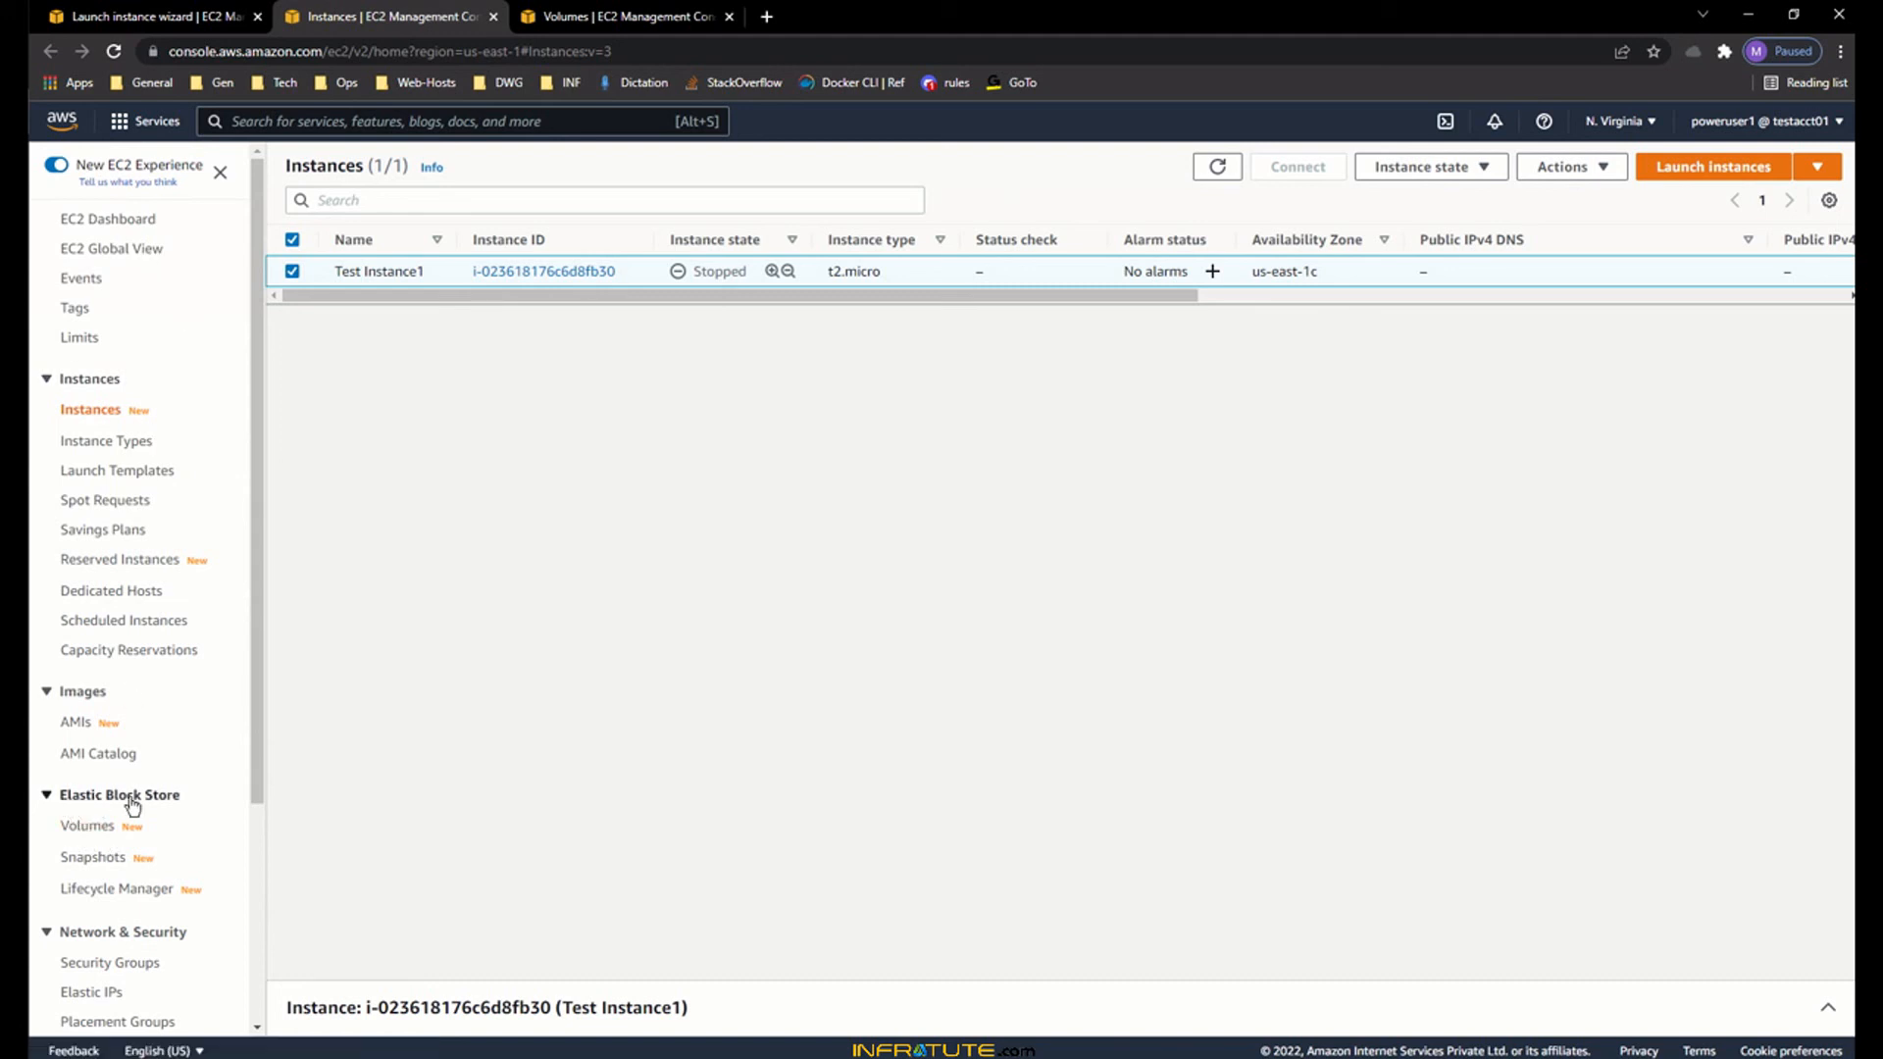
- Switch to the volumes list and check the volume's state and attached instance
click(628, 16)
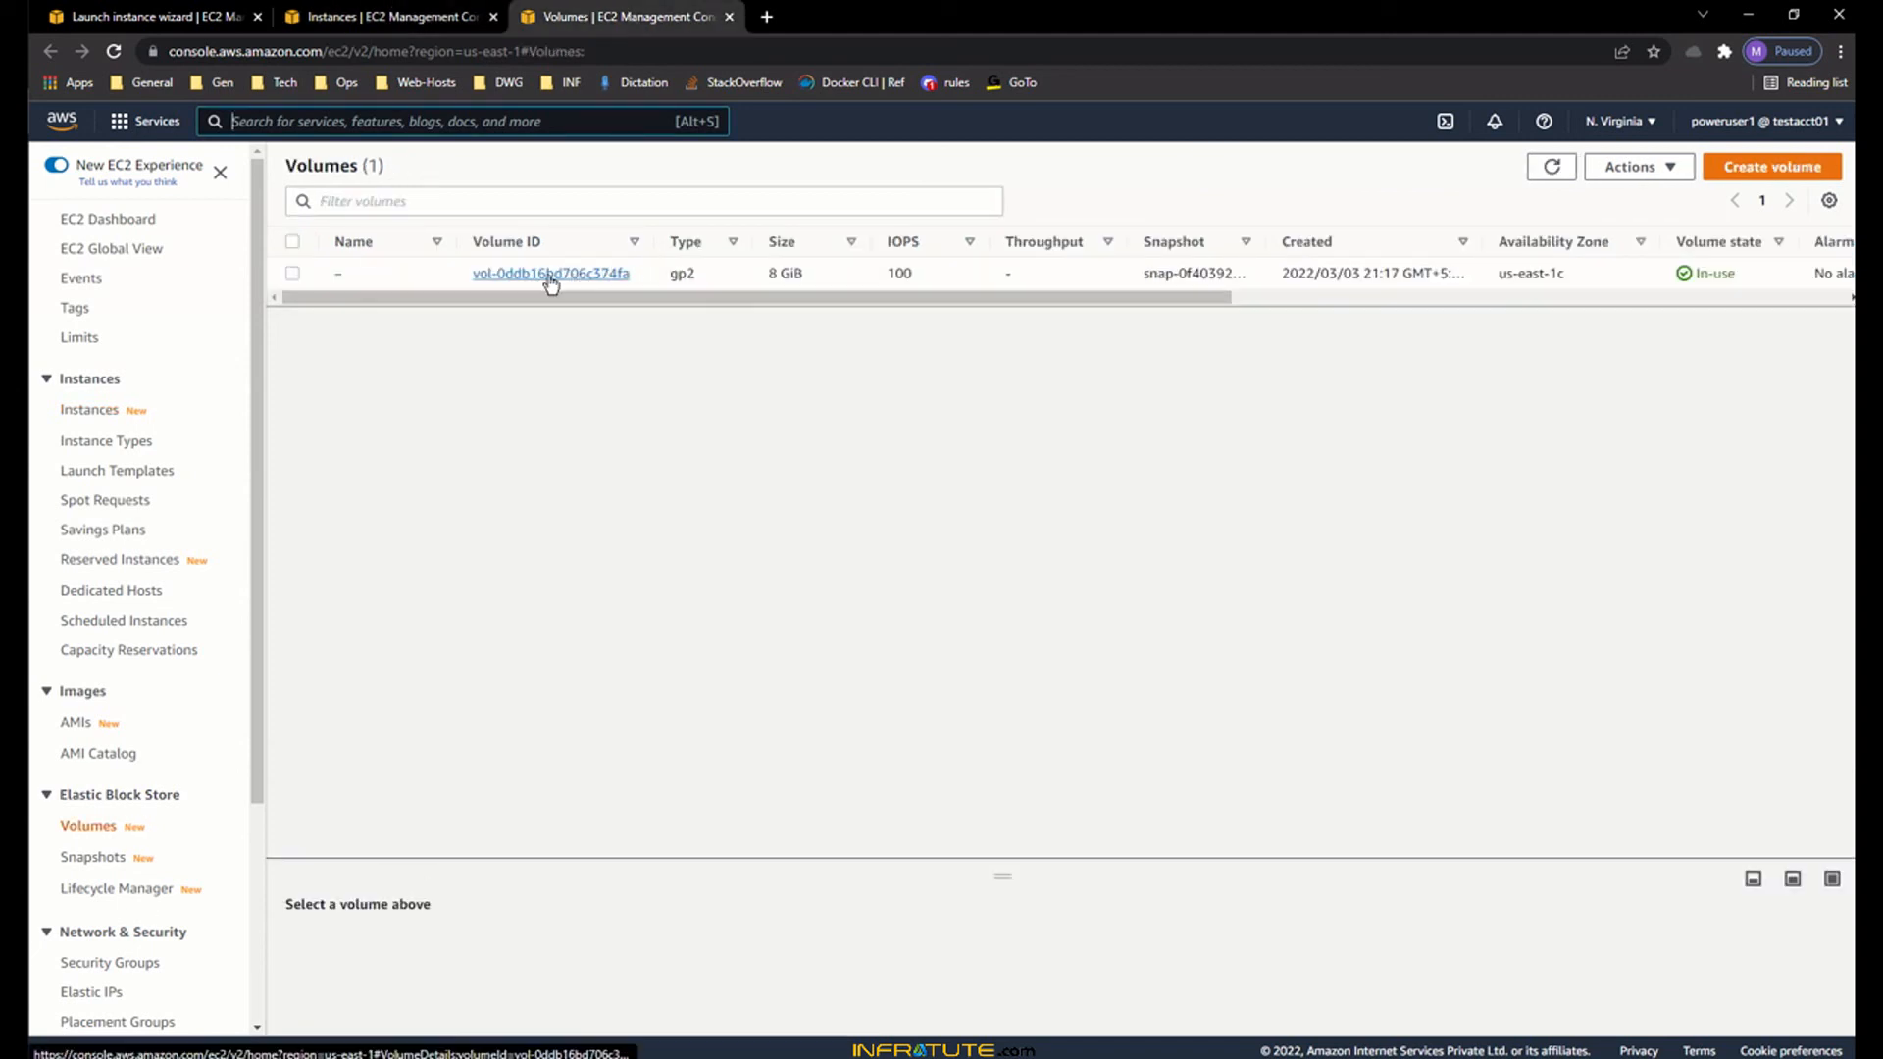
drag(925, 298, 1357, 307)
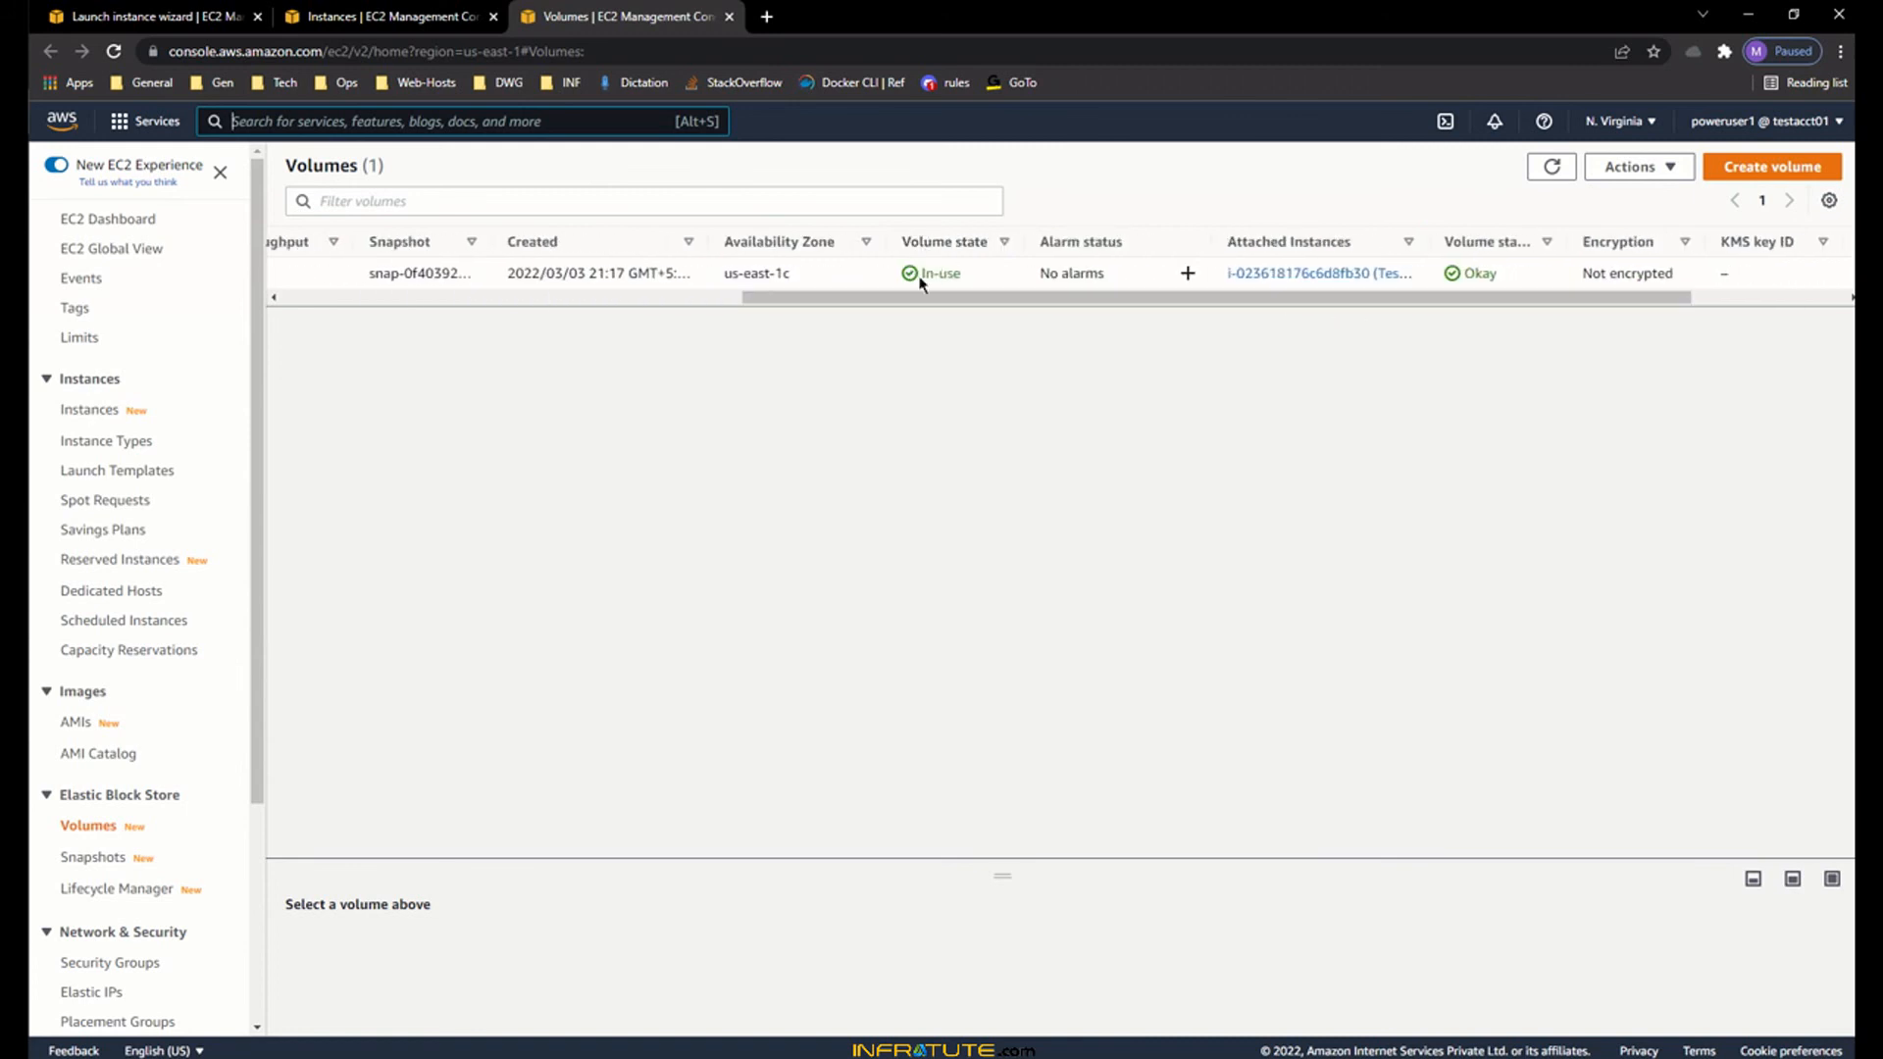
drag(922, 280, 977, 283)
click(977, 284)
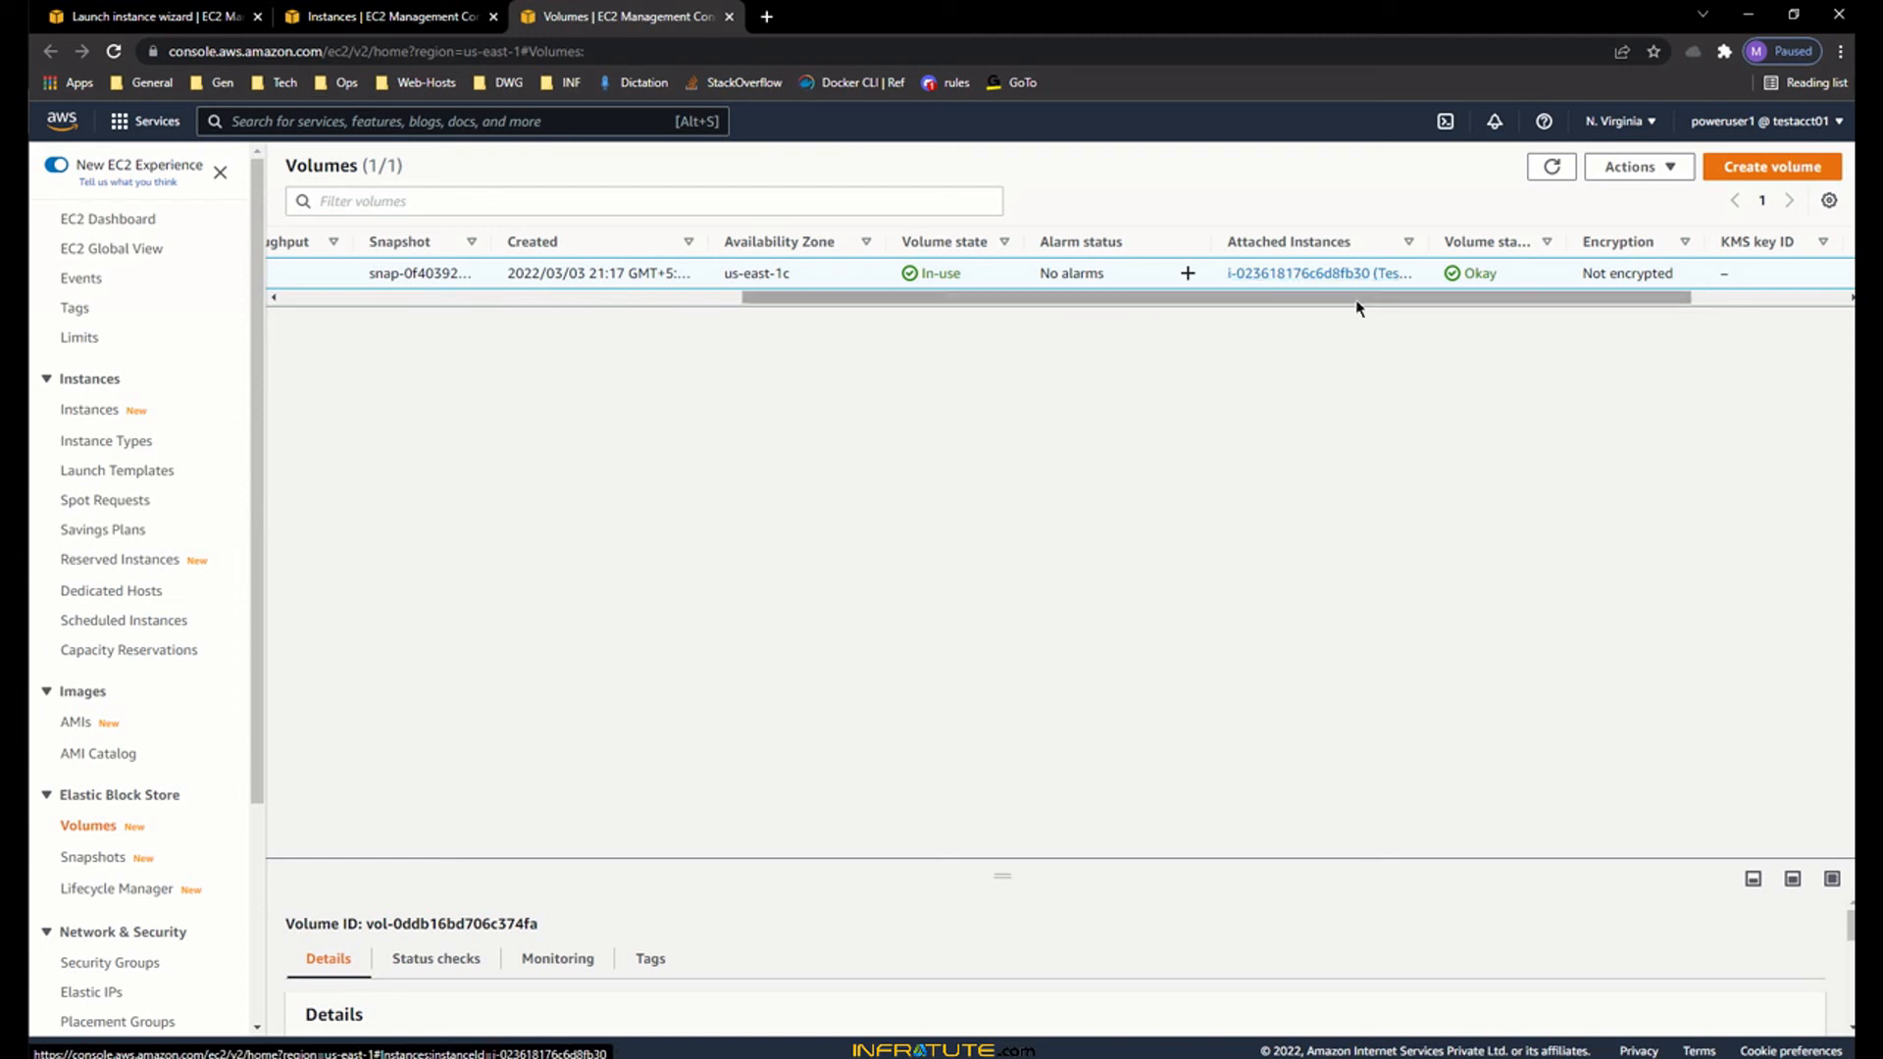
- Clear the selection of the 8 GiB volume and return to the instances list
drag(1379, 304, 757, 307)
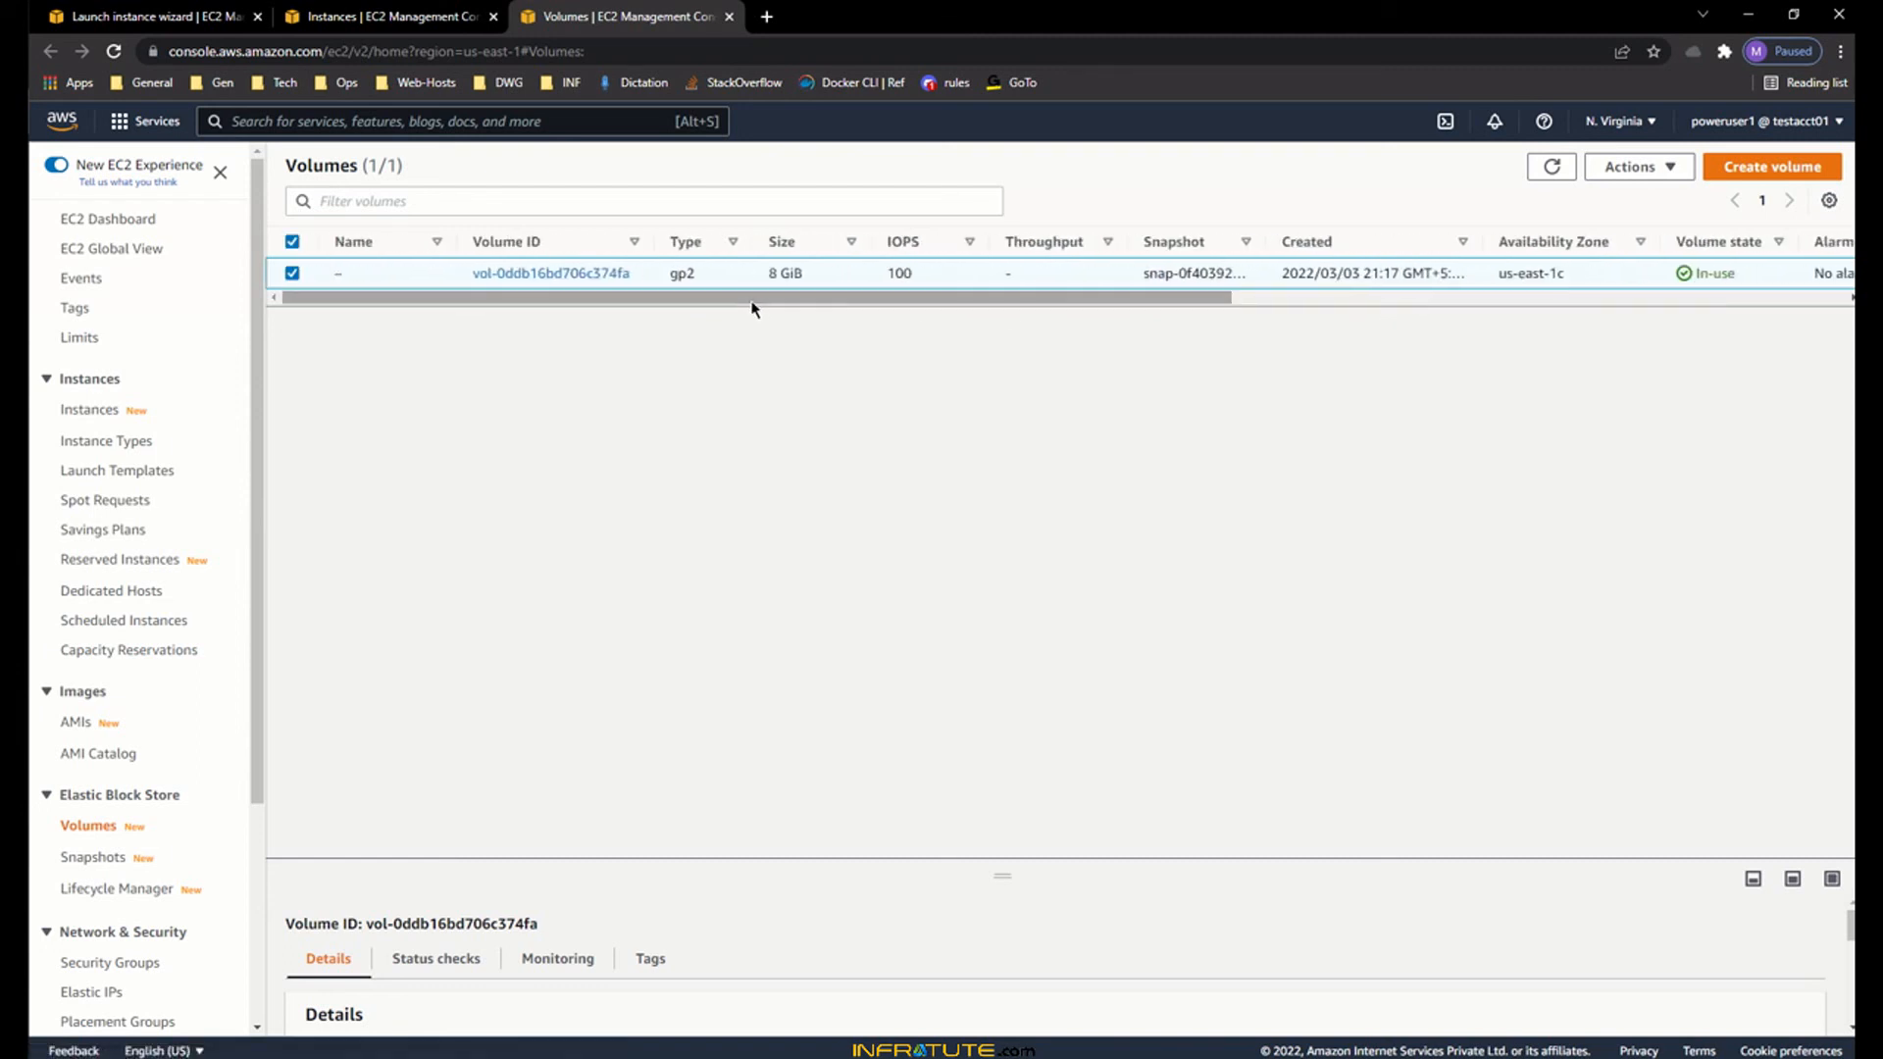
click(292, 276)
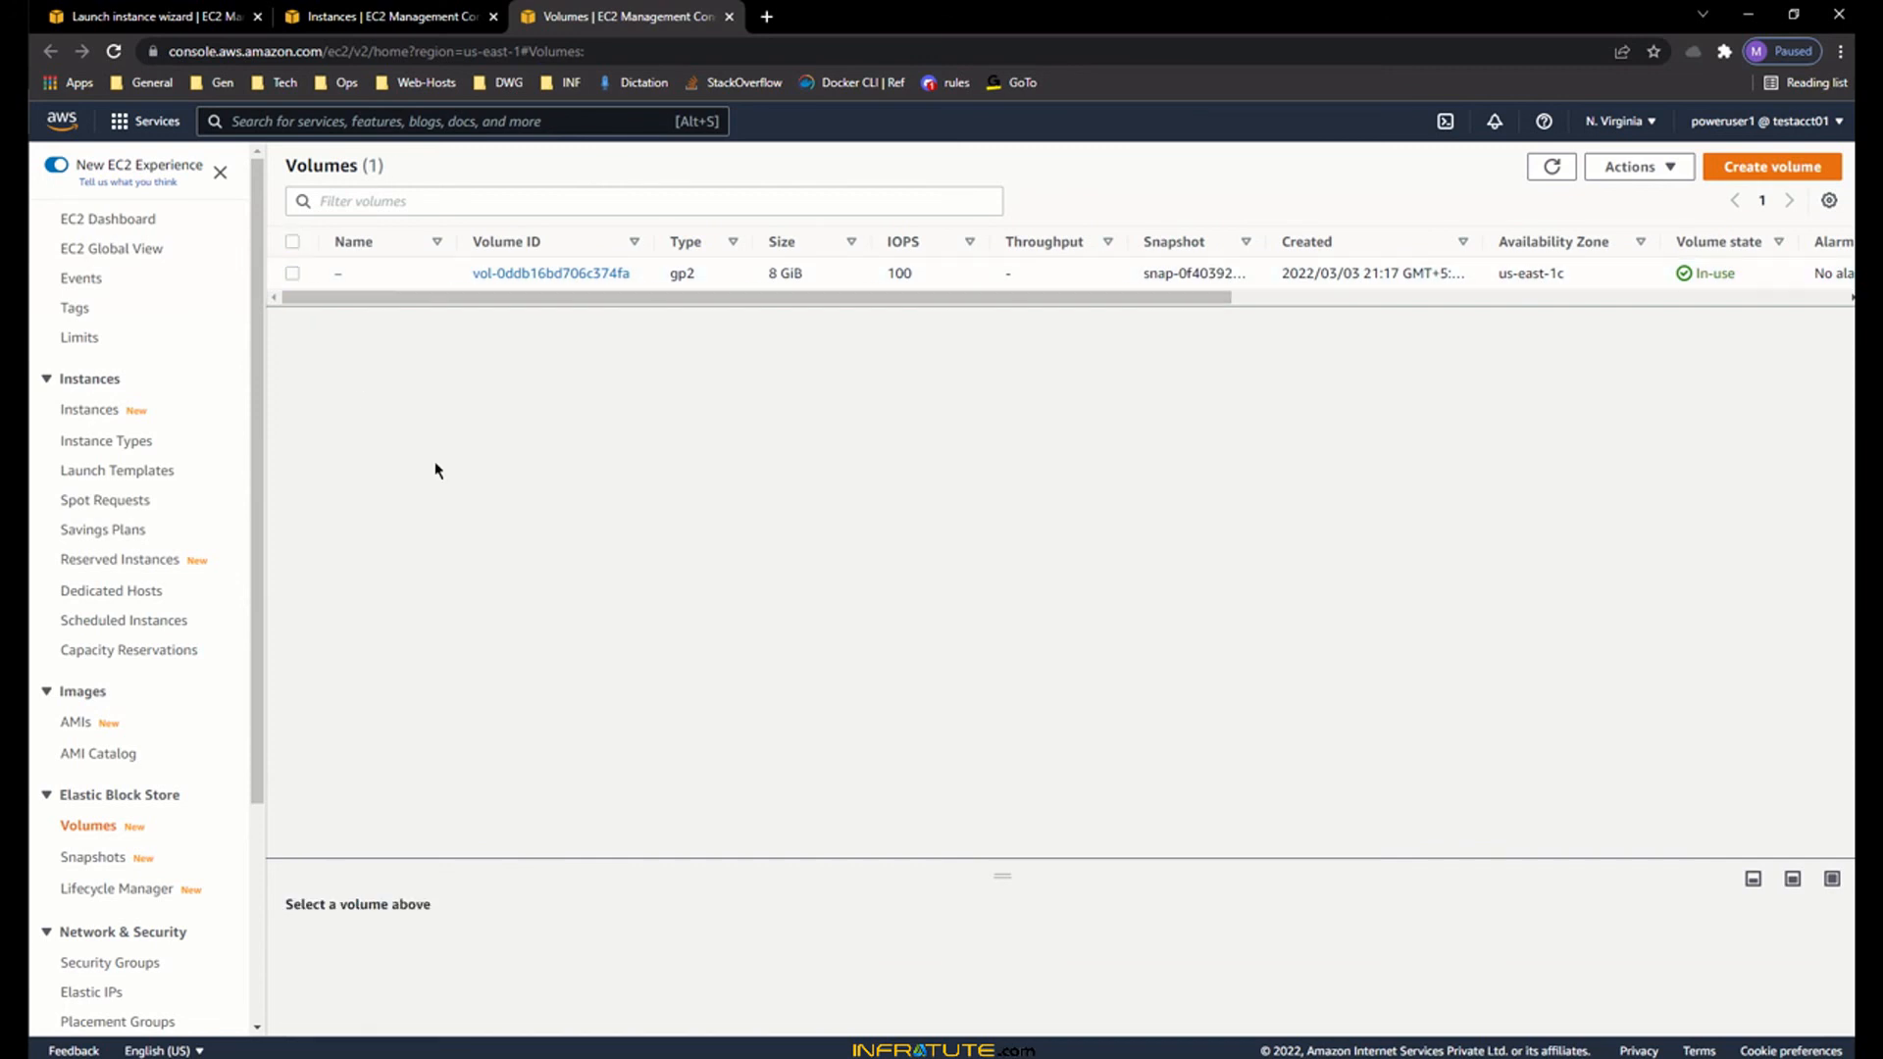
click(351, 16)
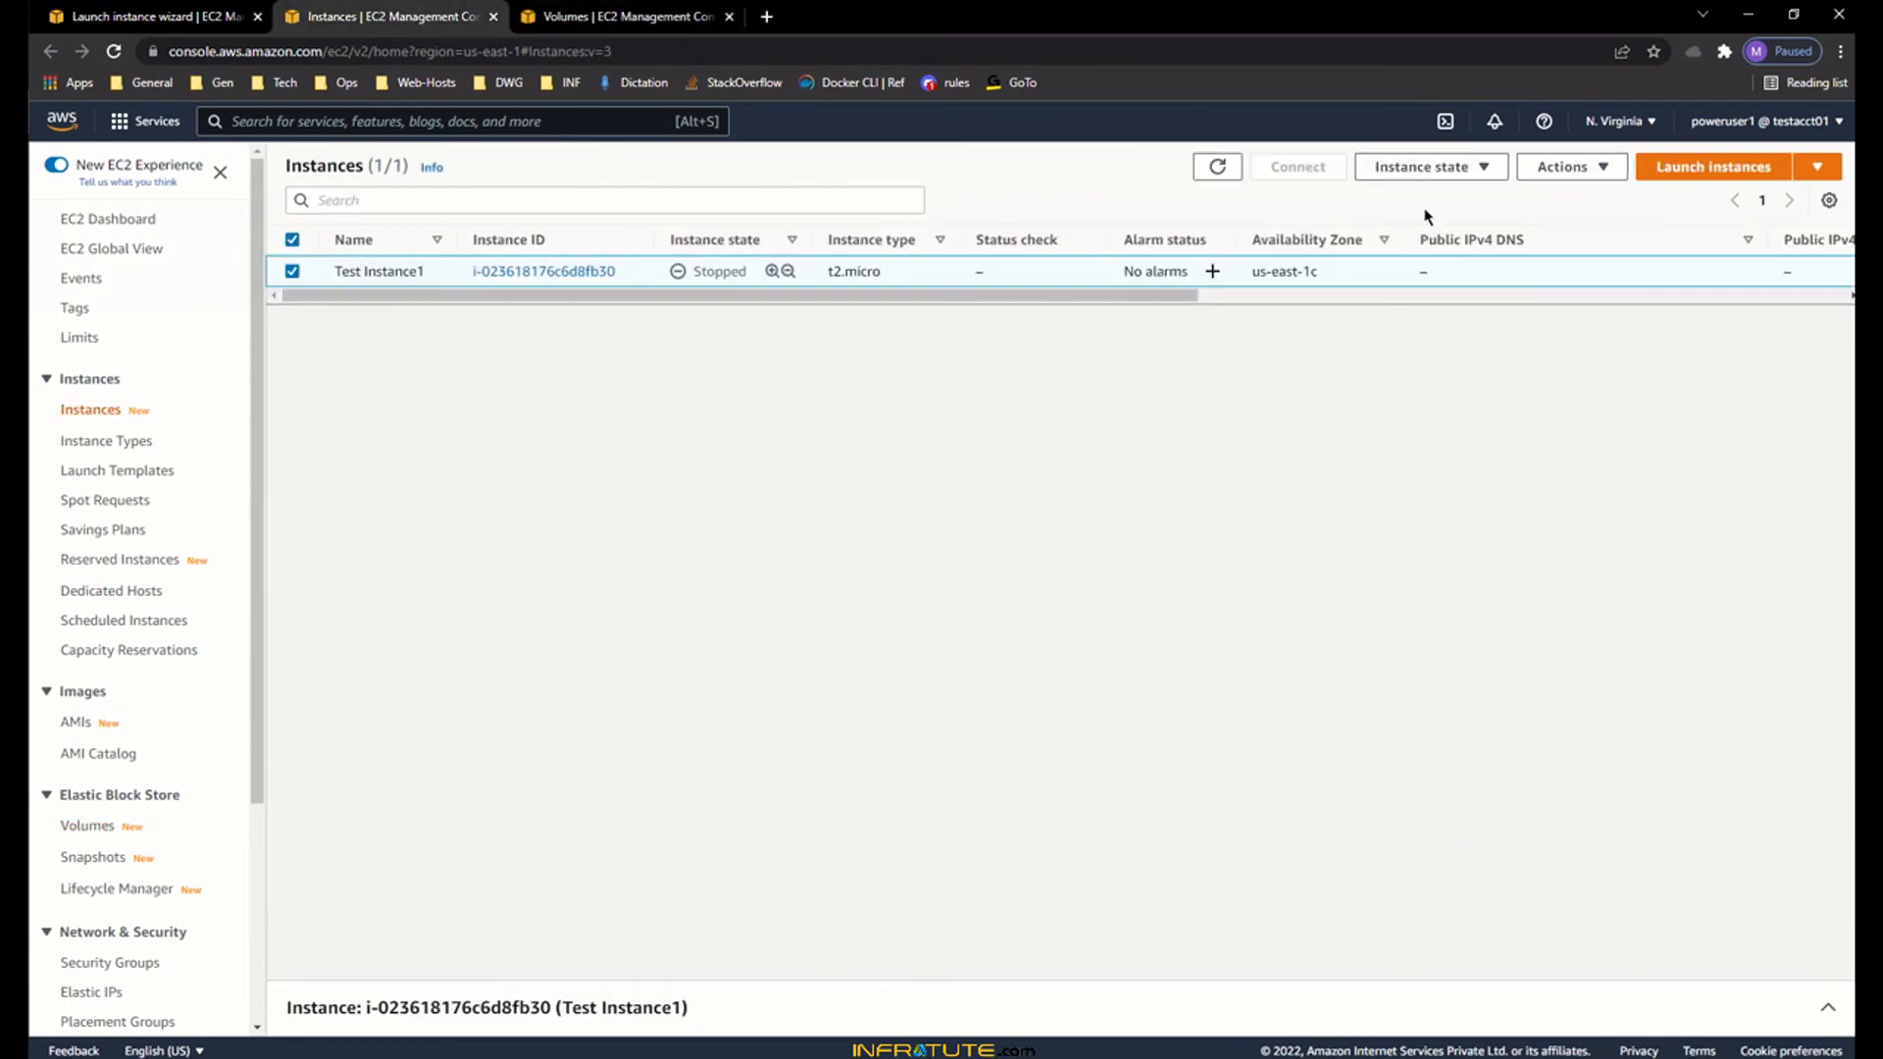
- Terminate Test Instance1, reviewing the Delete EBS volumes details before confirming
click(1455, 174)
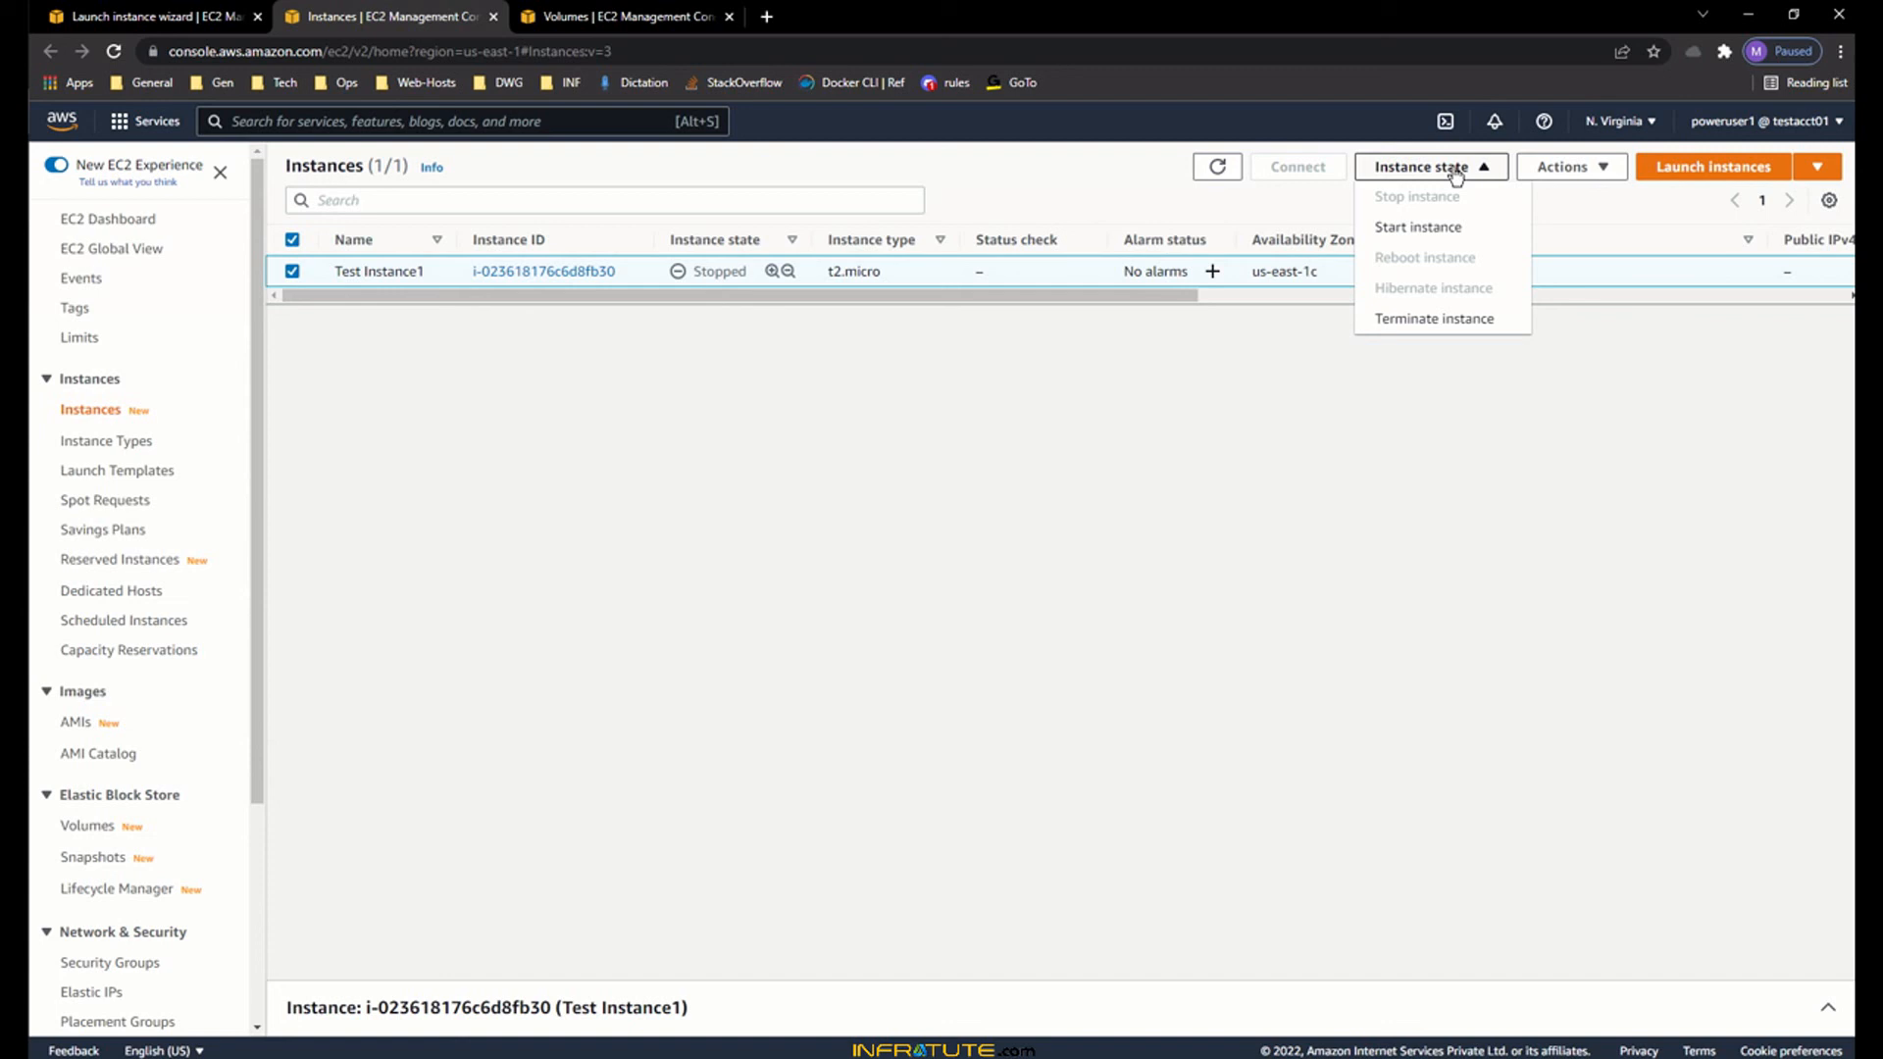
click(1434, 320)
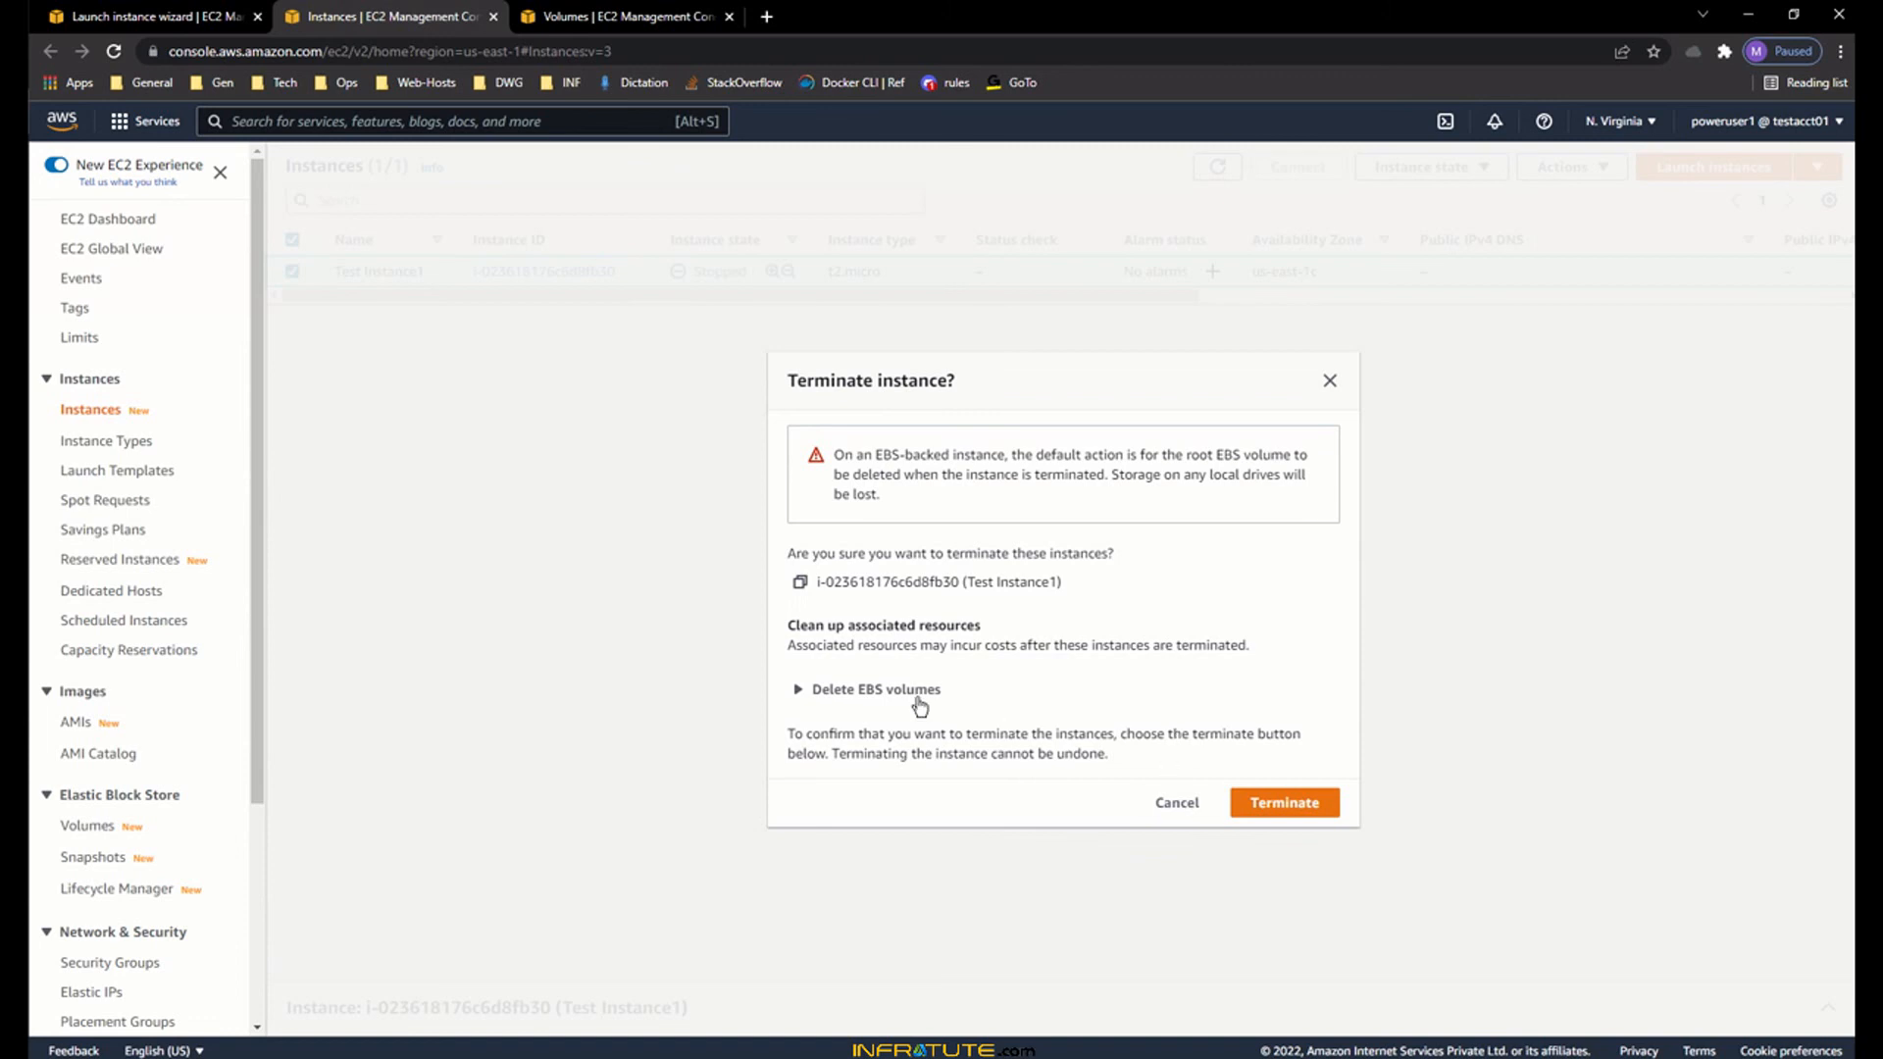
click(911, 697)
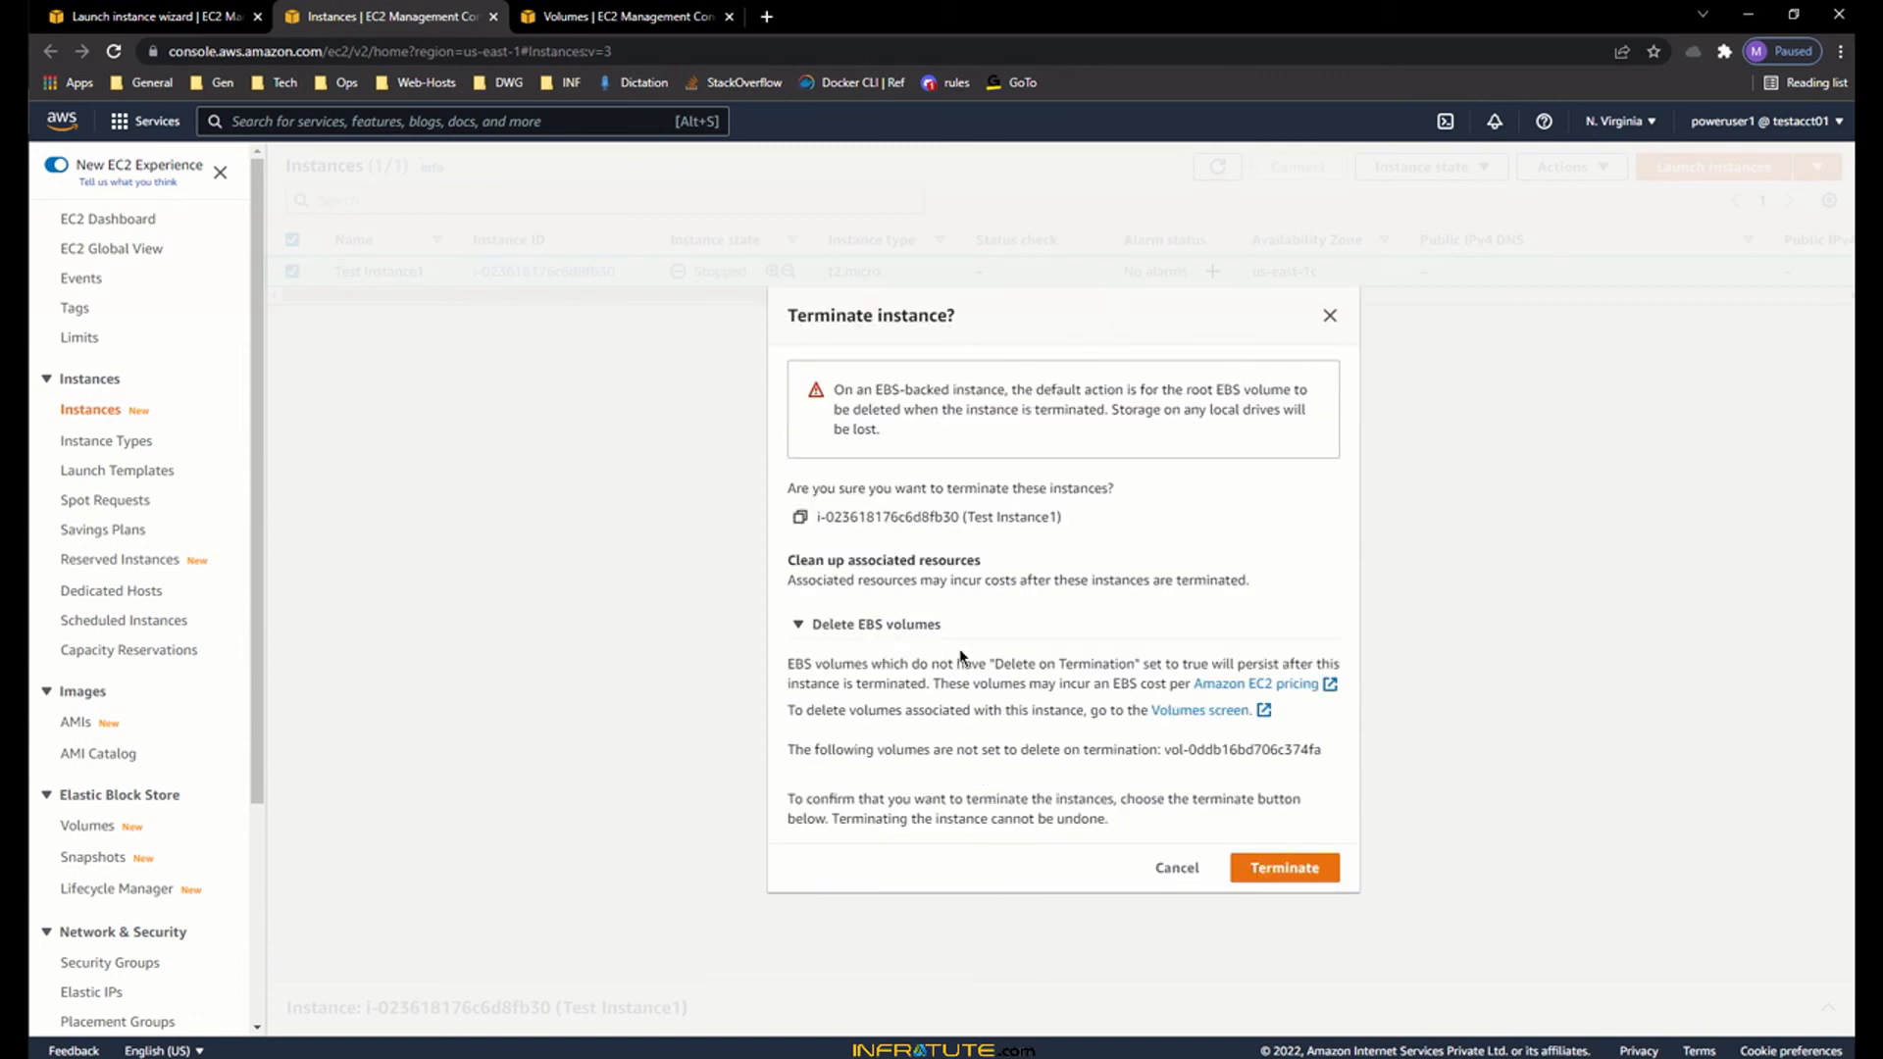
click(1302, 865)
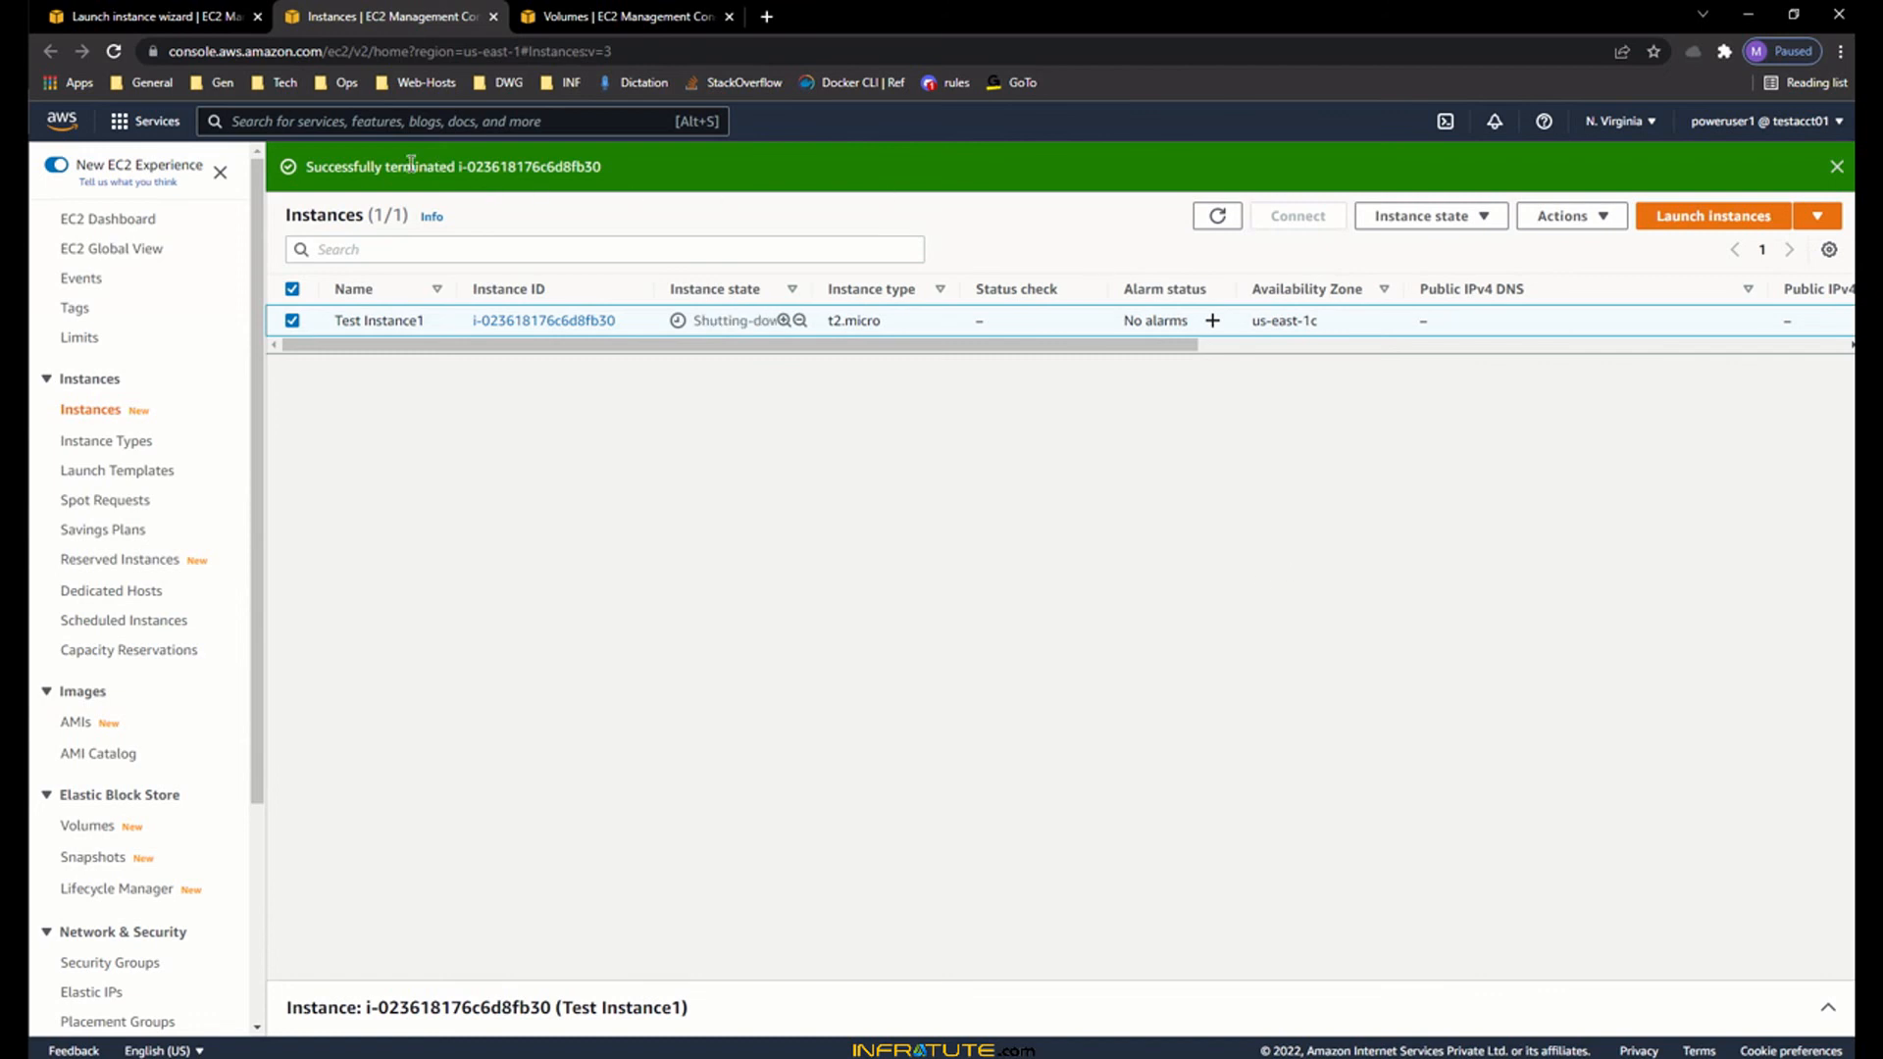
- Read and dismiss the termination notice, and check Test Instance1's instance state
drag(383, 166, 605, 166)
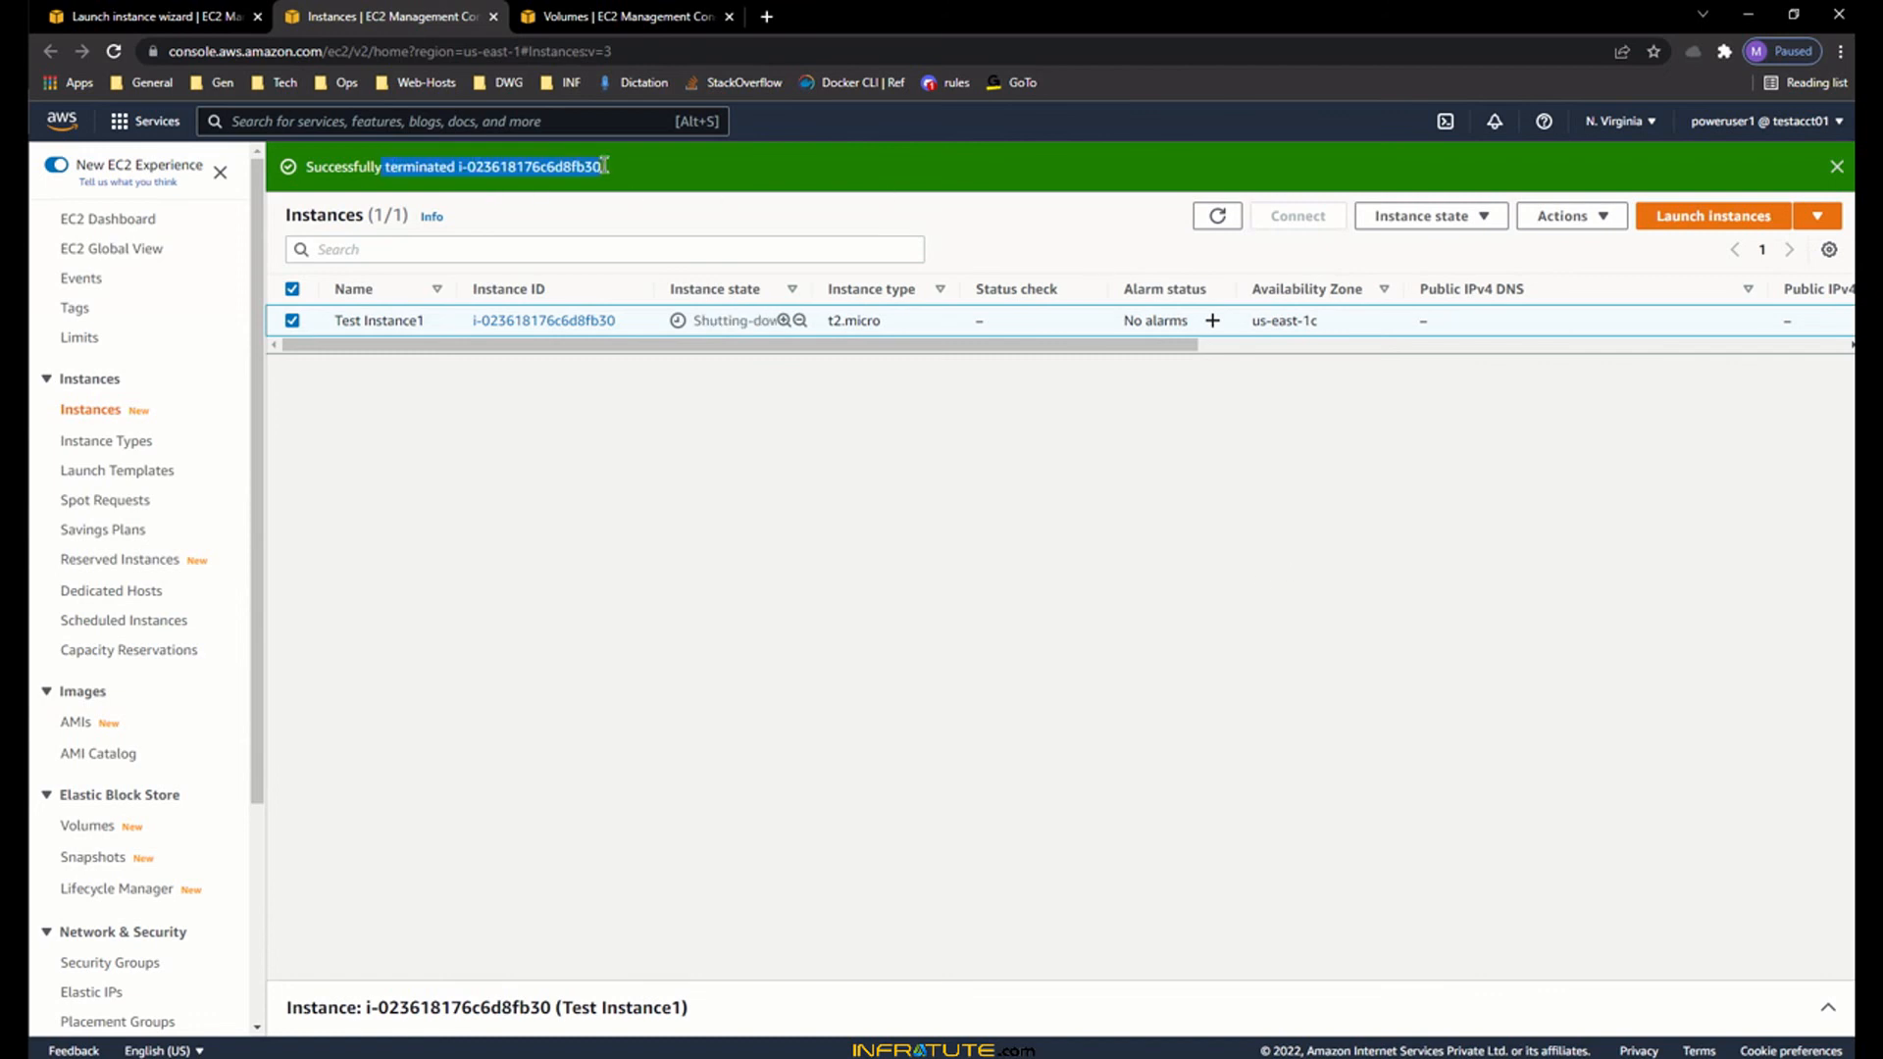
click(1837, 165)
drag(692, 275, 752, 274)
click(764, 317)
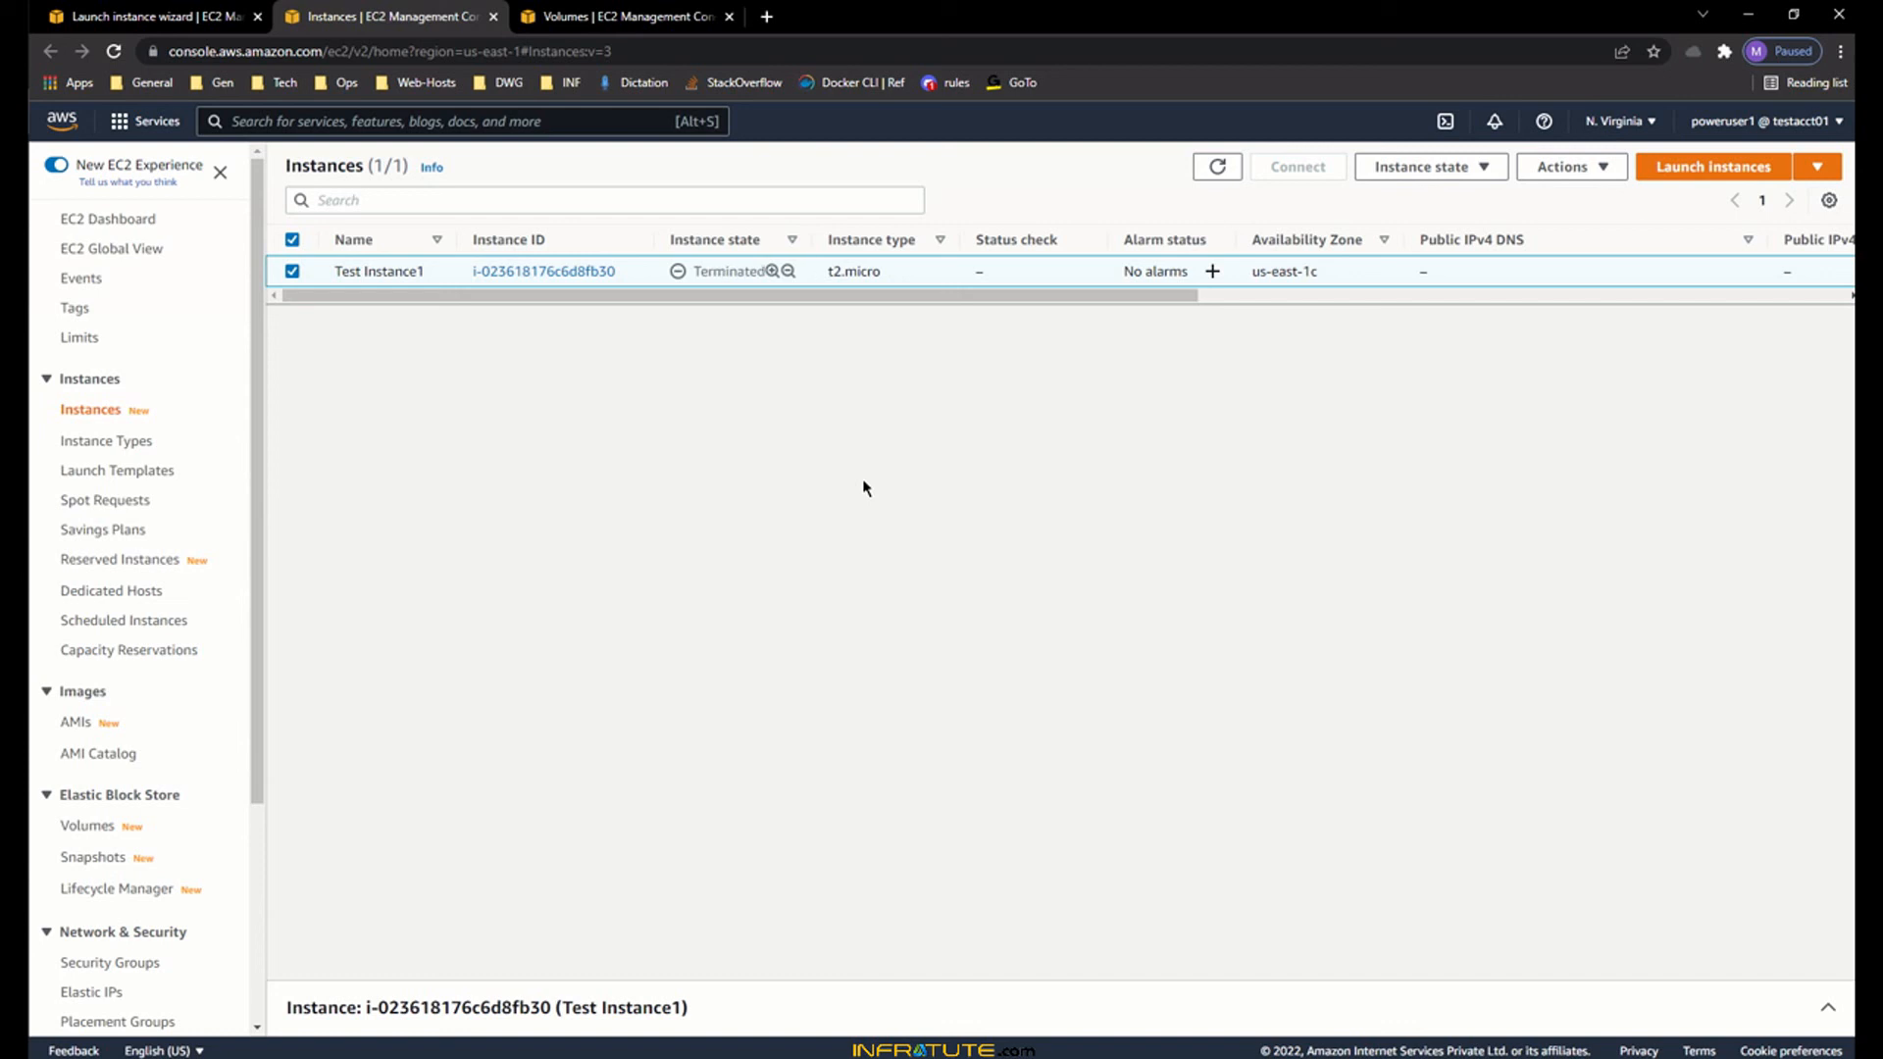
double_click(695, 270)
click(738, 341)
- Reload the volumes page and check the volume's state and attached instances
click(608, 16)
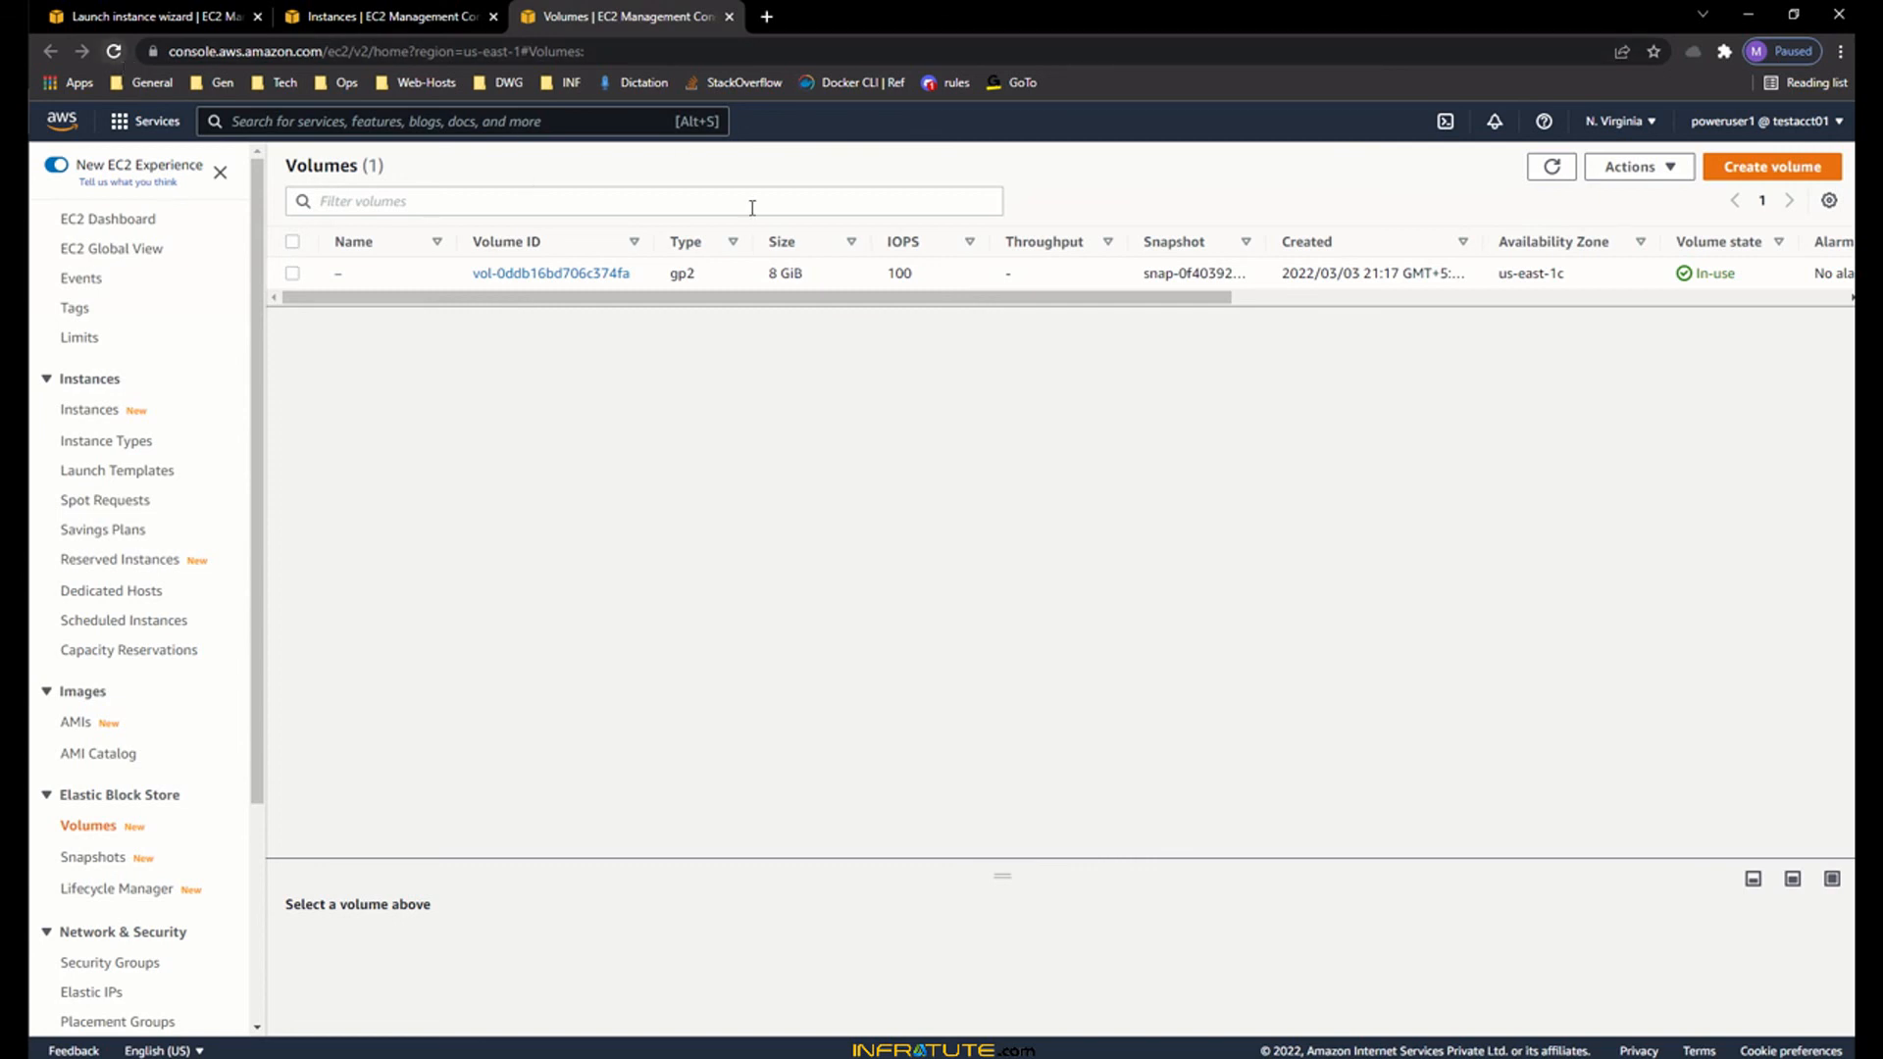
click(114, 51)
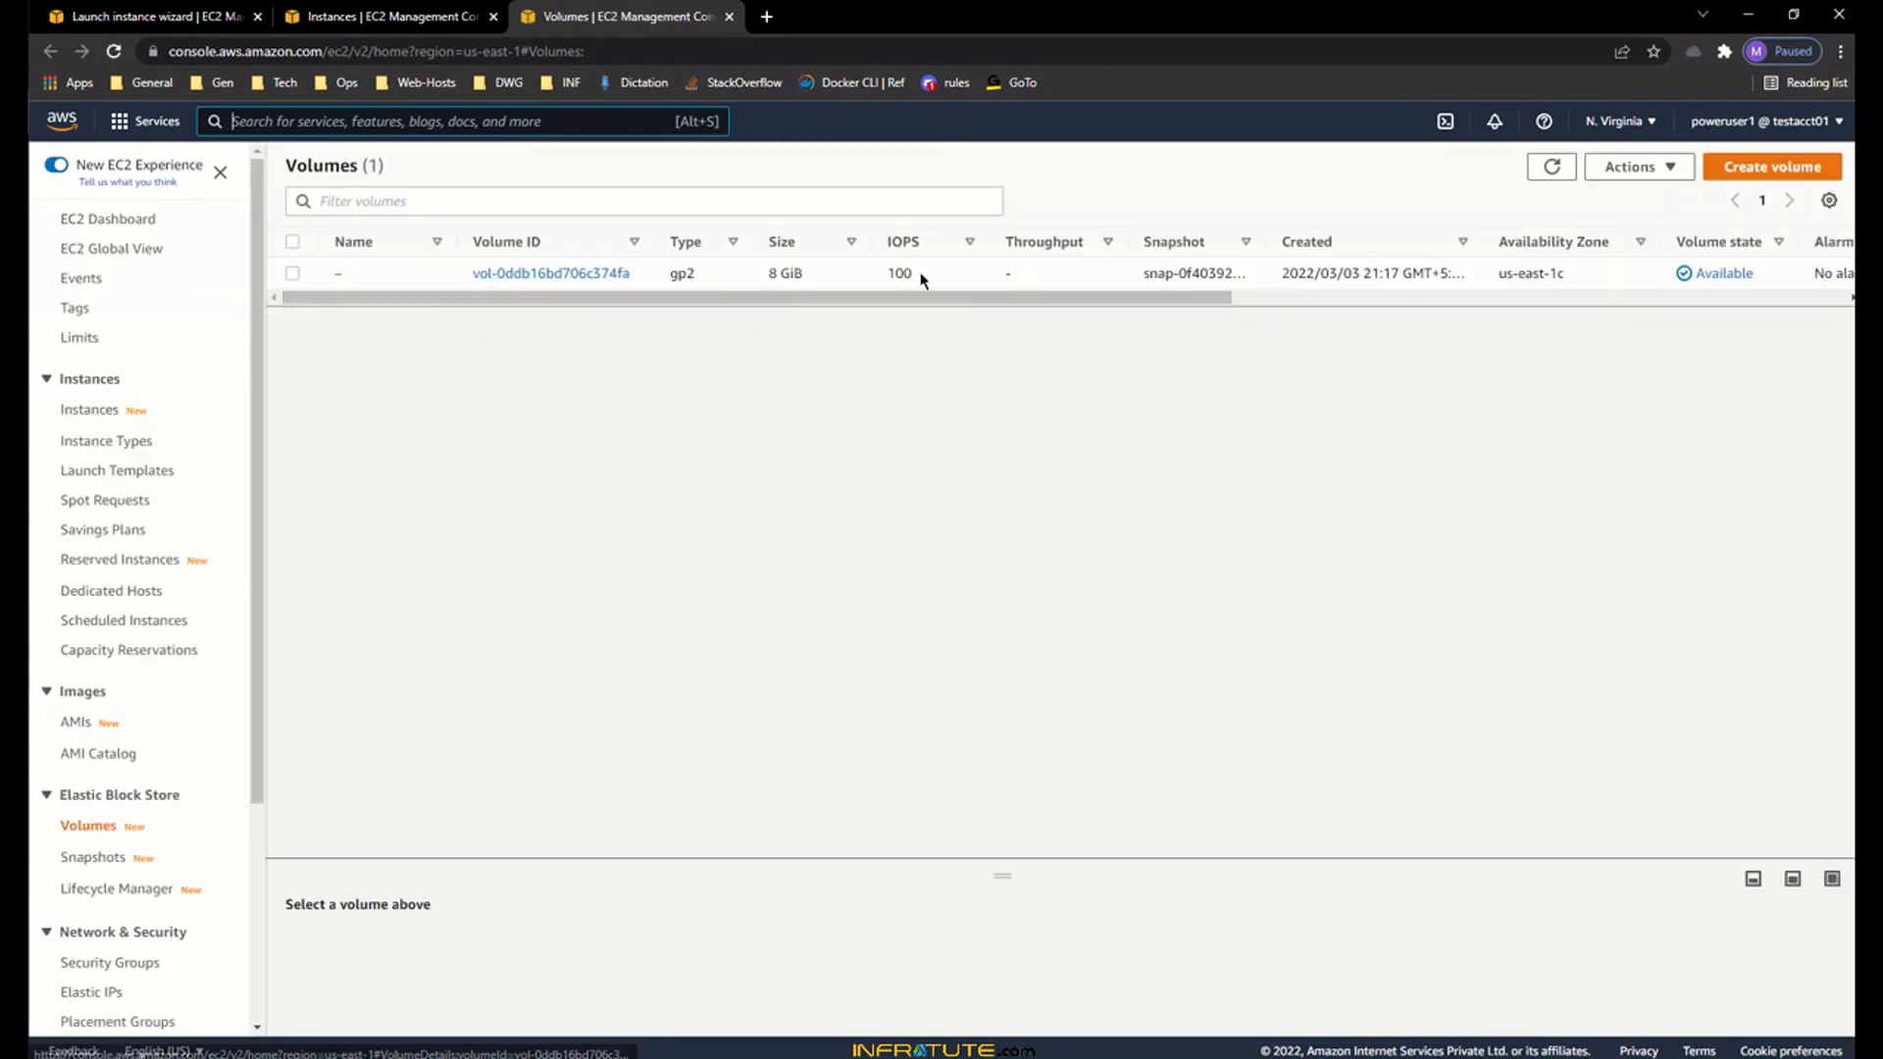
drag(1166, 303, 1695, 318)
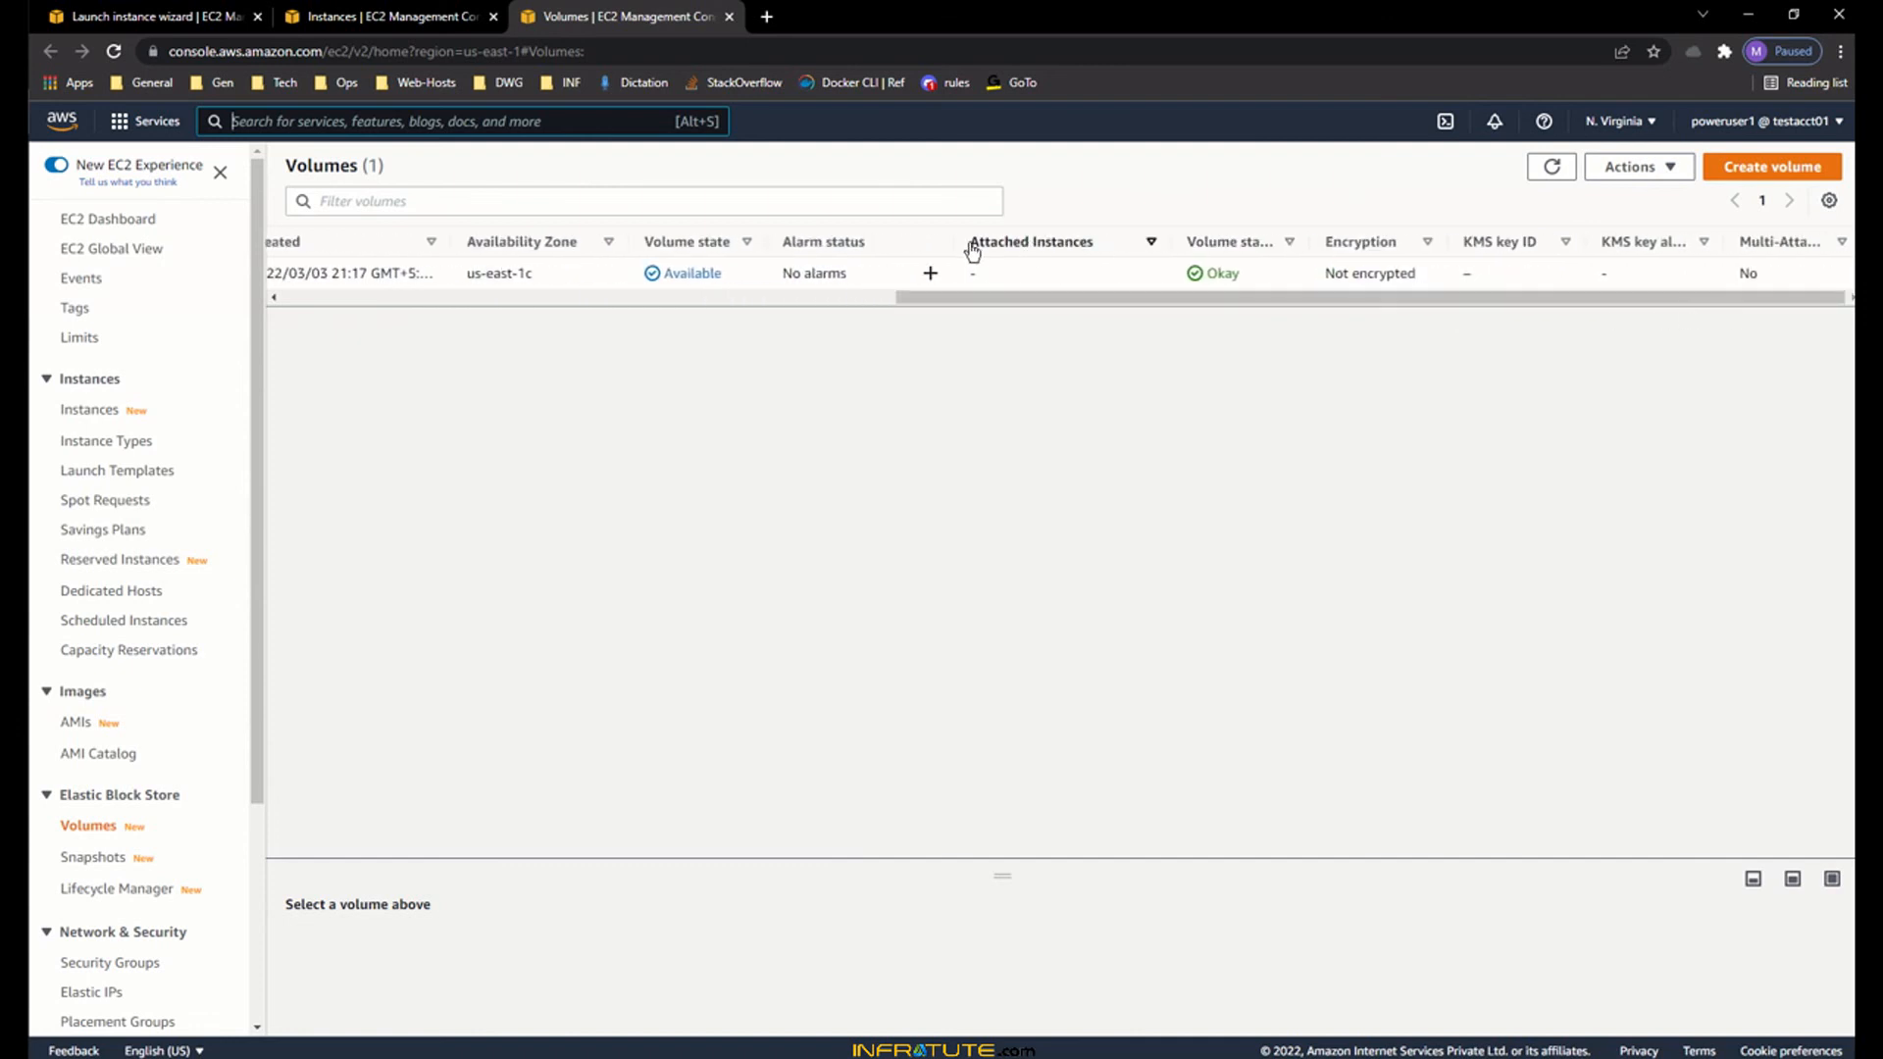
drag(1042, 301, 849, 302)
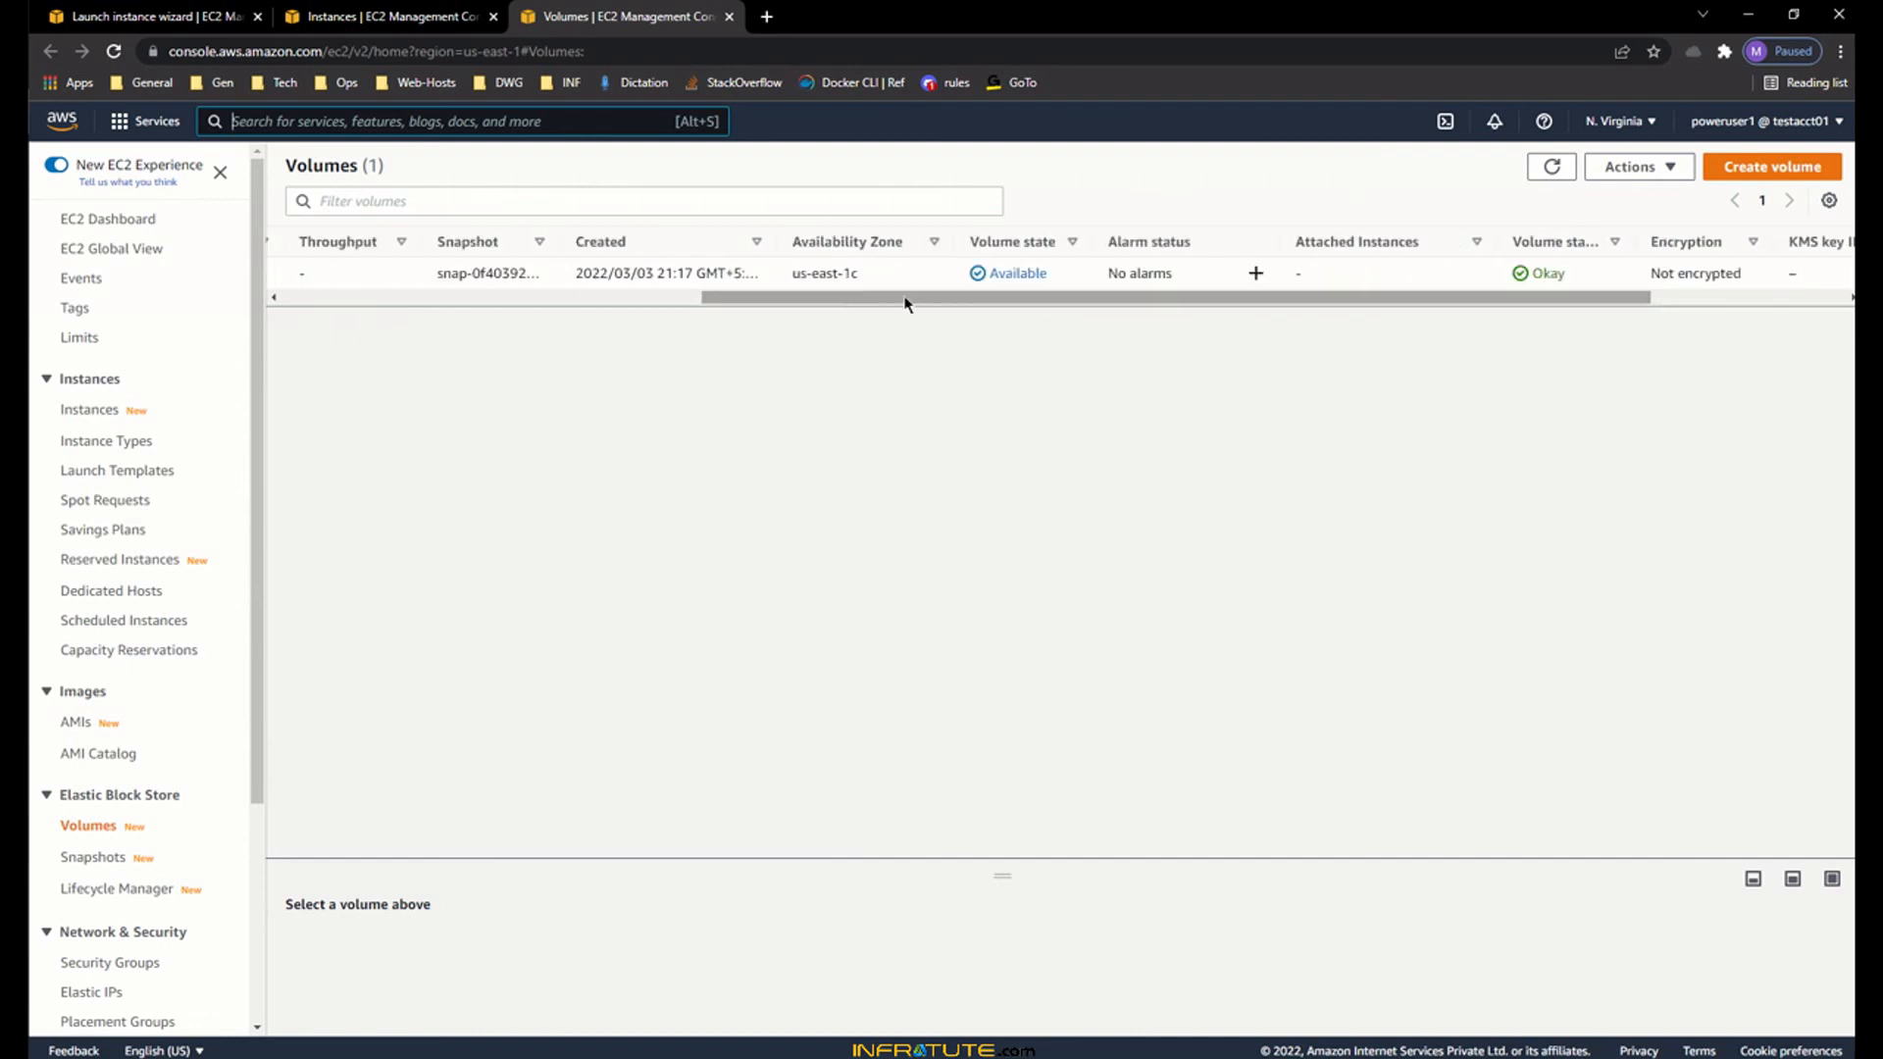
drag(991, 279, 572, 304)
- Select the 8 GiB gp2 volume and delete it, confirming the deletion
click(1061, 282)
click(998, 272)
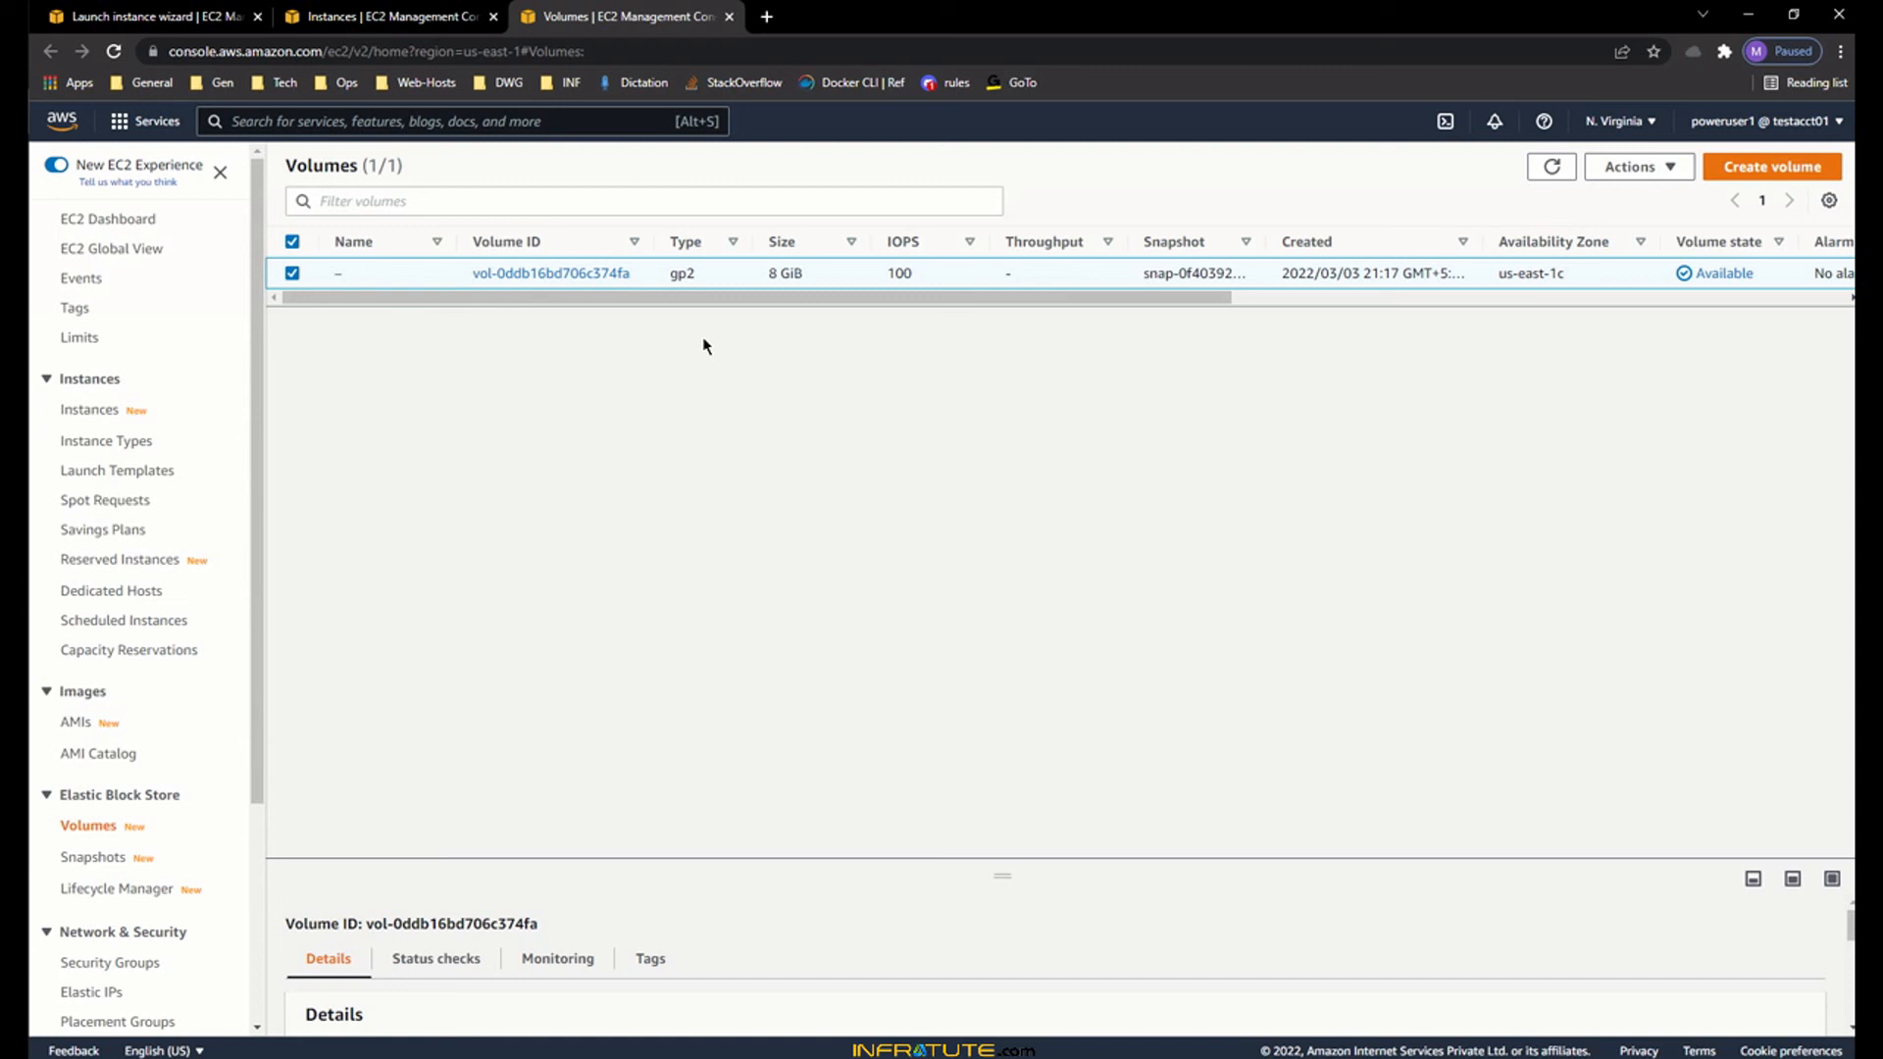
click(1601, 172)
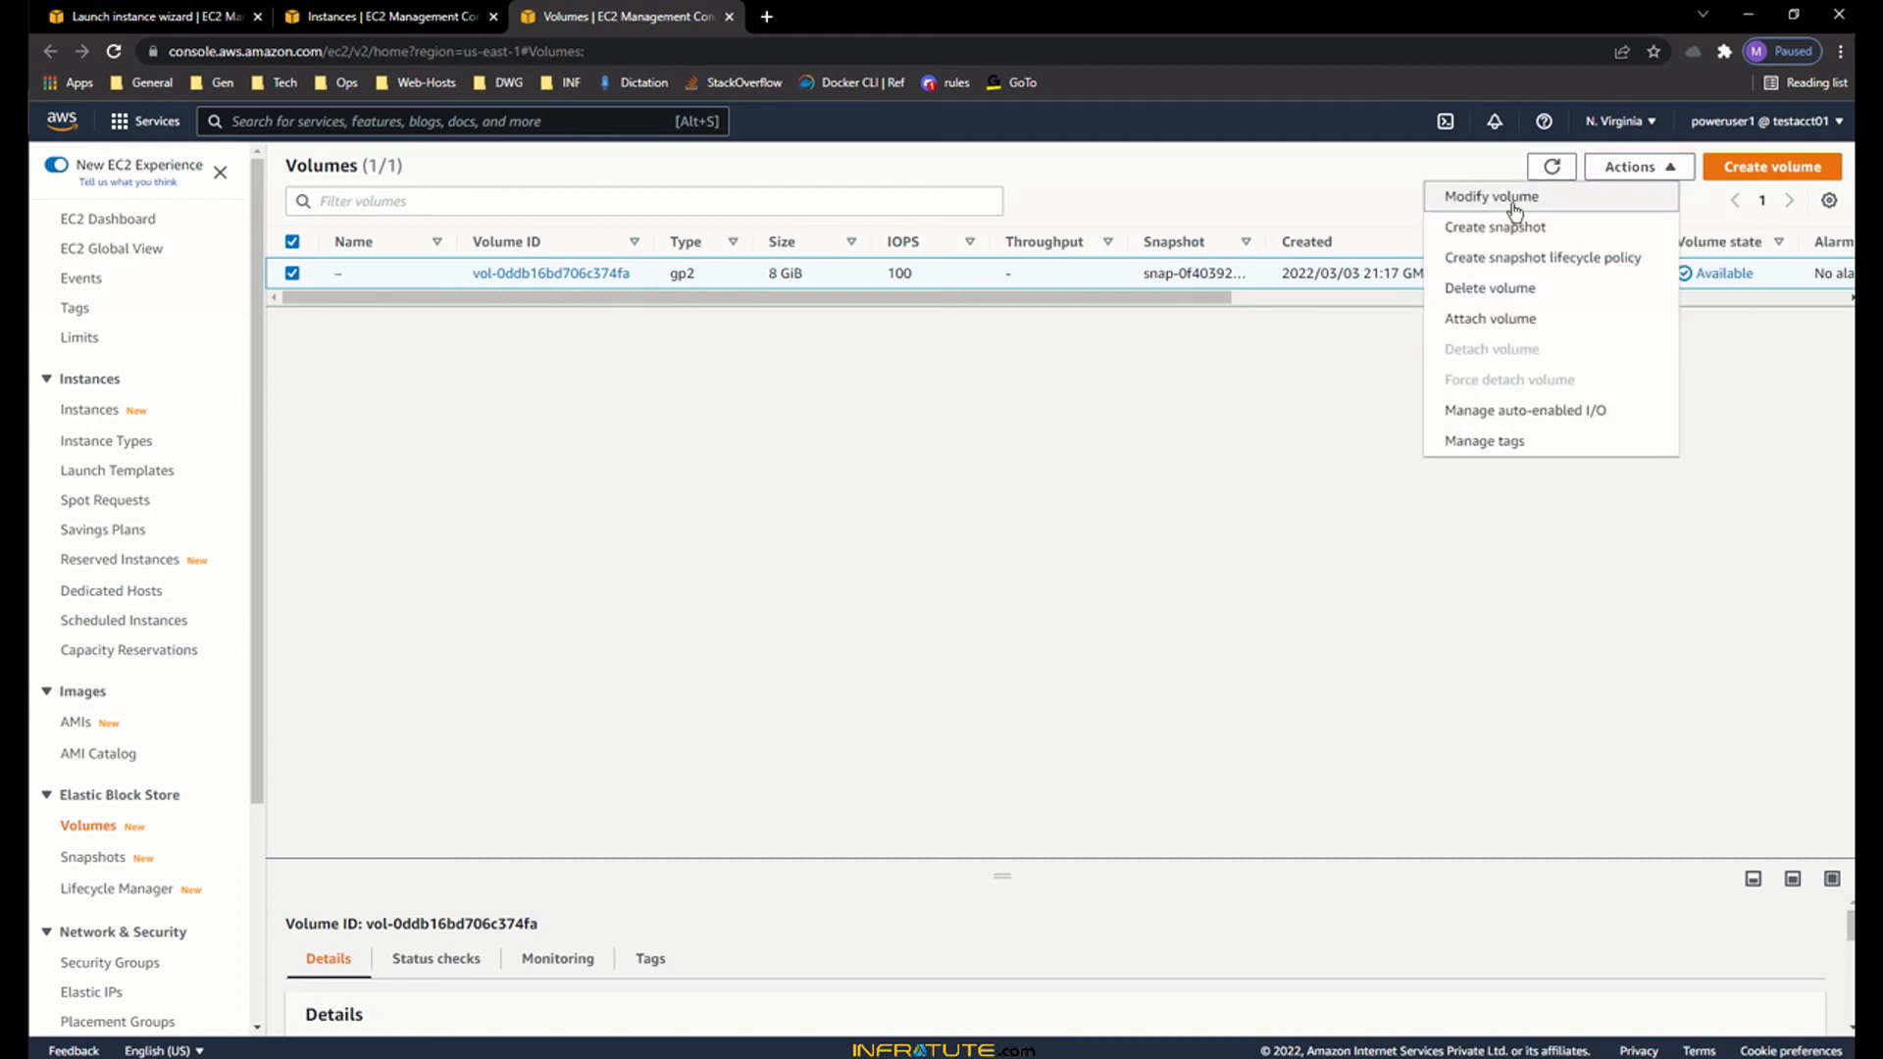
click(1506, 294)
click(1293, 696)
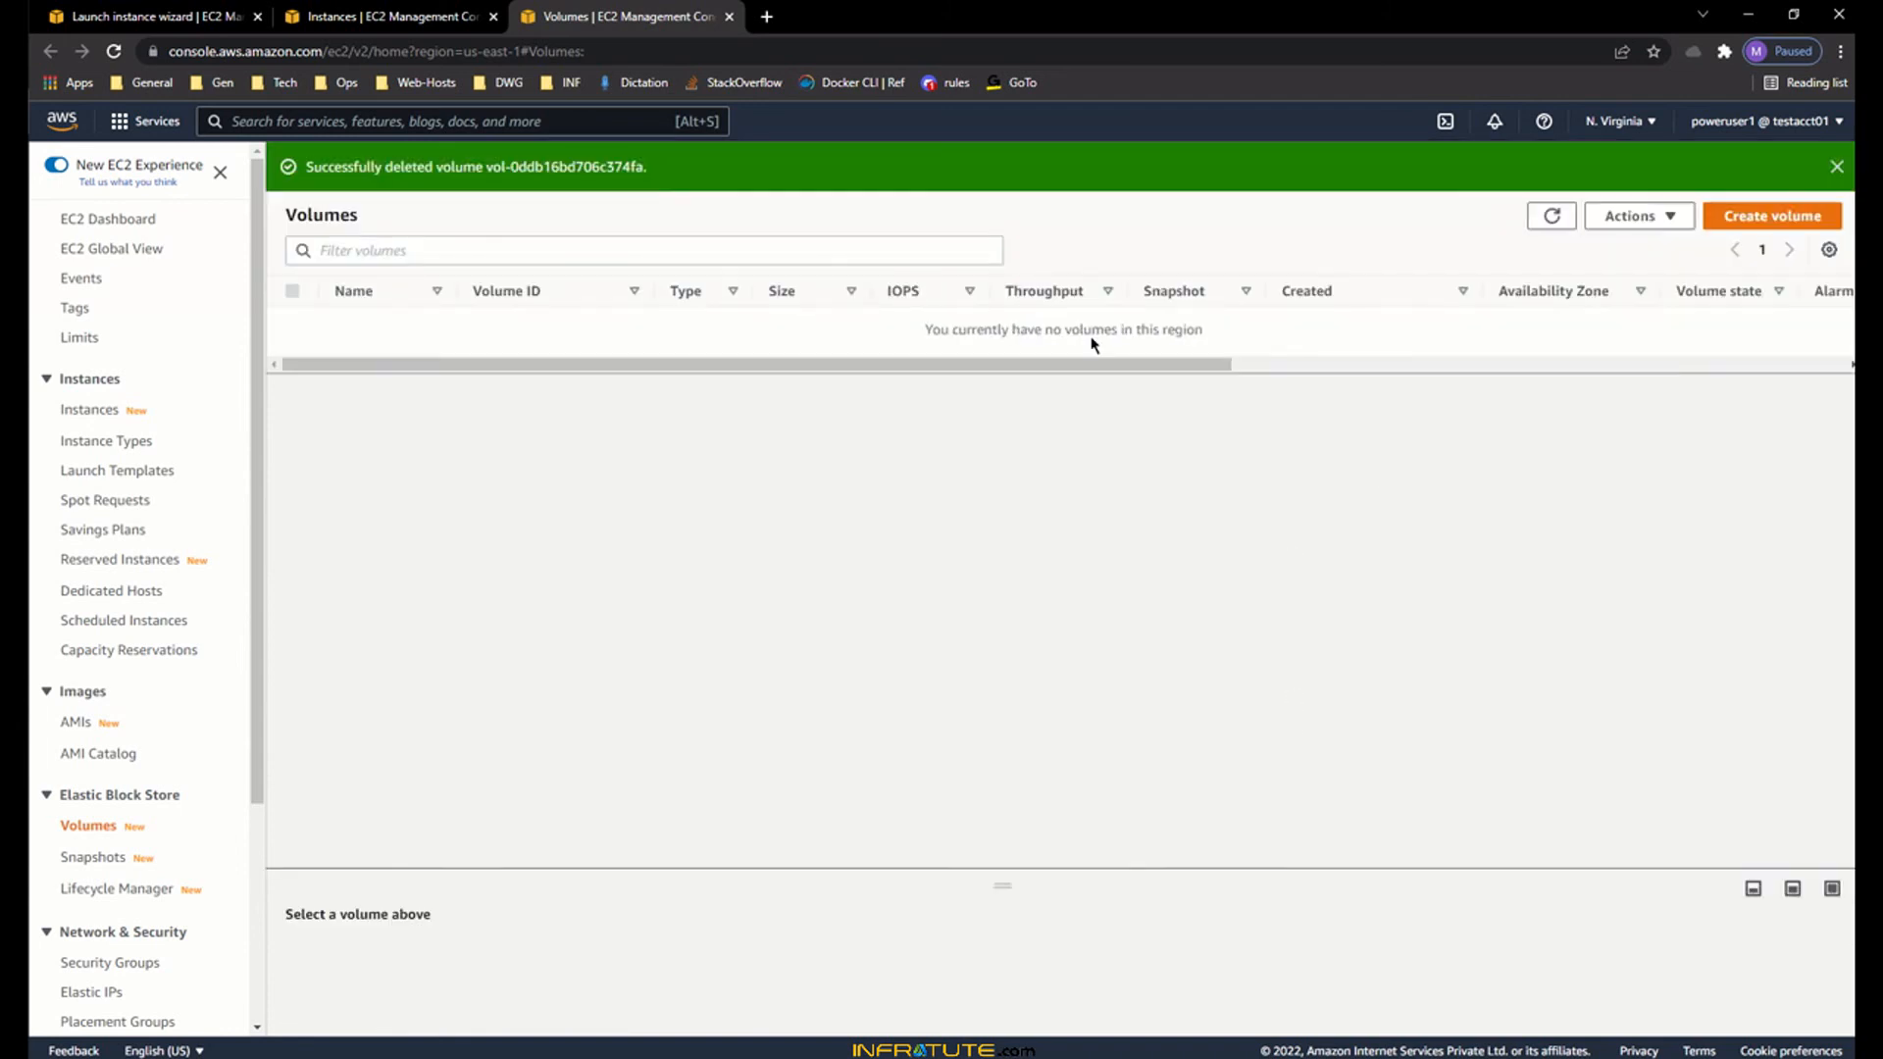
- Check the volumes list for any volumes left in the region
drag(976, 334, 1143, 329)
click(1144, 330)
drag(961, 330, 1115, 331)
click(1124, 331)
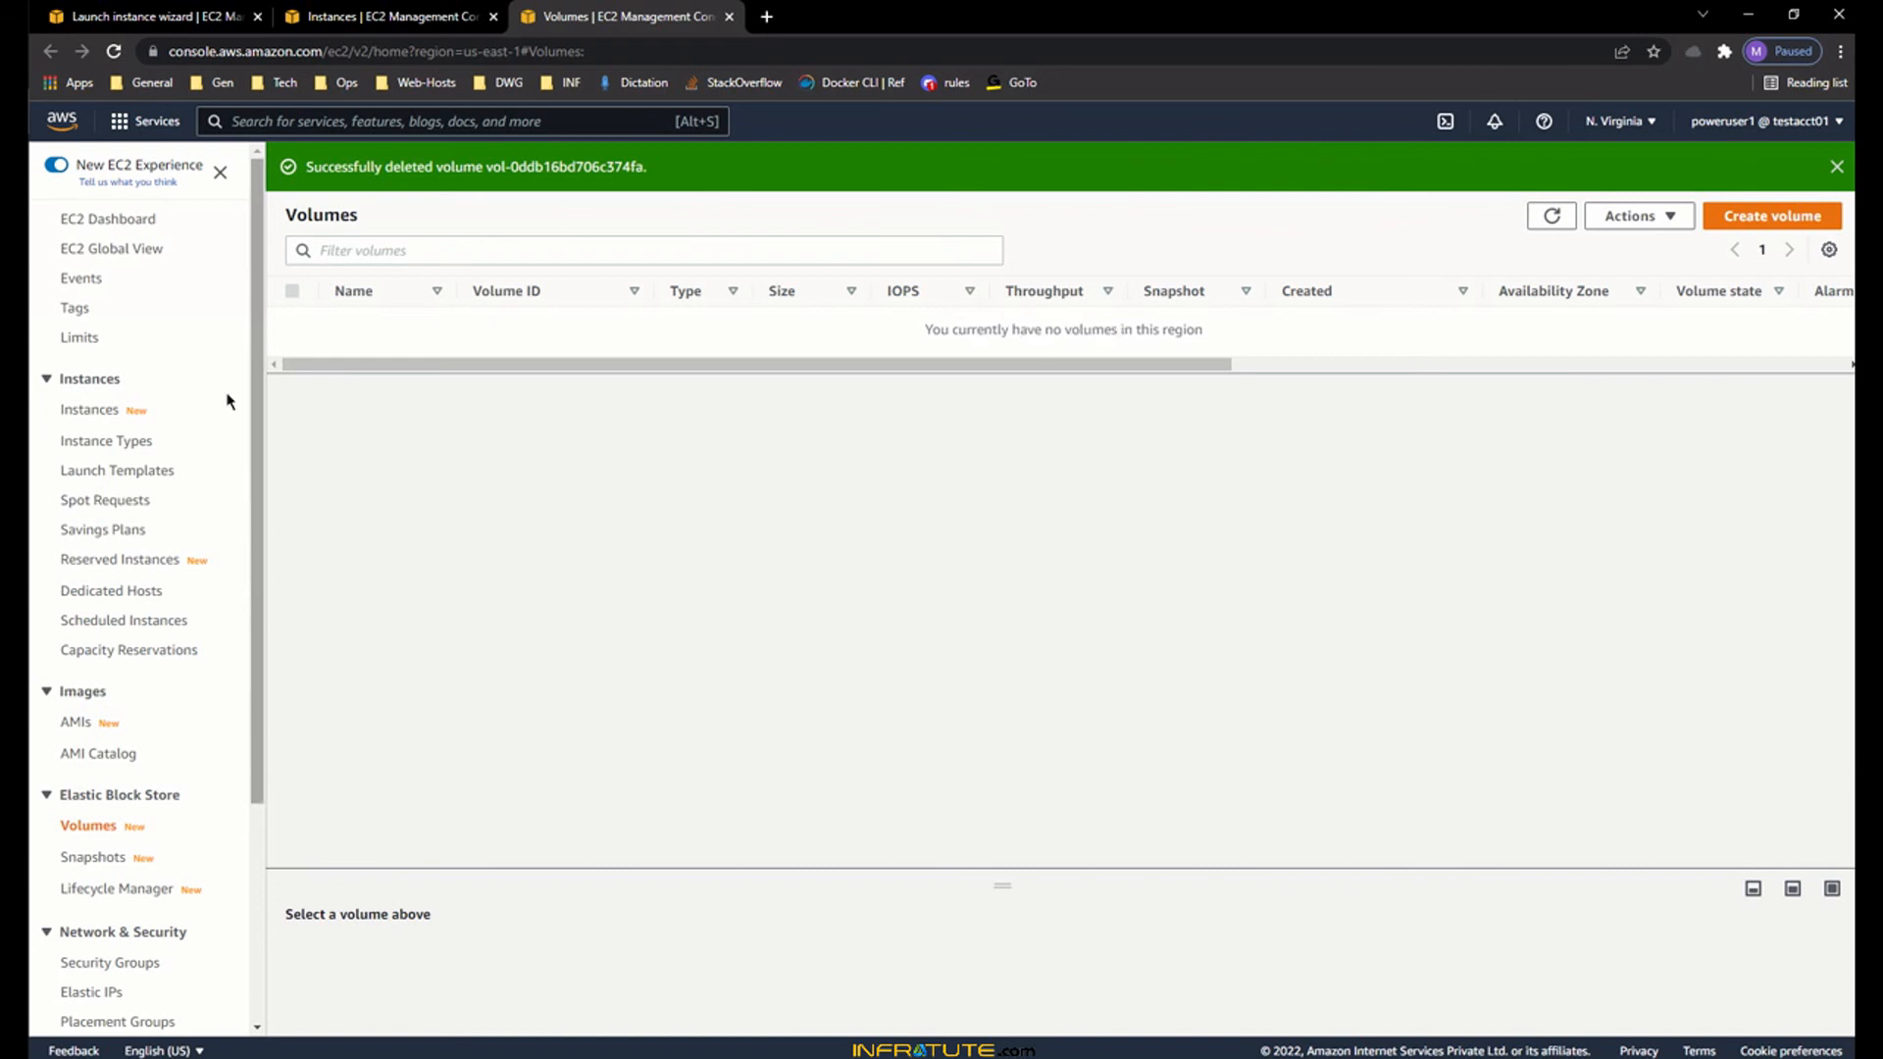
- Review the resource overview on the EC2 Dashboard, check the instances list from there, and return to the dashboard
click(120, 220)
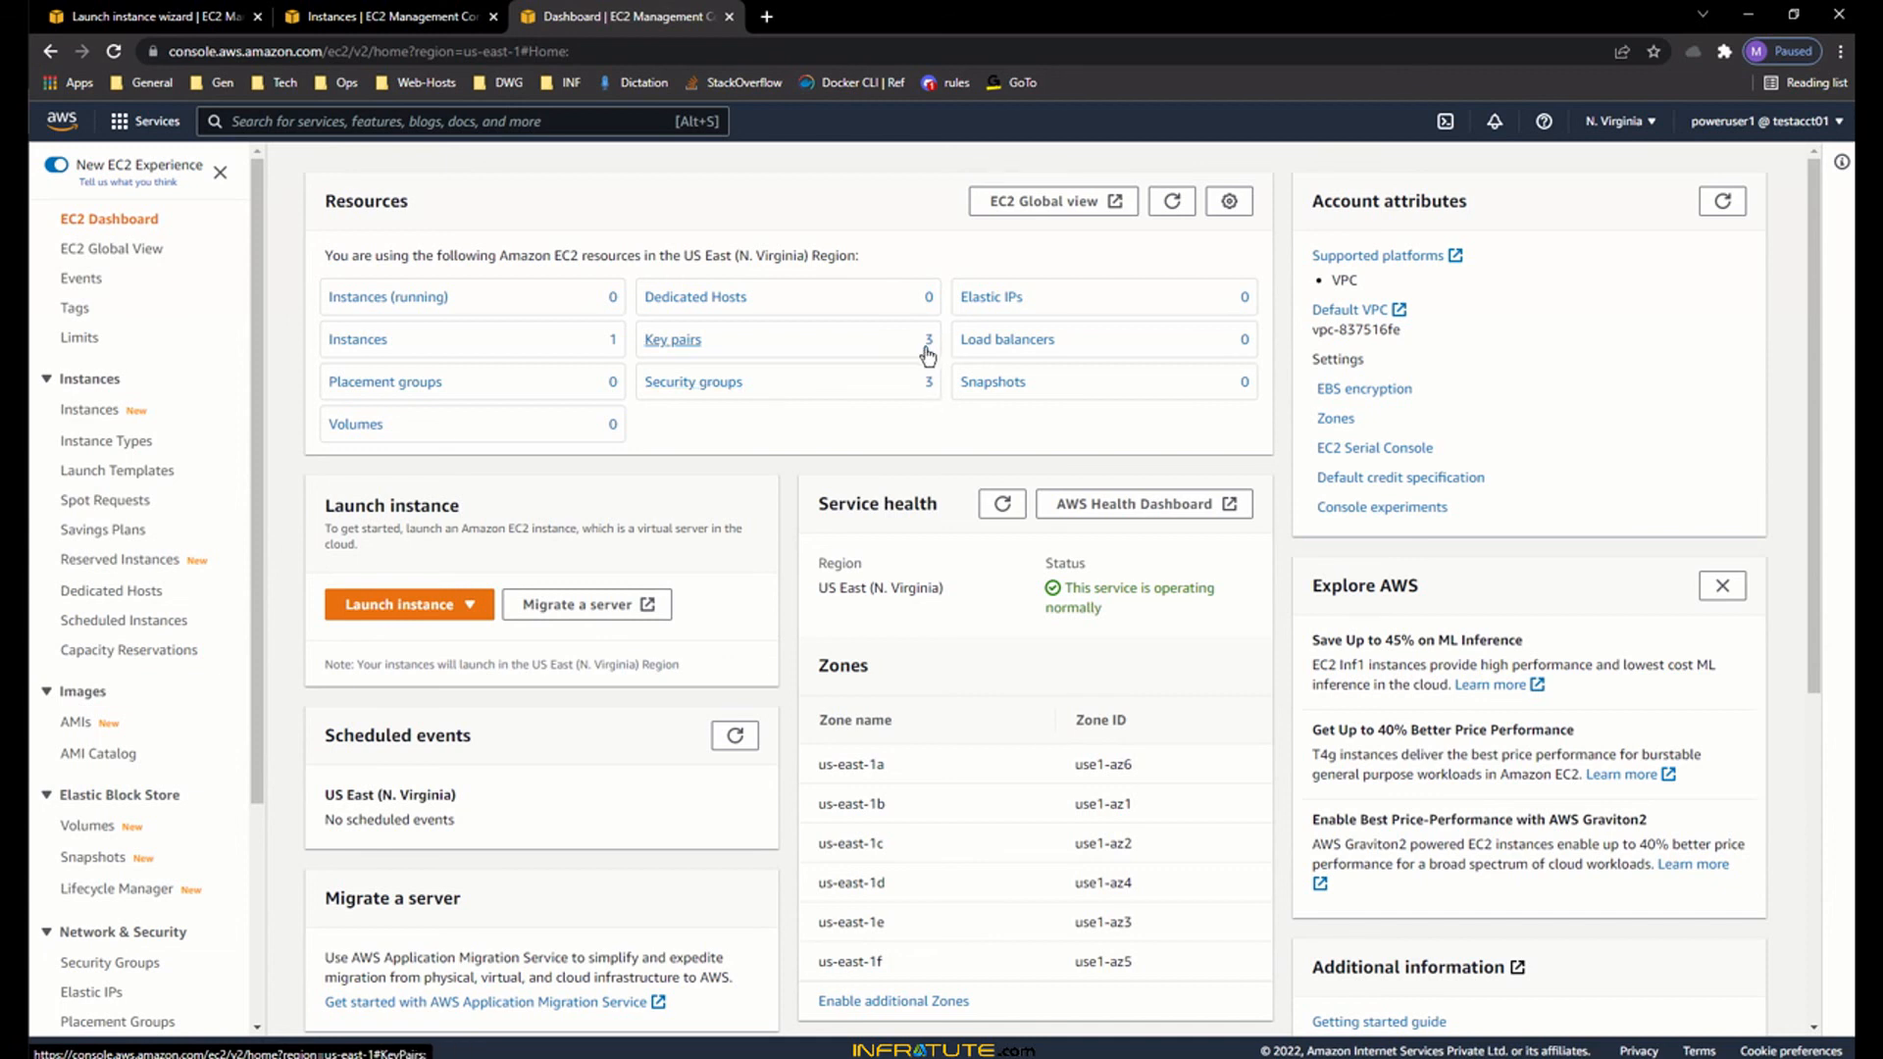
click(394, 347)
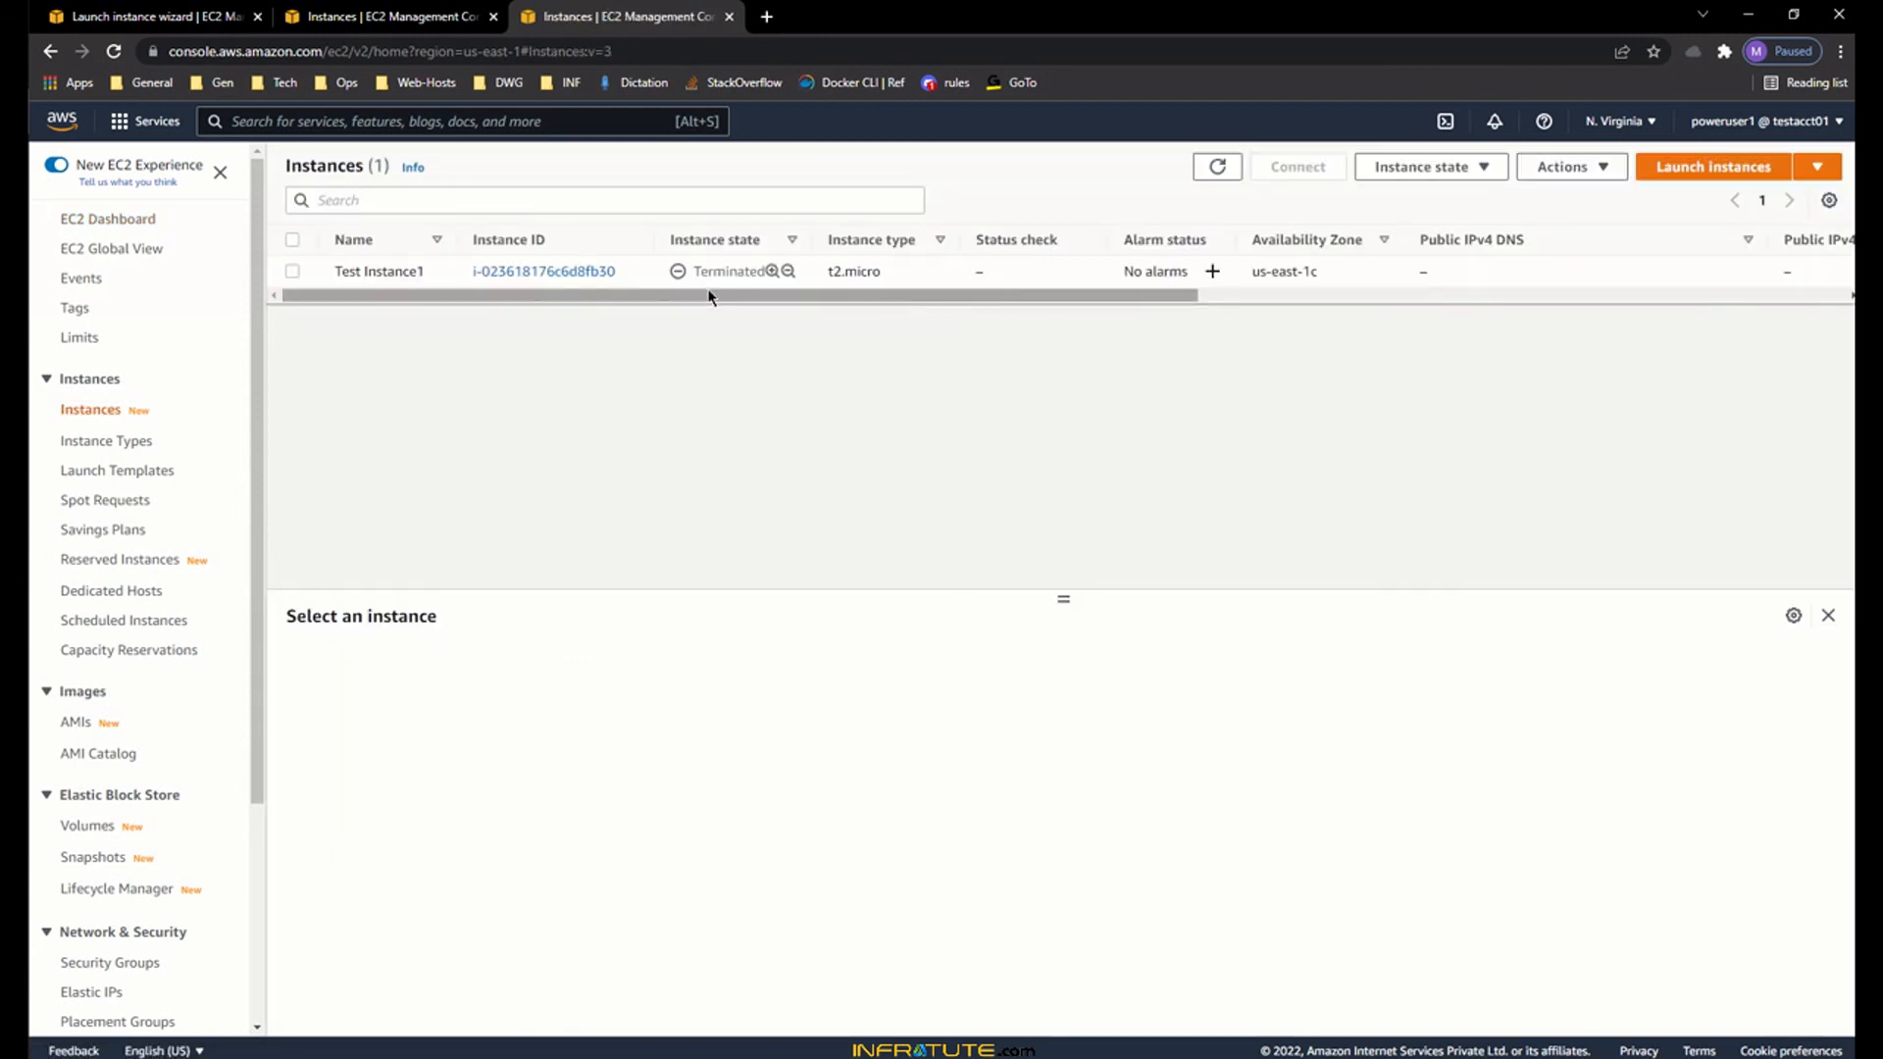
click(128, 222)
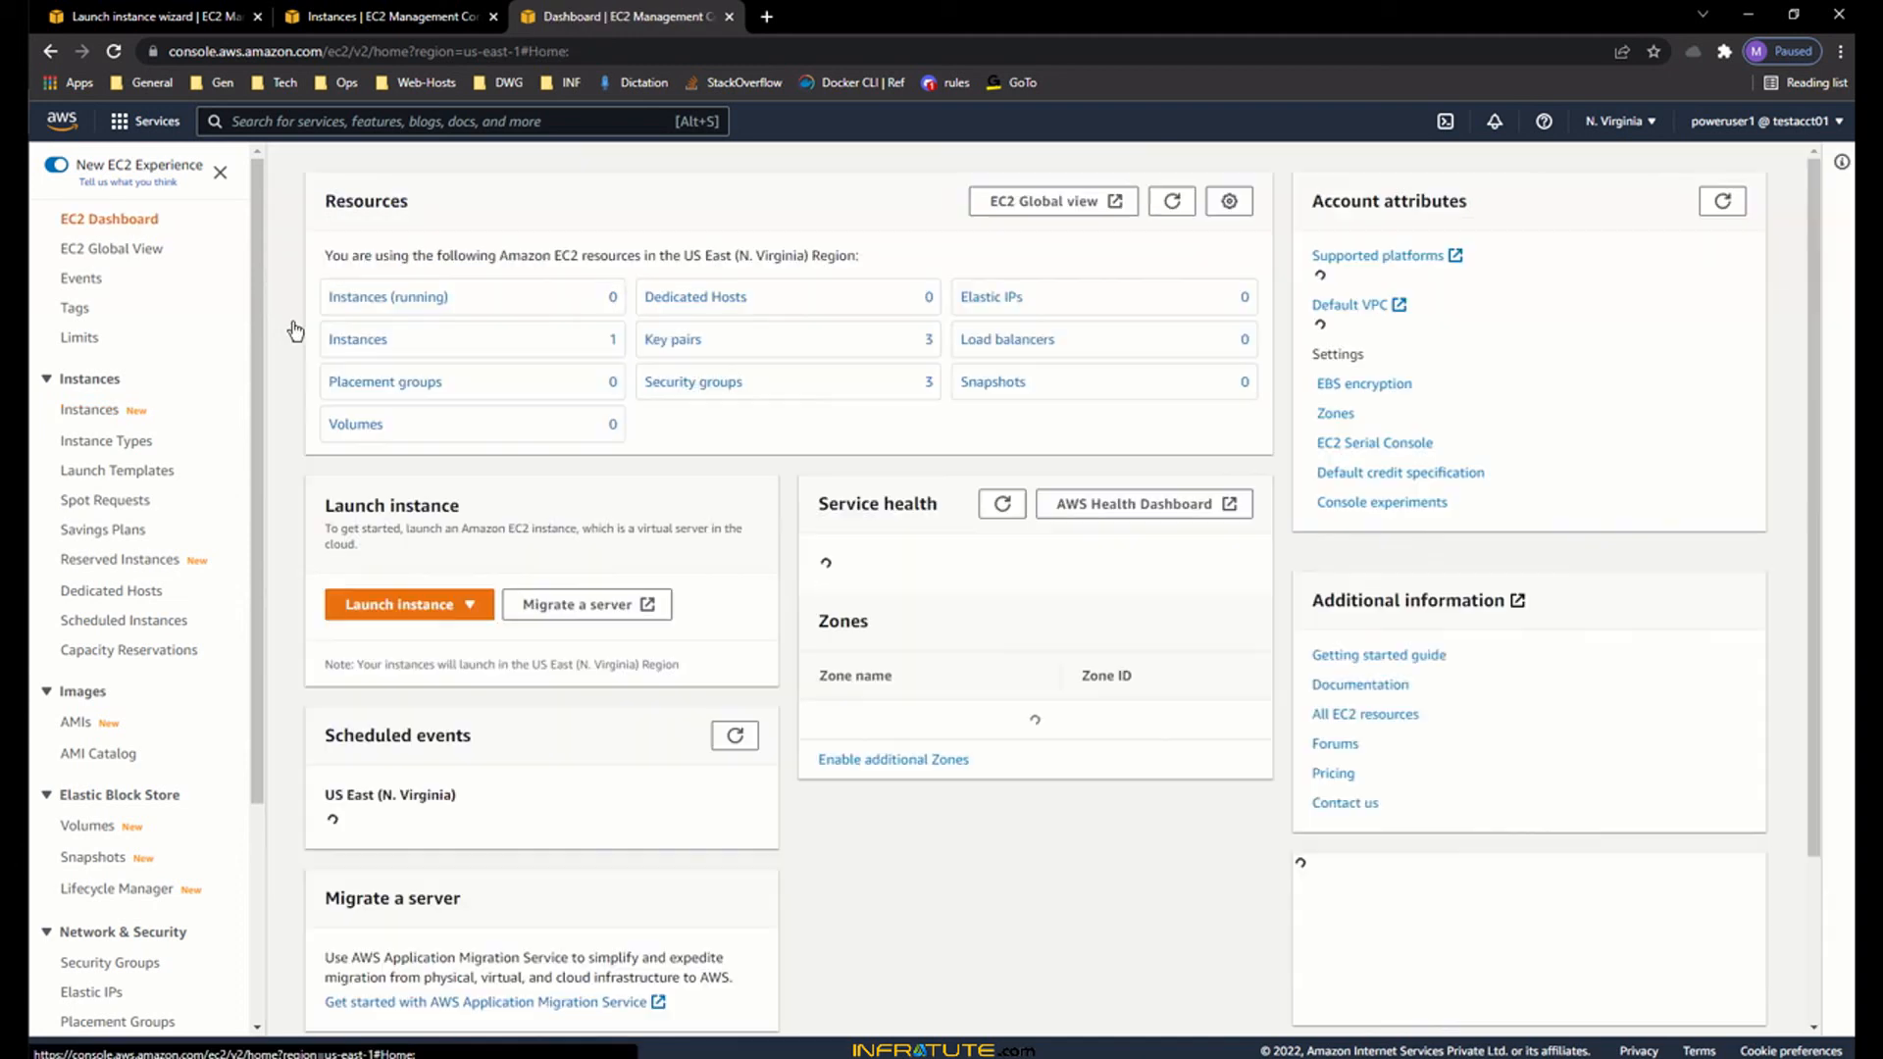